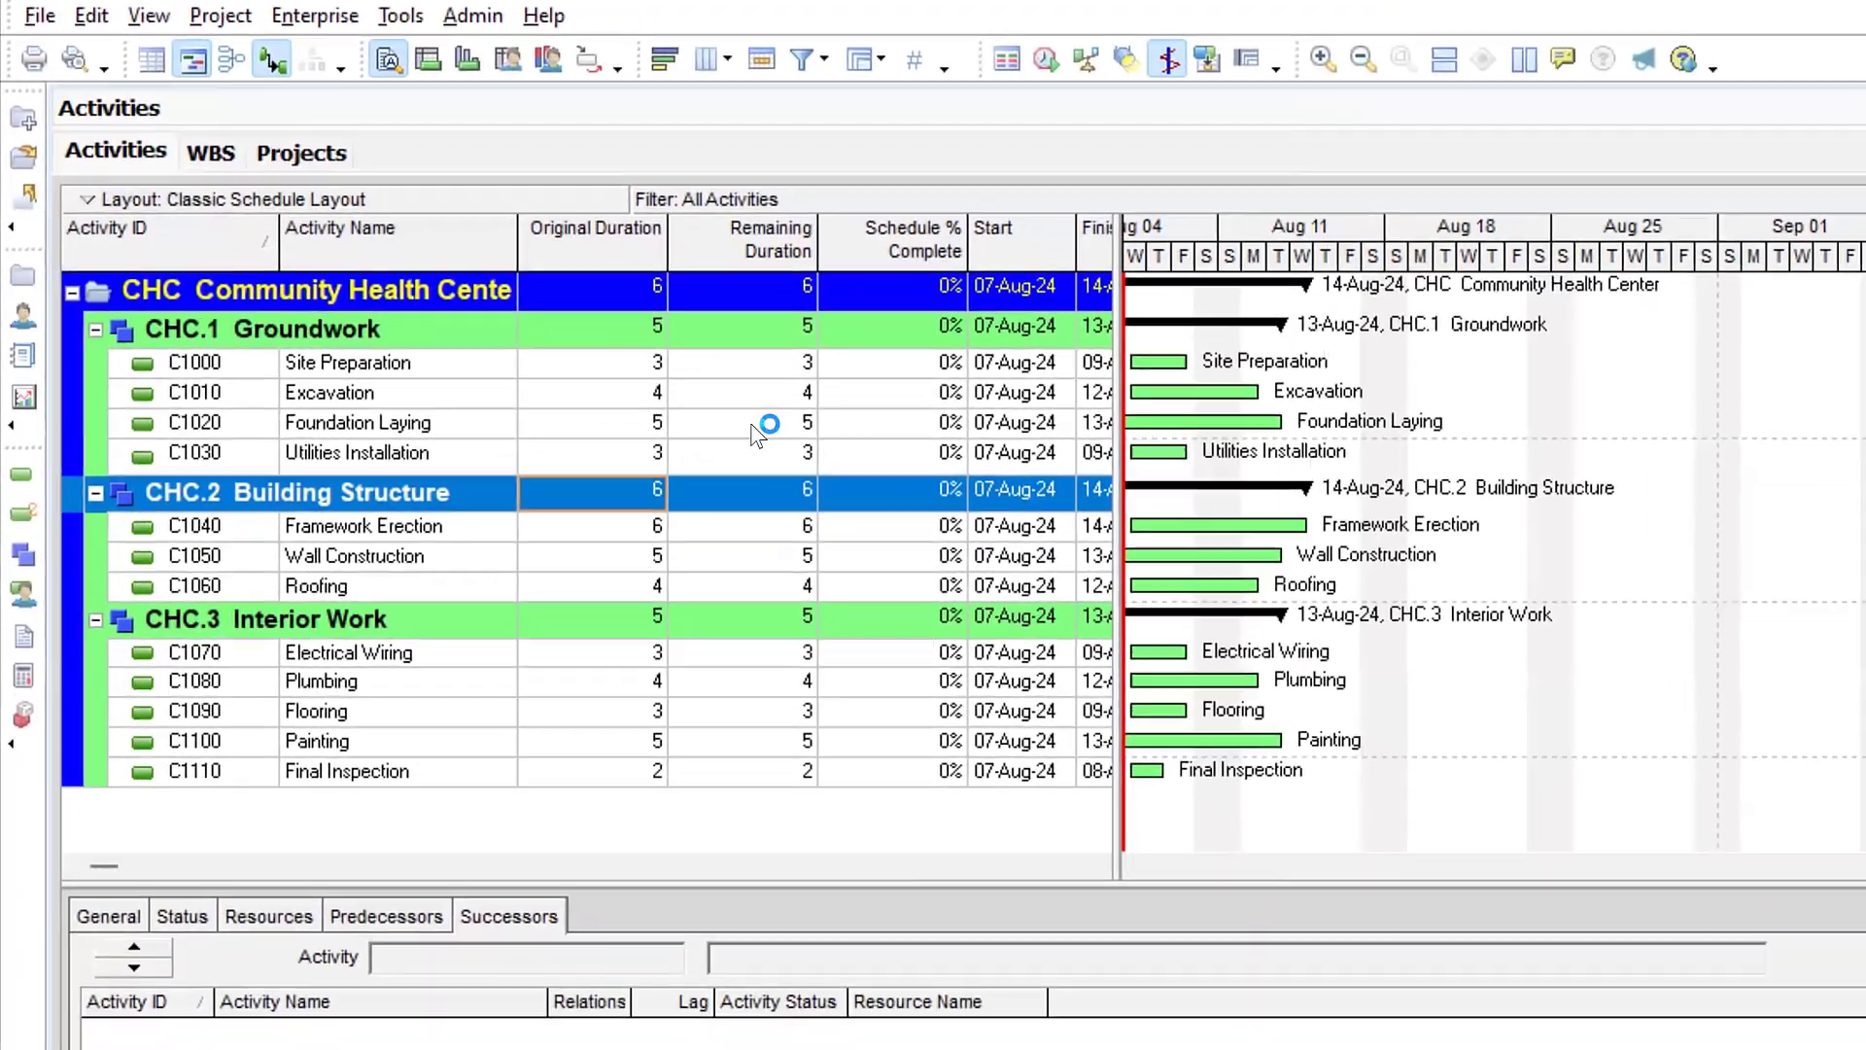
- Open the activity table's Columns dialog, trying the Available Options Find search and cancelling it
{"action": "right_click", "coordinate": [668, 379]}
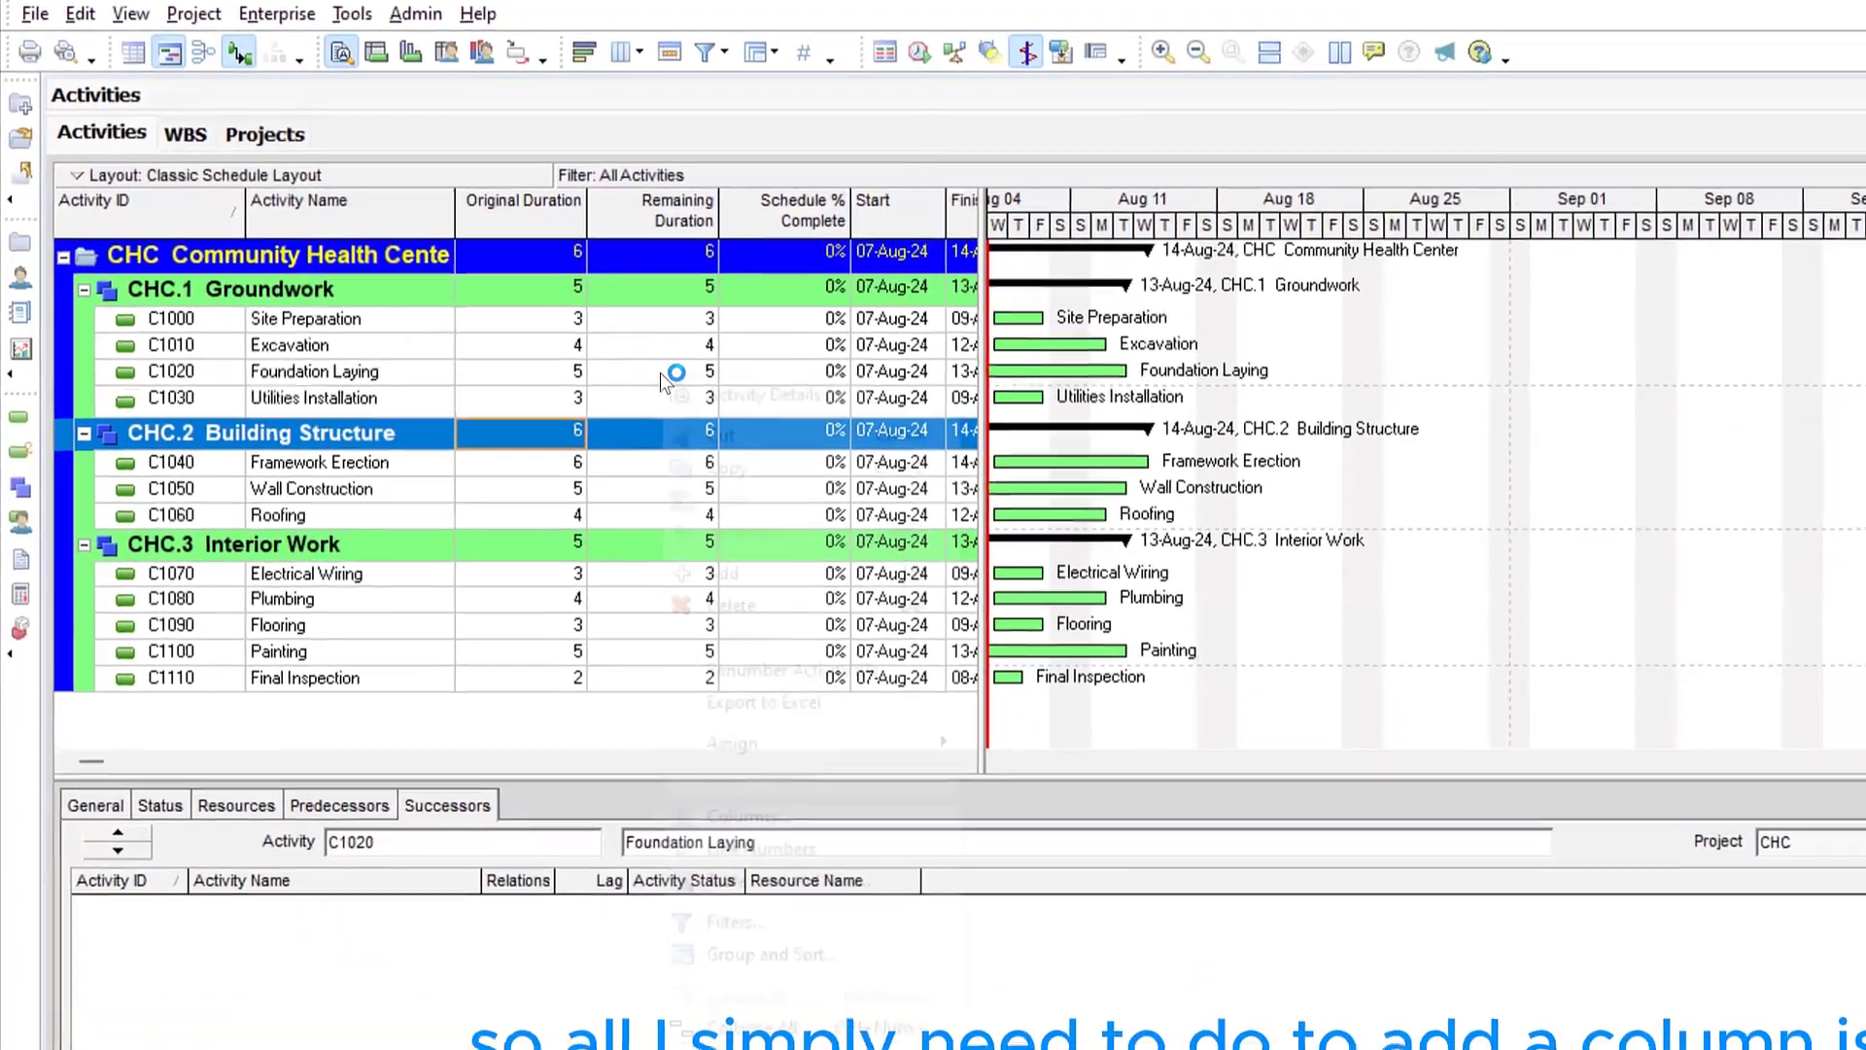
{"action": "right_click", "coordinate": [670, 377]}
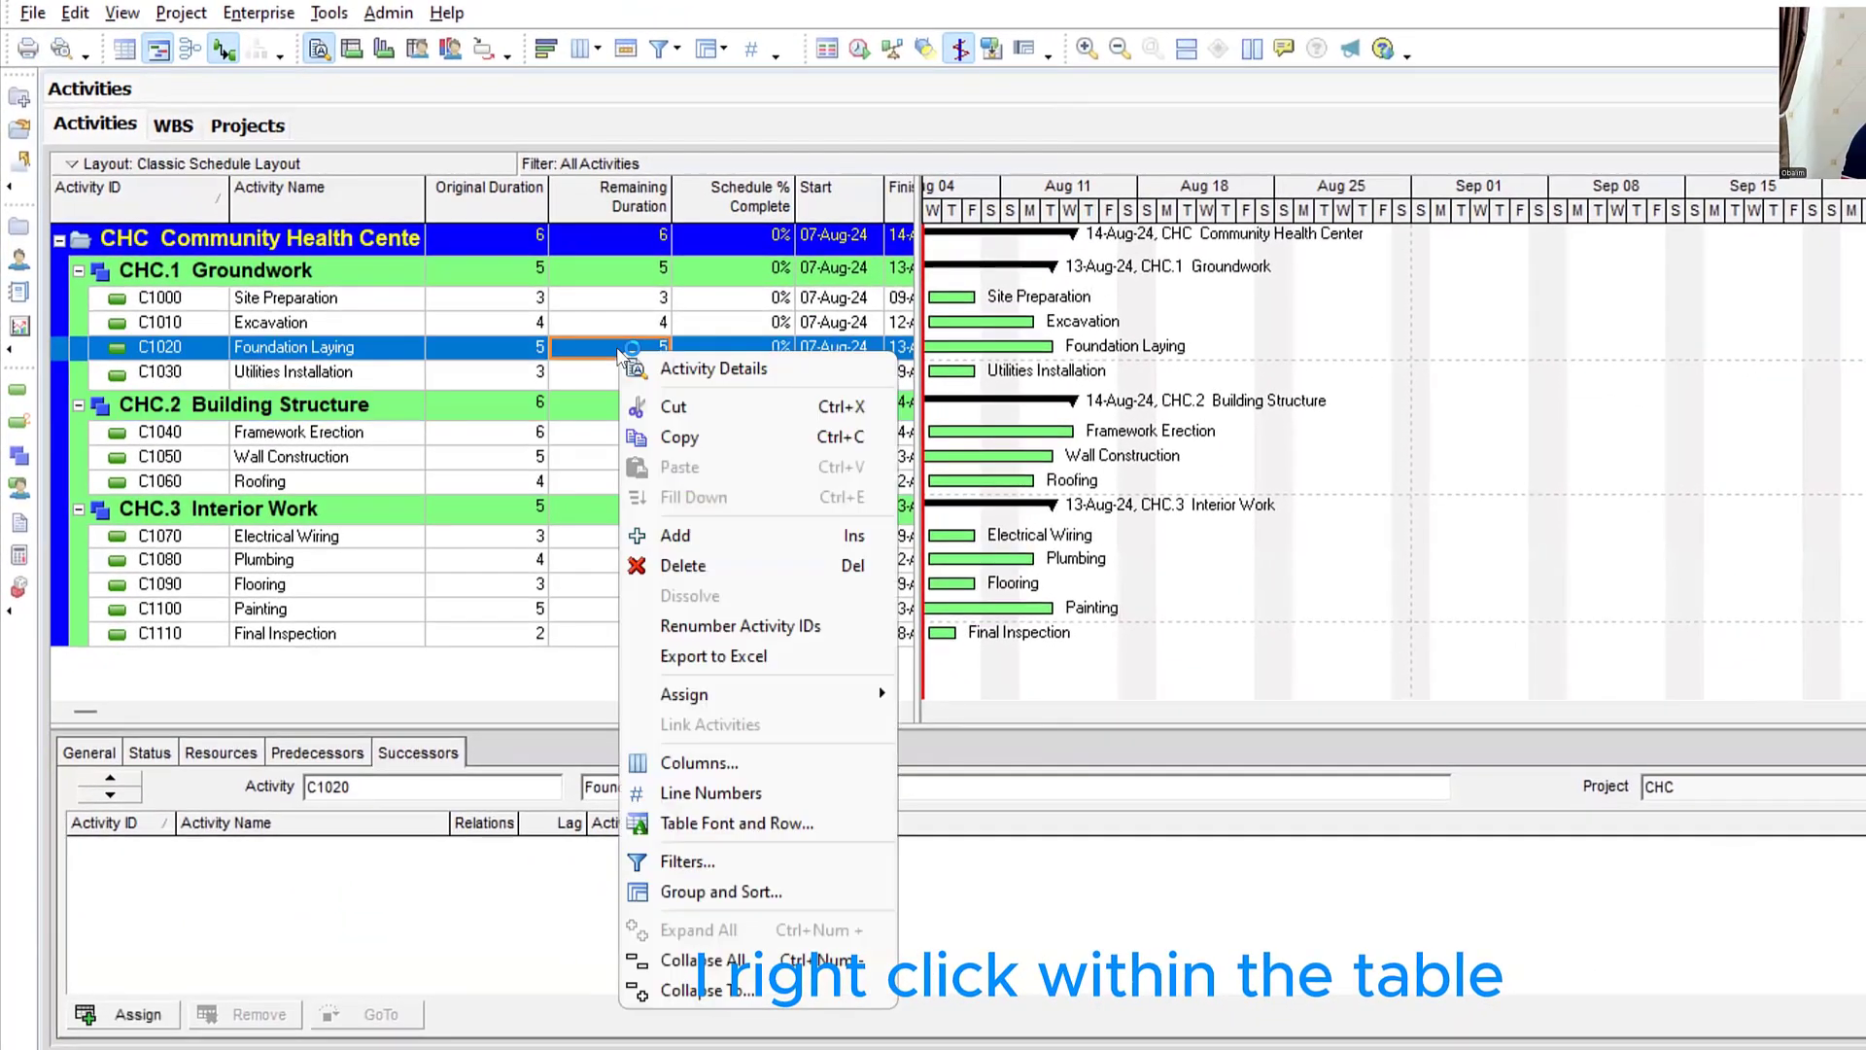
{"action": "left_click", "coordinate": [715, 767]}
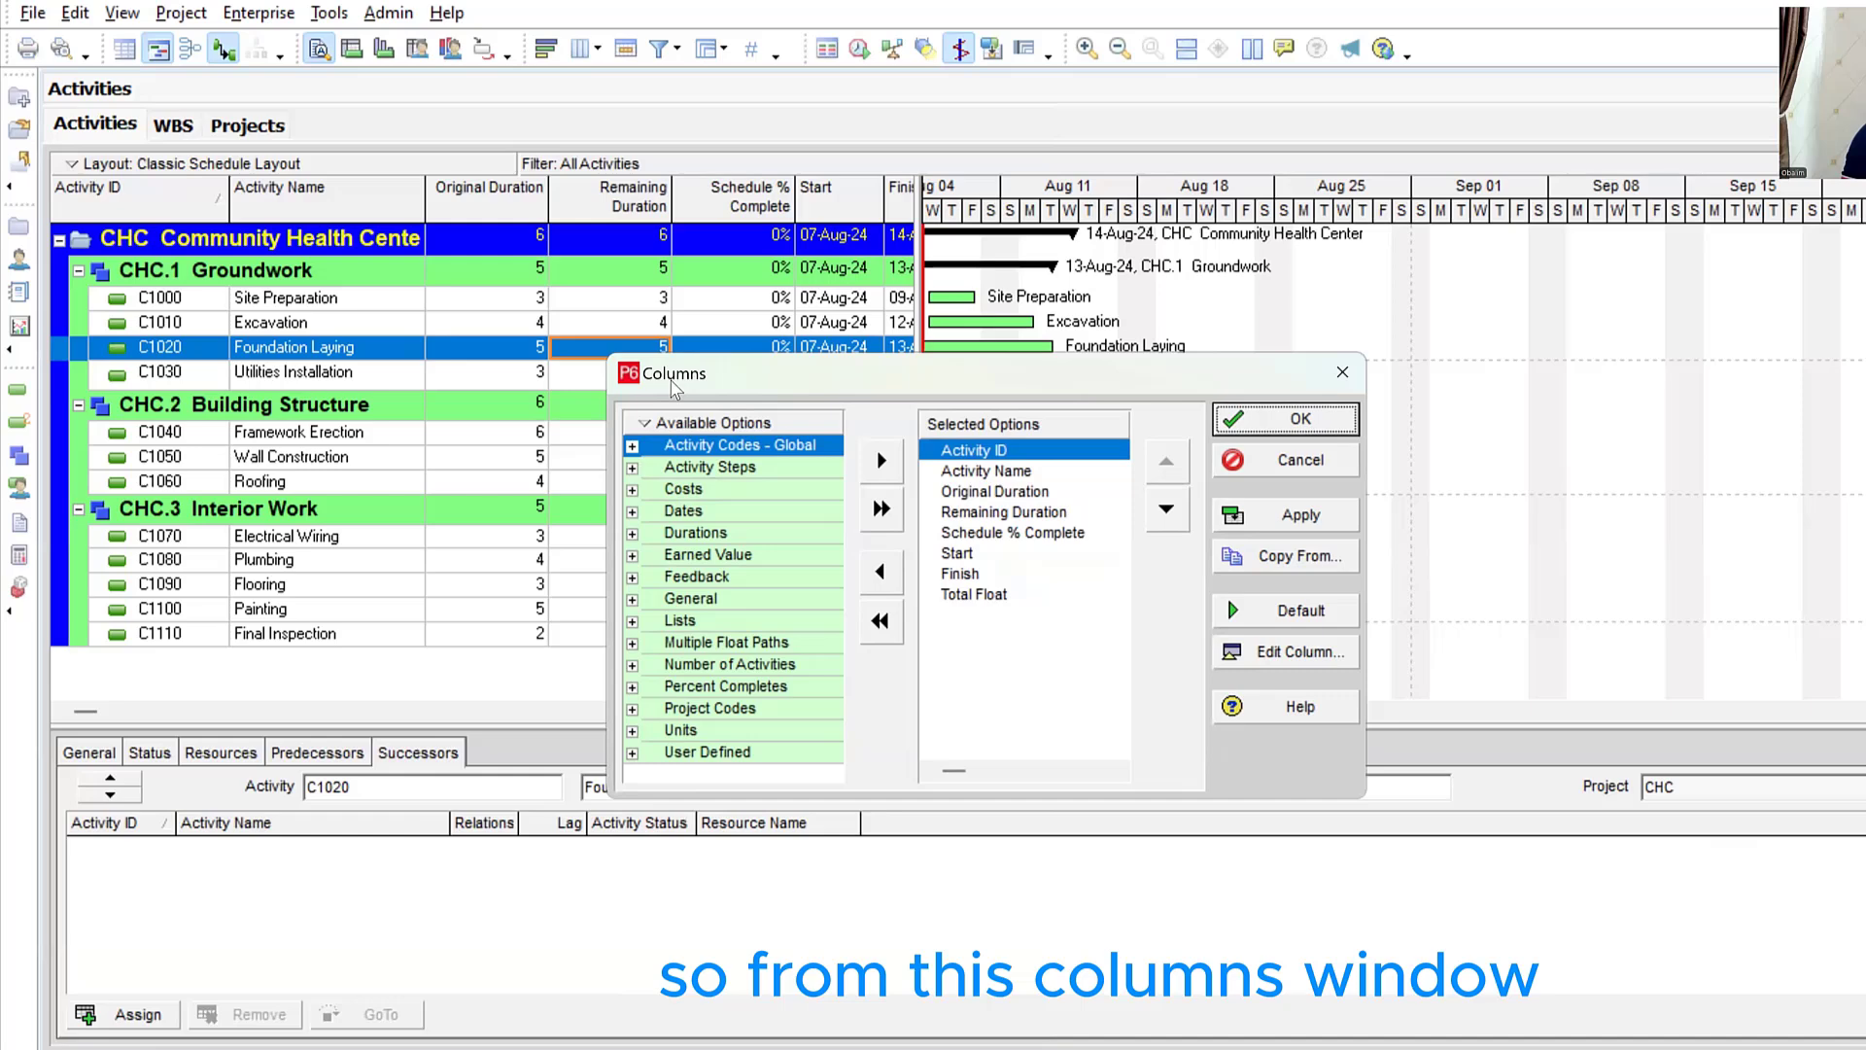
{"action": "left_click", "coordinate": [693, 425]}
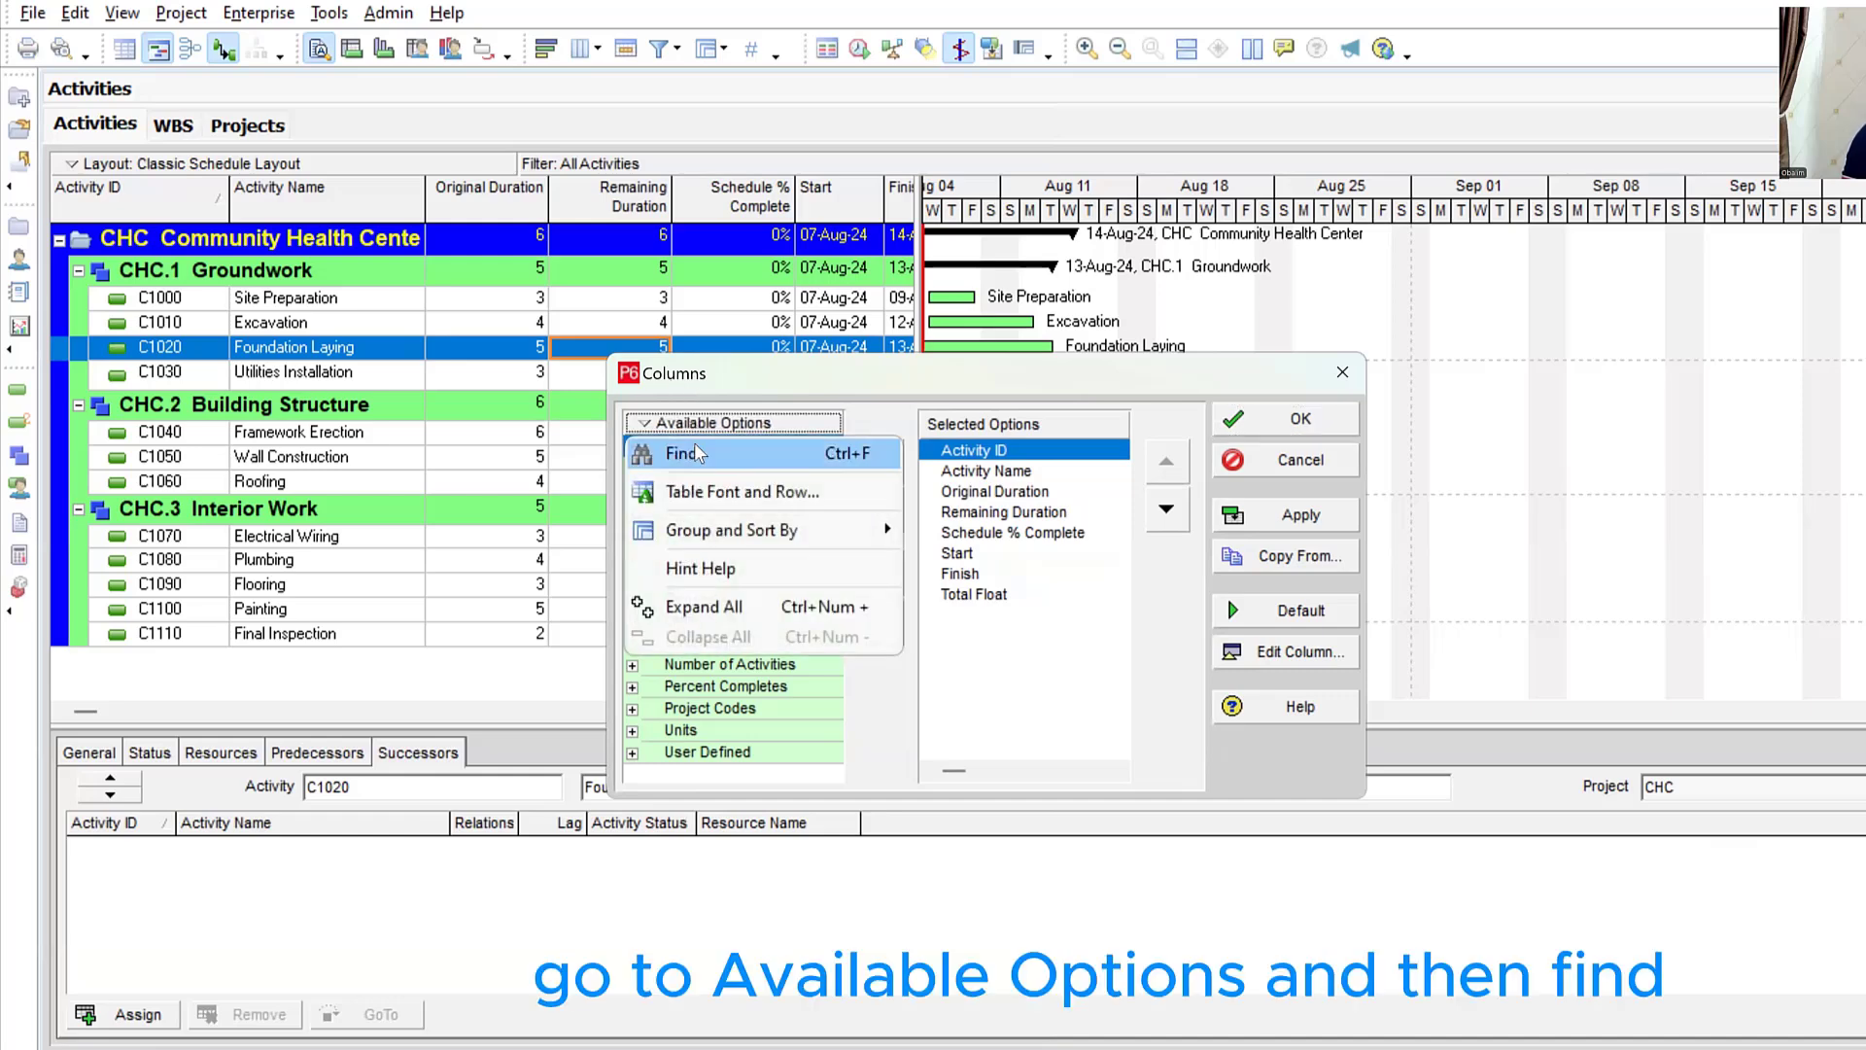
{"action": "left_click", "coordinate": [696, 453]}
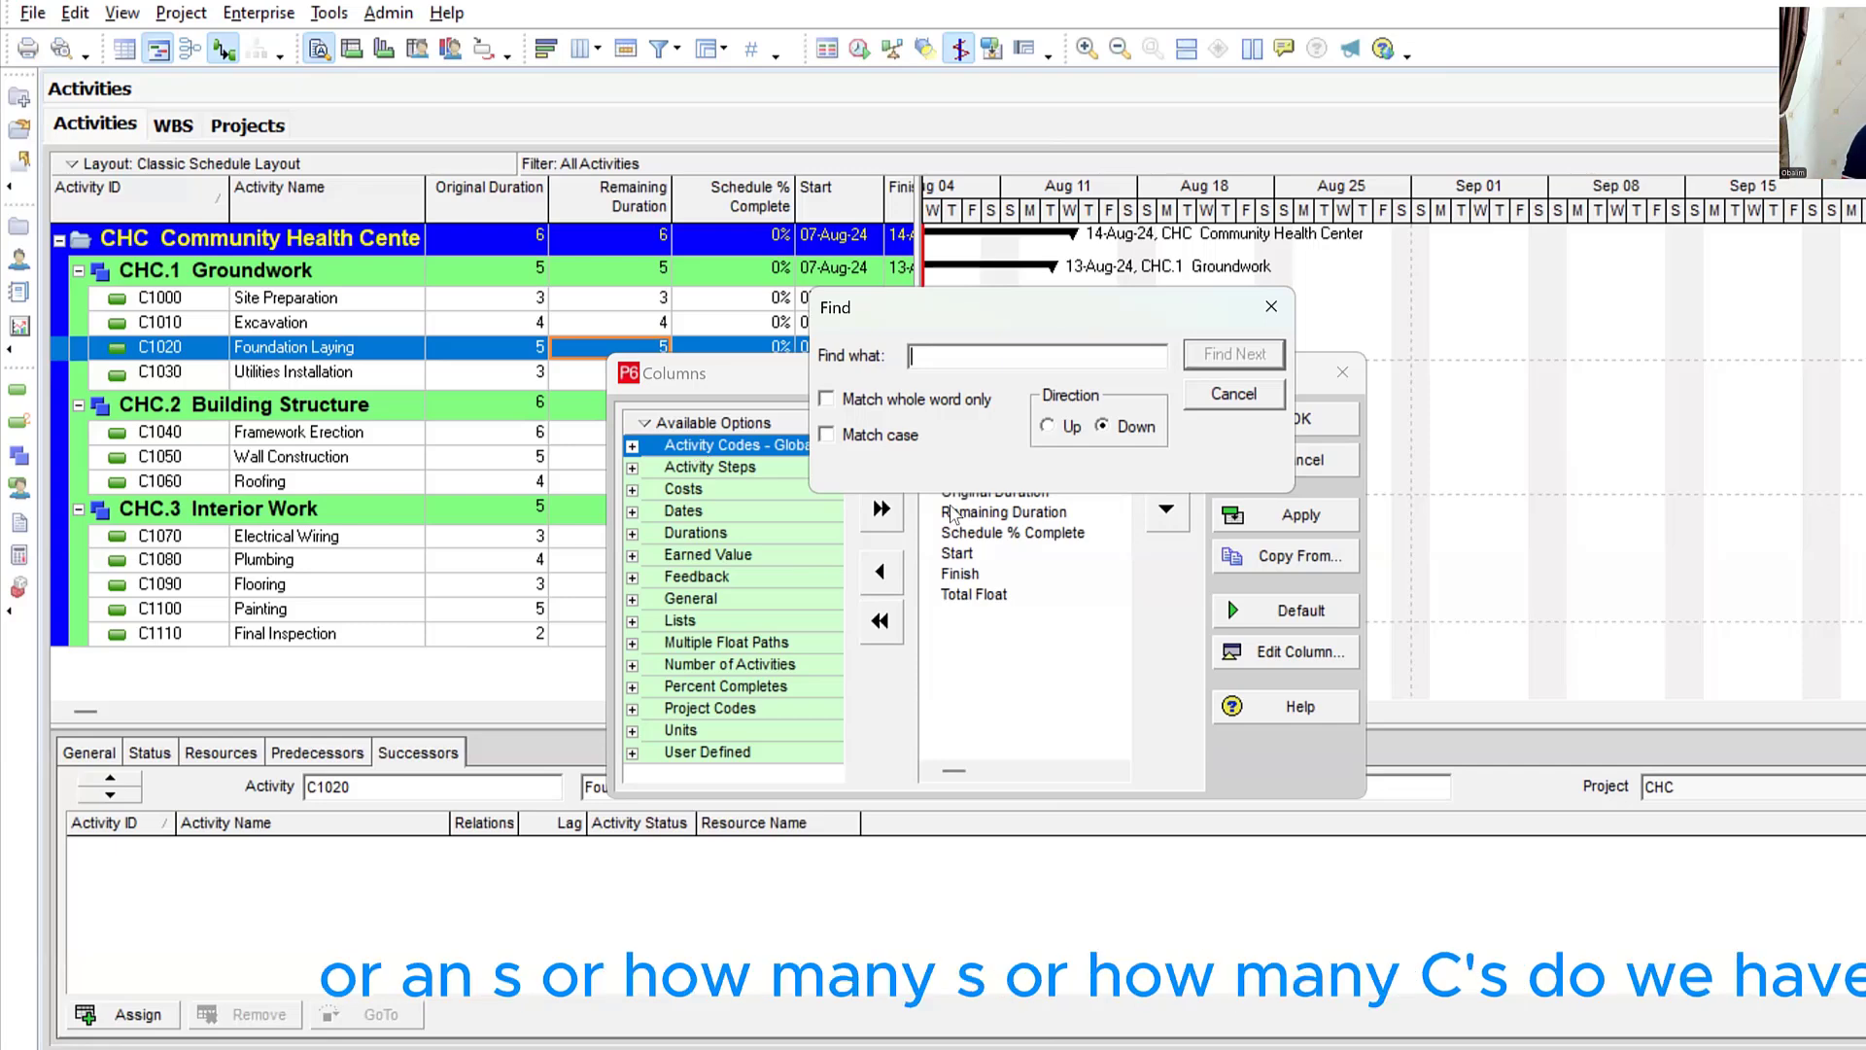
{"action": "left_click", "coordinate": [1234, 394]}
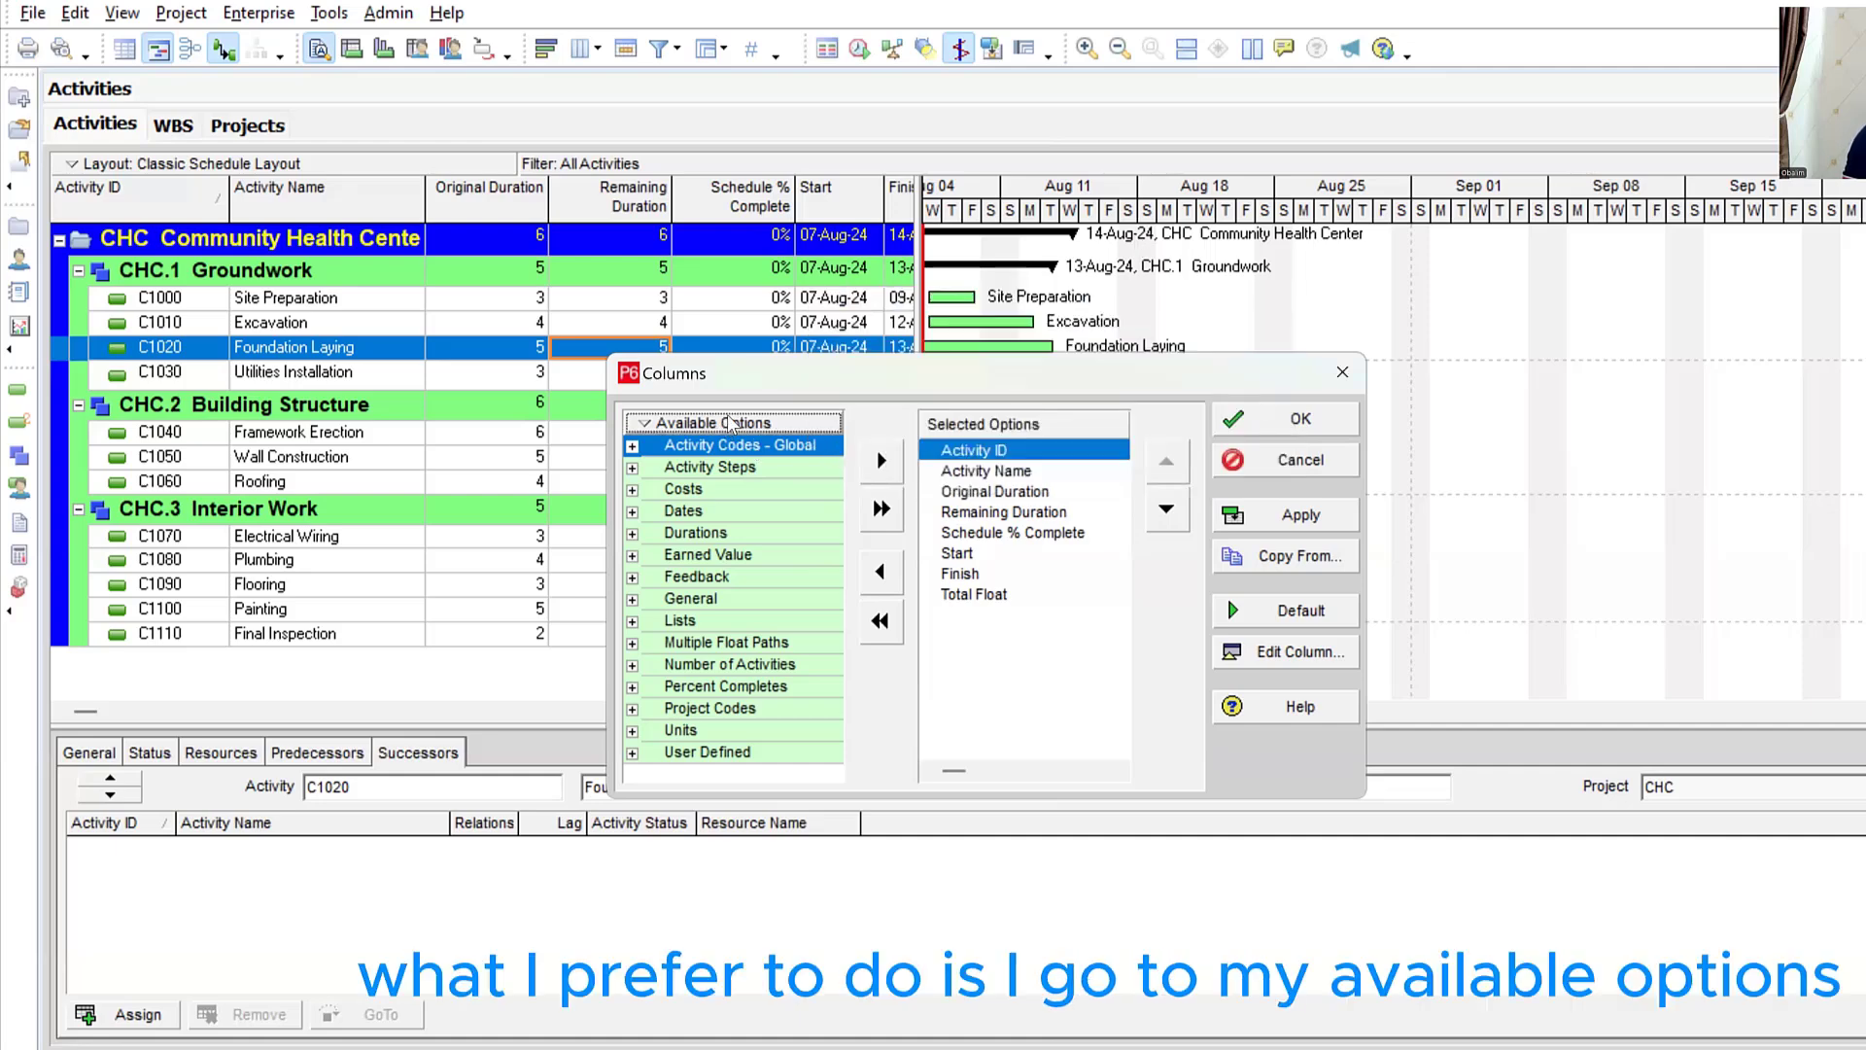
- Show the available columns as one alphabetical List and review the already selected columns
{"action": "left_click", "coordinate": [729, 424]}
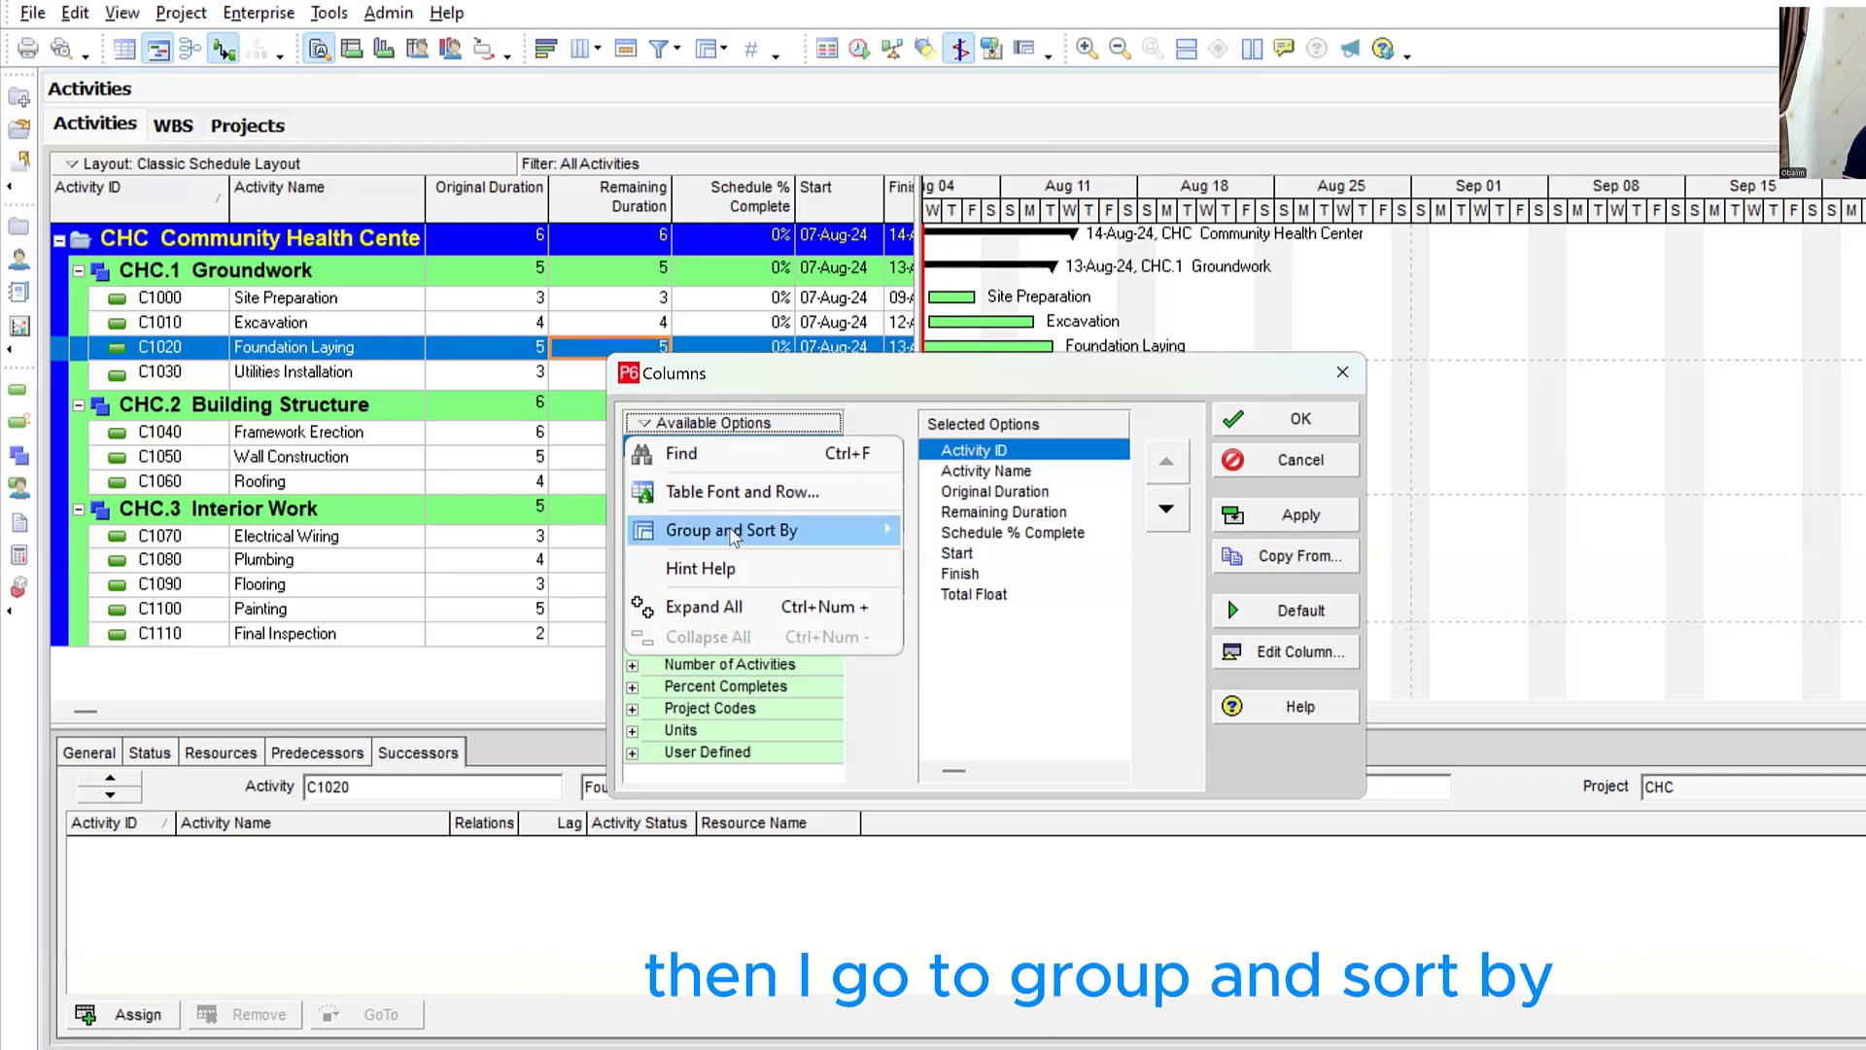
{"action": "mouse_move", "coordinate": [735, 535]}
{"action": "left_click", "coordinate": [978, 564]}
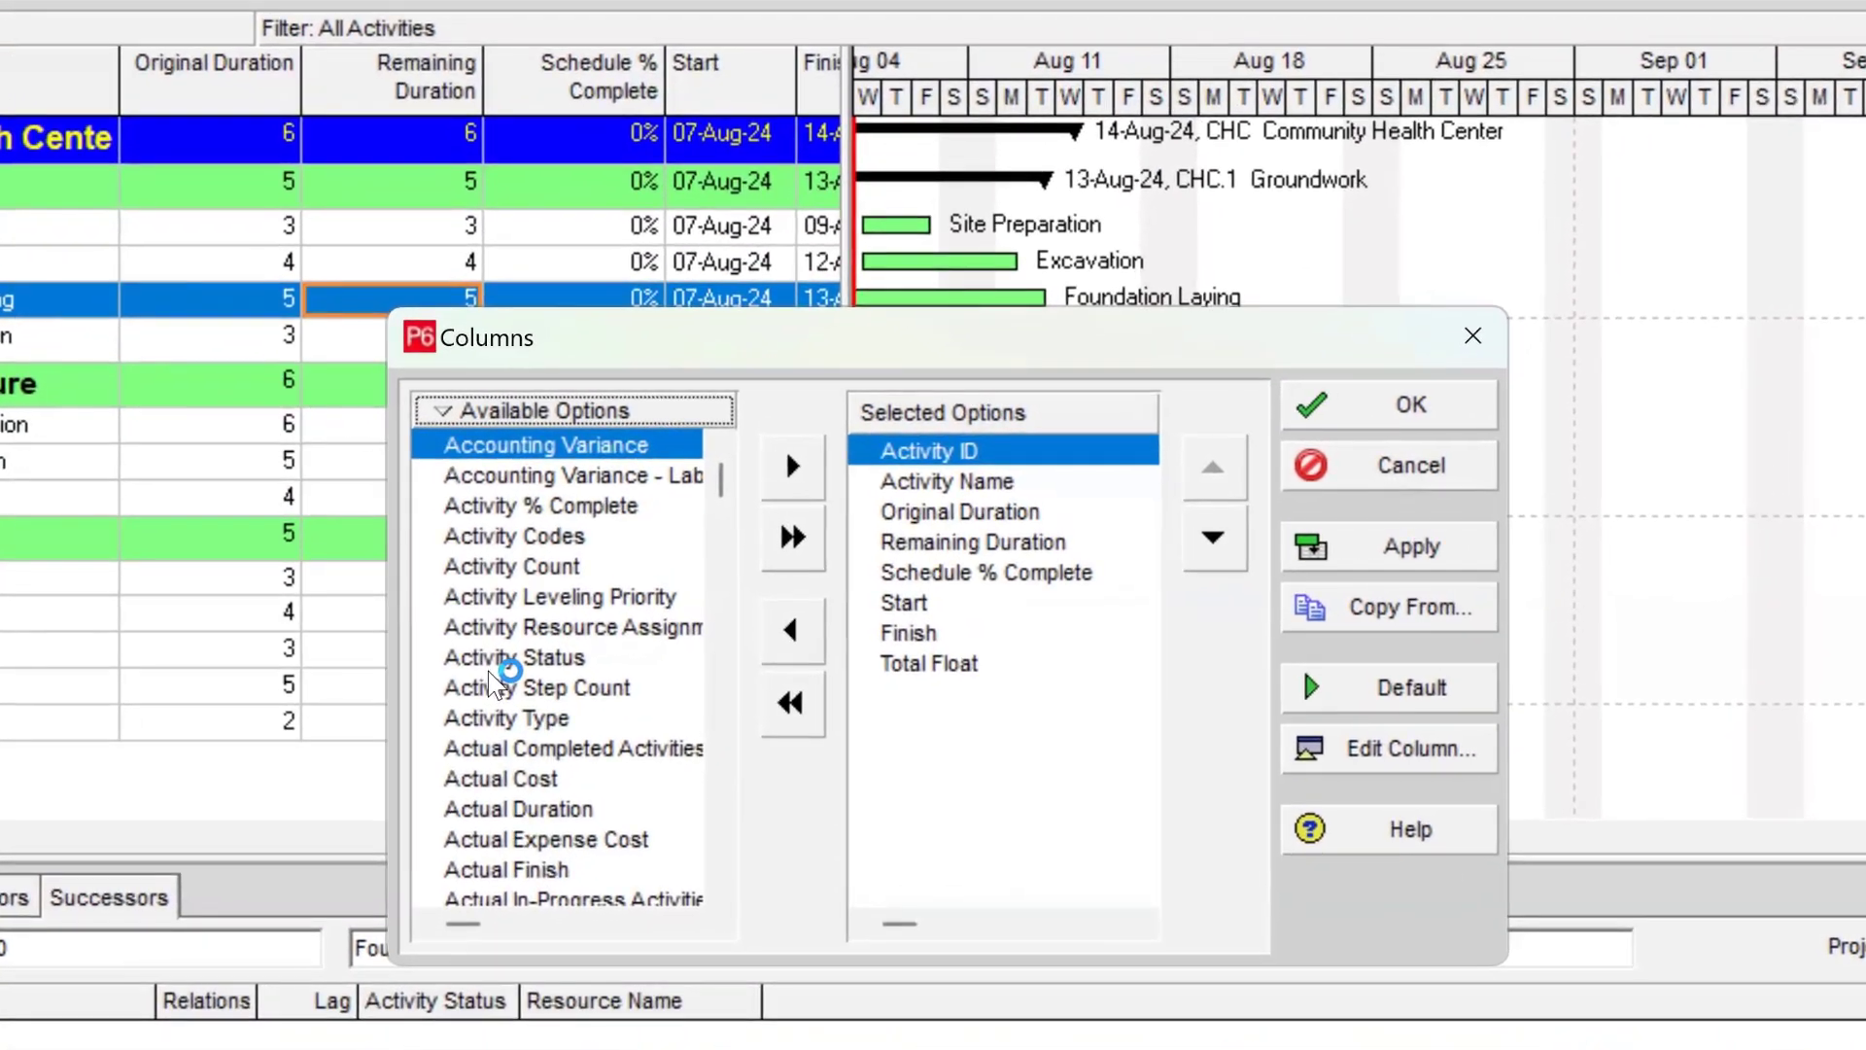
{"action": "scroll", "coordinate": [569, 562], "scroll_direction": "down", "scroll_amount": 3}
{"action": "scroll", "coordinate": [569, 562], "scroll_direction": "up", "scroll_amount": 3}
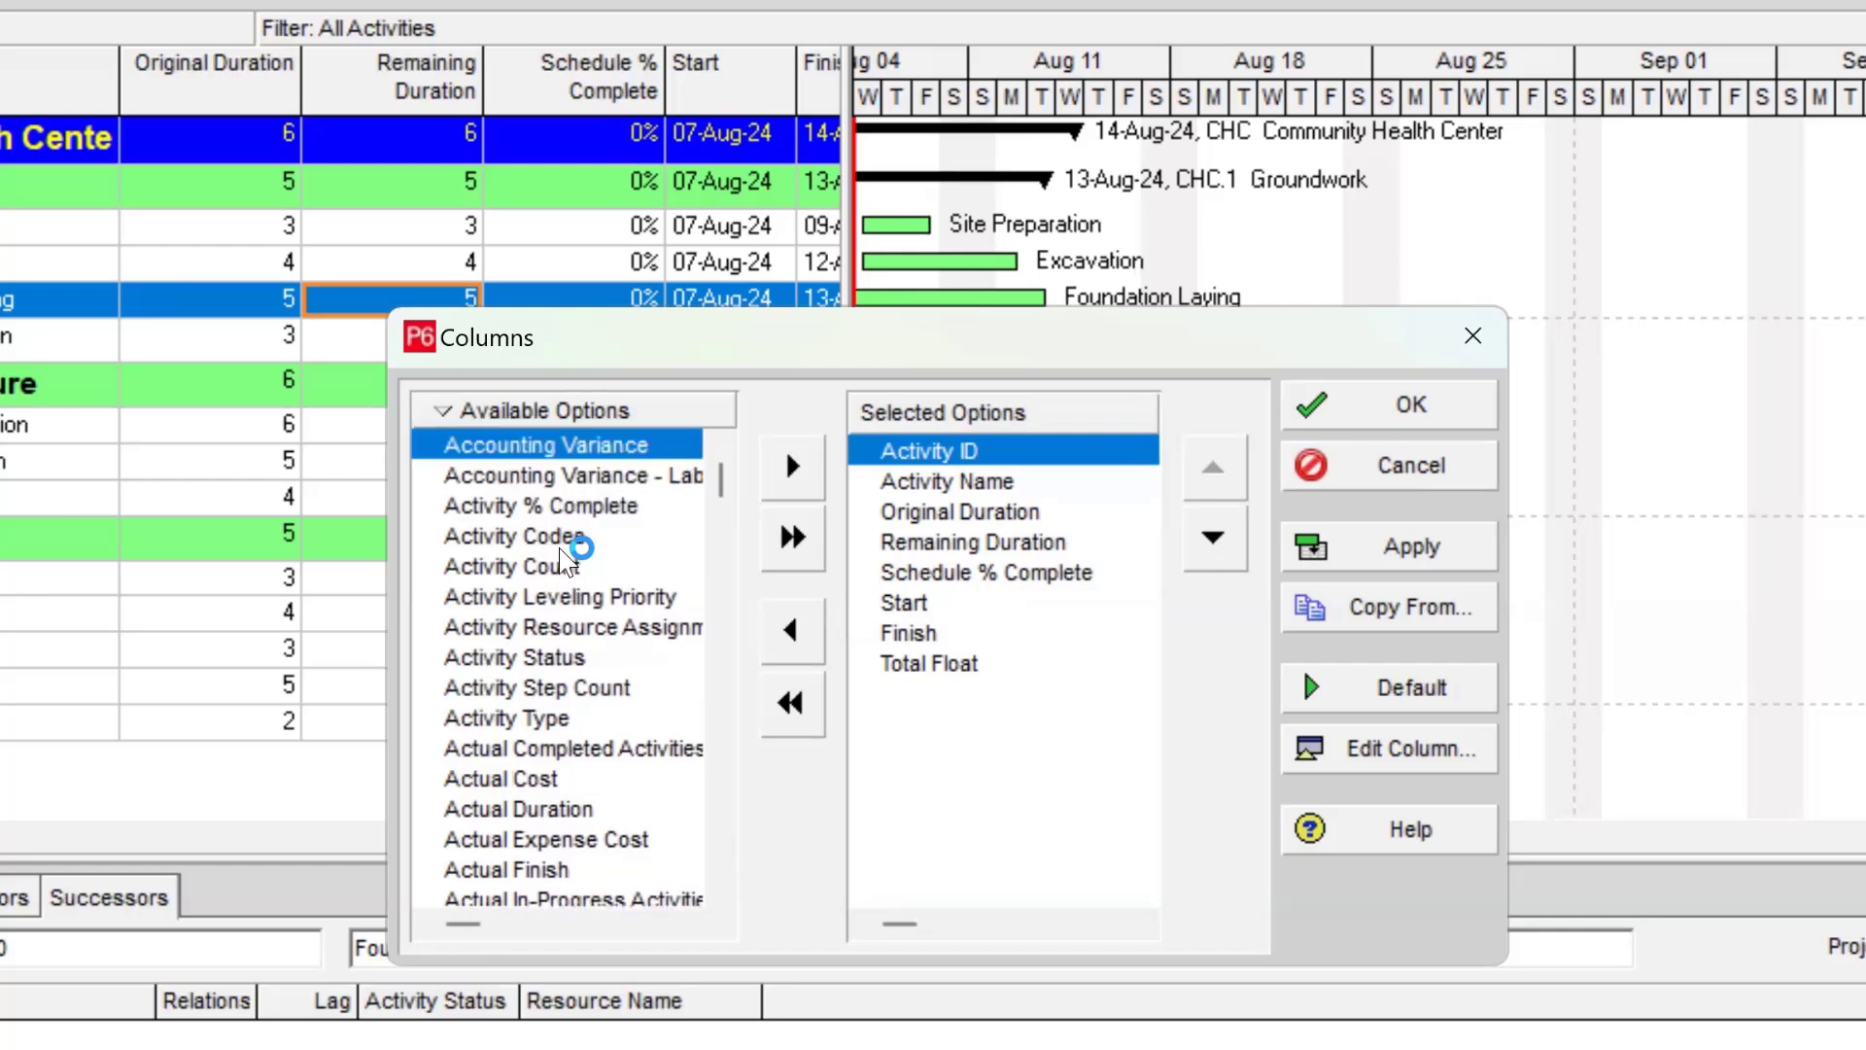
{"action": "left_click", "coordinate": [1011, 511]}
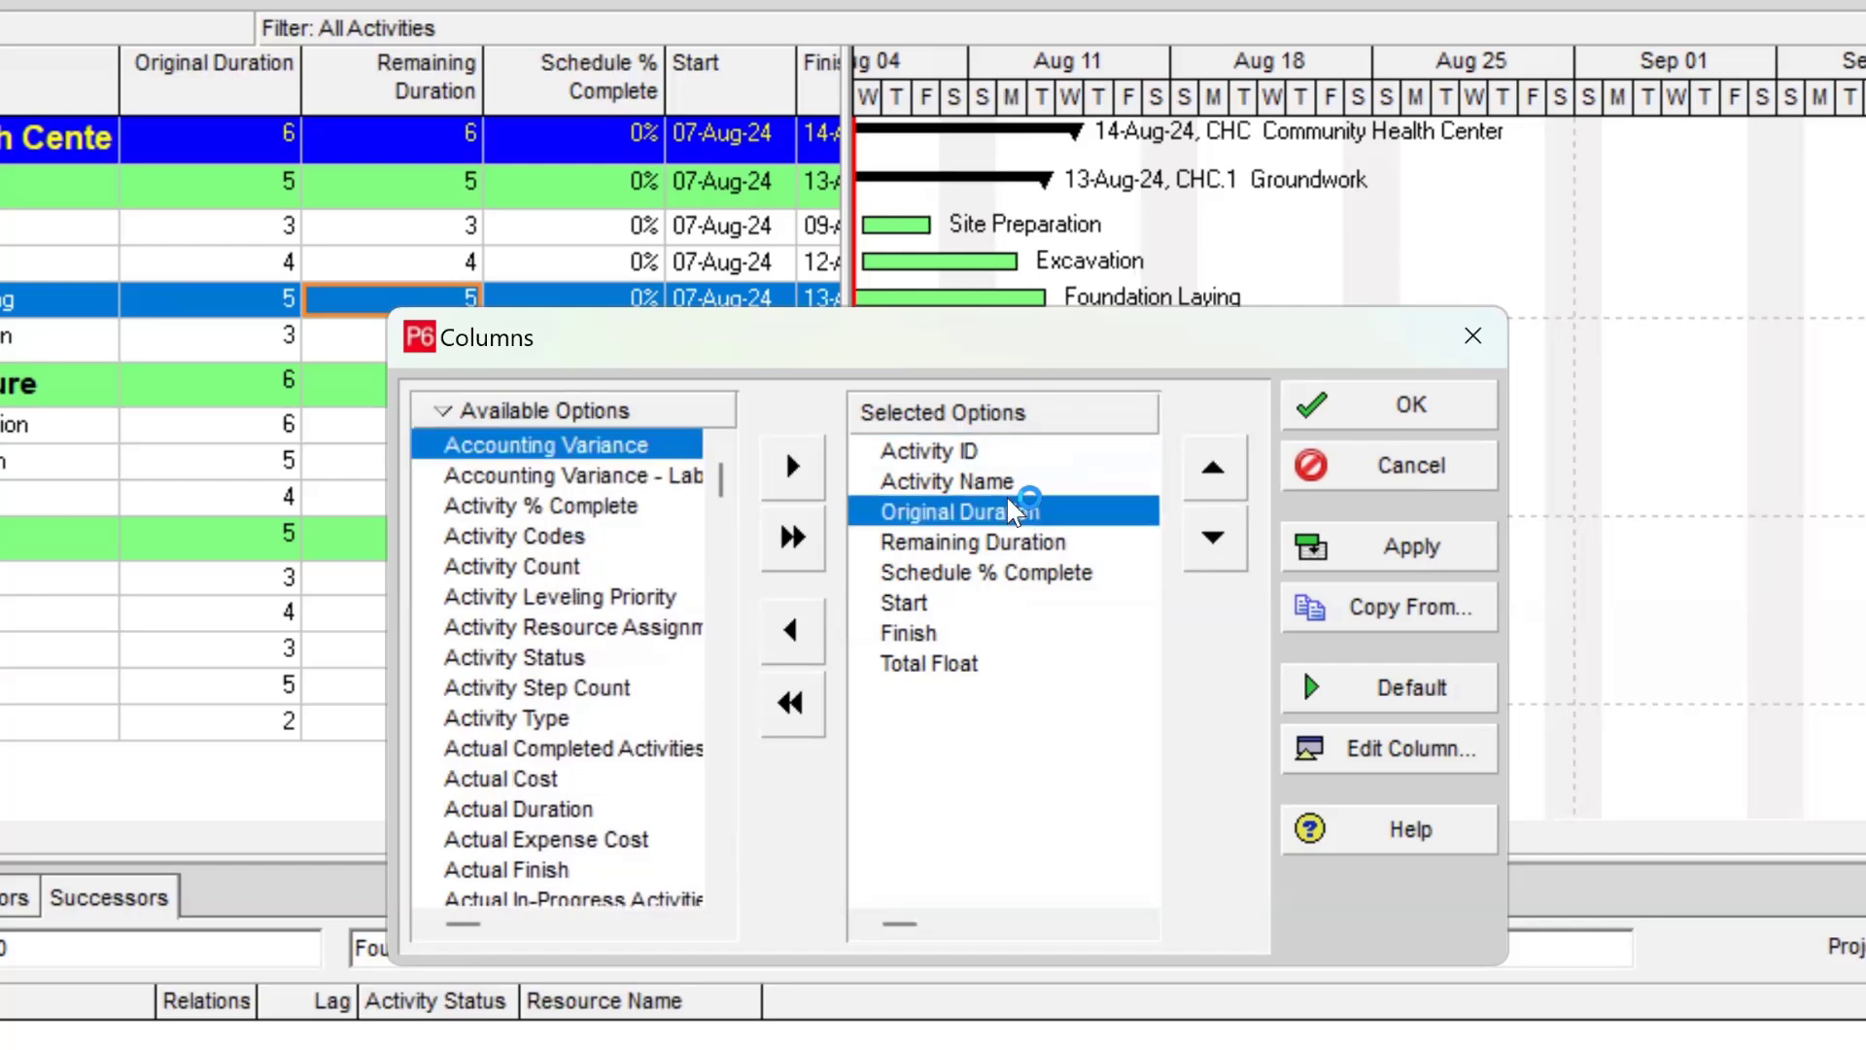
{"action": "left_click", "coordinate": [1001, 544]}
{"action": "left_click", "coordinate": [983, 574]}
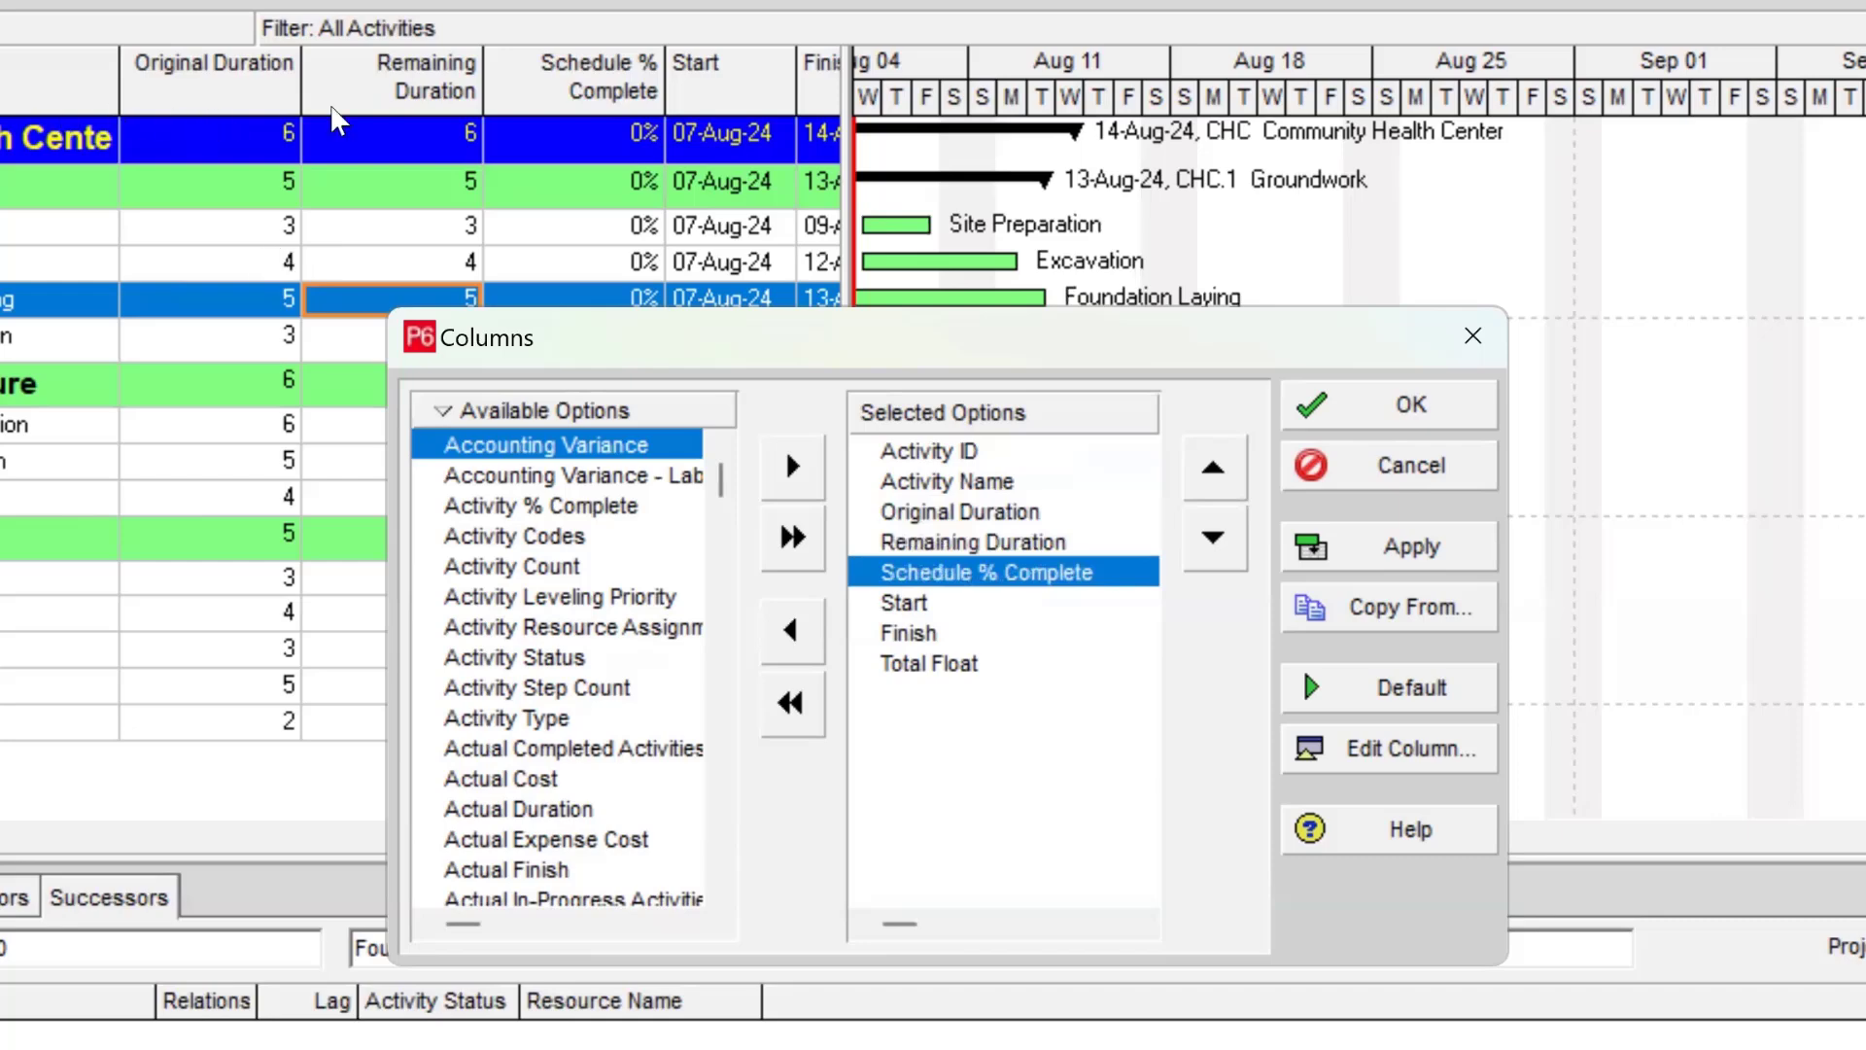
- Scroll down the available columns and select Predecessors
{"action": "left_click", "coordinate": [577, 539]}
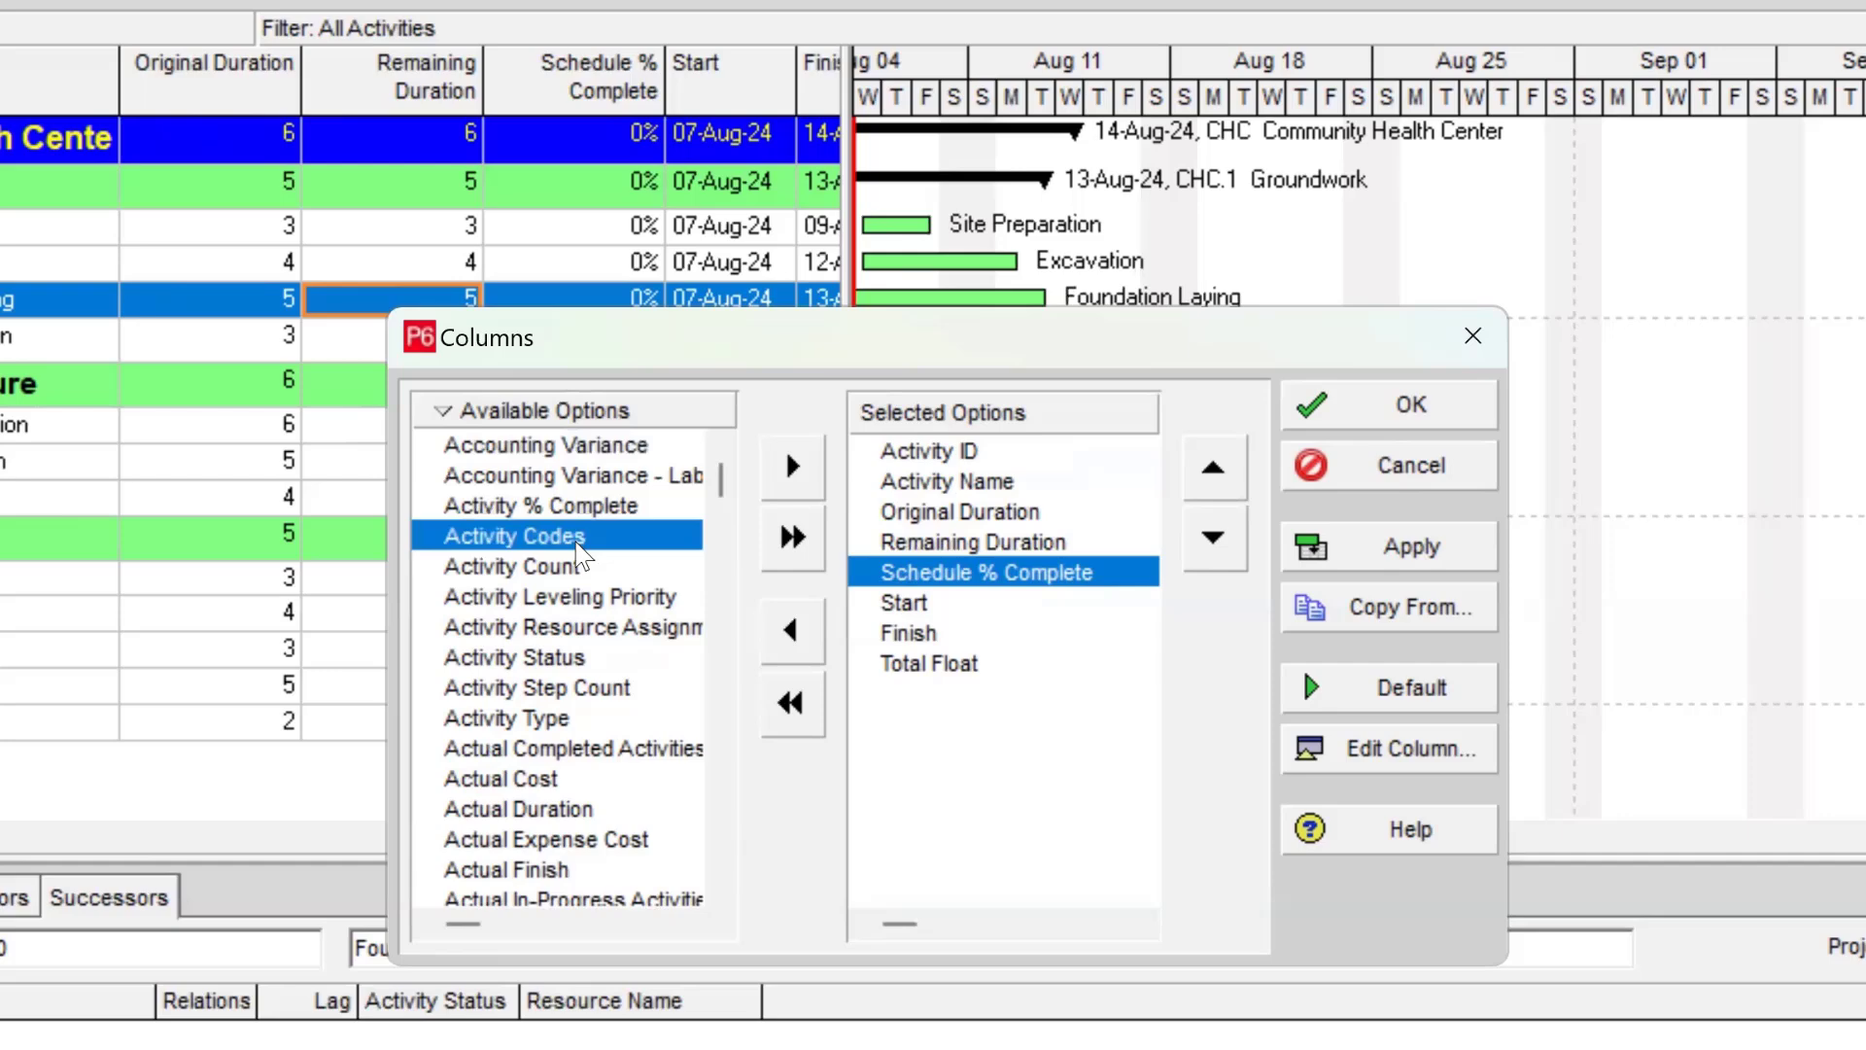
{"action": "scroll", "coordinate": [579, 552], "scroll_direction": "down", "scroll_amount": 8}
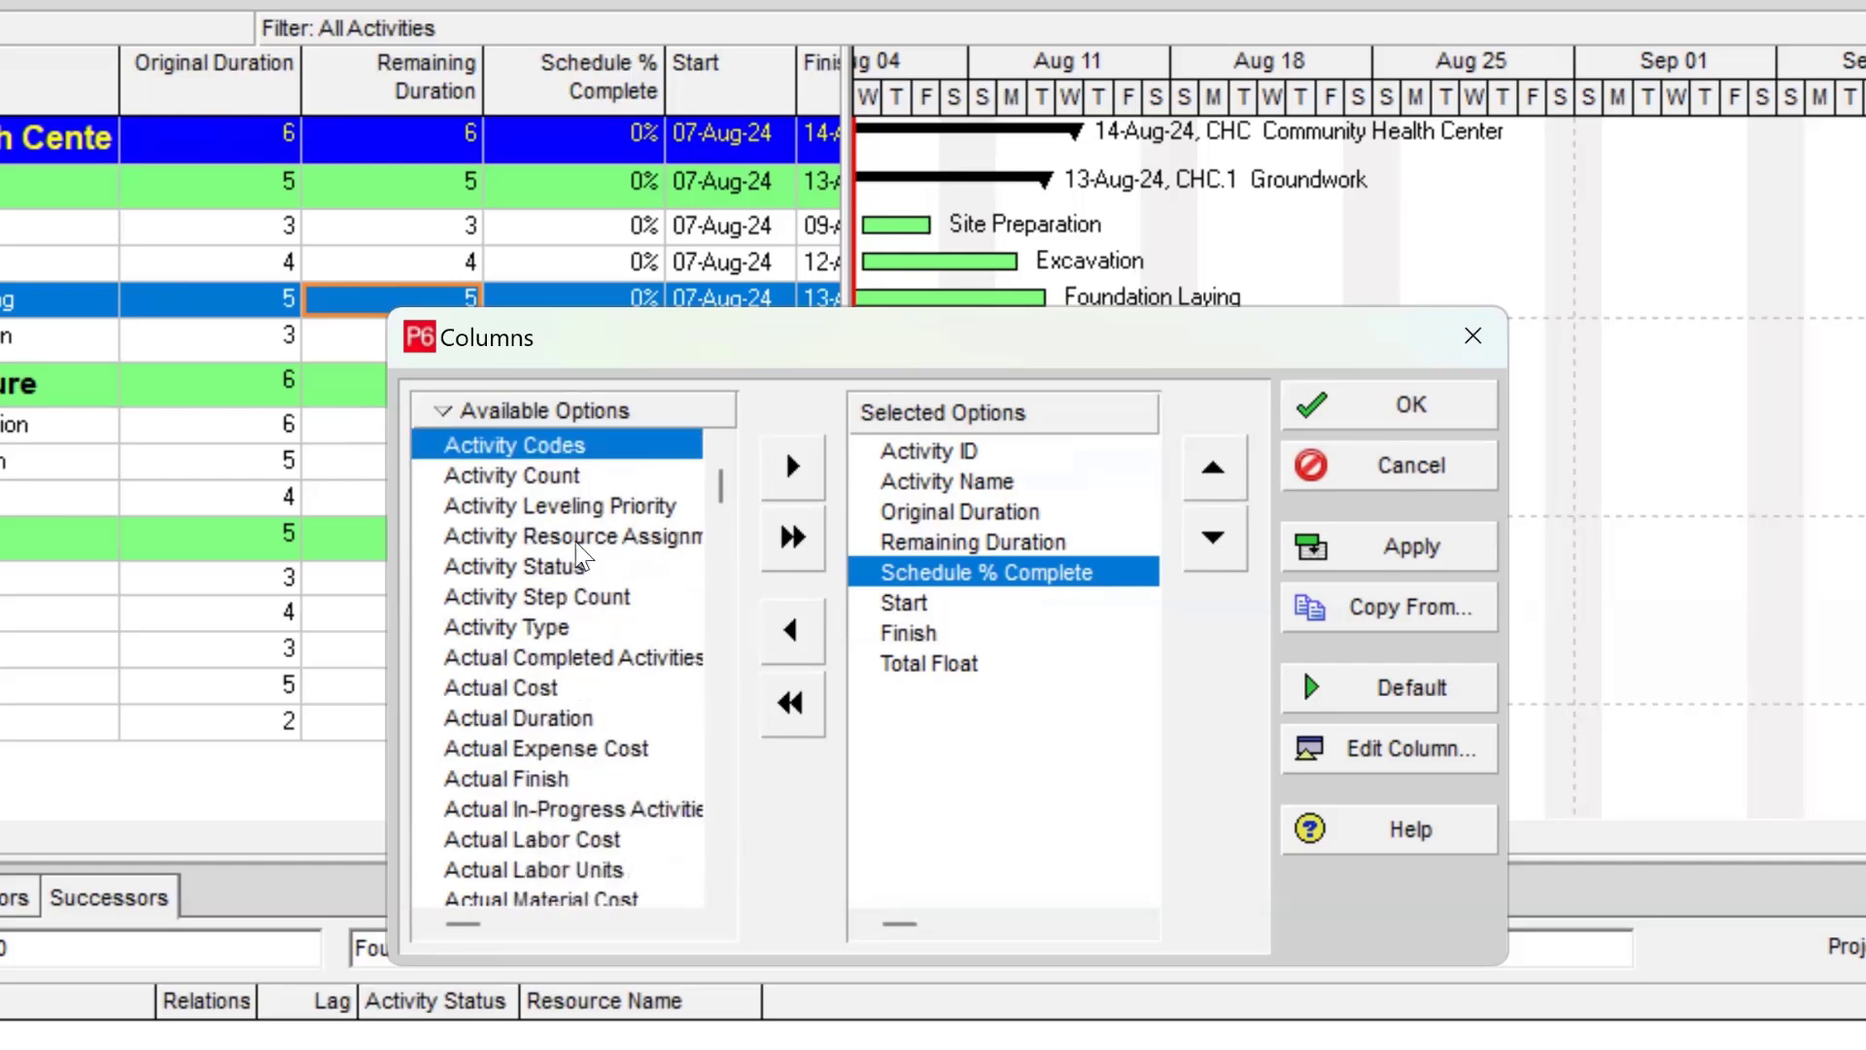
{"action": "scroll", "coordinate": [579, 553], "scroll_direction": "down", "scroll_amount": 15}
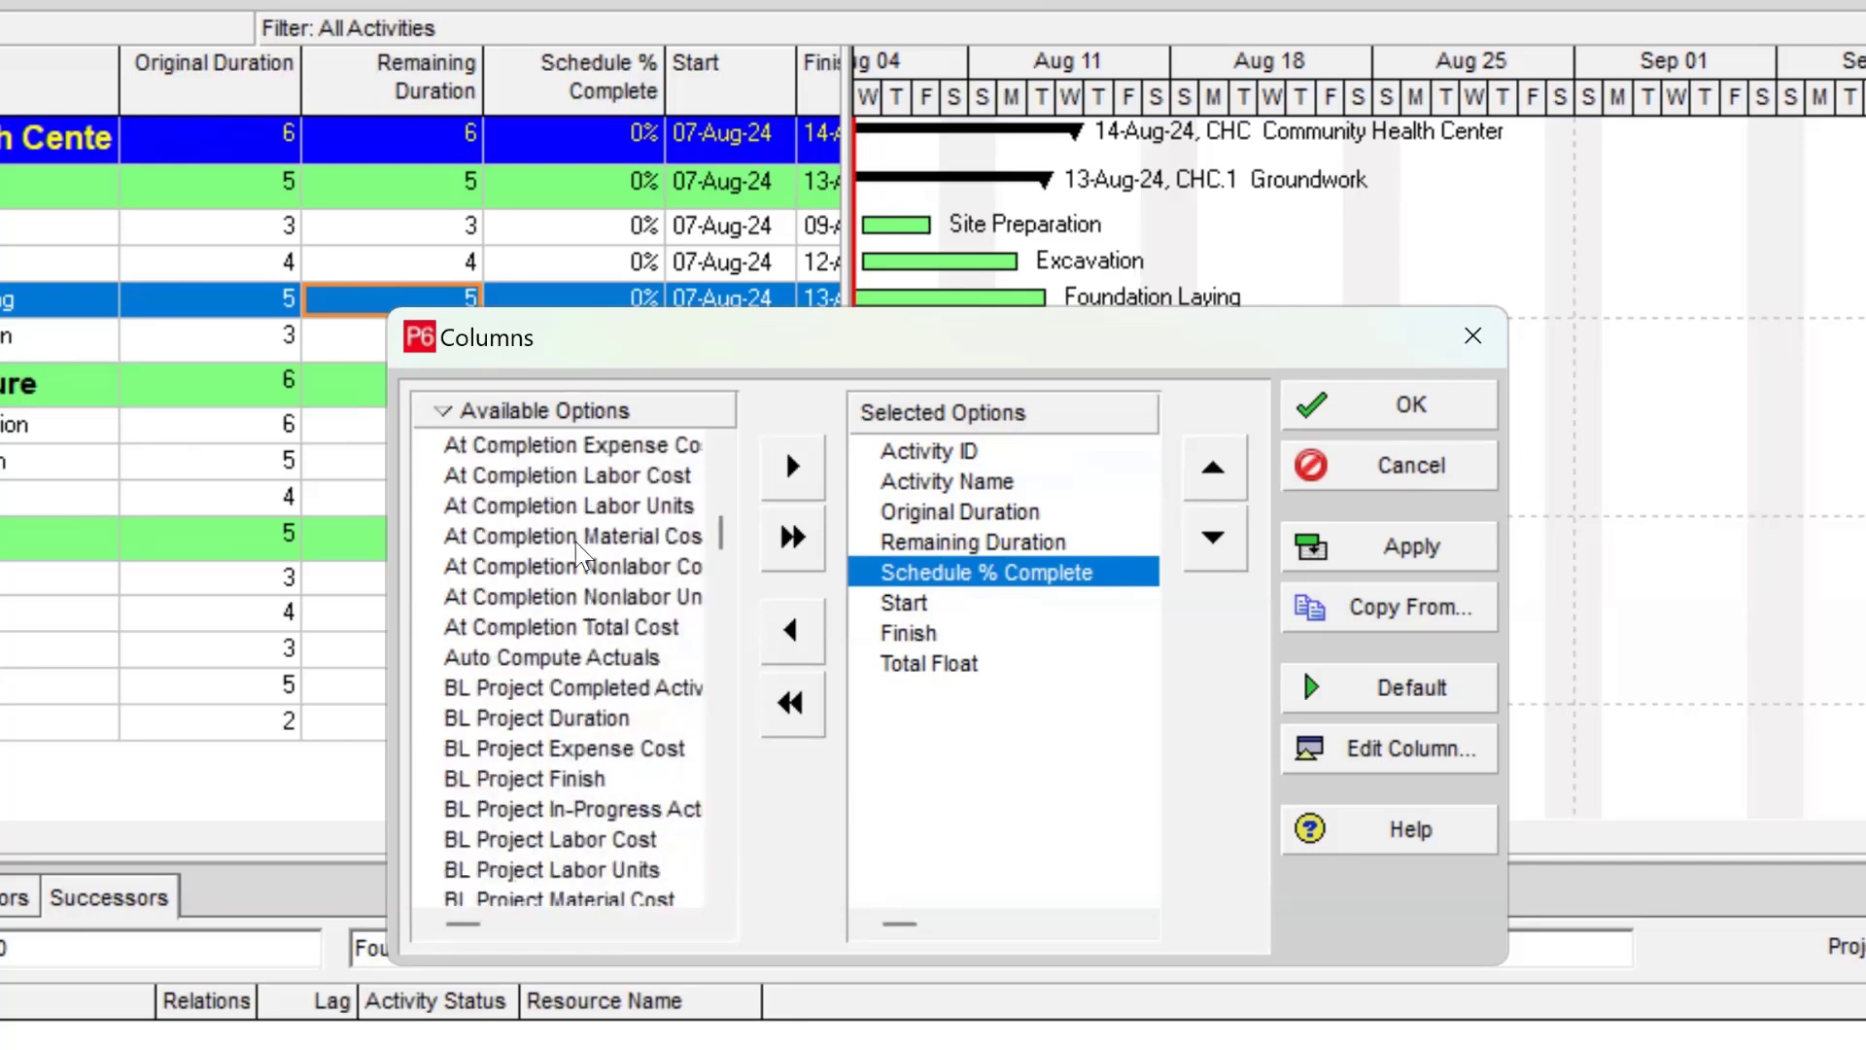
{"action": "scroll", "coordinate": [580, 552], "scroll_direction": "down", "scroll_amount": 19}
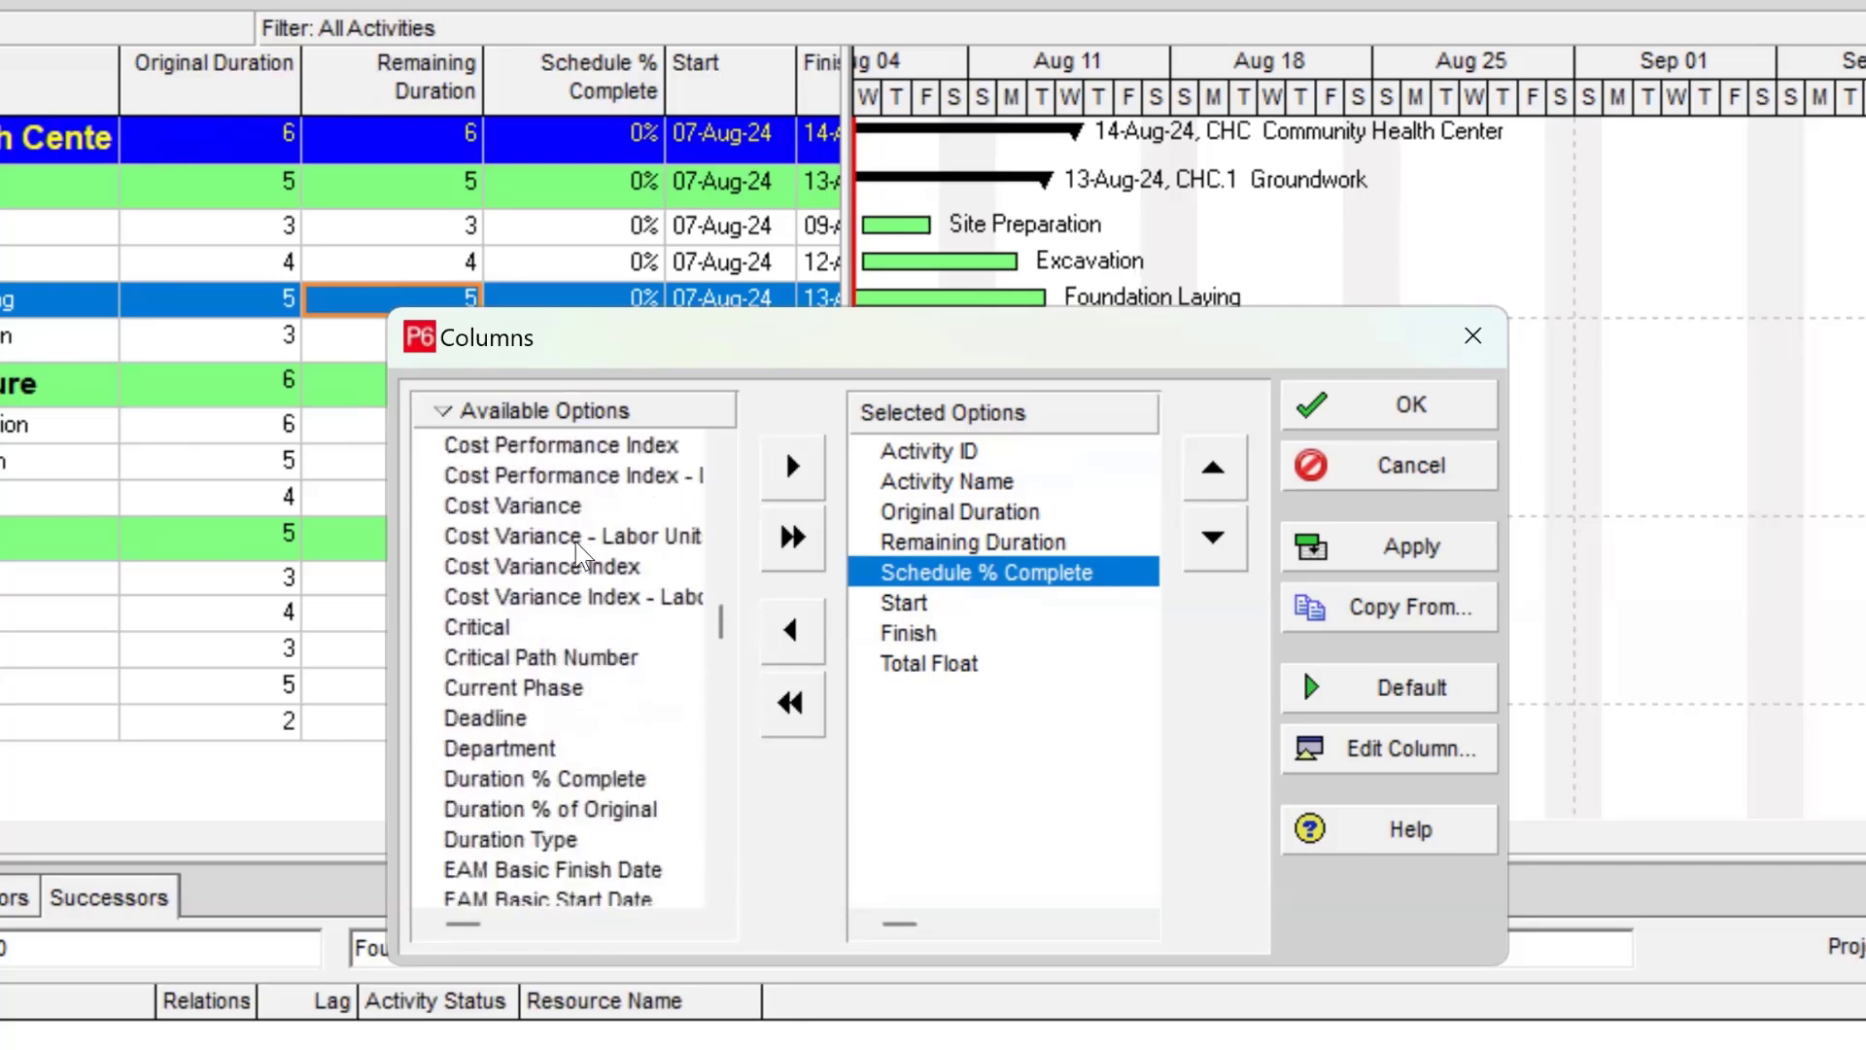
{"action": "scroll", "coordinate": [590, 533], "scroll_direction": "down", "scroll_amount": 7}
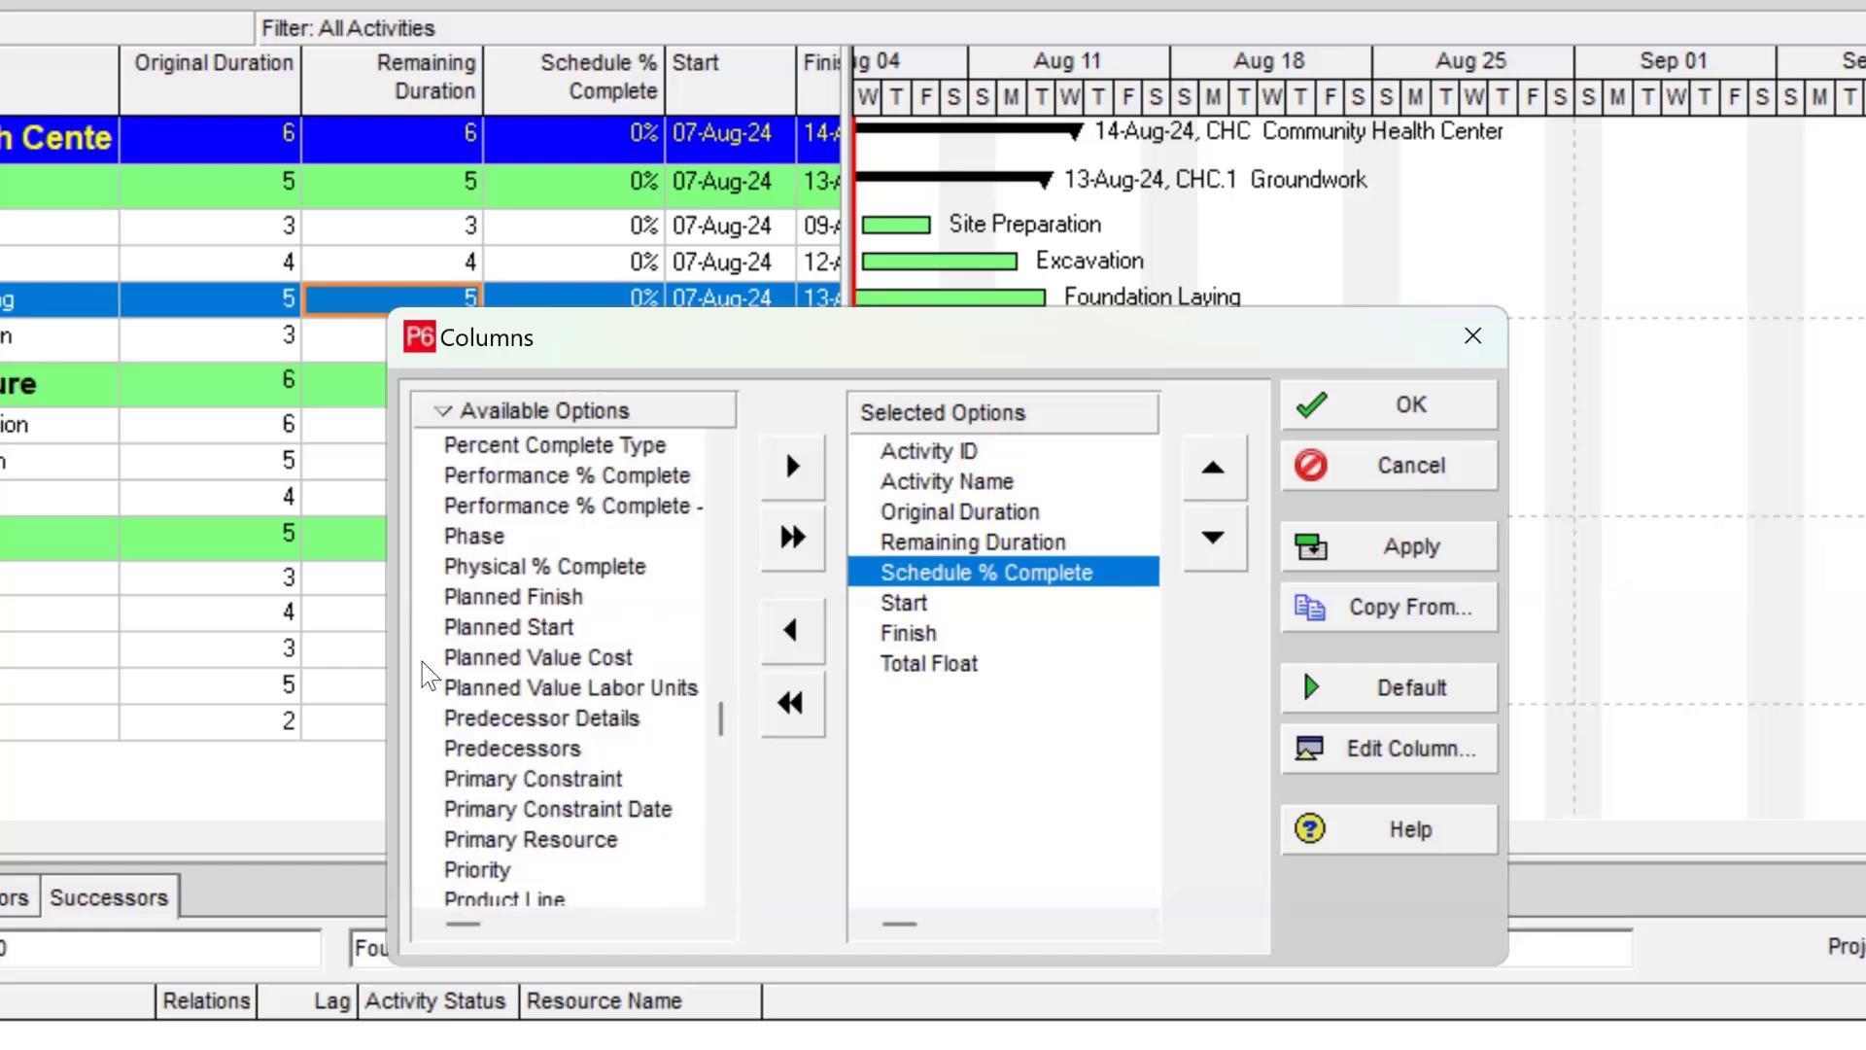
{"action": "left_click", "coordinate": [497, 727]}
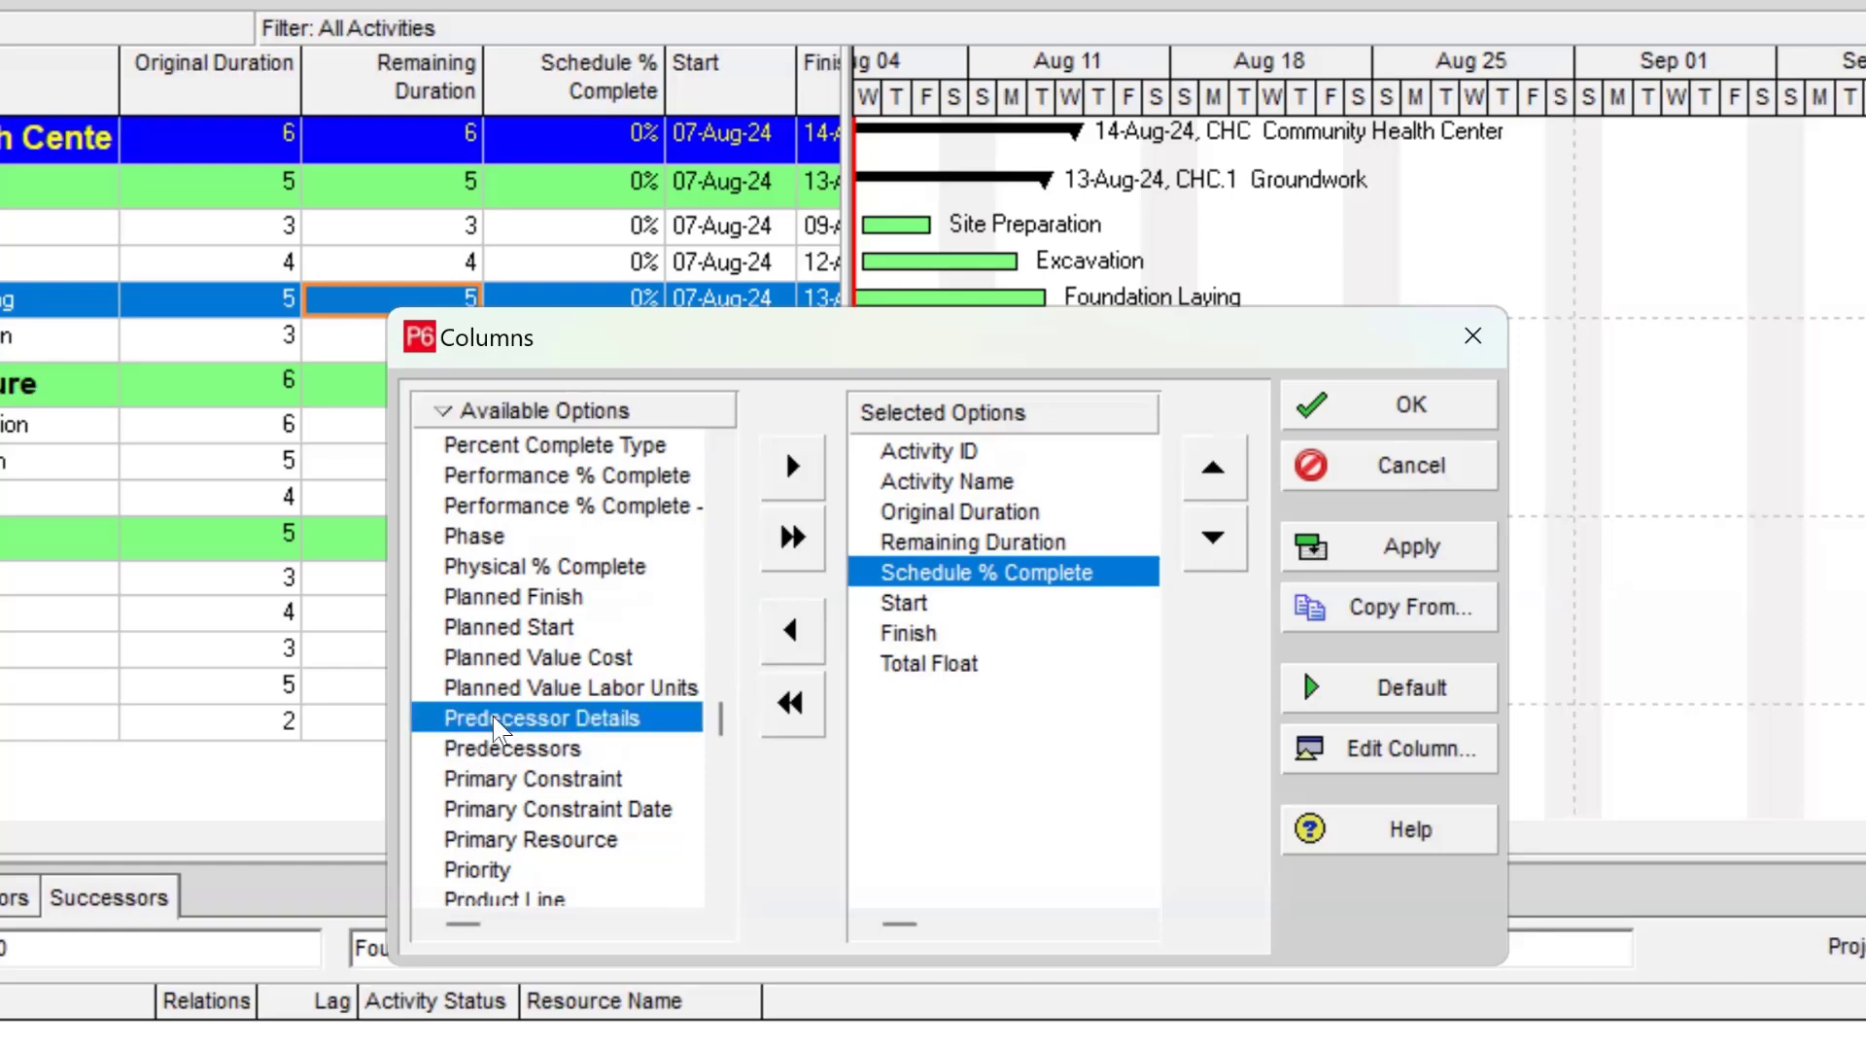
{"action": "left_click", "coordinate": [542, 754]}
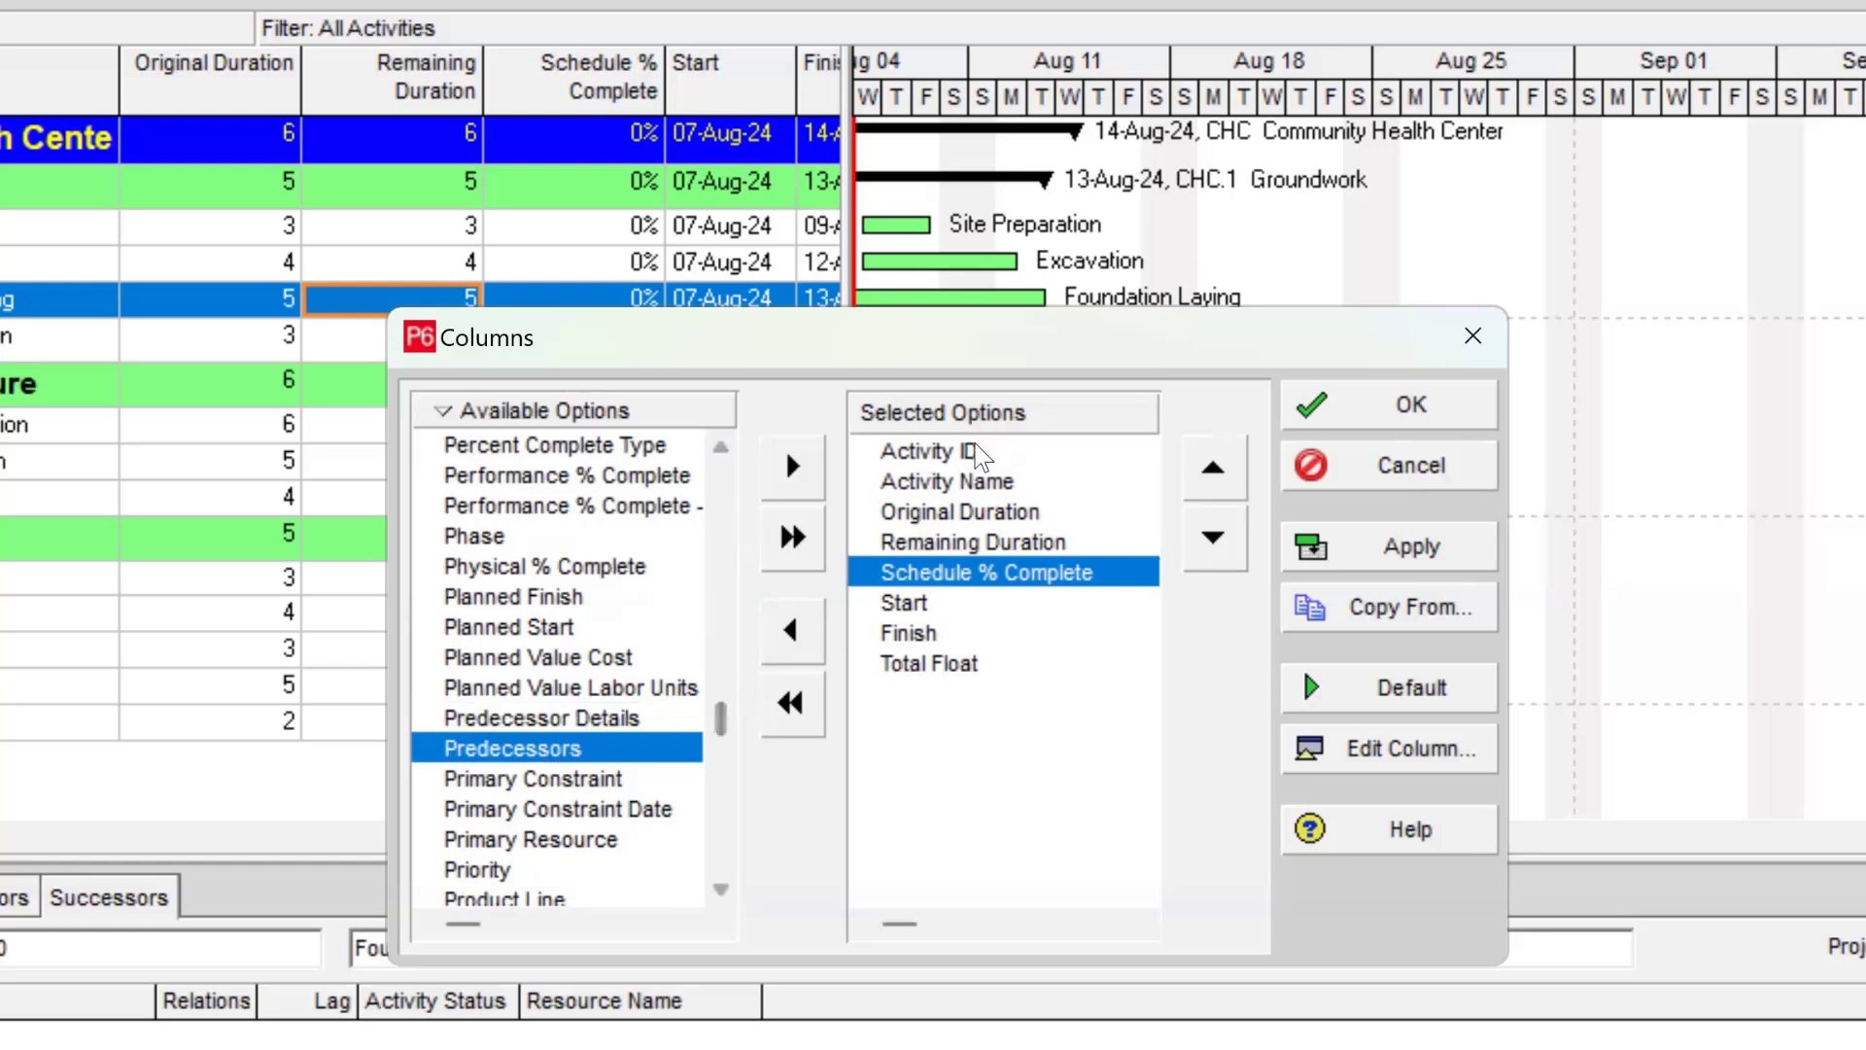
- Add the Predecessors column and move it down to sit right after Original Duration
{"action": "left_click", "coordinate": [795, 468]}
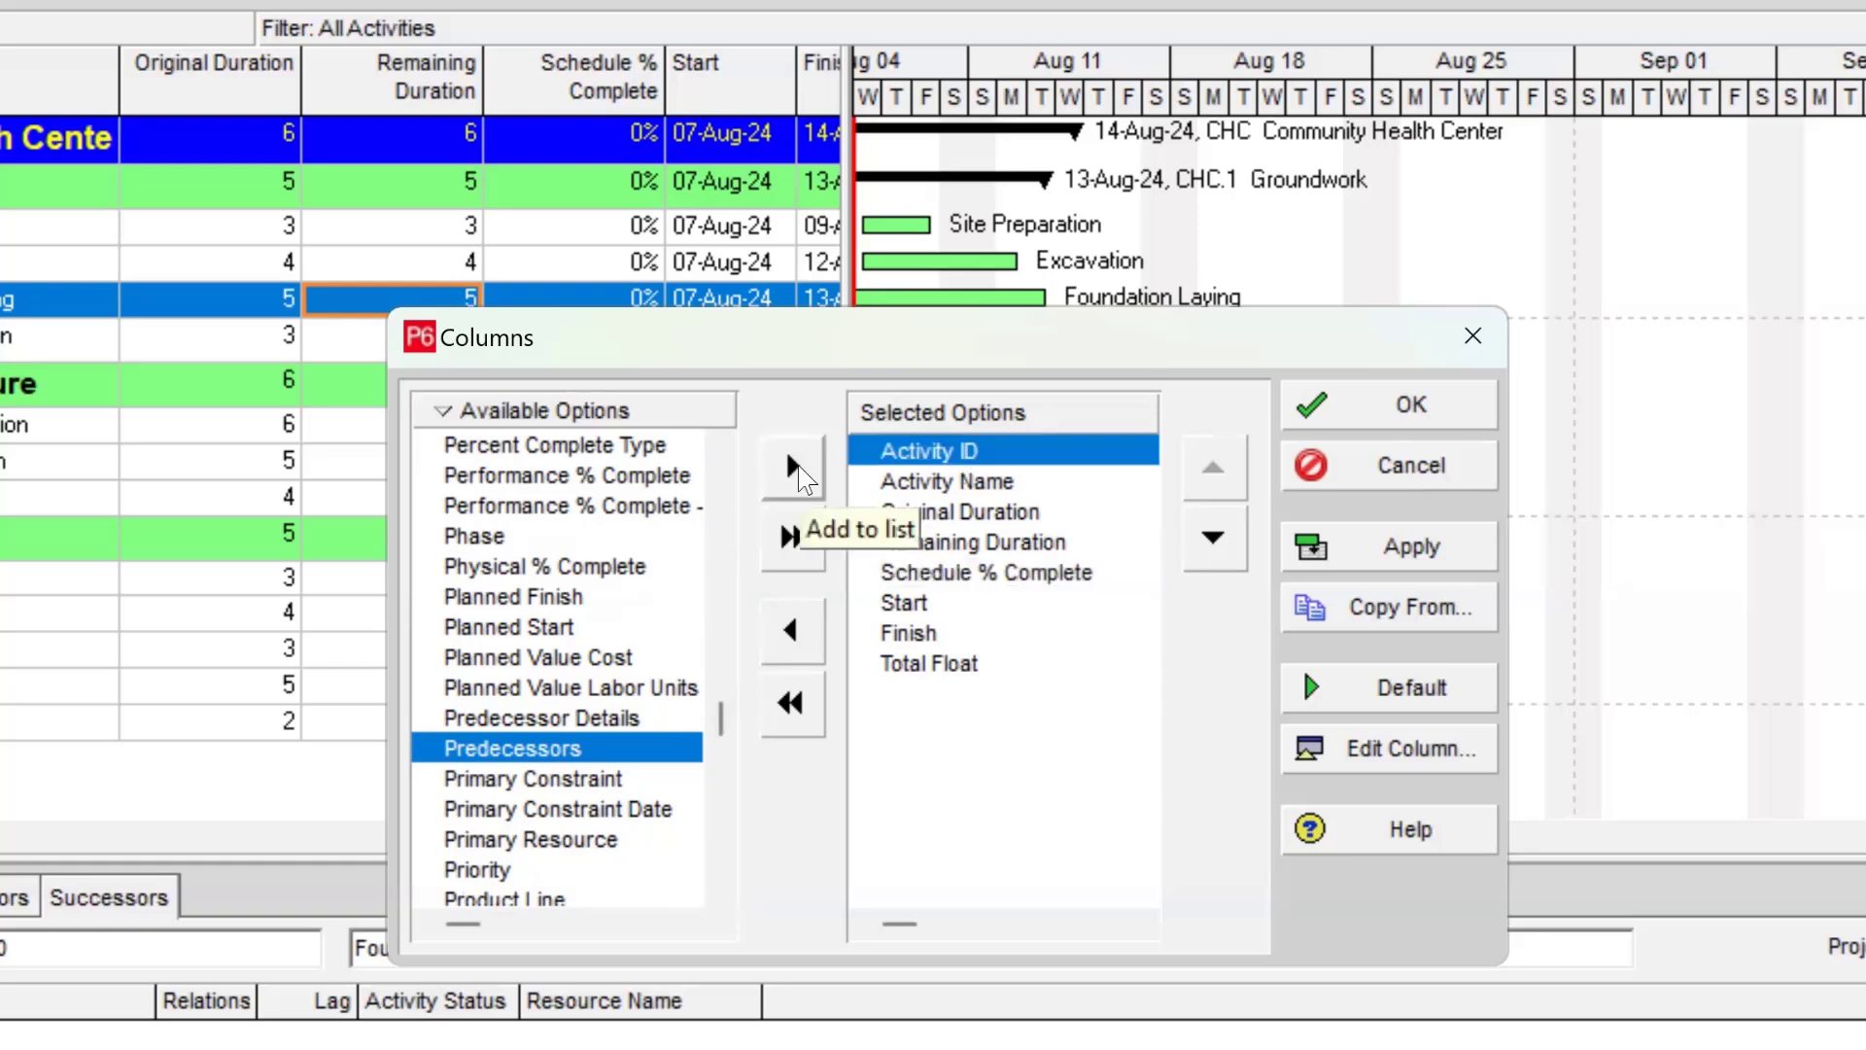
{"action": "left_click", "coordinate": [793, 468]}
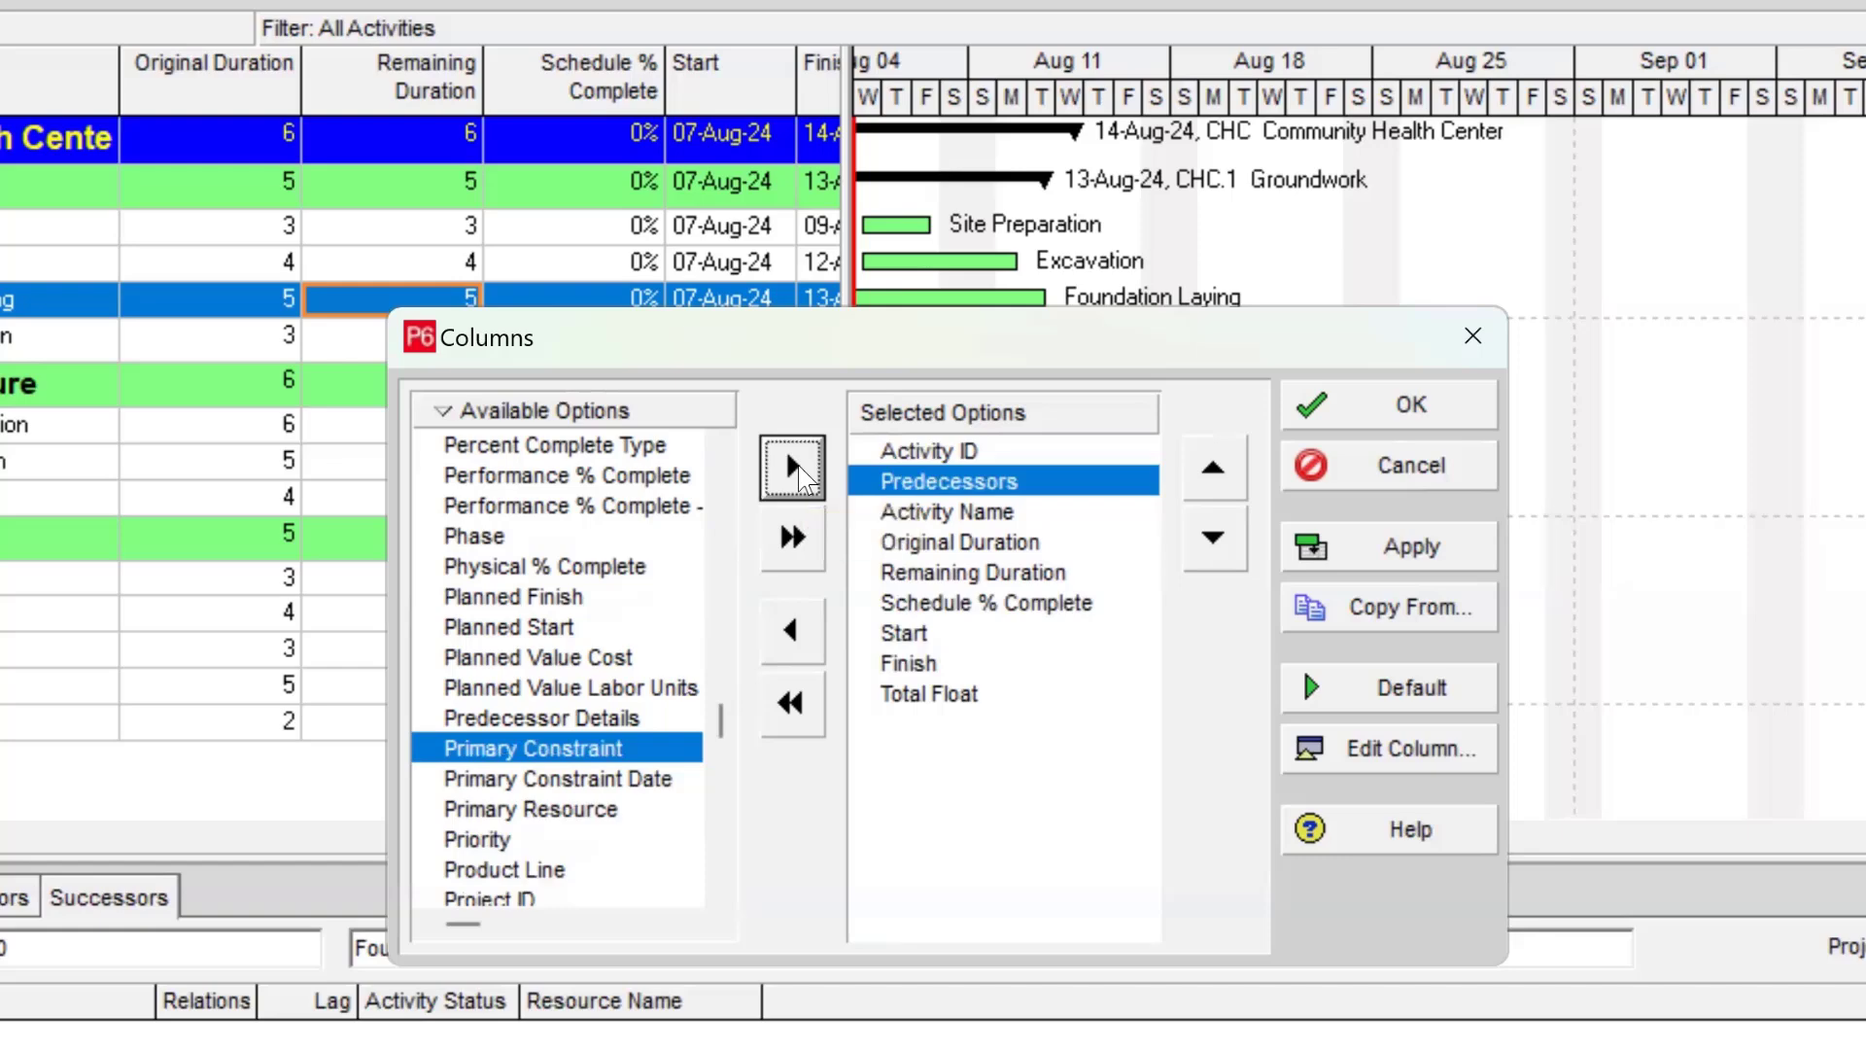
{"action": "left_click", "coordinate": [990, 544]}
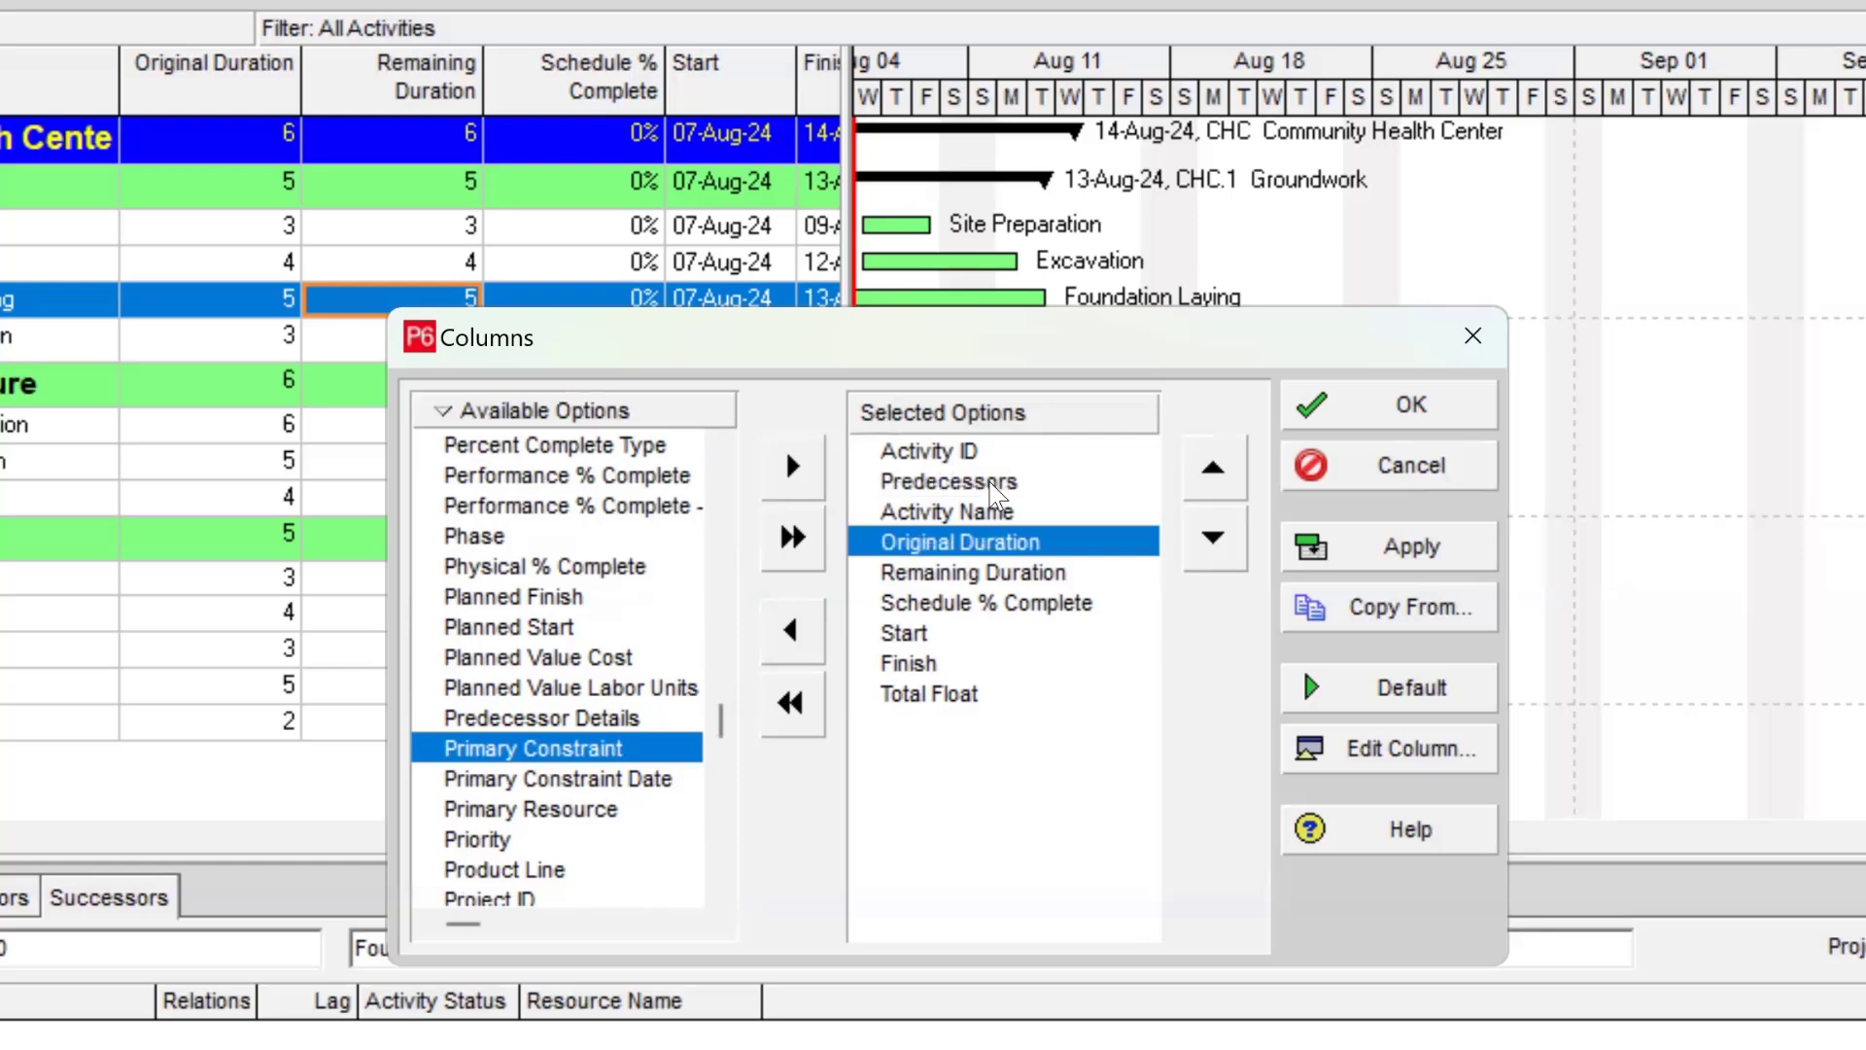
{"action": "left_click", "coordinate": [993, 485]}
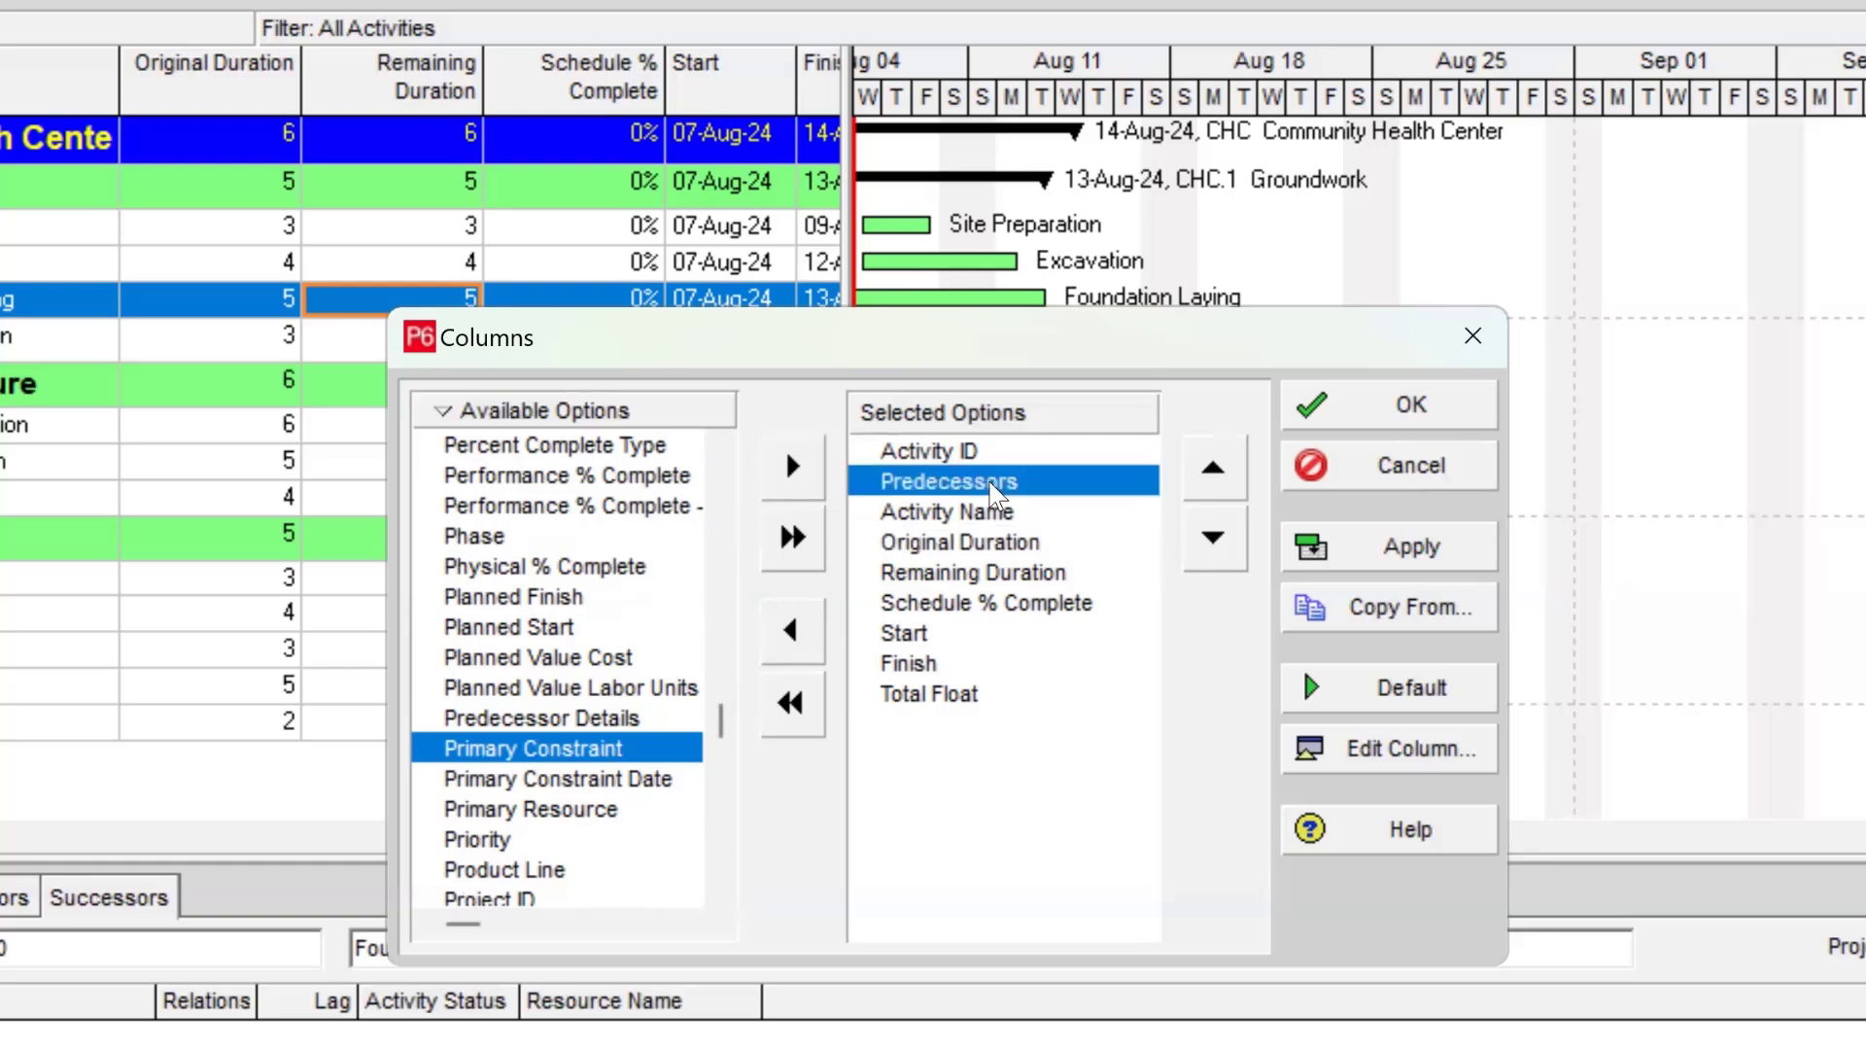
{"action": "left_click", "coordinate": [1215, 540]}
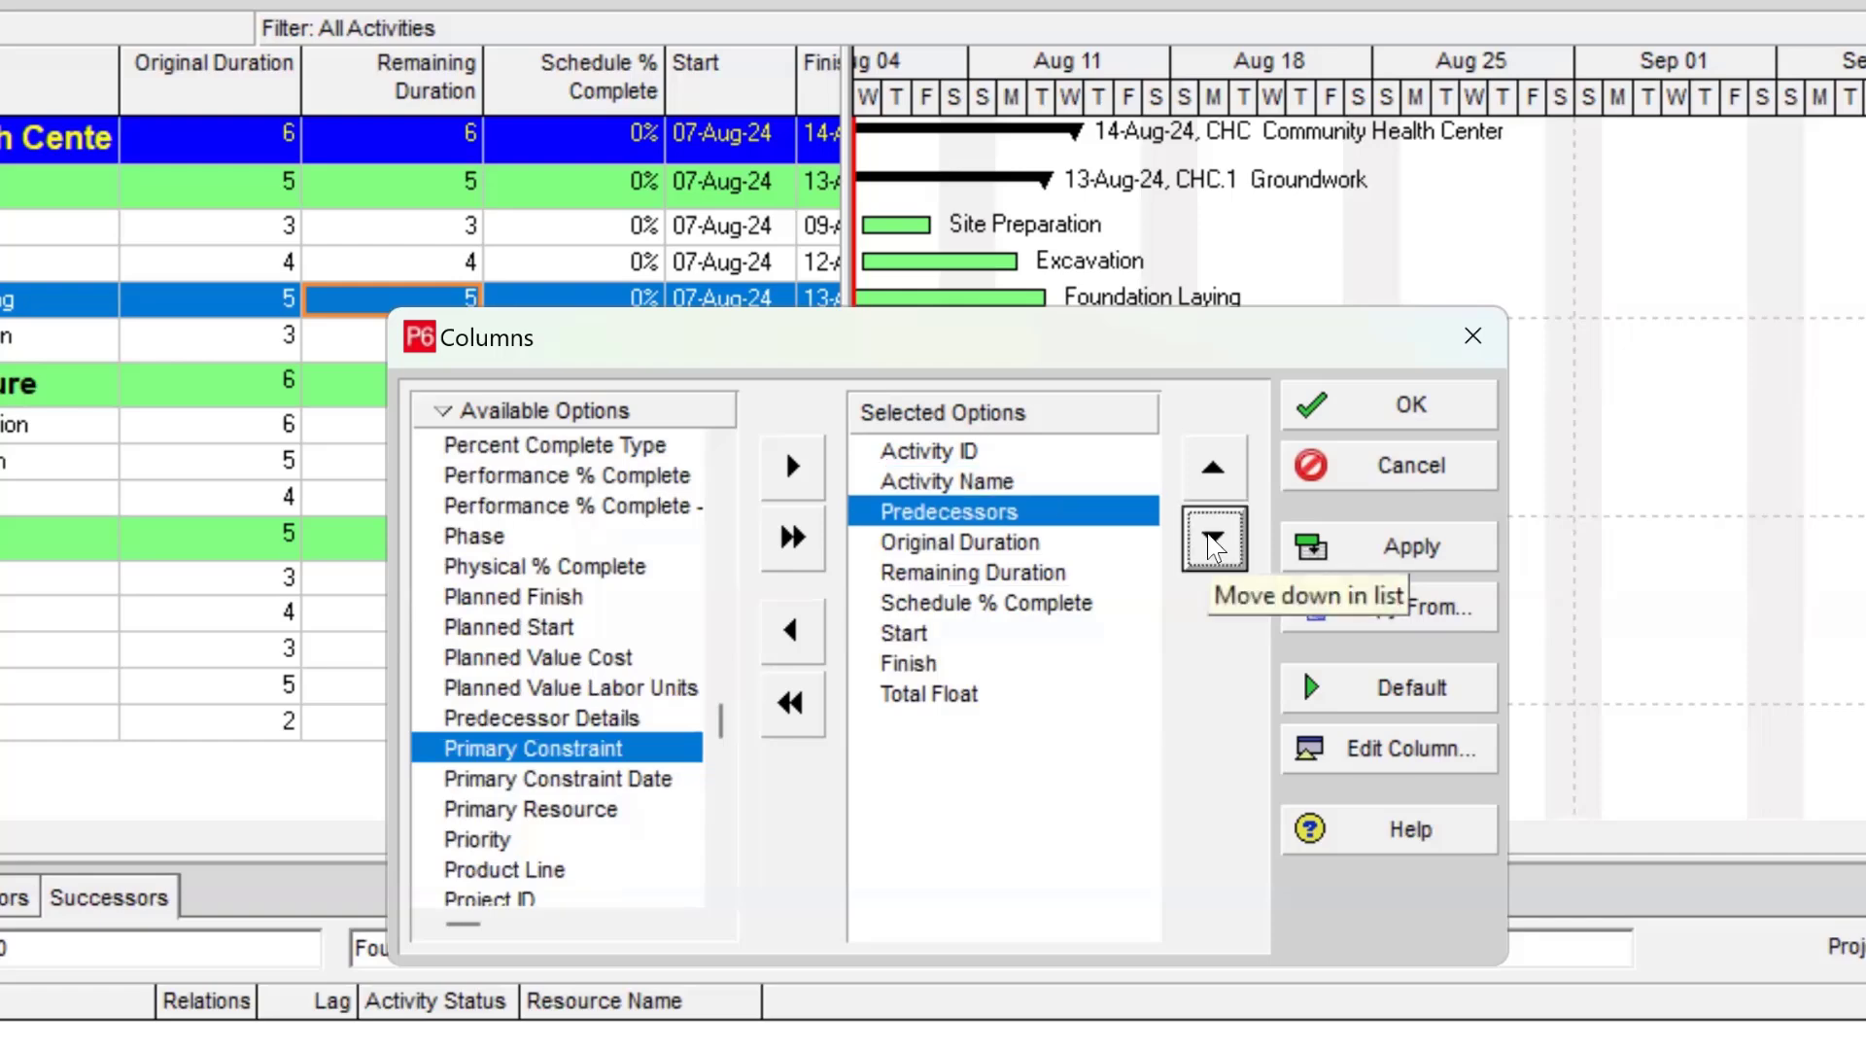
{"action": "left_click", "coordinate": [1214, 541]}
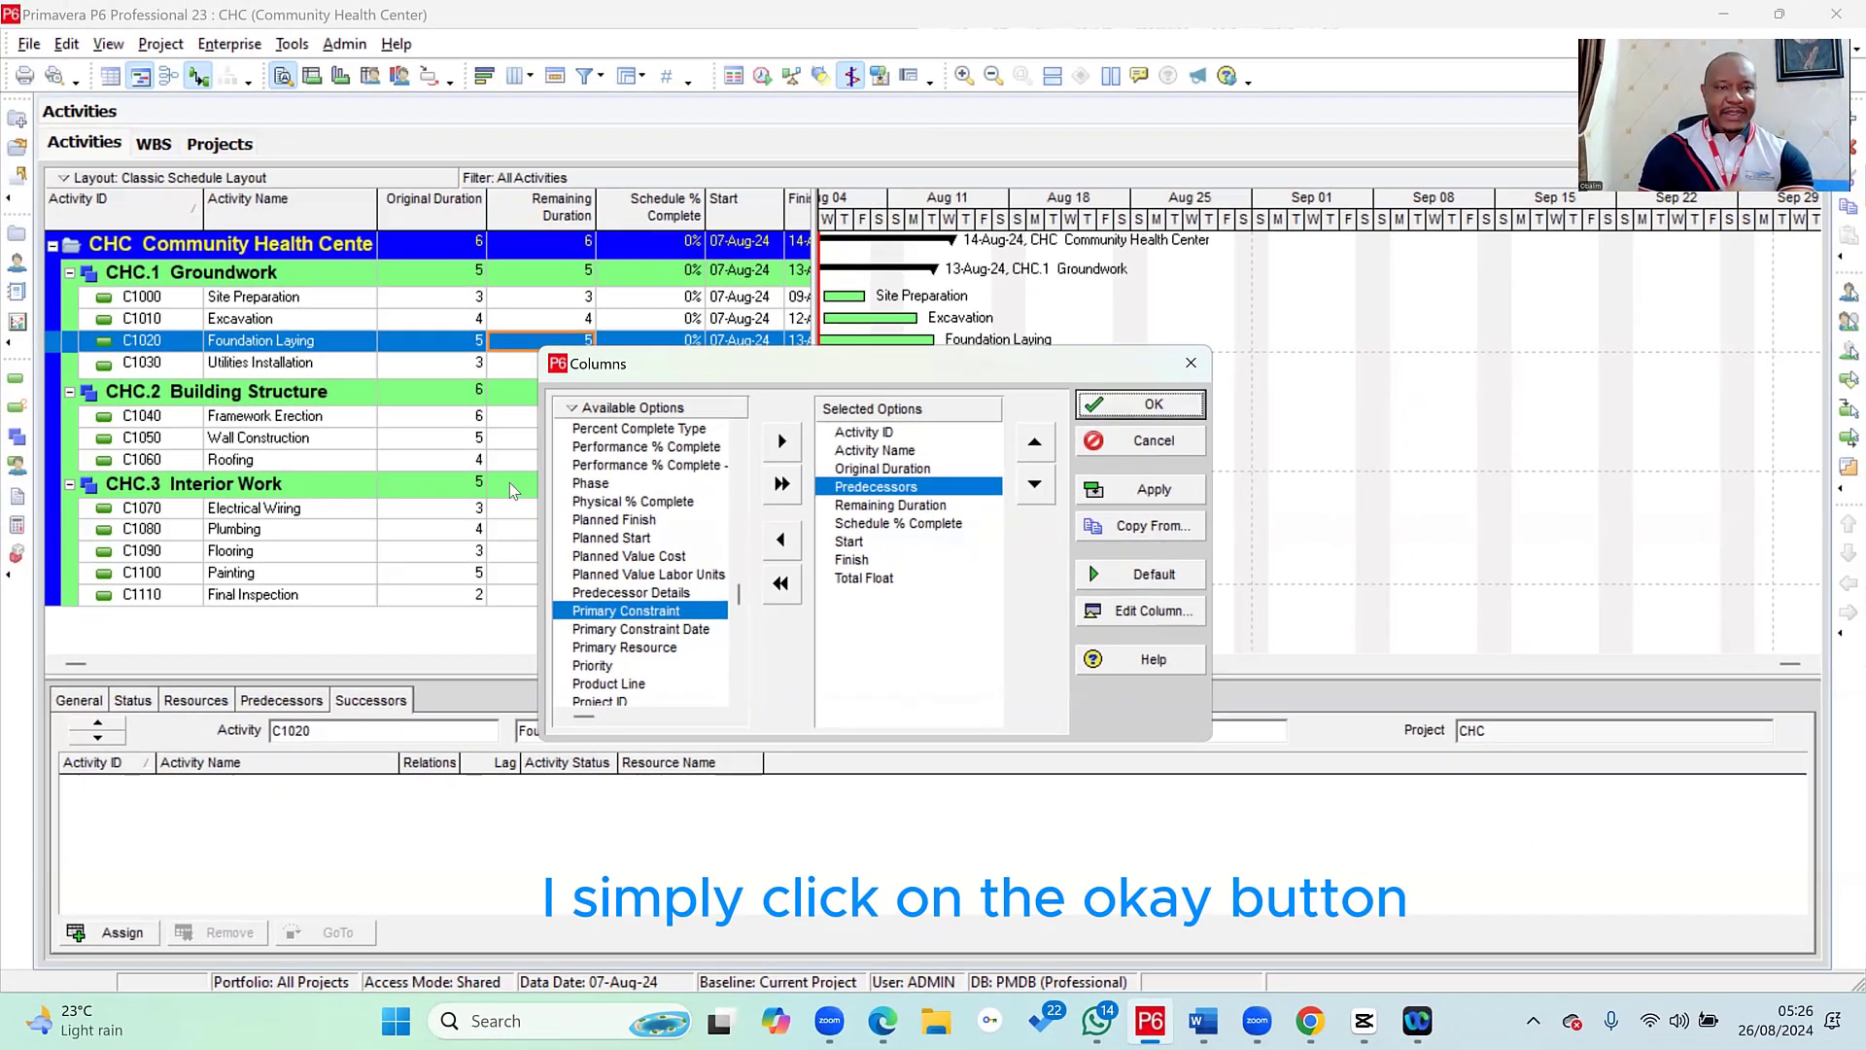
{"action": "key", "text": "Return"}
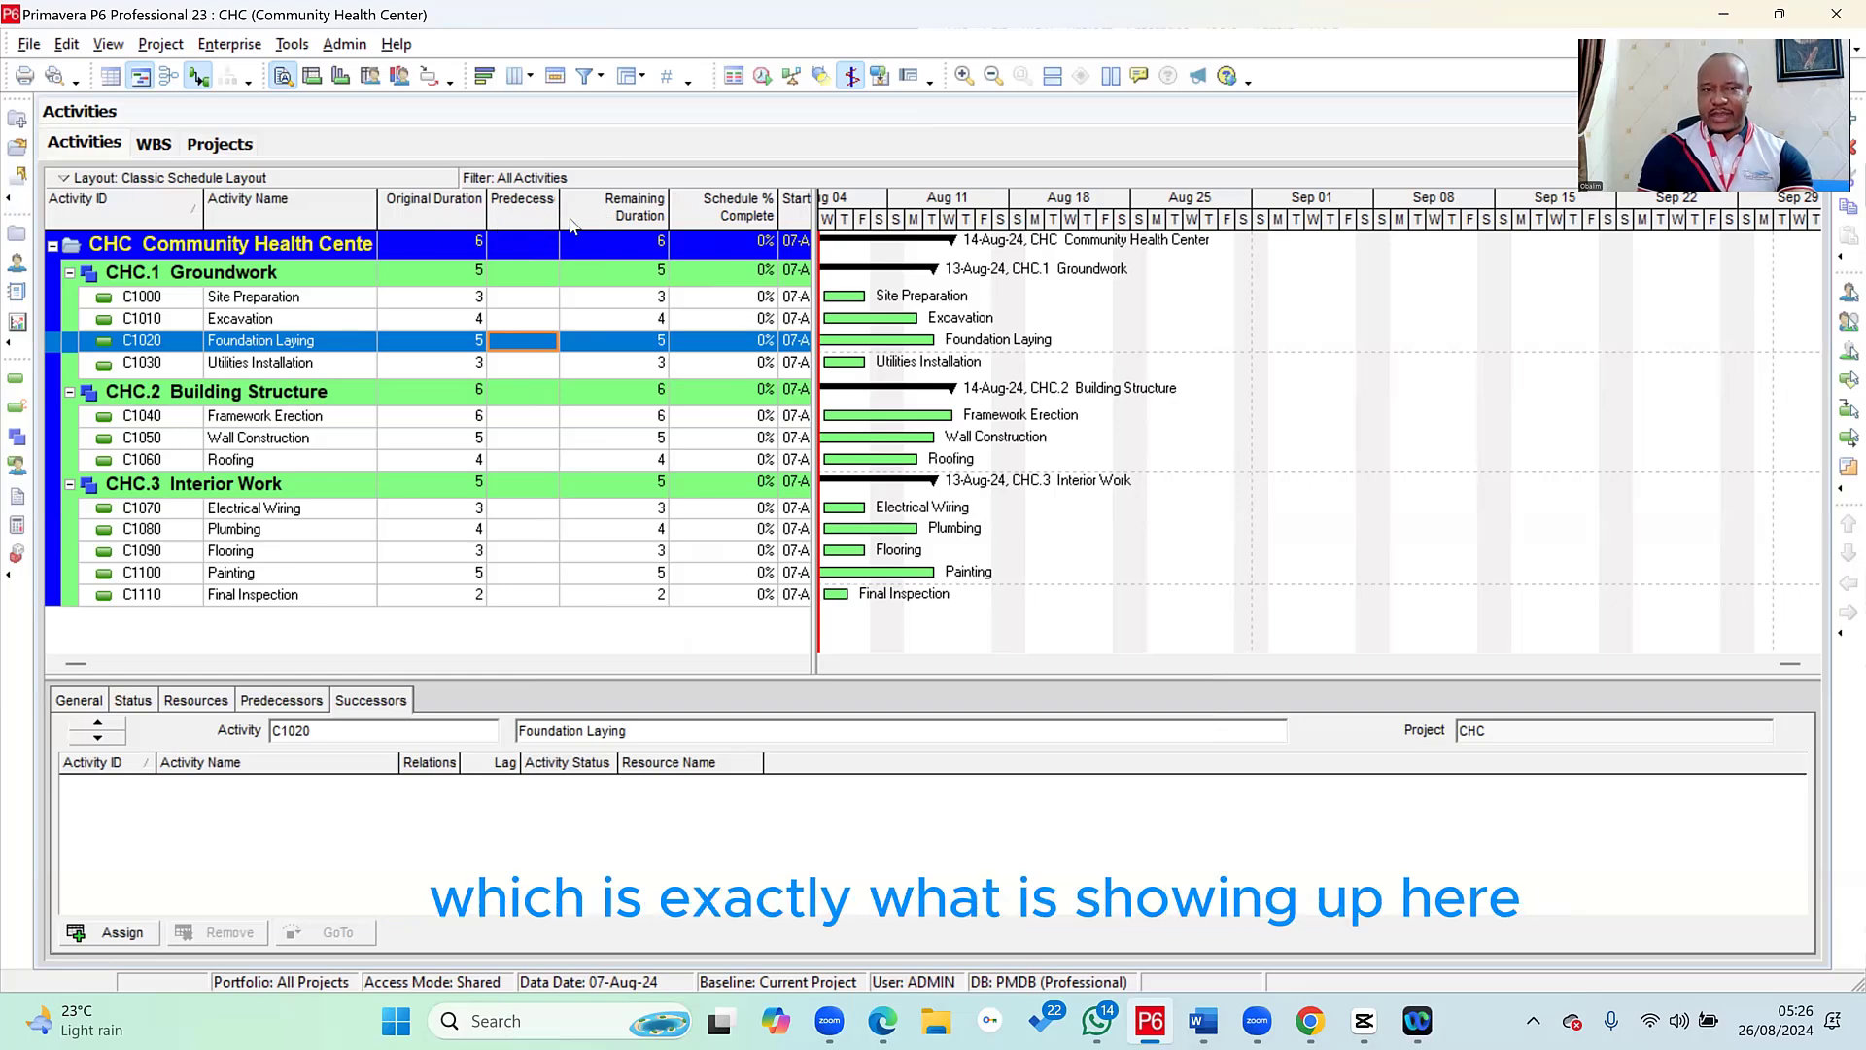
- Widen the Predecessors column and select C1010 Excavation's still-empty predecessor cell
{"action": "left_click_drag", "start_coordinate": [559, 206], "coordinate": [601, 206]}
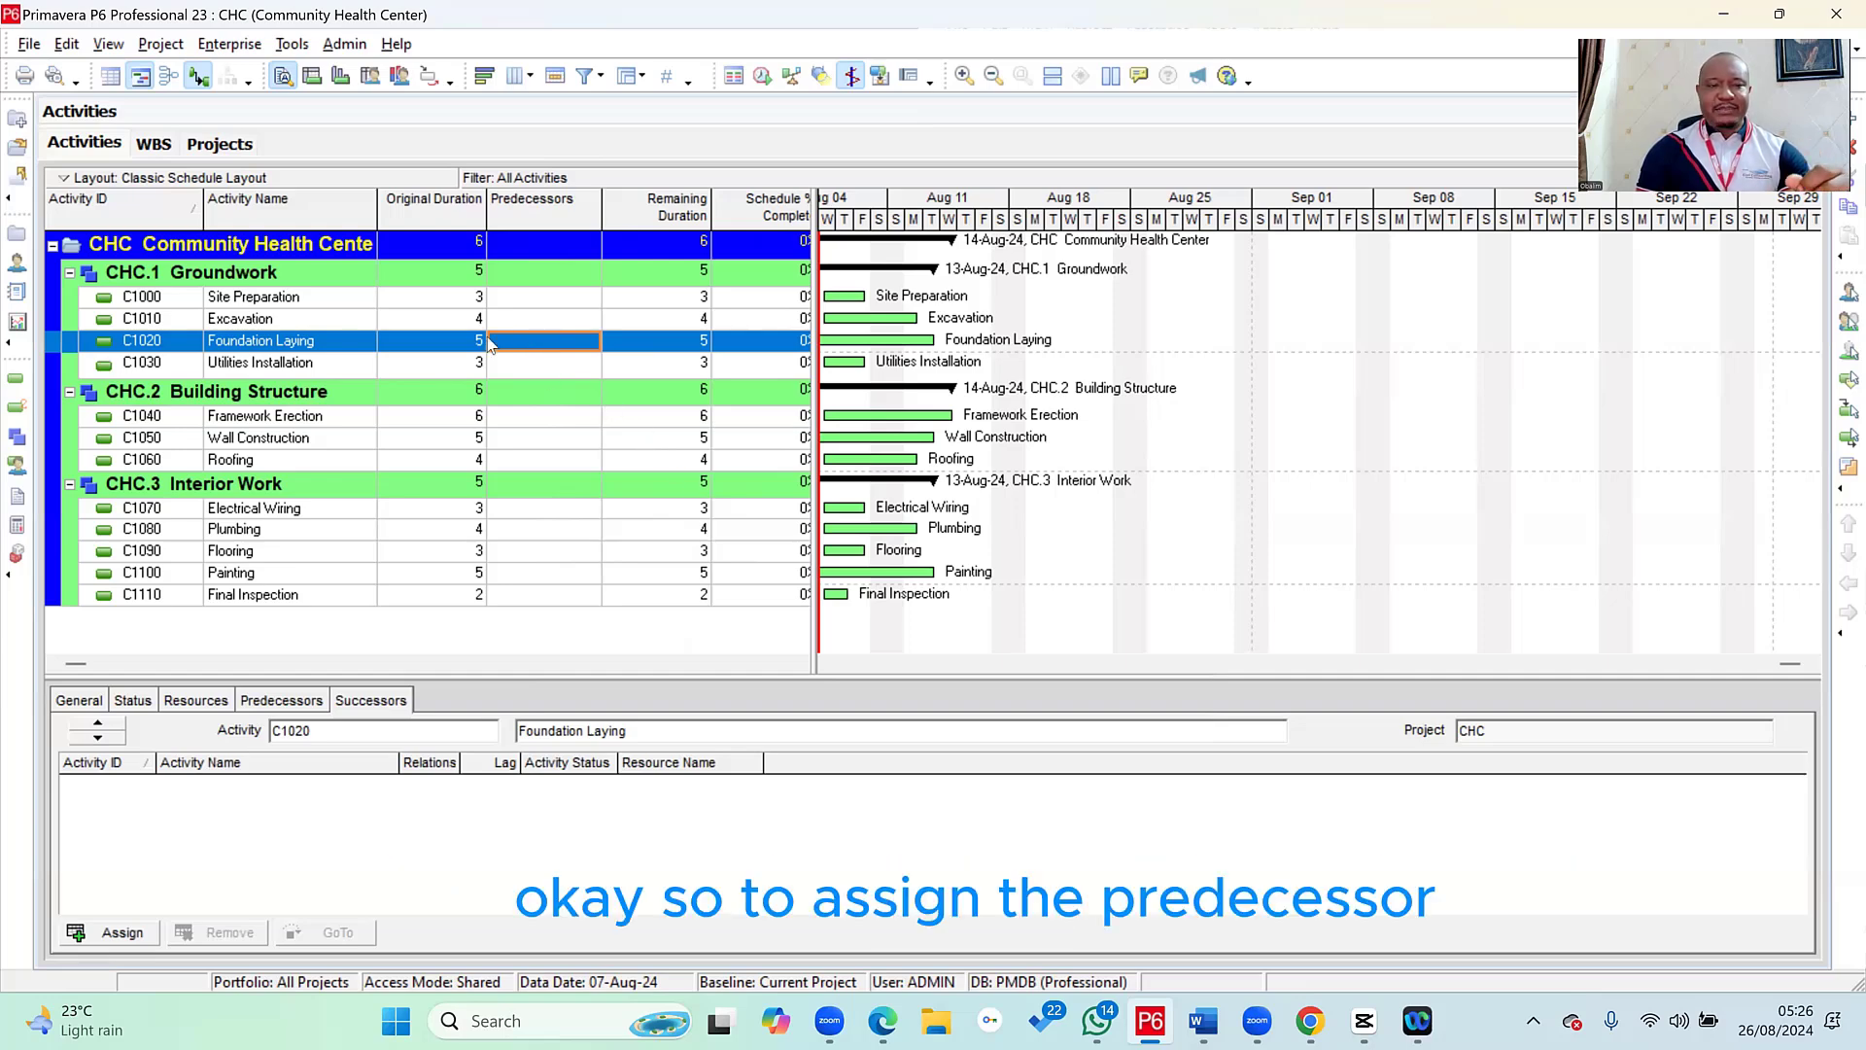
{"action": "left_click", "coordinate": [545, 323]}
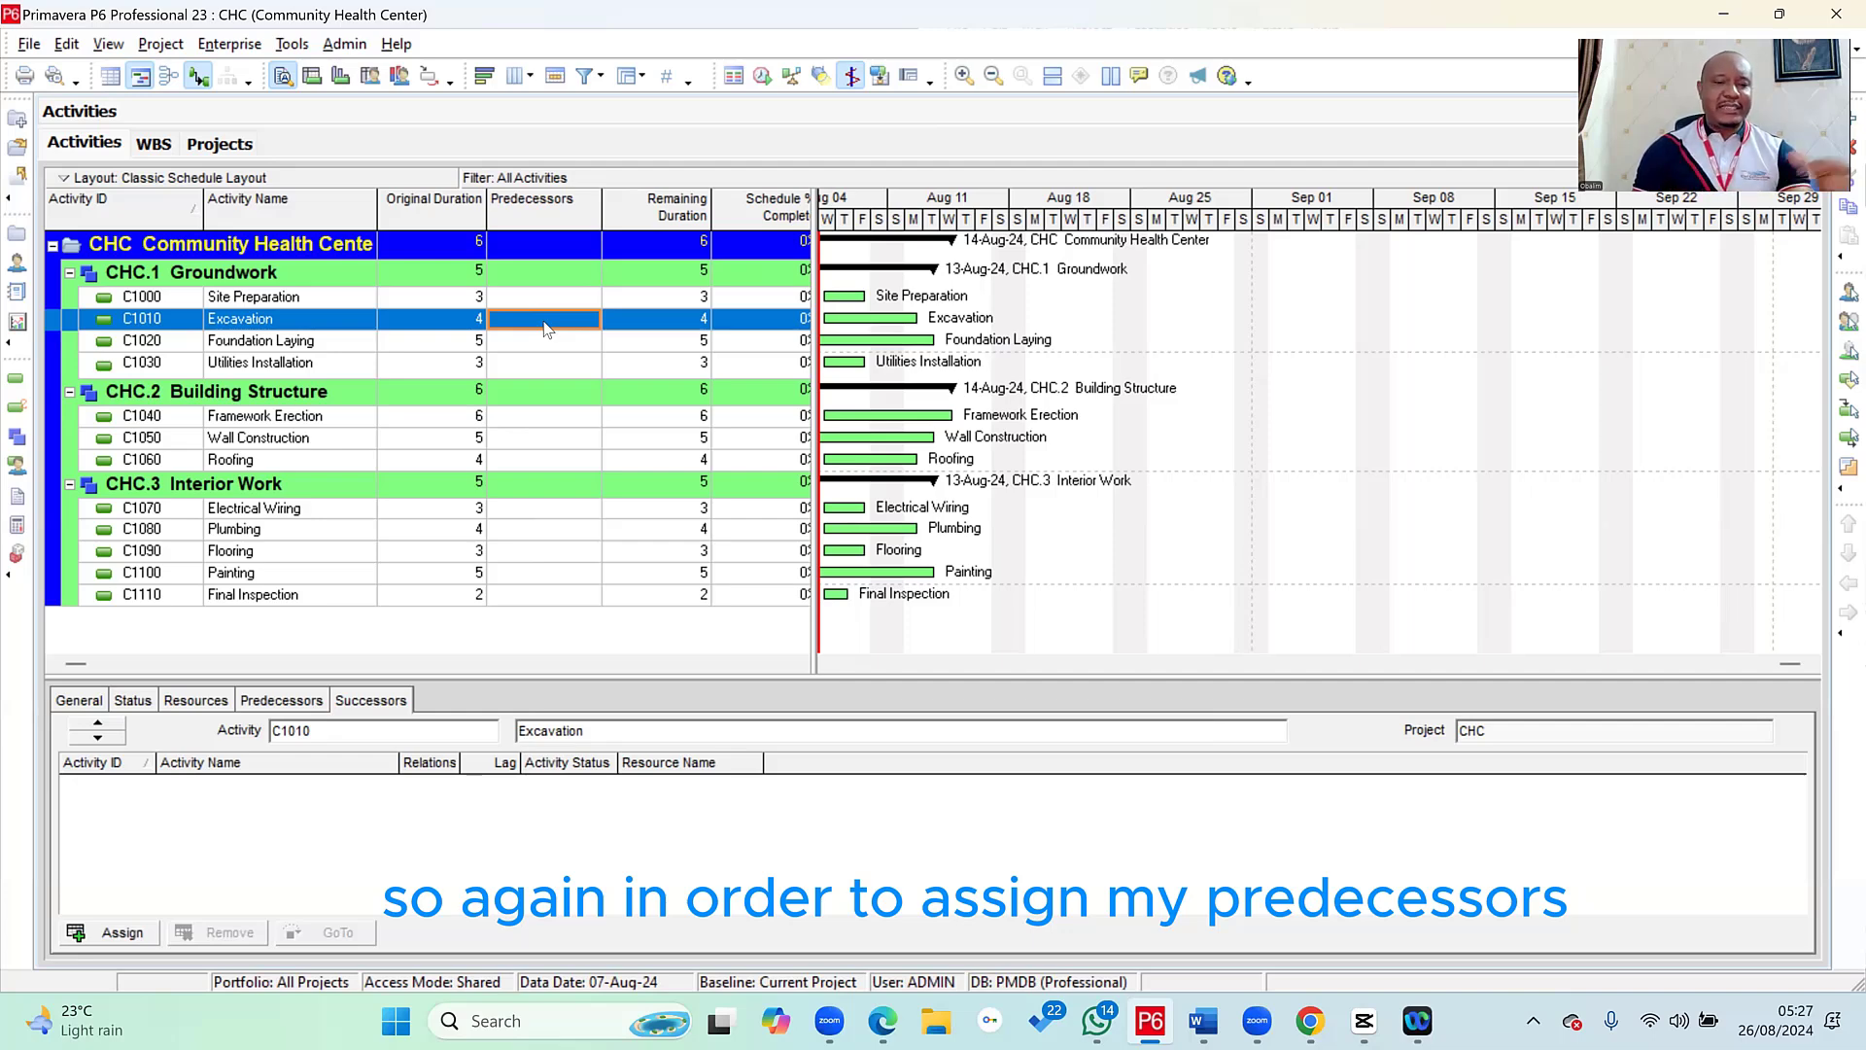
- Open Assign Predecessors from the Wall Construction activity's Assign context menu
{"action": "right_click", "coordinate": [415, 338]}
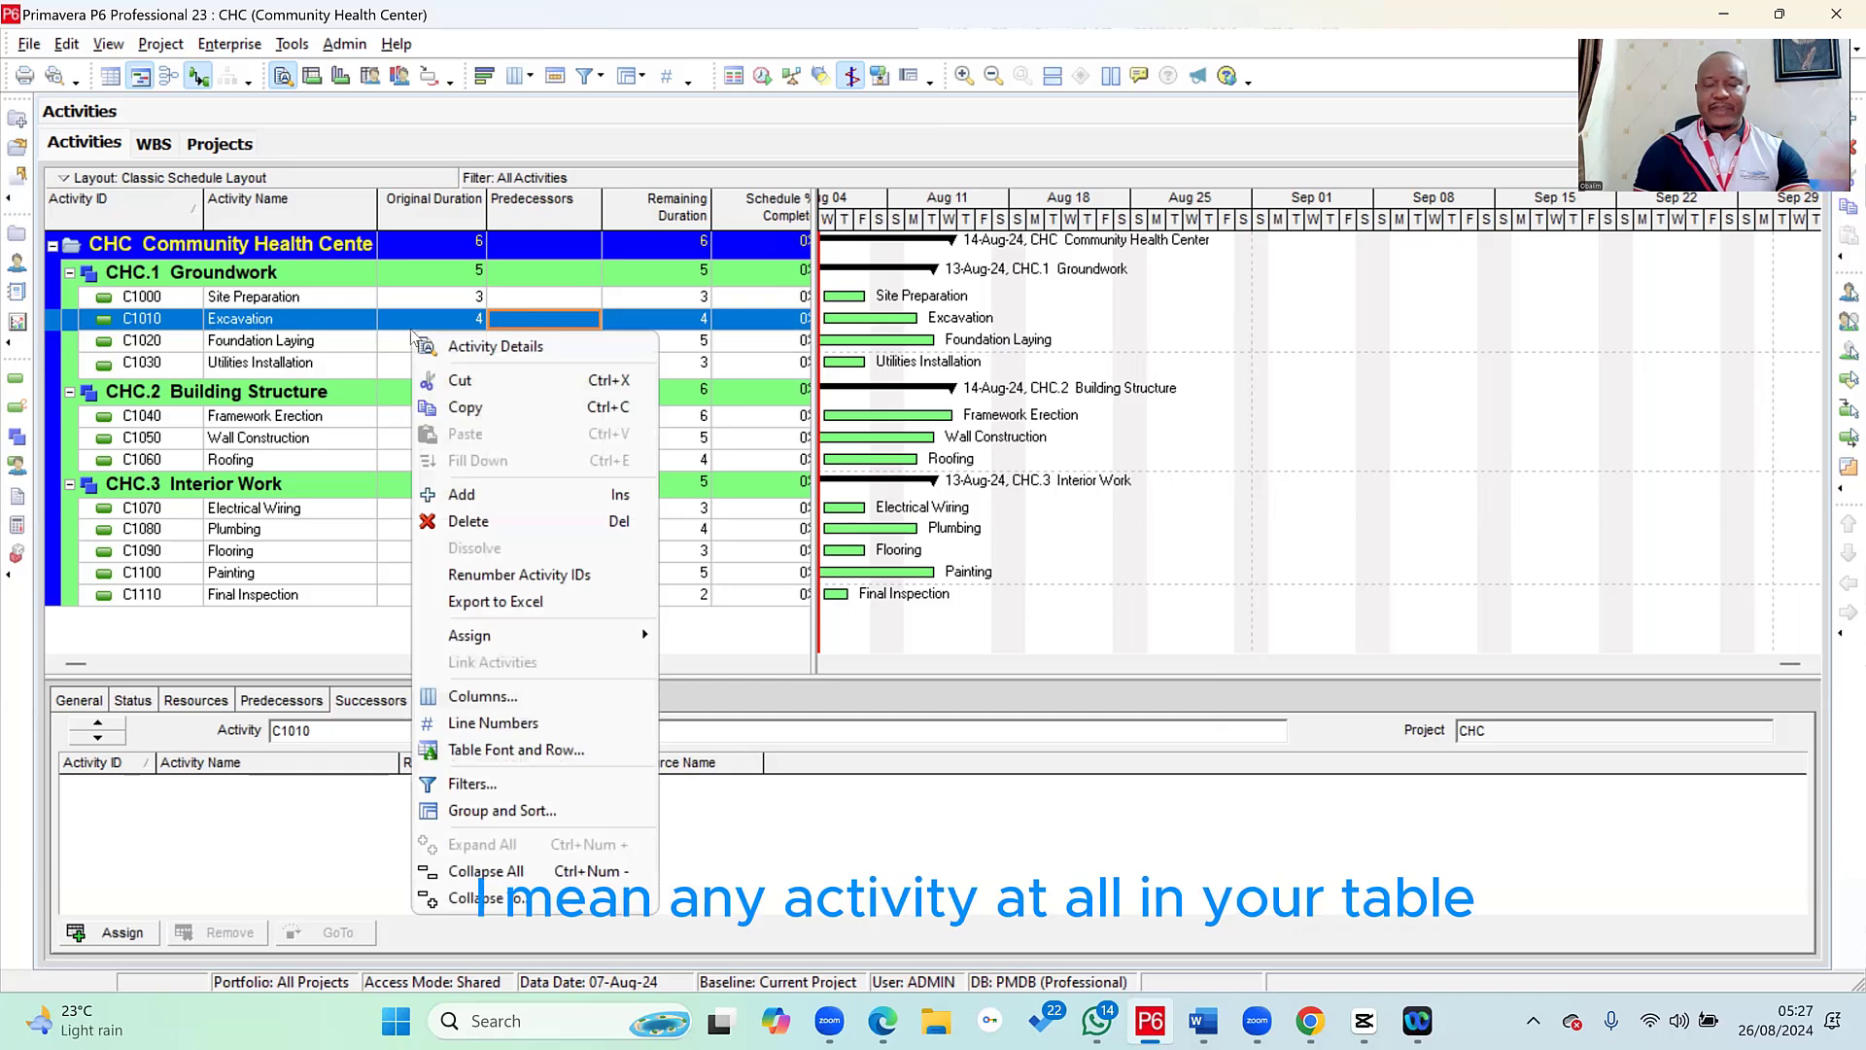
{"action": "right_click", "coordinate": [309, 341]}
{"action": "right_click", "coordinate": [248, 439]}
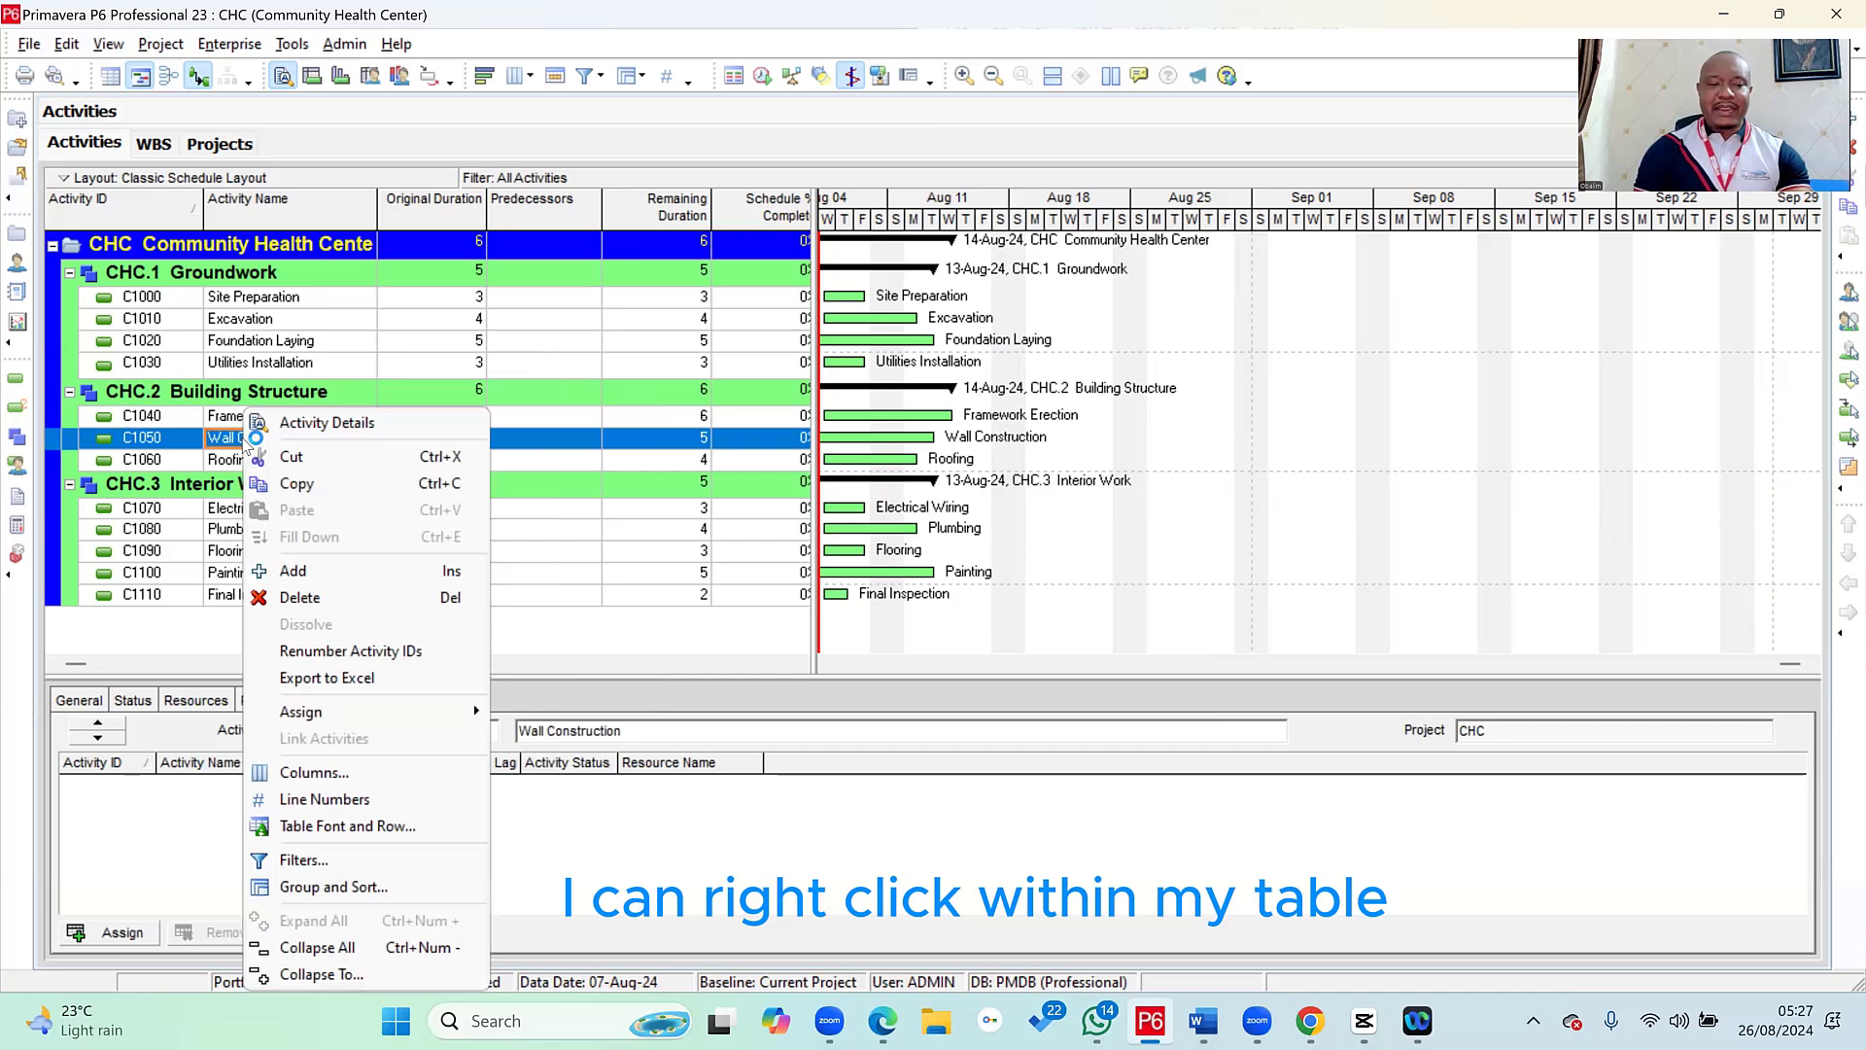
{"action": "mouse_move", "coordinate": [310, 717]}
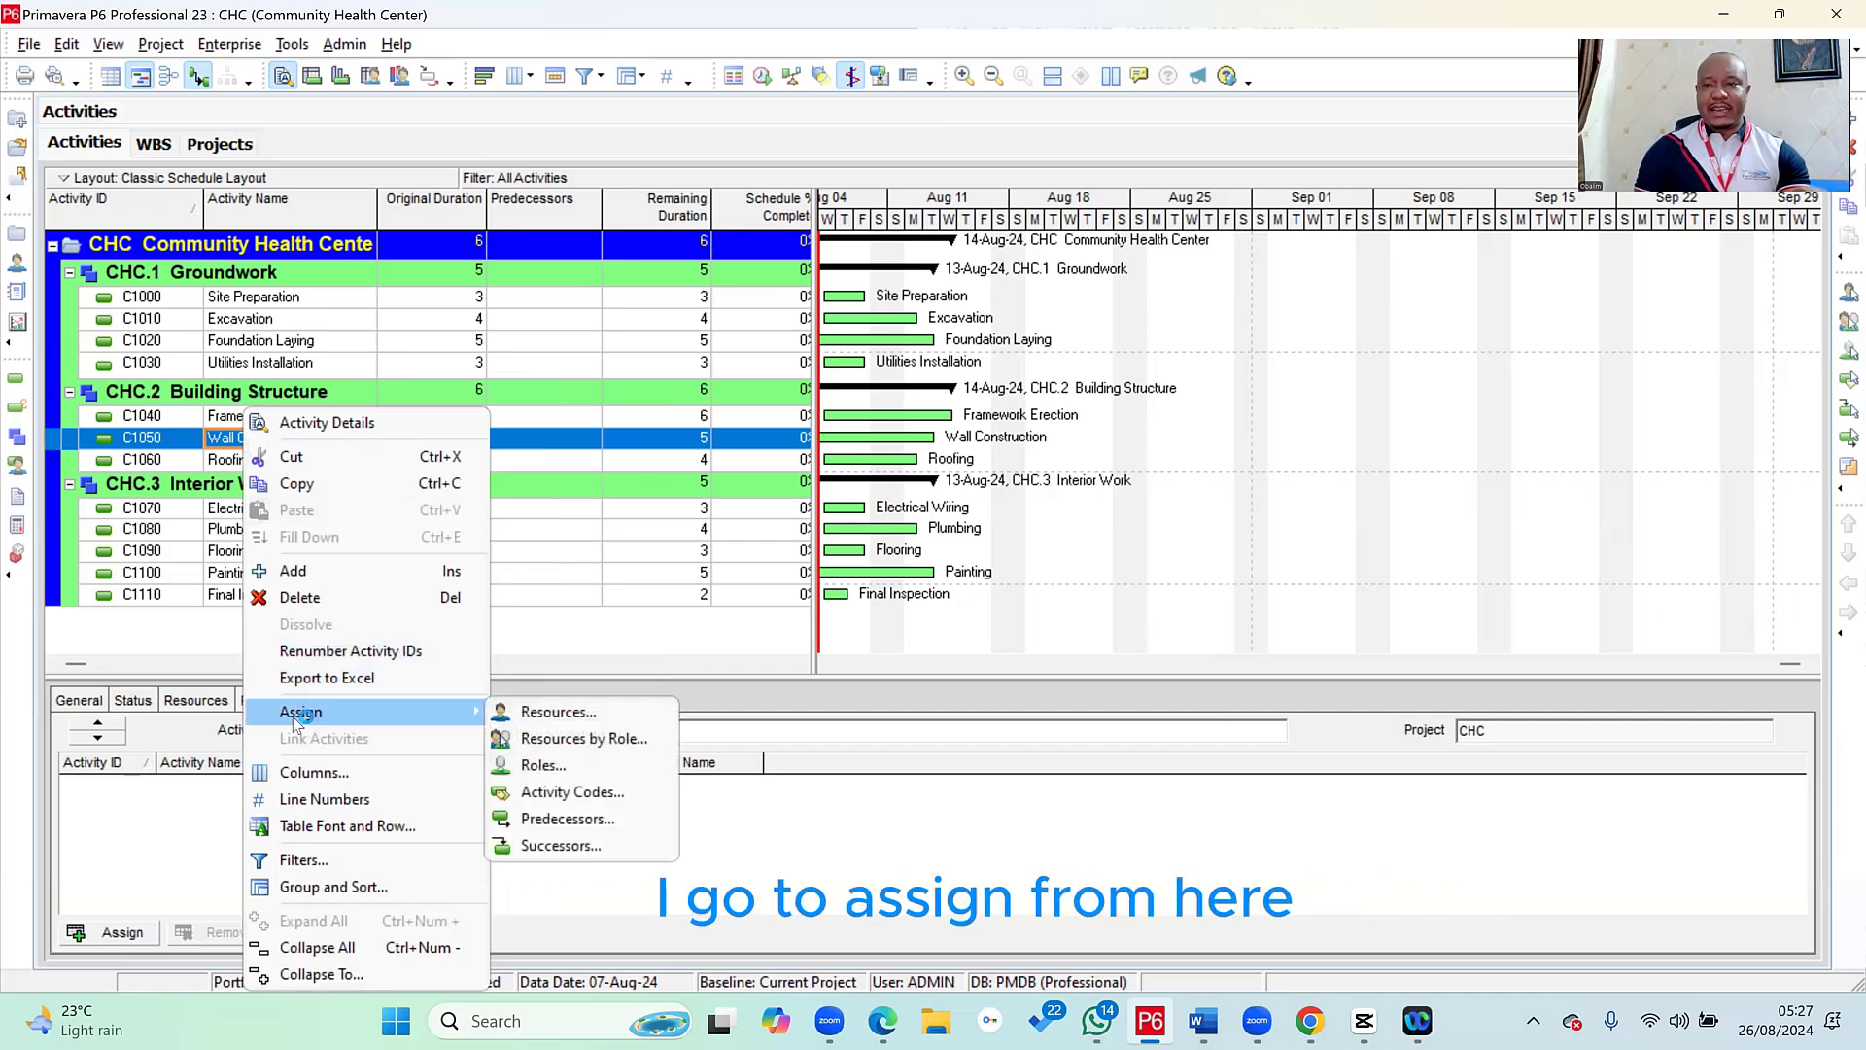
{"action": "left_click", "coordinate": [568, 819]}
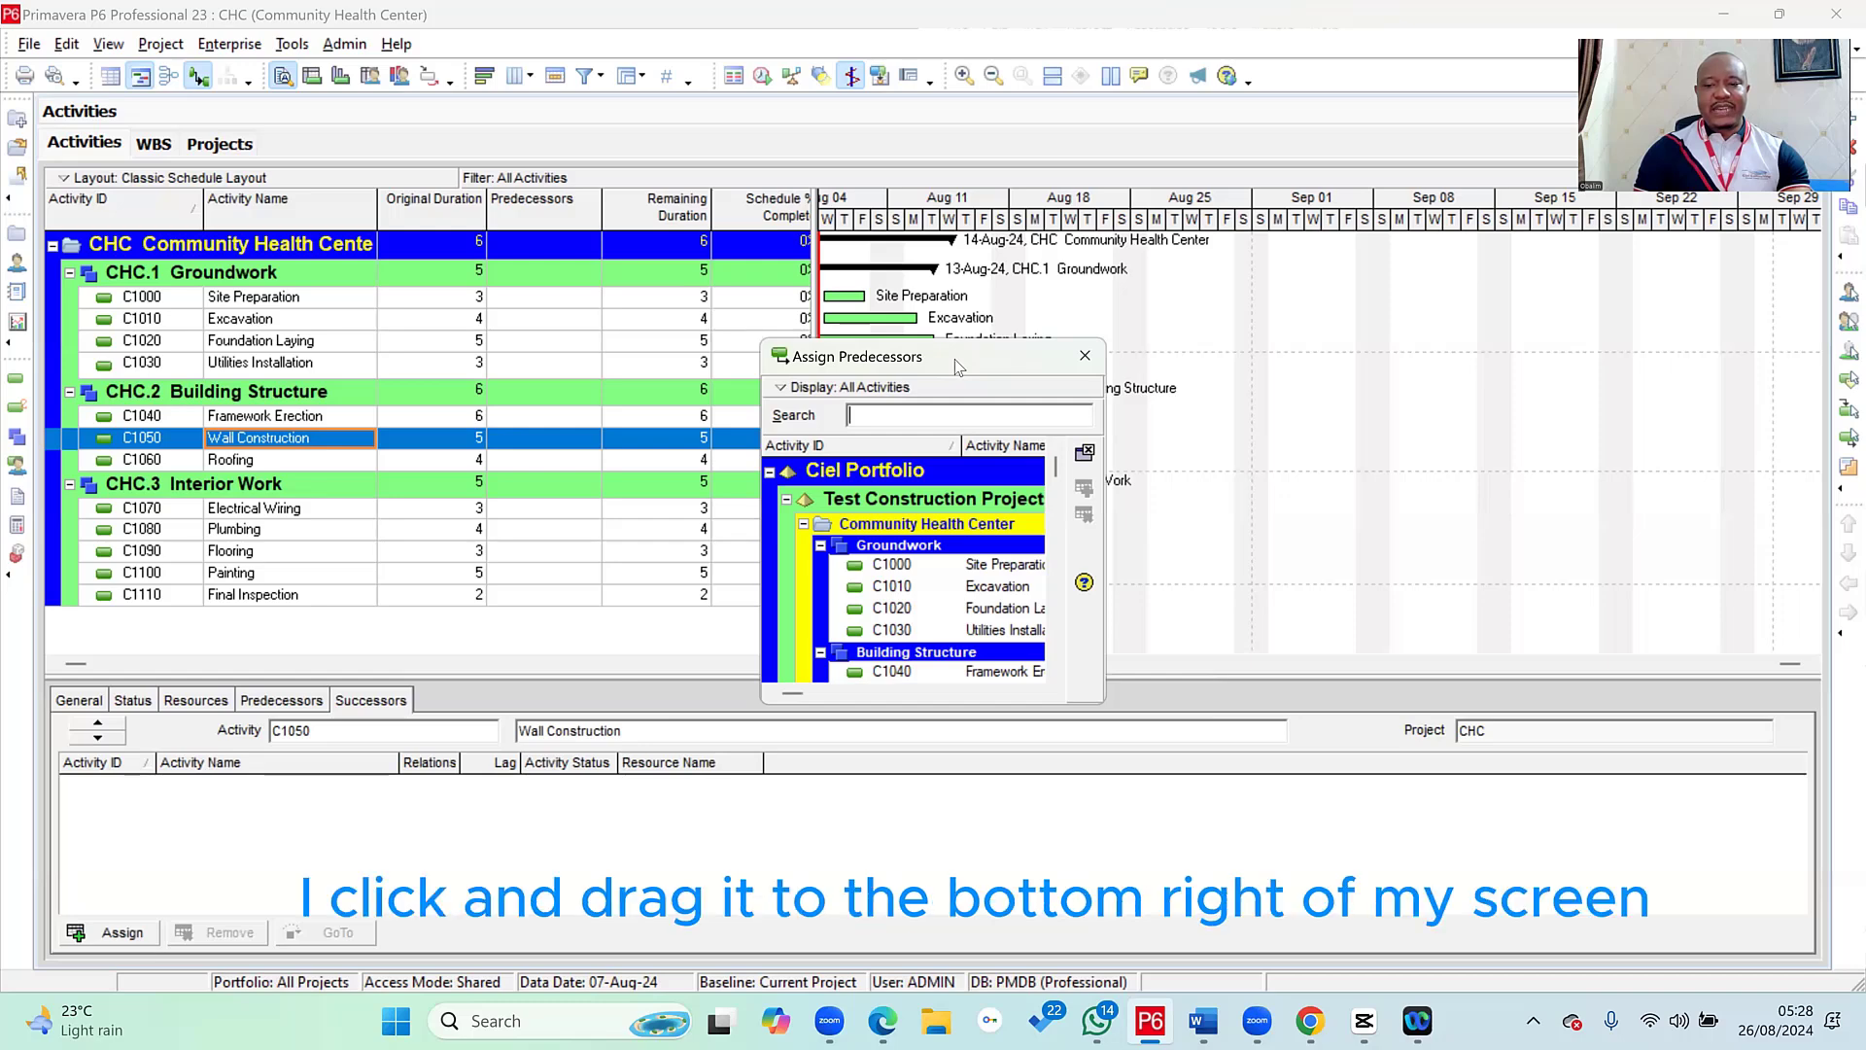
- Move the Assign Predecessors window to the lower right and enlarge it
{"action": "left_click_drag", "start_coordinate": [955, 358], "coordinate": [1647, 590]}
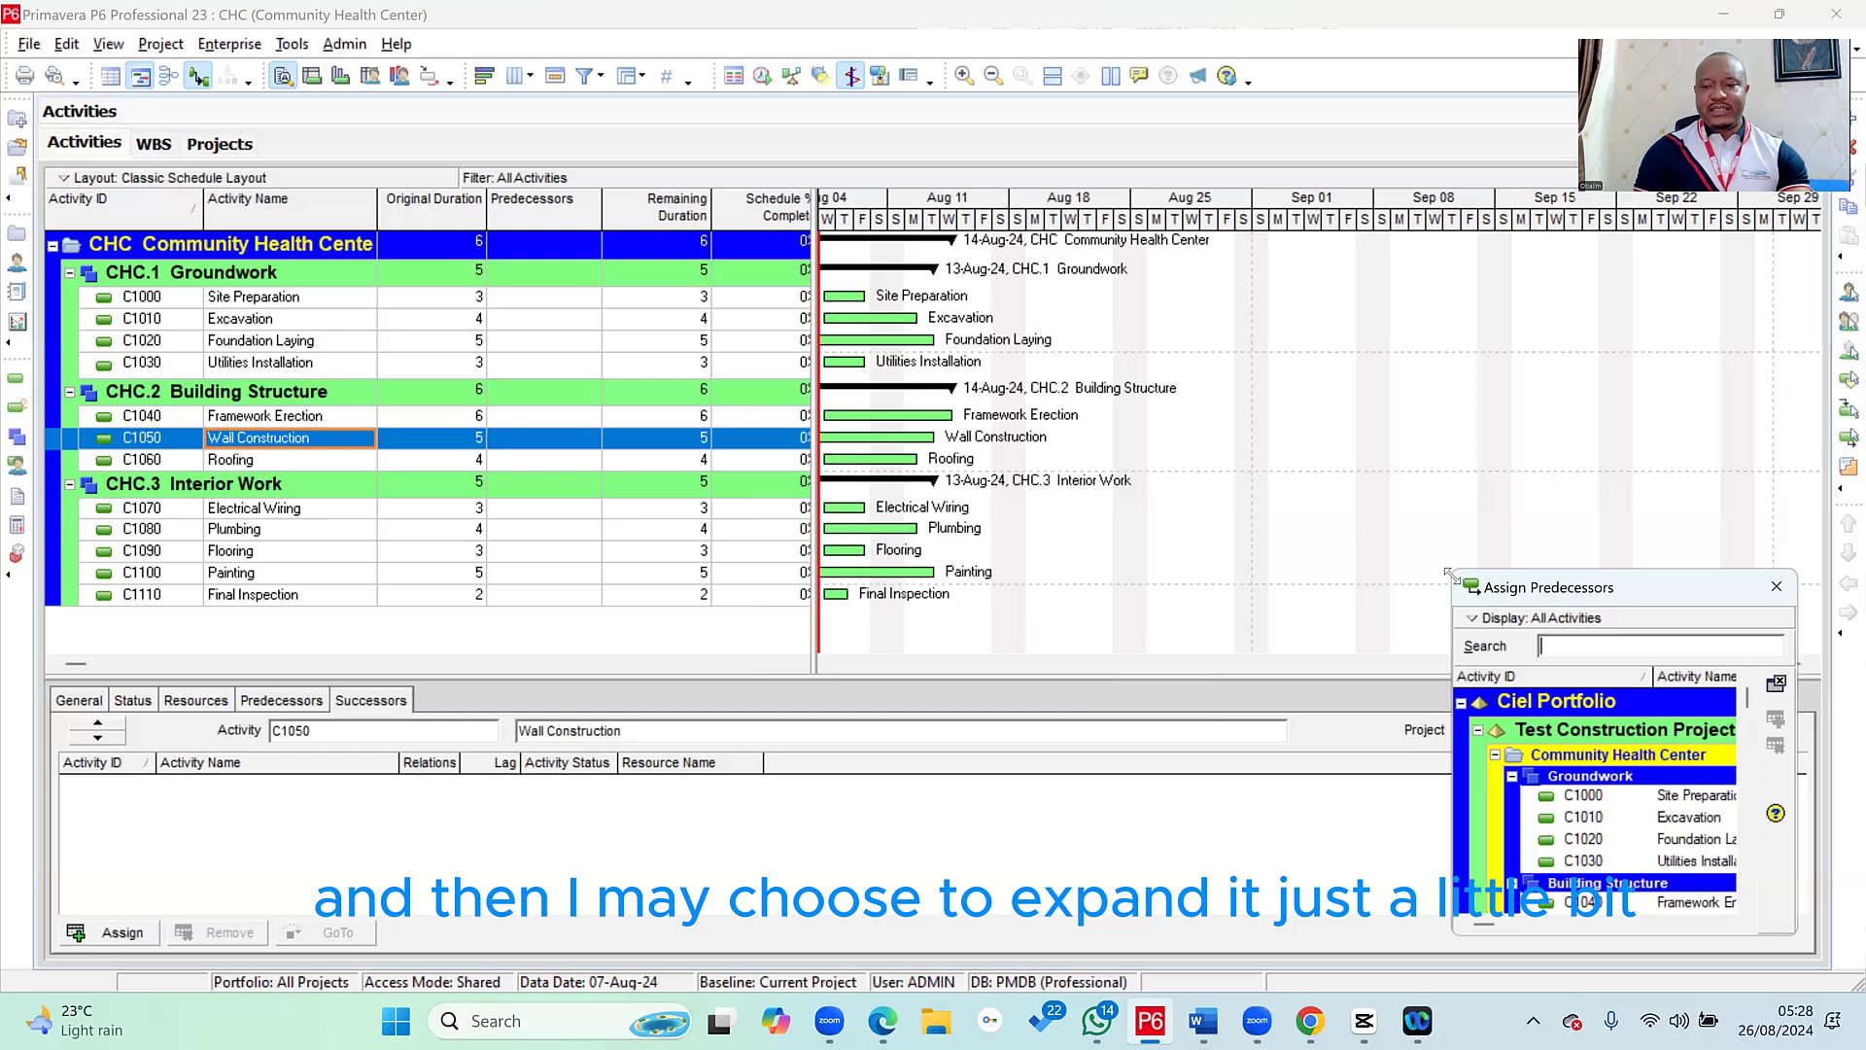
{"action": "left_click_drag", "start_coordinate": [1257, 544], "coordinate": [1257, 535]}
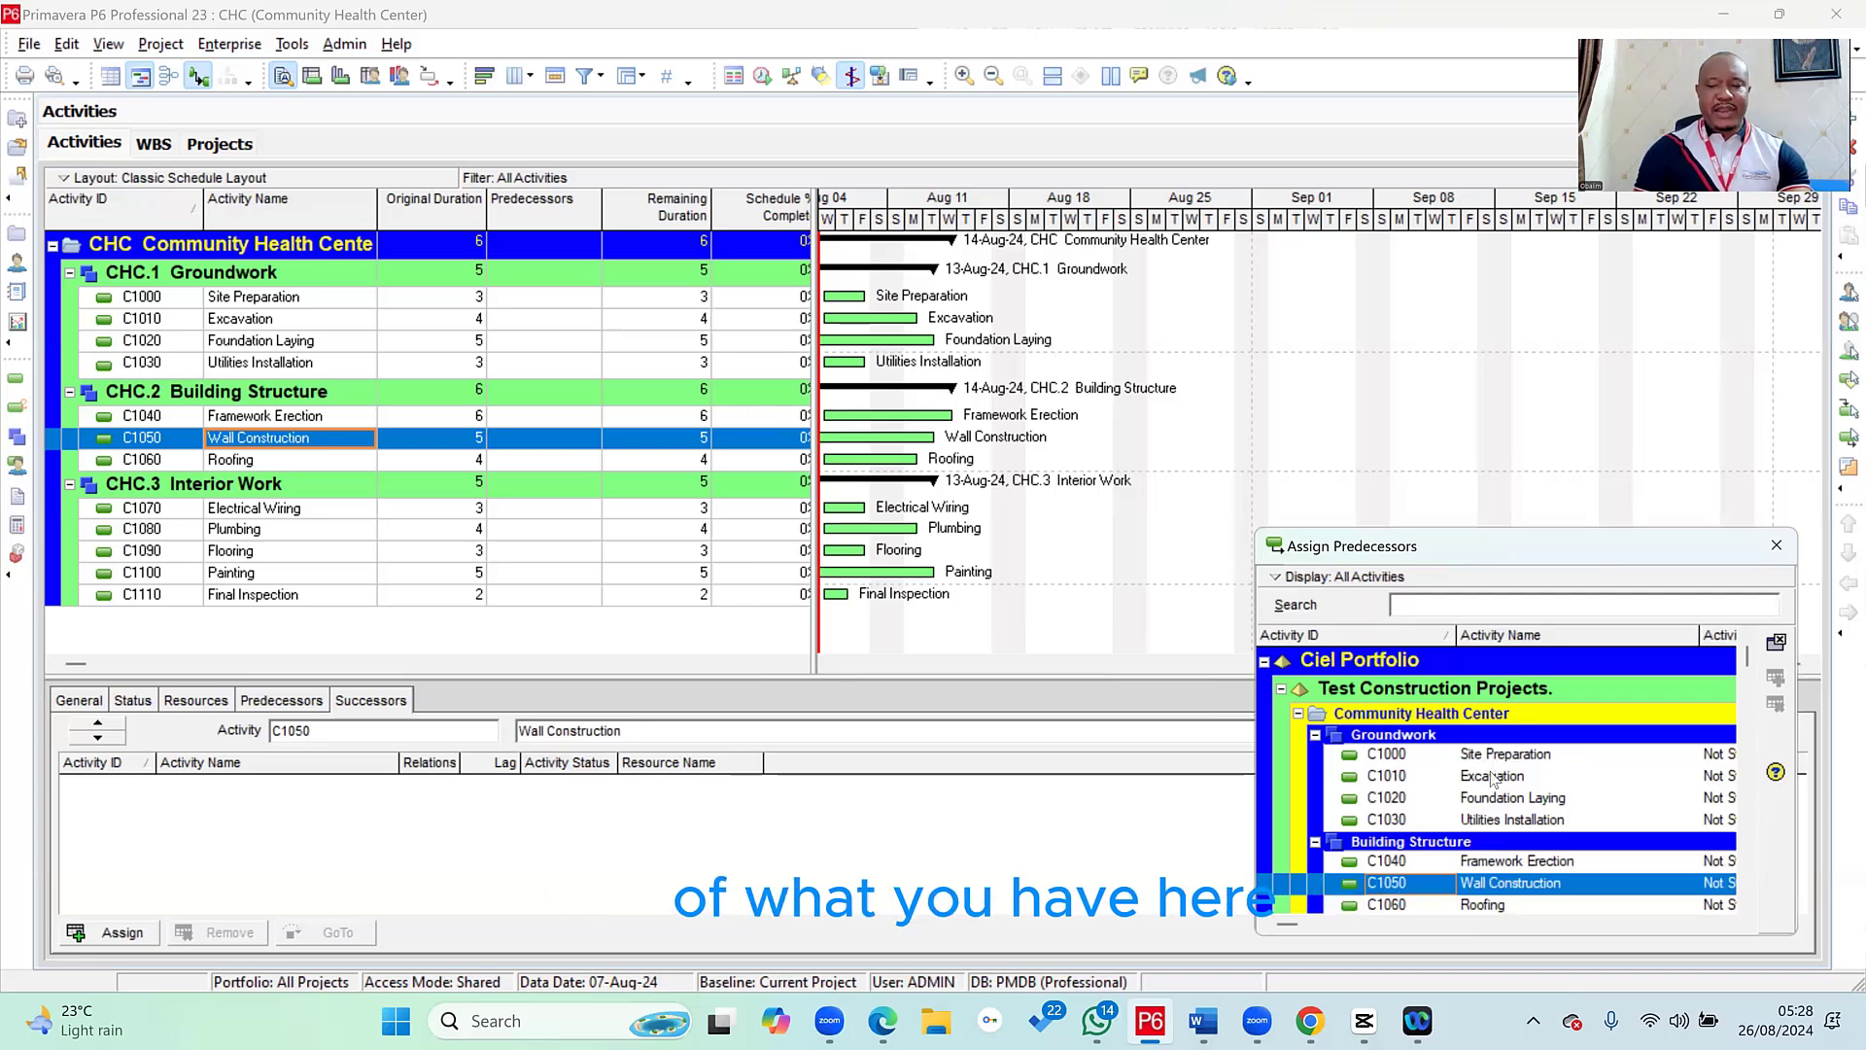
{"action": "left_click", "coordinate": [1487, 775]}
{"action": "key", "text": "Escape"}
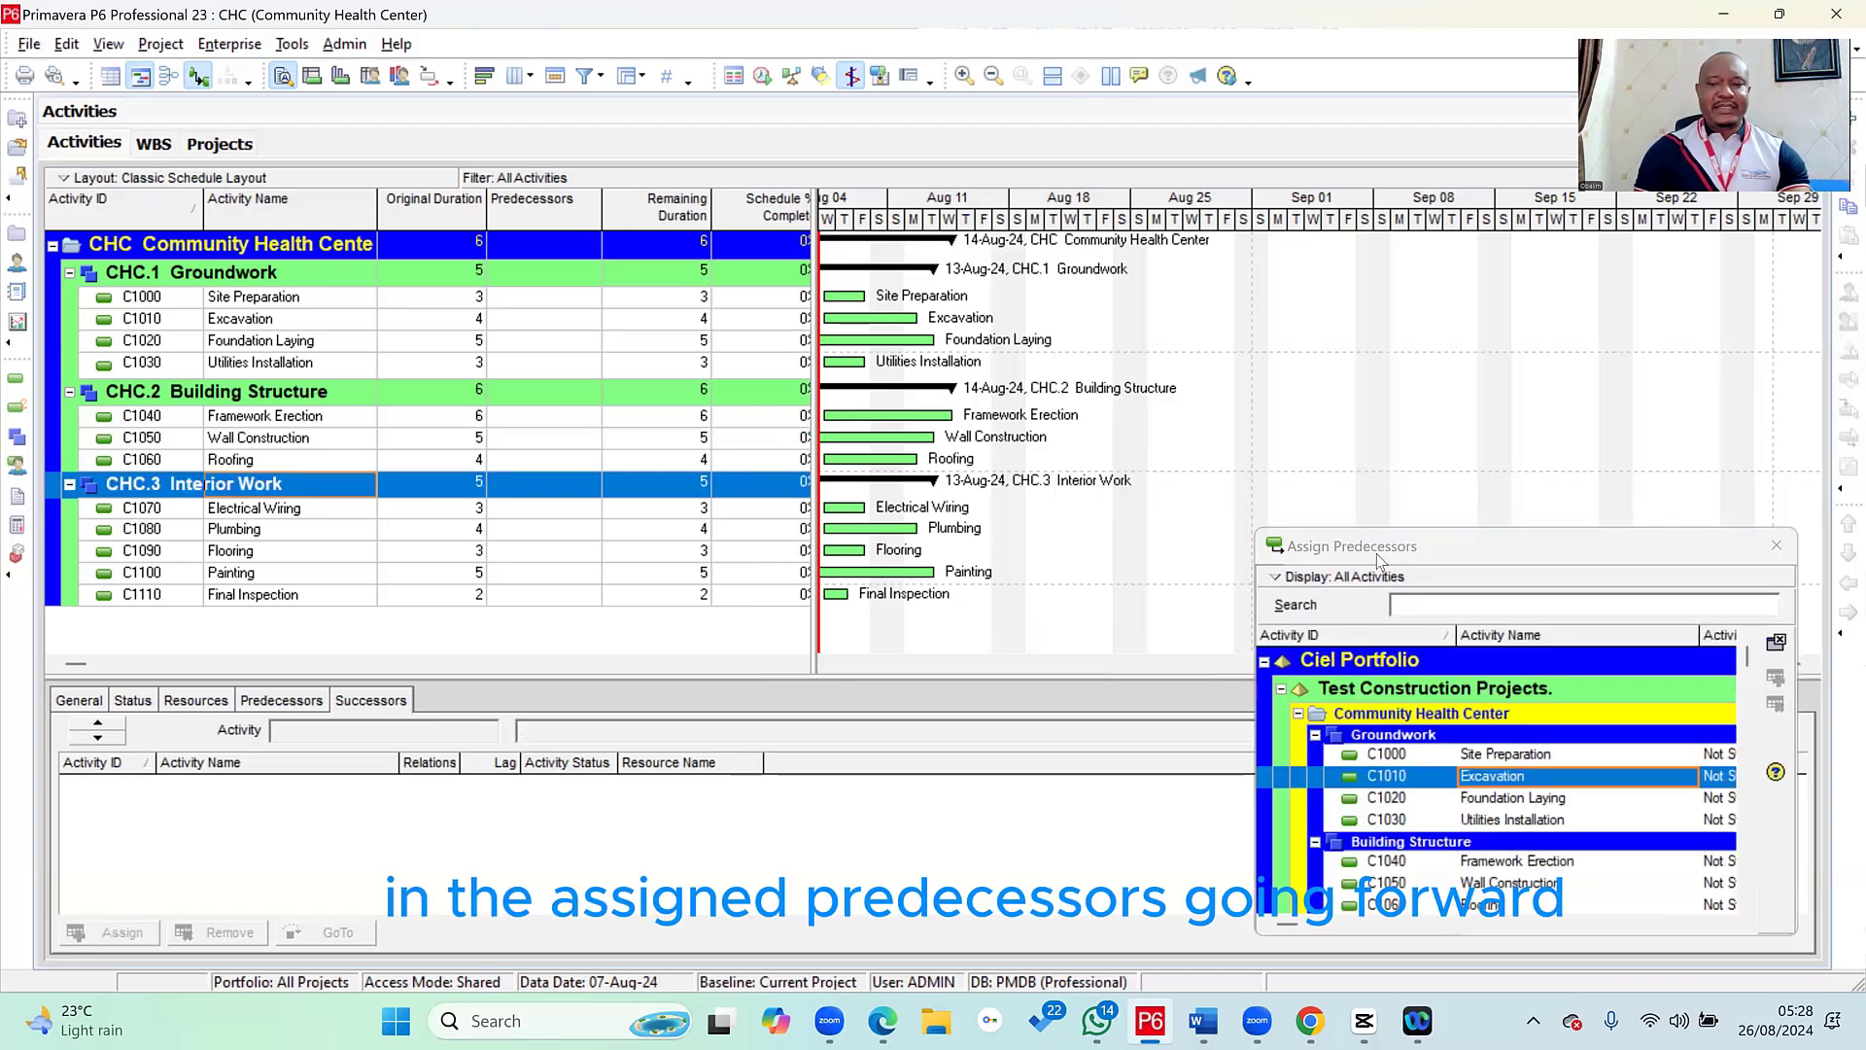
{"action": "left_click", "coordinate": [1378, 561]}
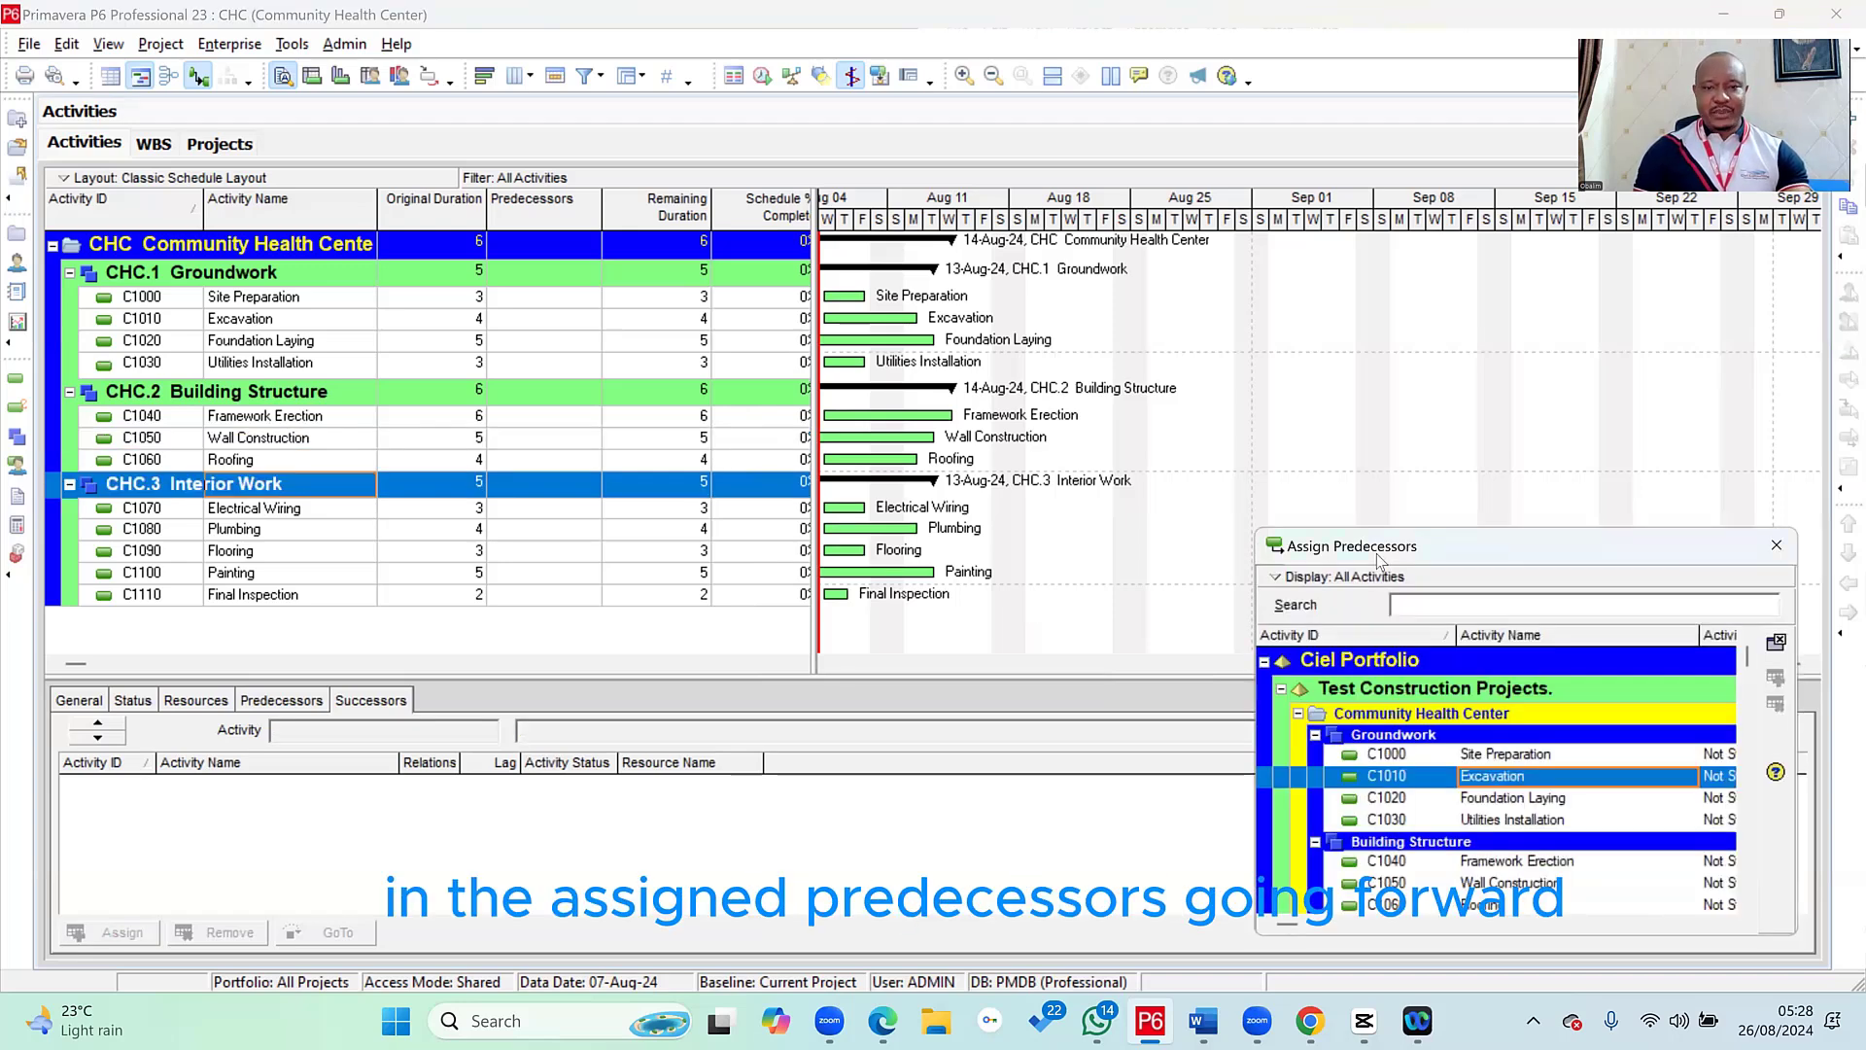
- Make C1010 Excavation current and show its empty Predecessors tab in a taller details pane
{"action": "left_click", "coordinate": [236, 319]}
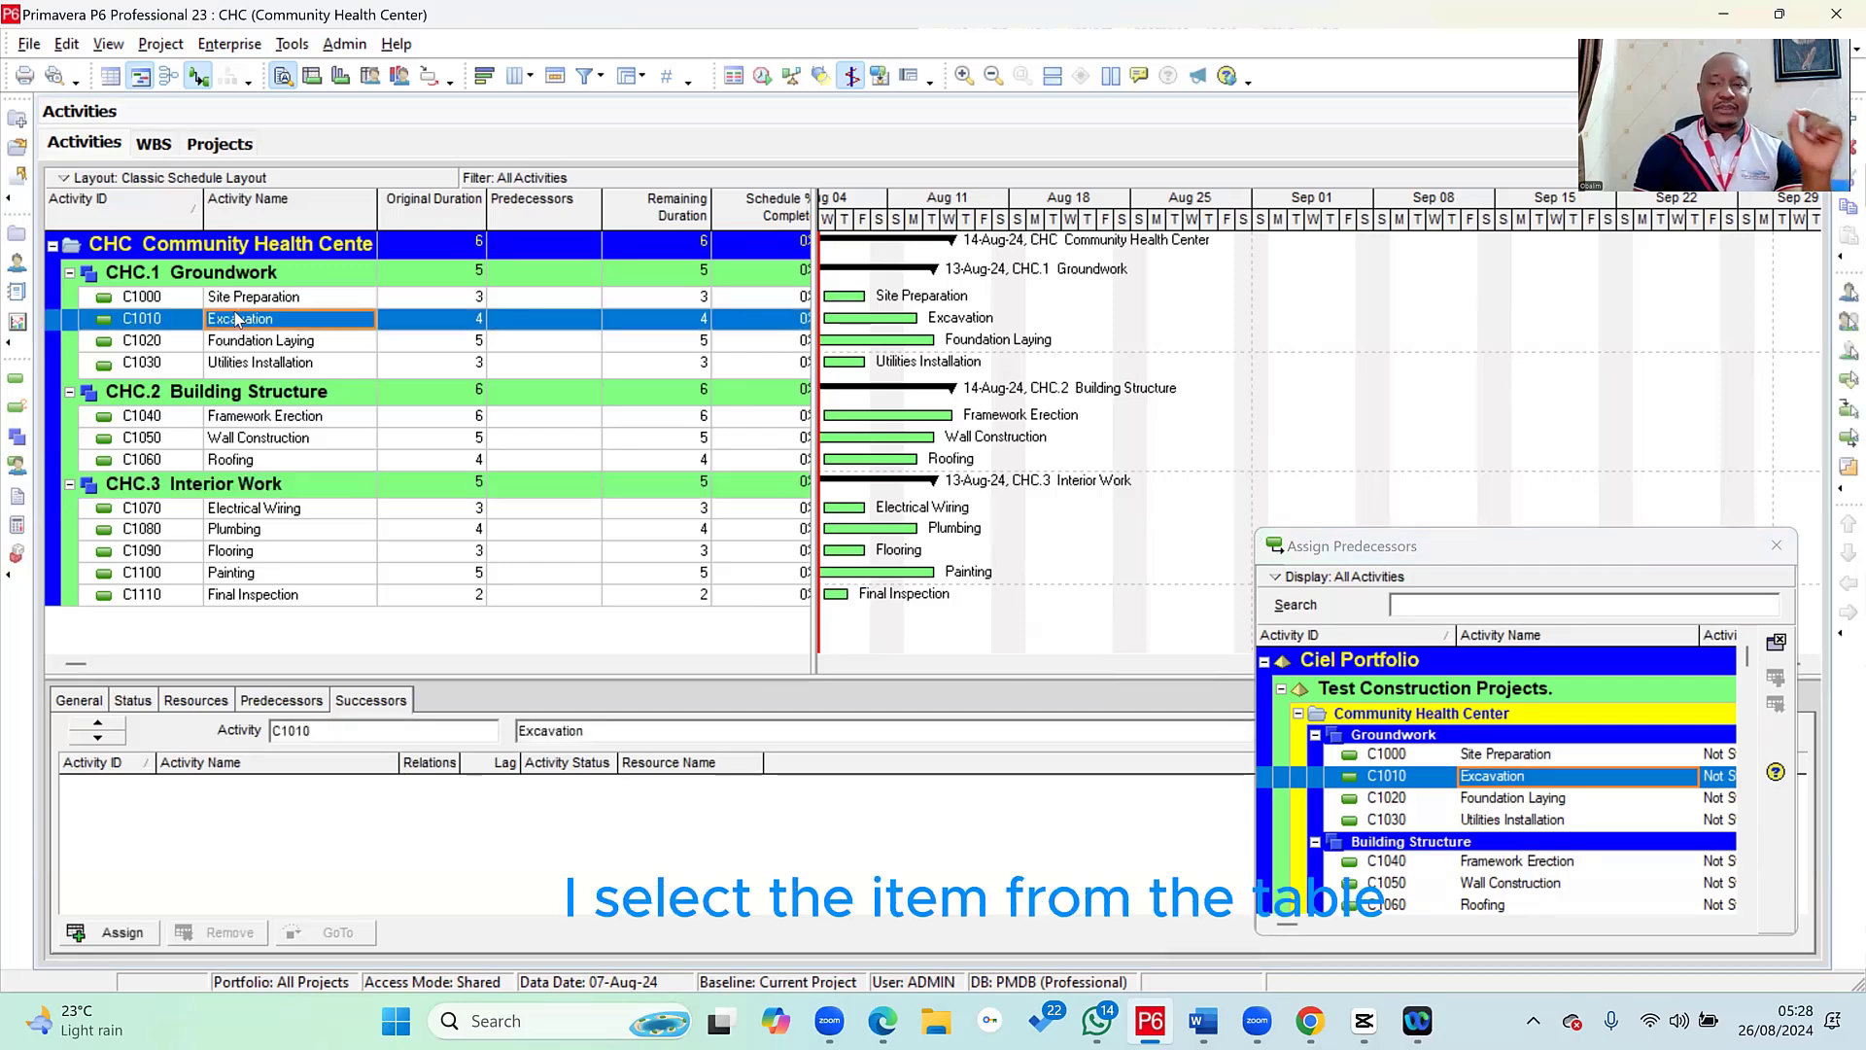
{"action": "left_click", "coordinate": [1445, 545]}
{"action": "left_click", "coordinate": [1497, 755]}
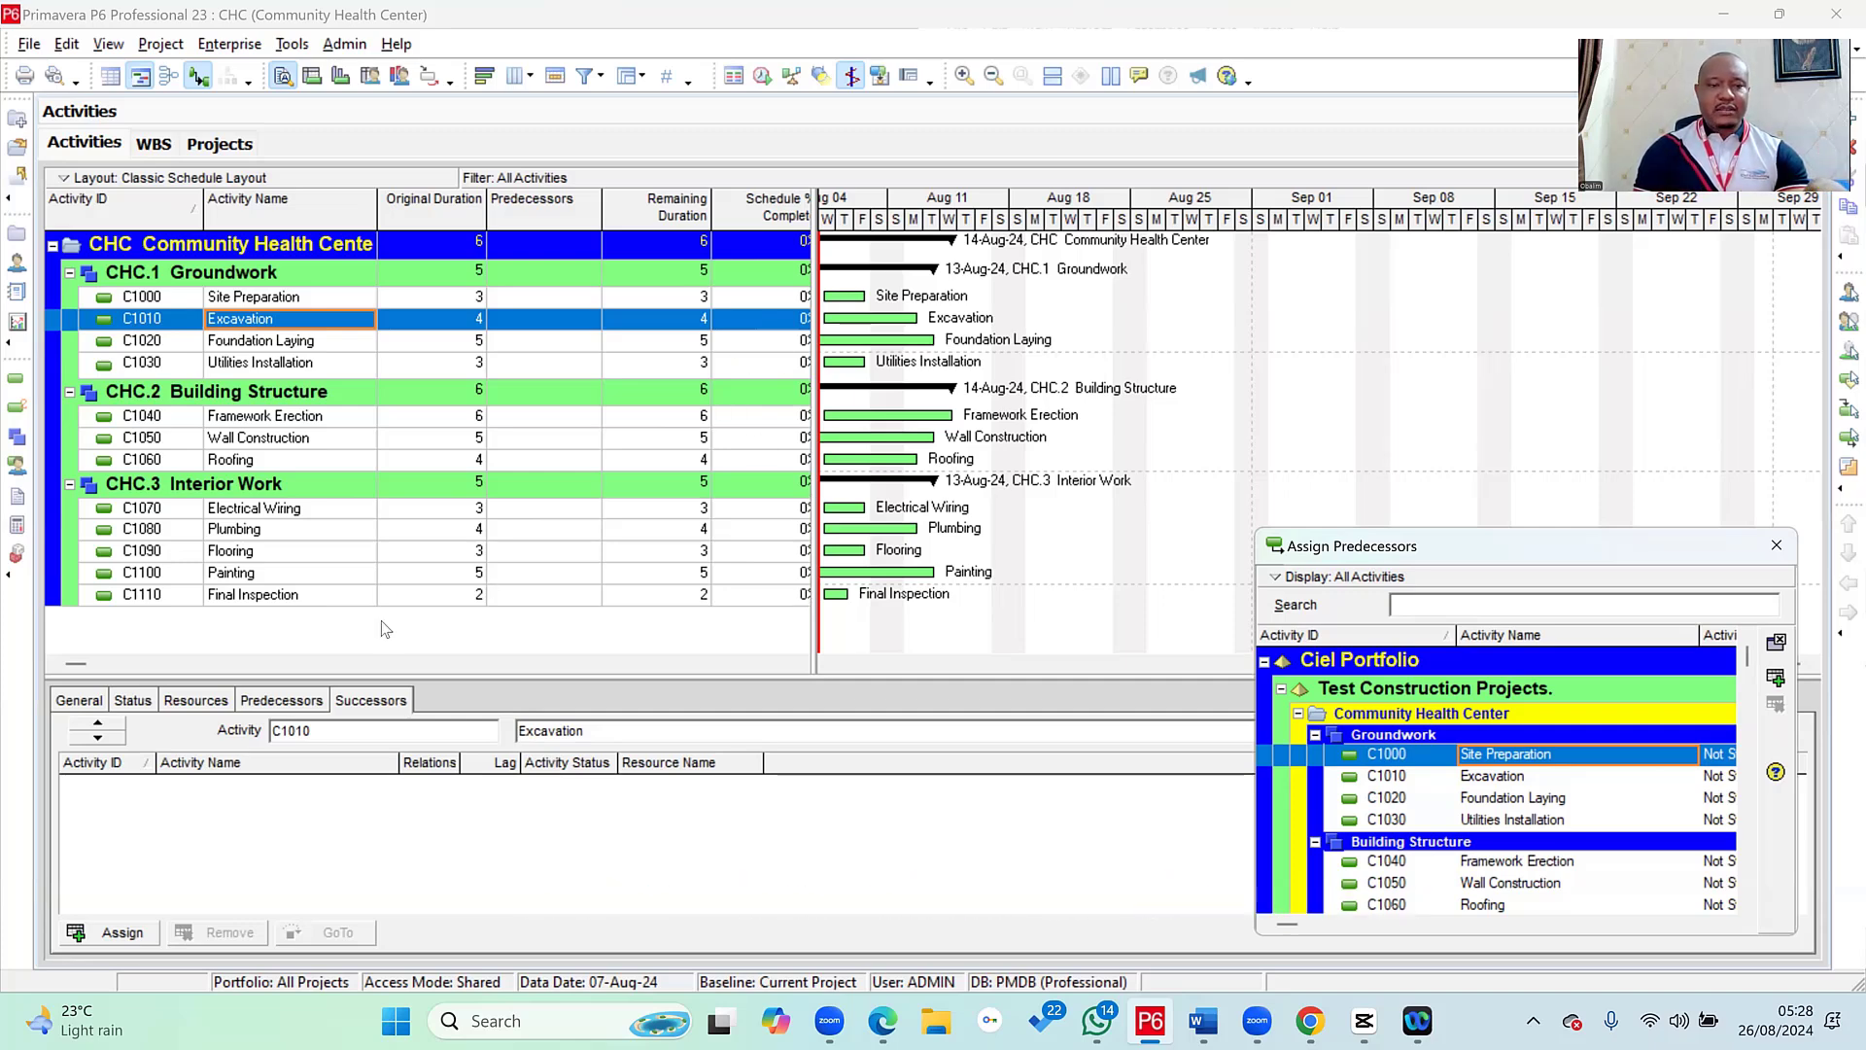
{"action": "left_click", "coordinate": [281, 704]}
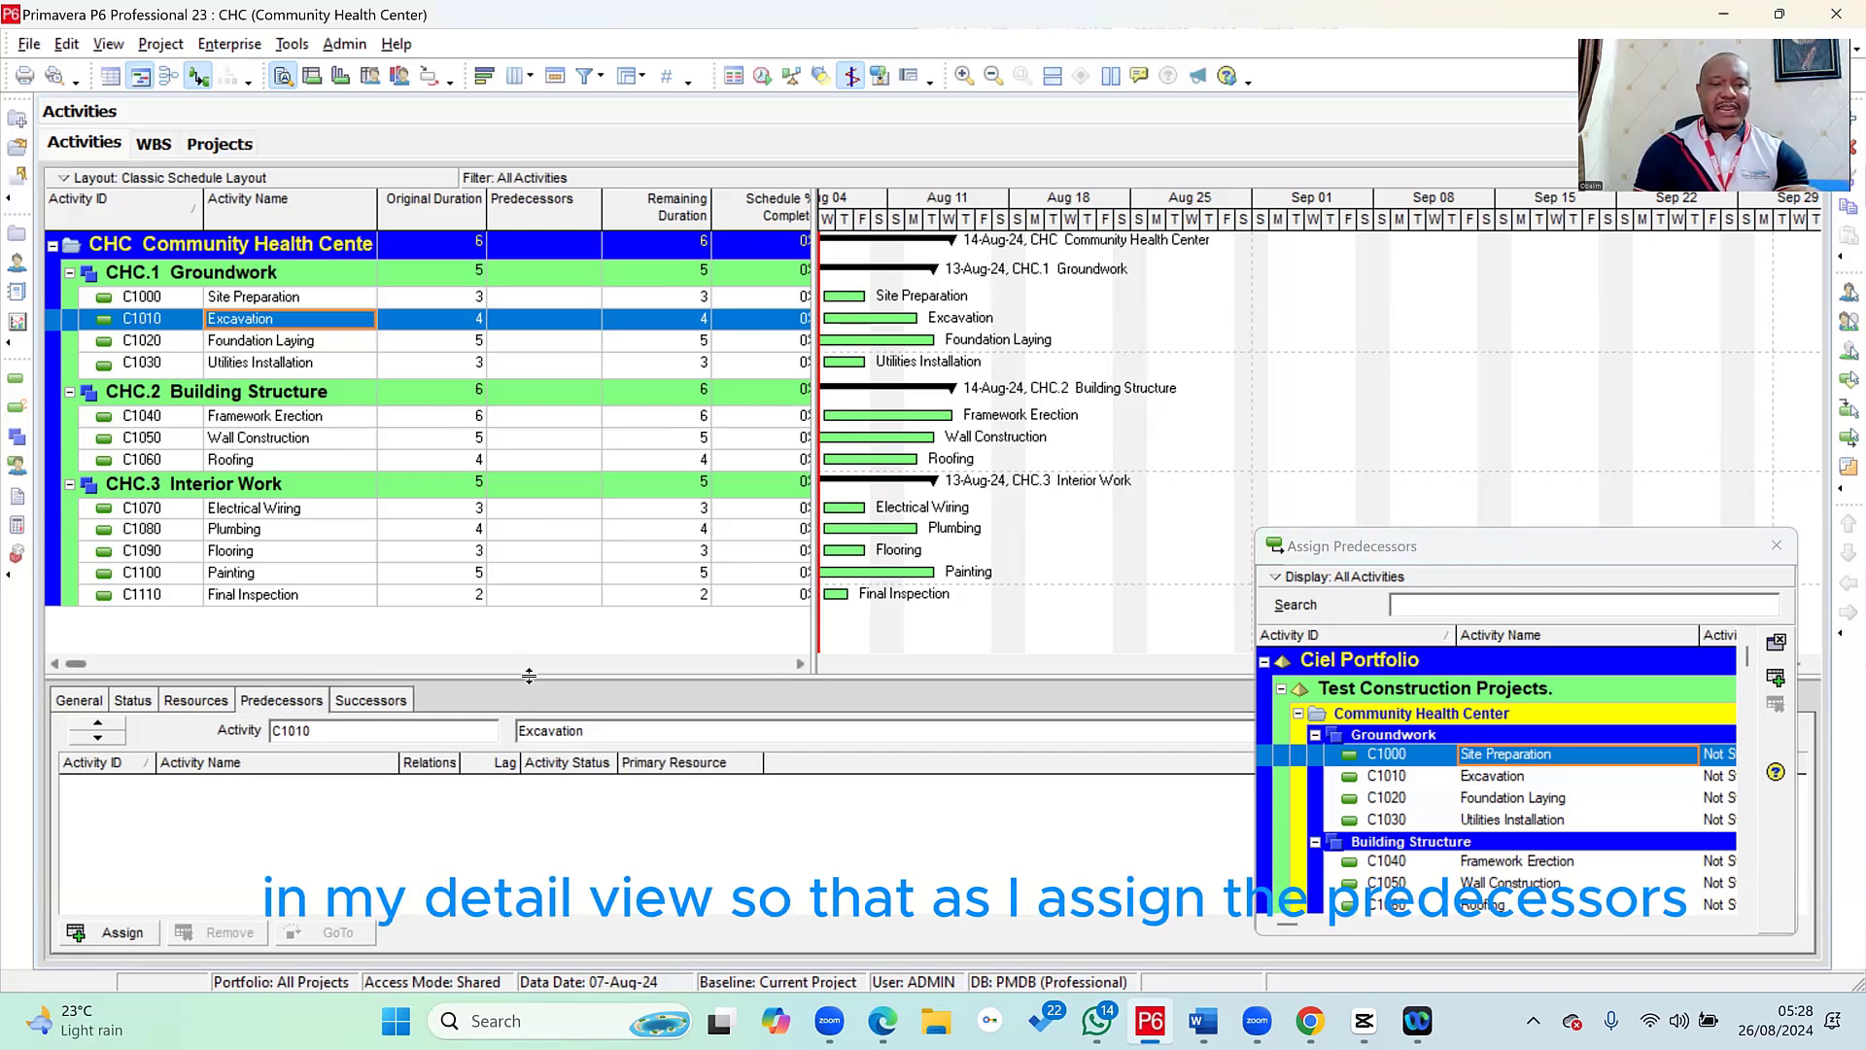
{"action": "left_click_drag", "start_coordinate": [529, 660], "coordinate": [530, 629]}
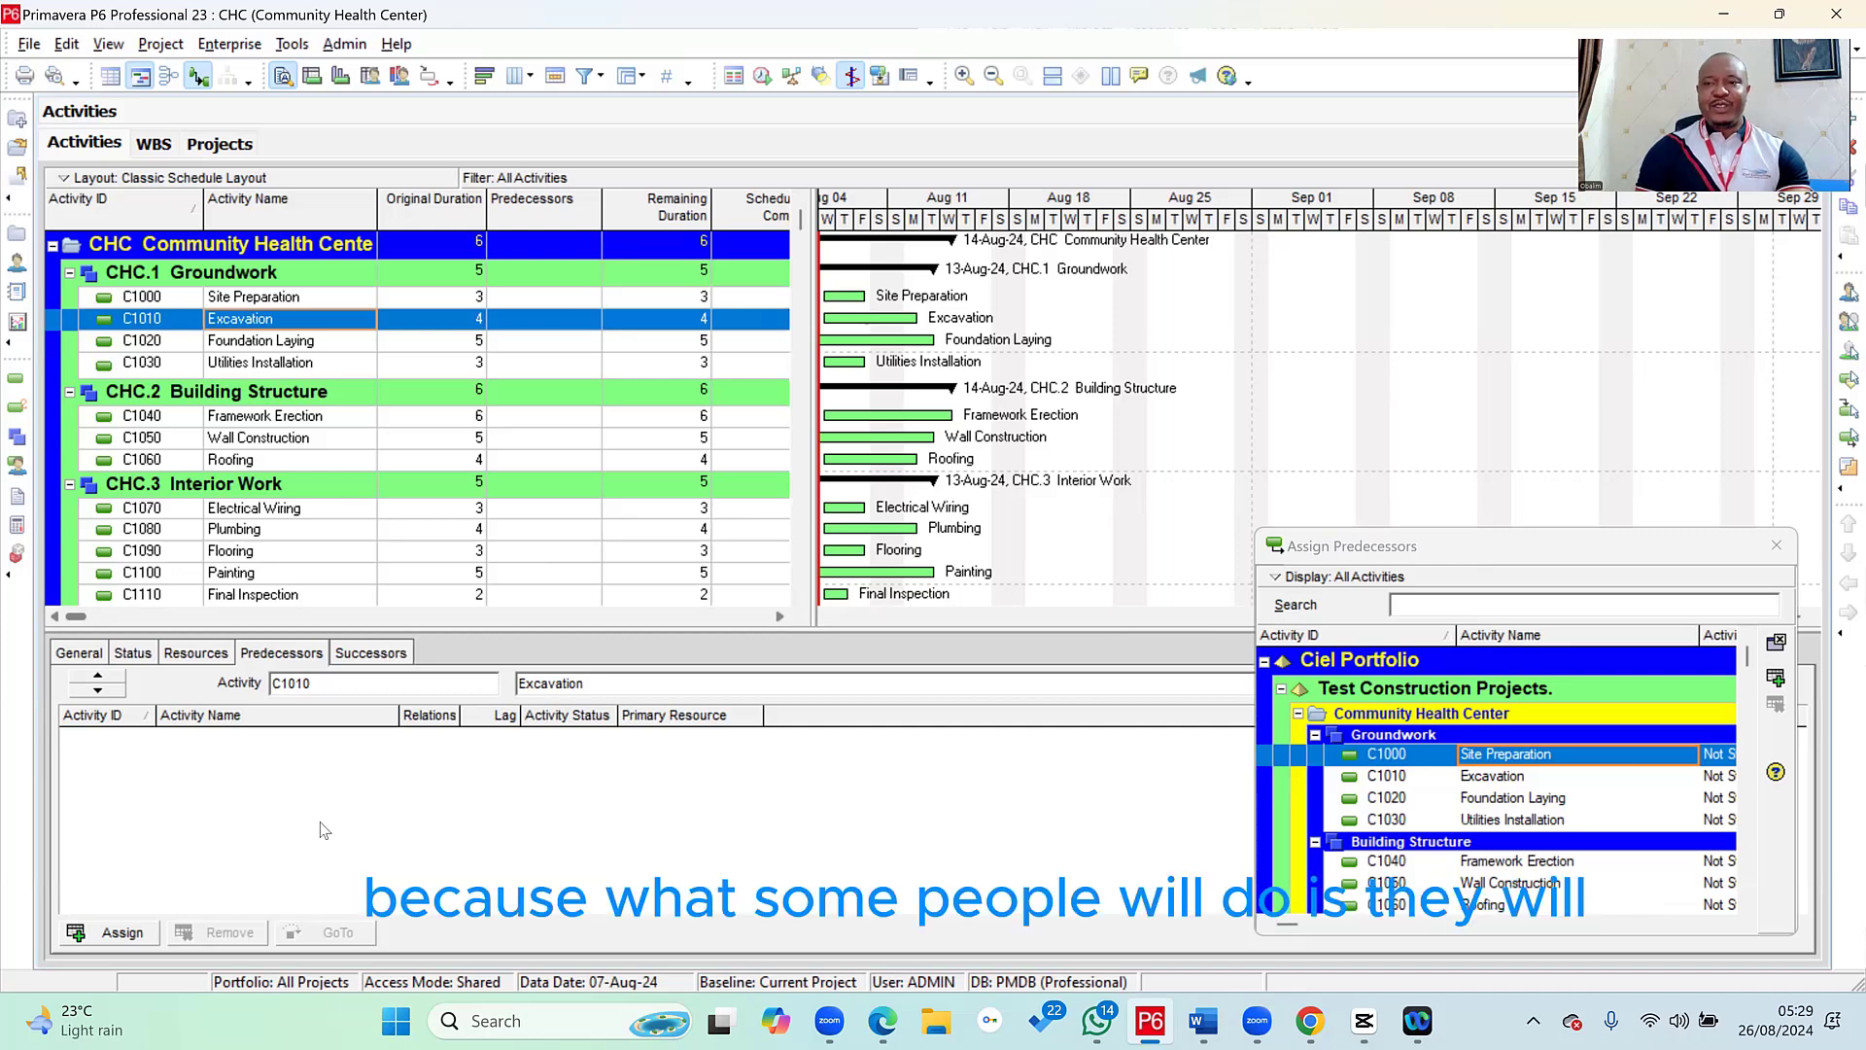
{"action": "right_click", "coordinate": [345, 327]}
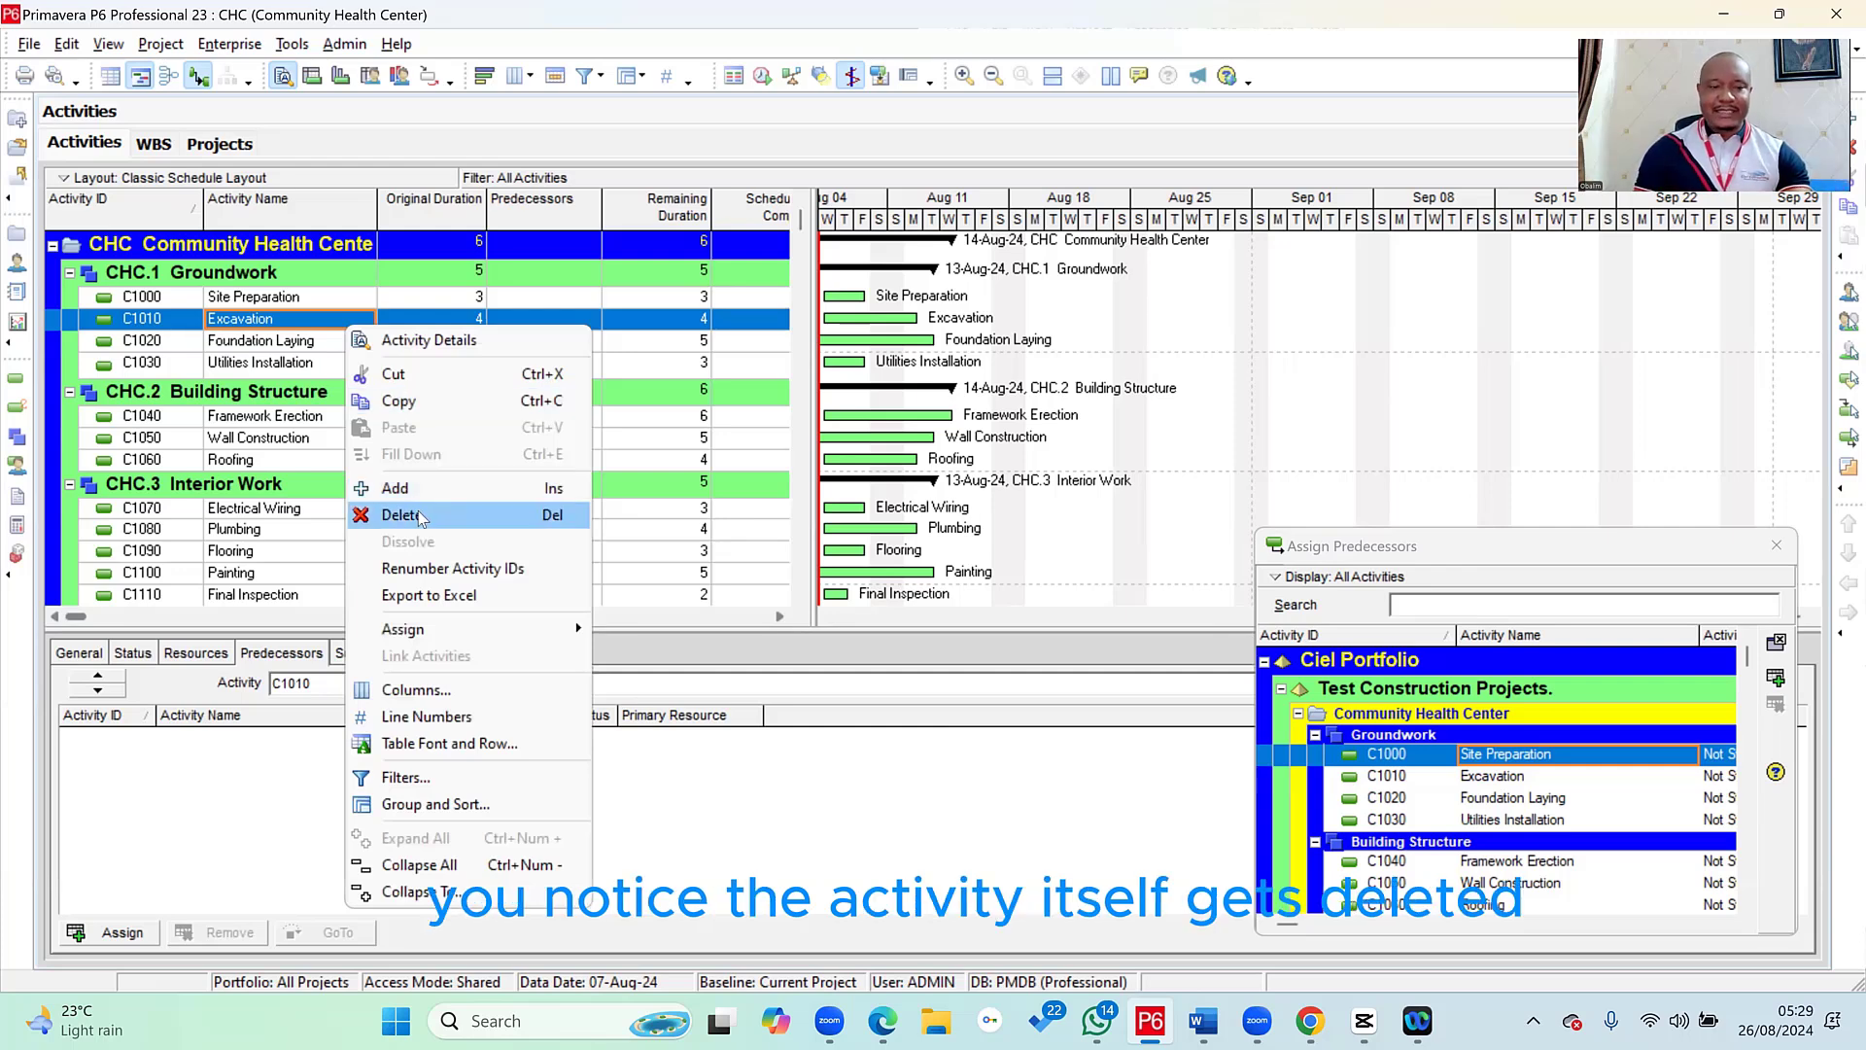
{"action": "left_click", "coordinate": [222, 800]}
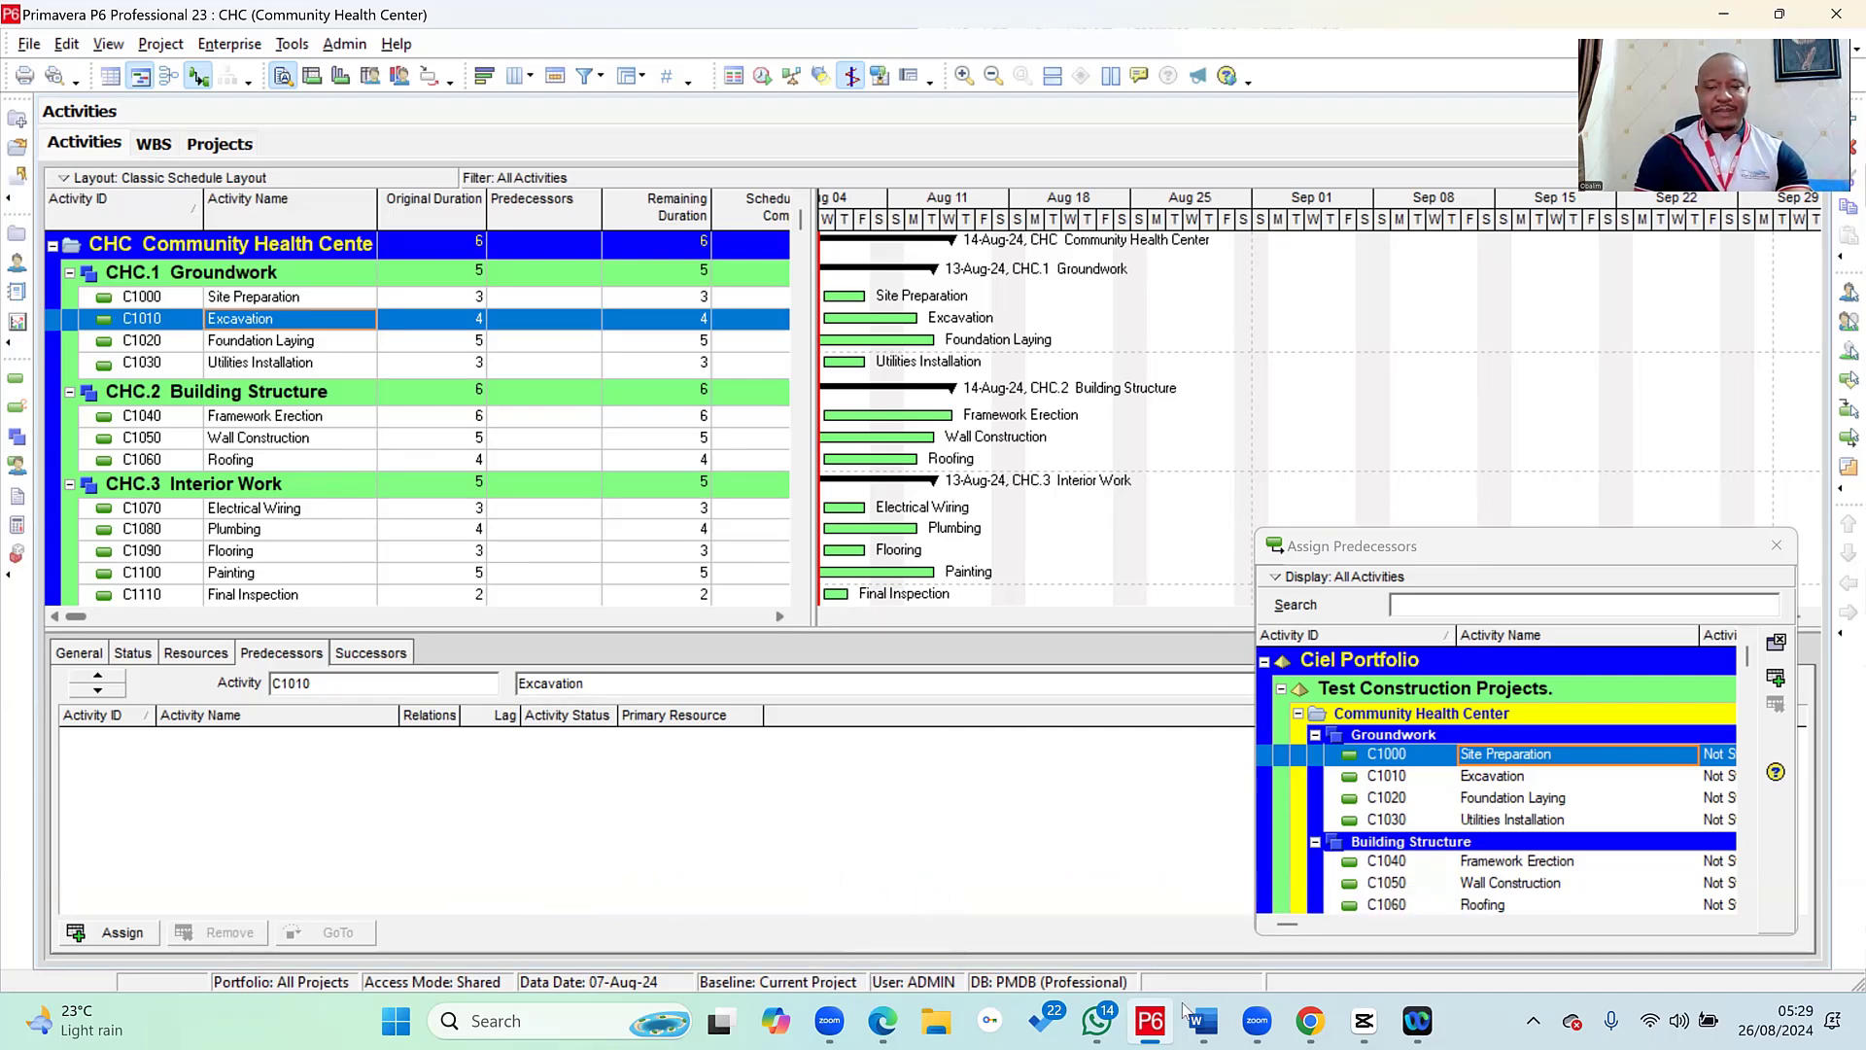
{"action": "left_click", "coordinate": [1206, 1023]}
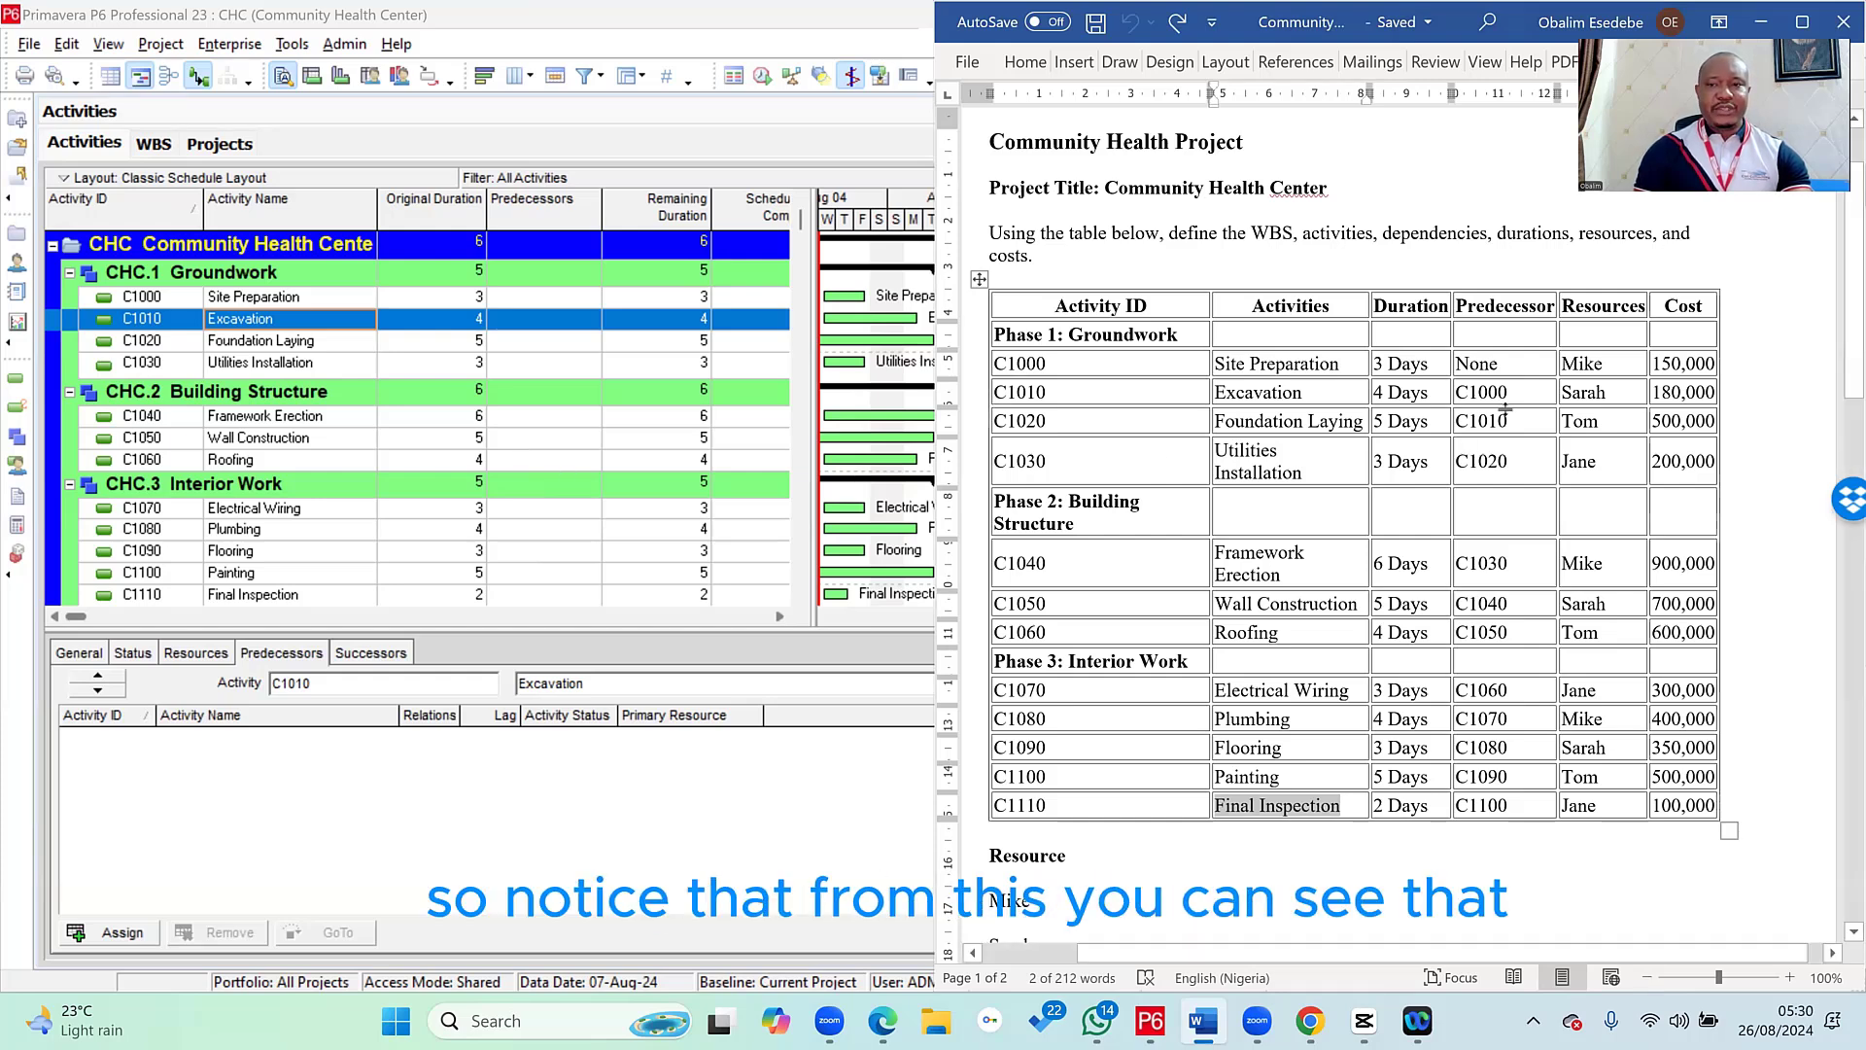
- Check the Word table: C1000 has no predecessor; C1010, C1020, C1030 follow C1000, C1010, C1020
{"action": "left_click", "coordinate": [1095, 392]}
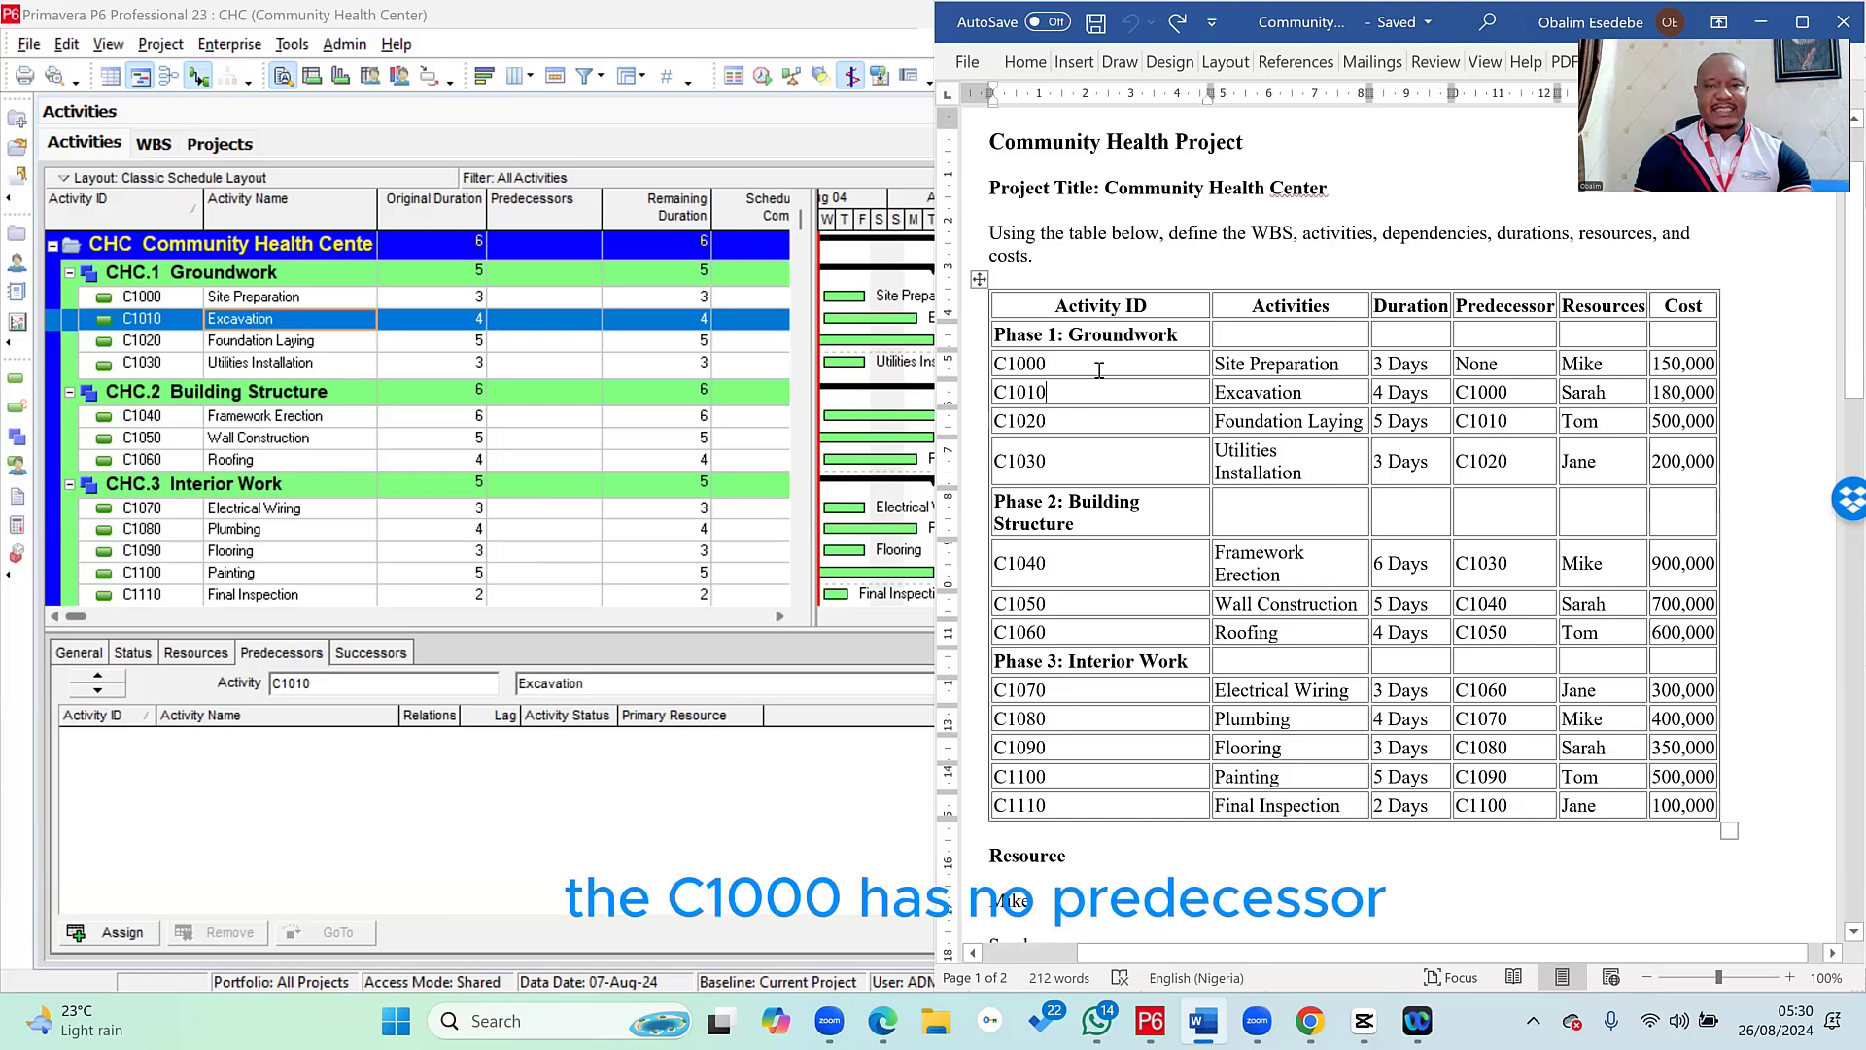
{"action": "left_click", "coordinate": [1529, 363]}
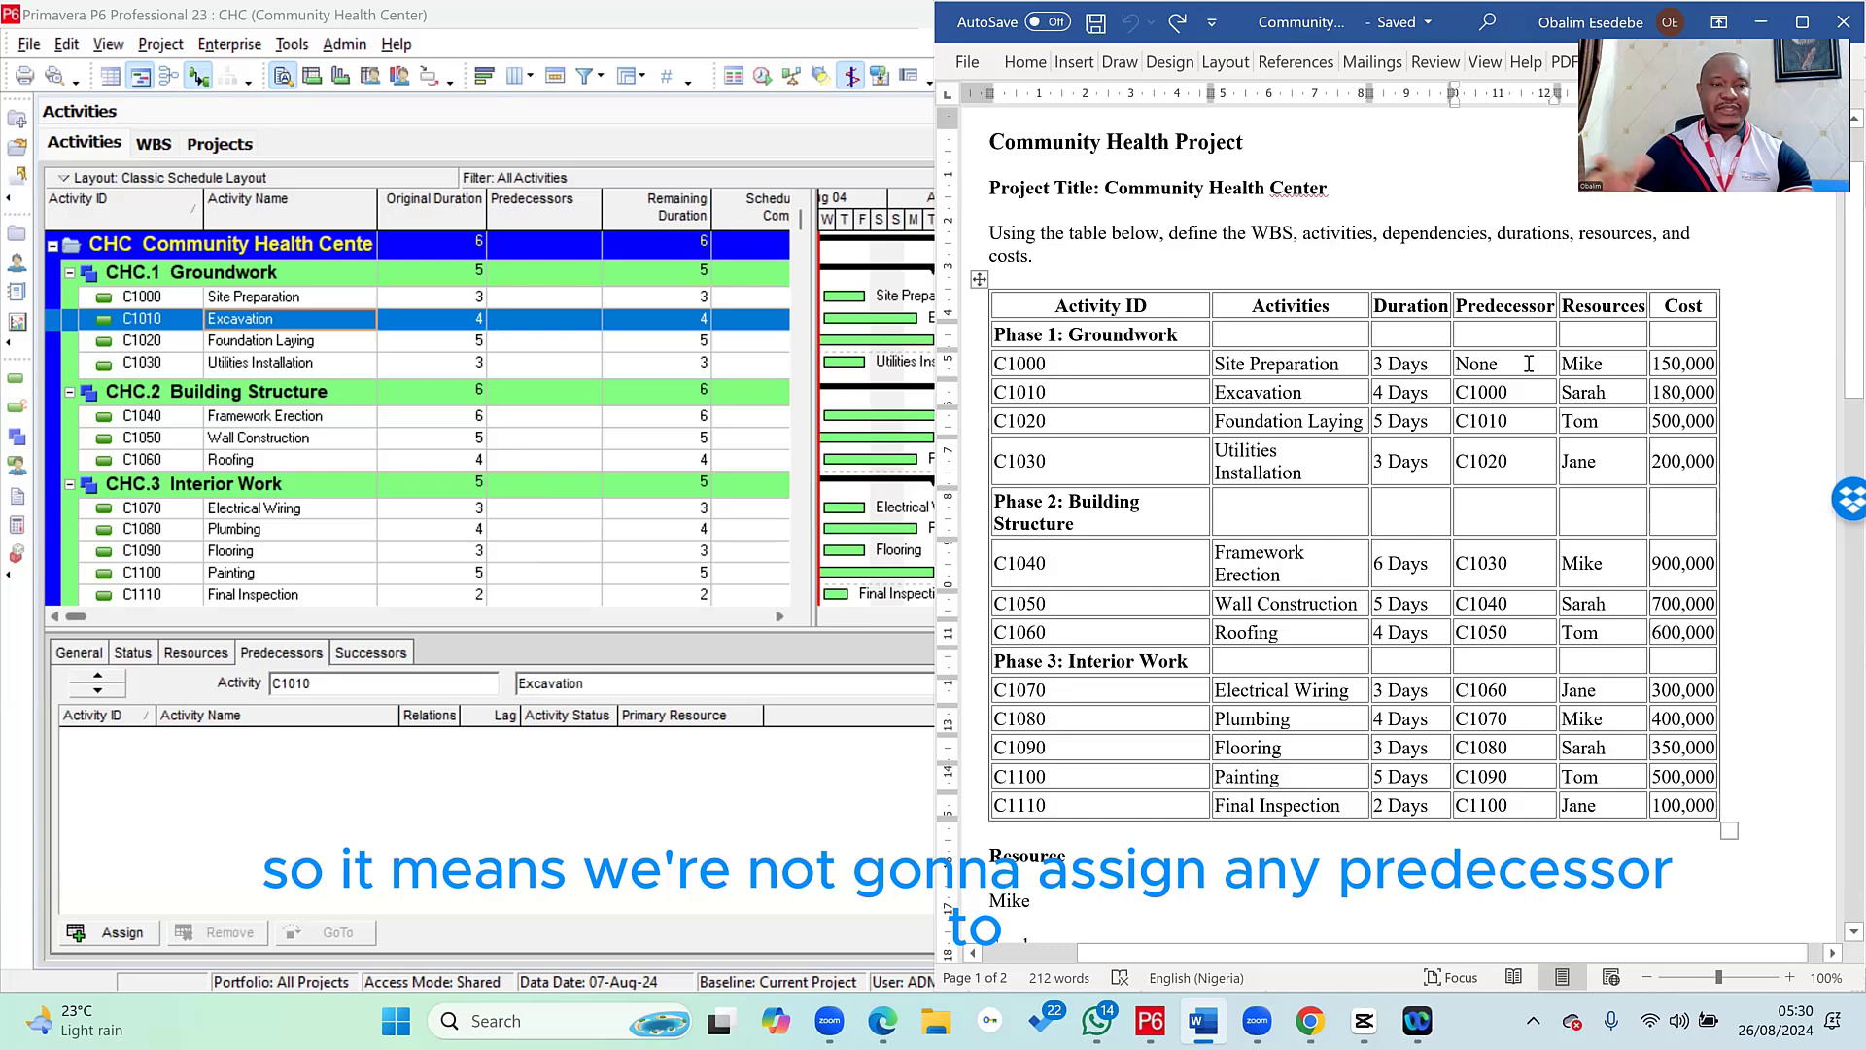
{"action": "left_click", "coordinate": [1057, 394]}
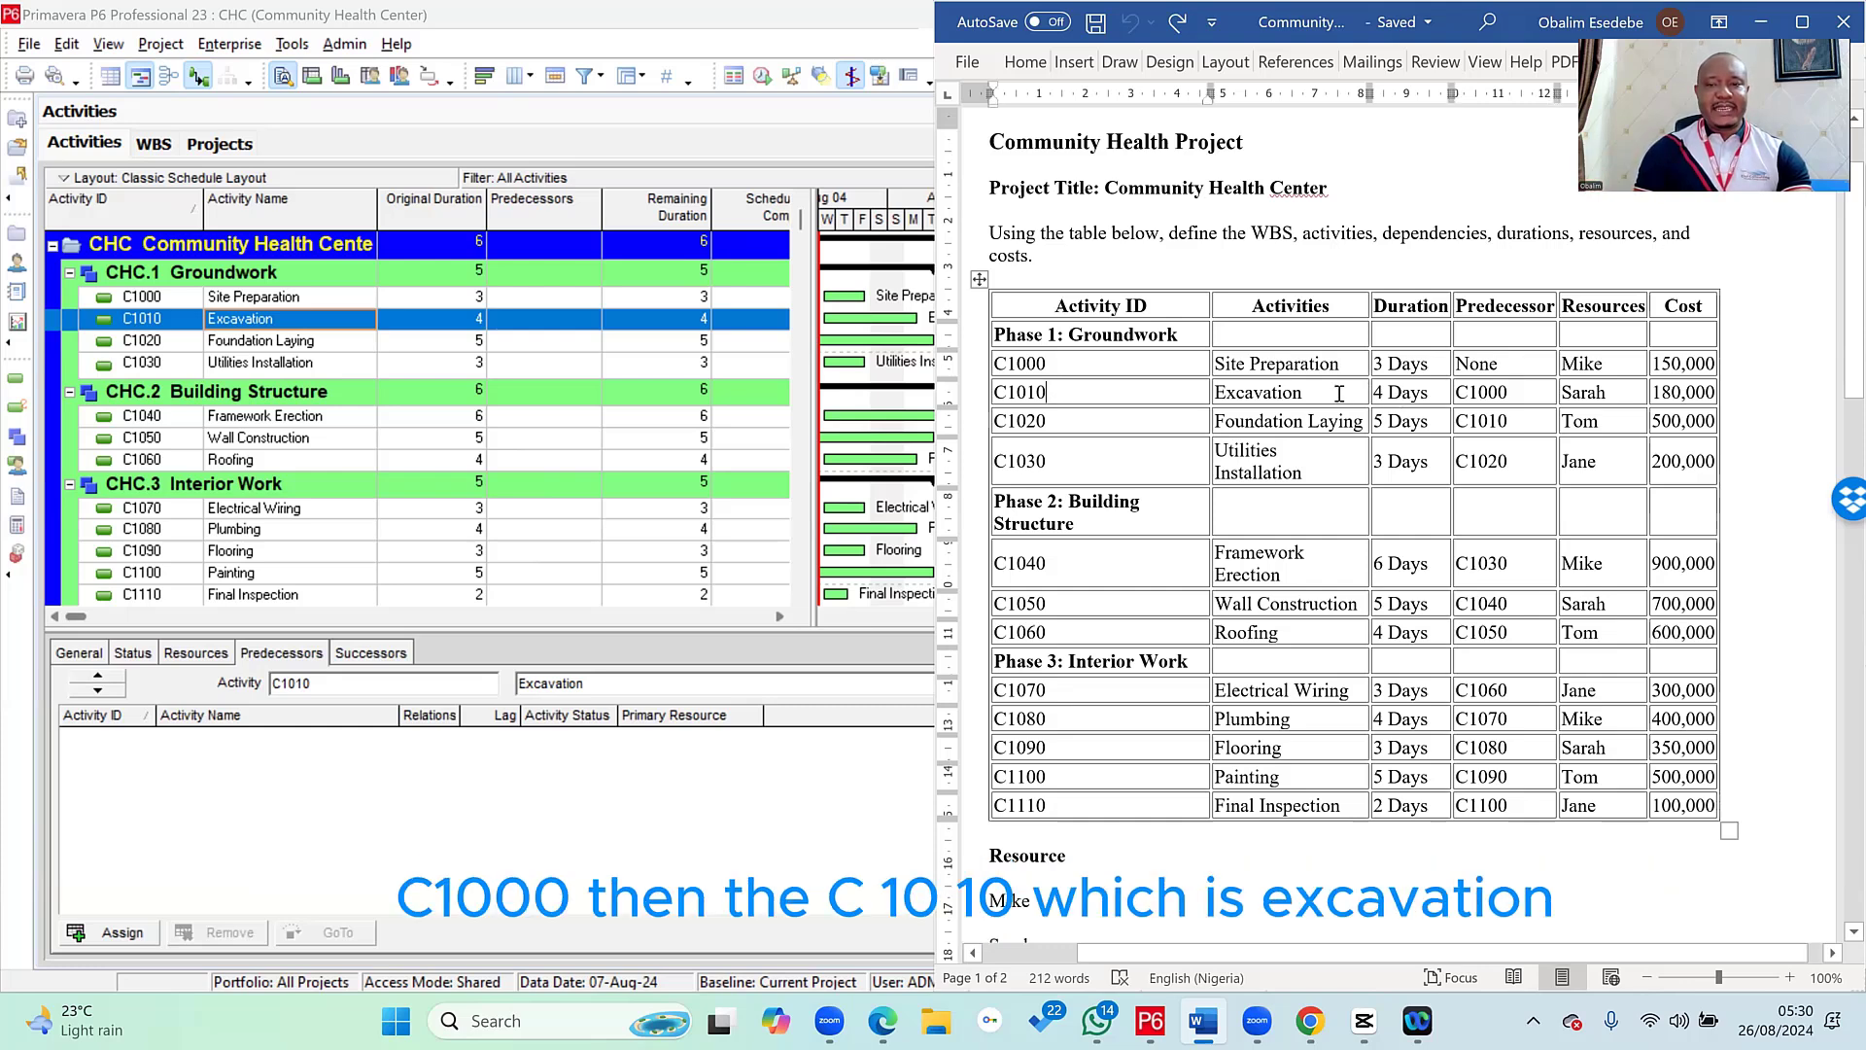
{"action": "left_click", "coordinate": [1511, 393]}
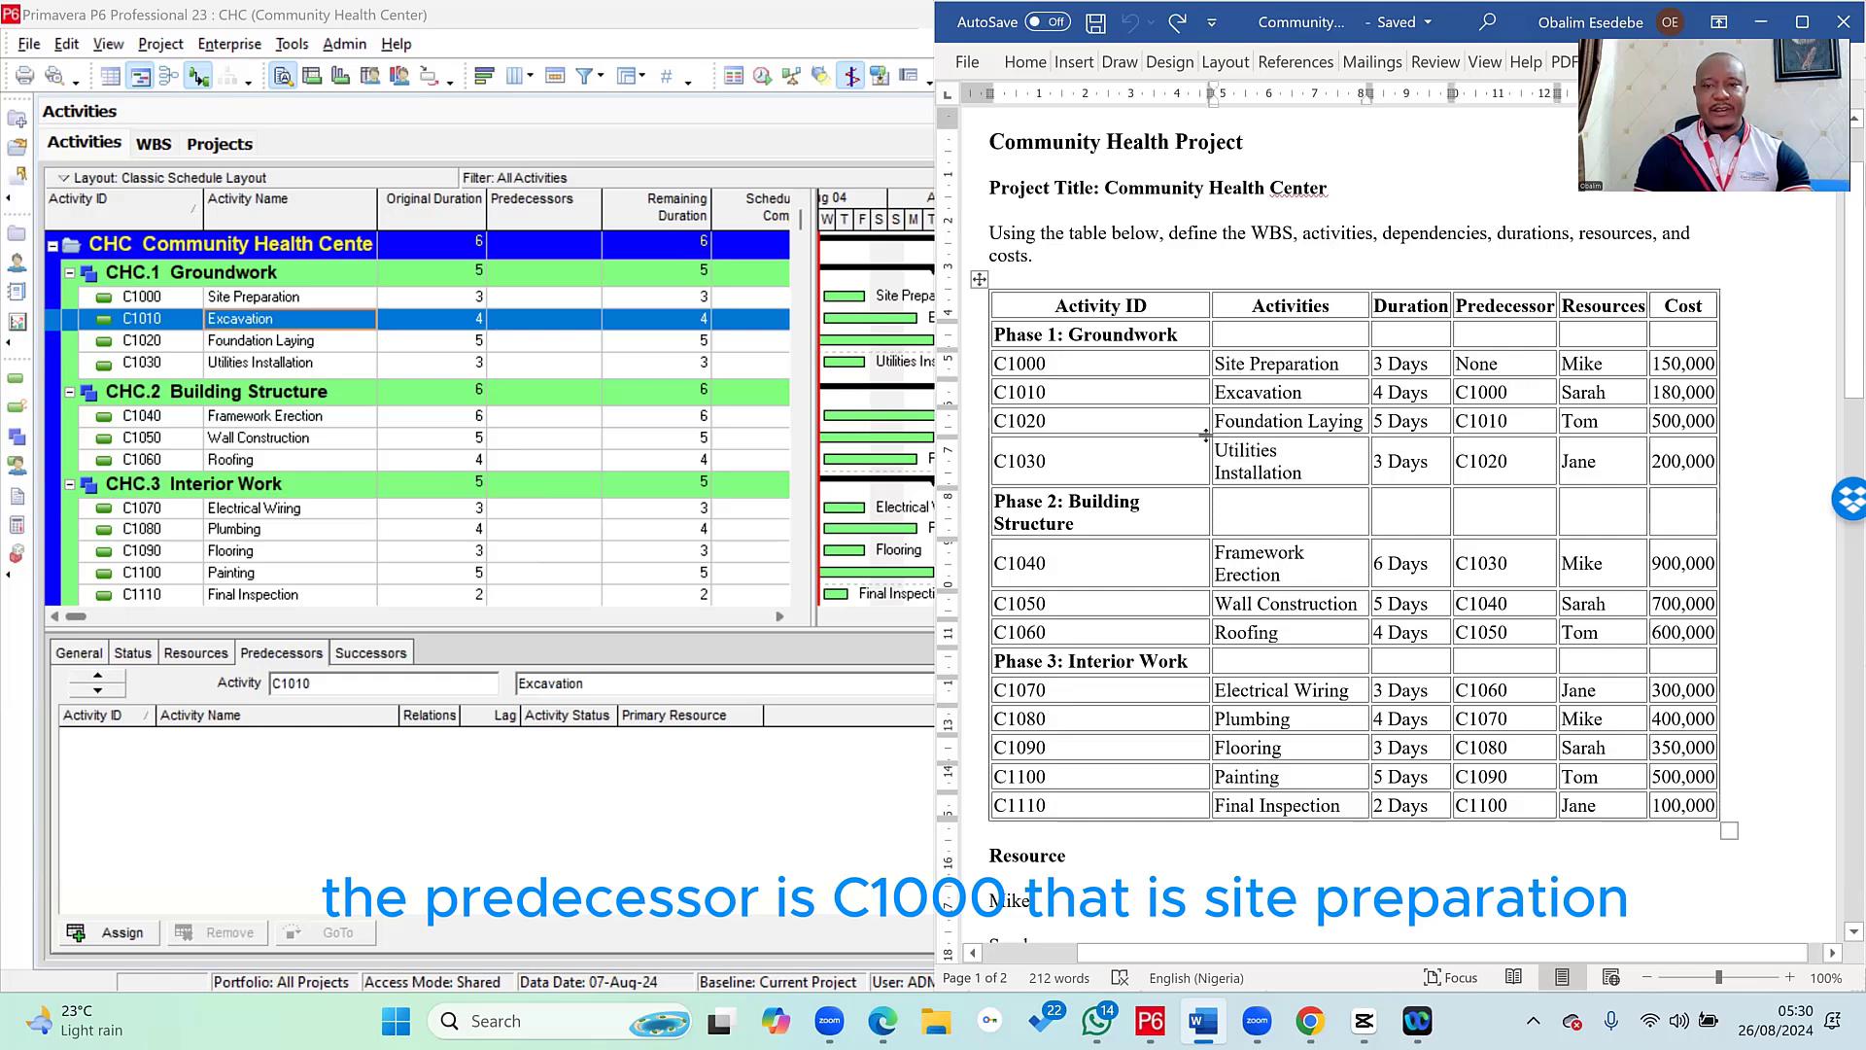
{"action": "left_click", "coordinate": [1120, 424]}
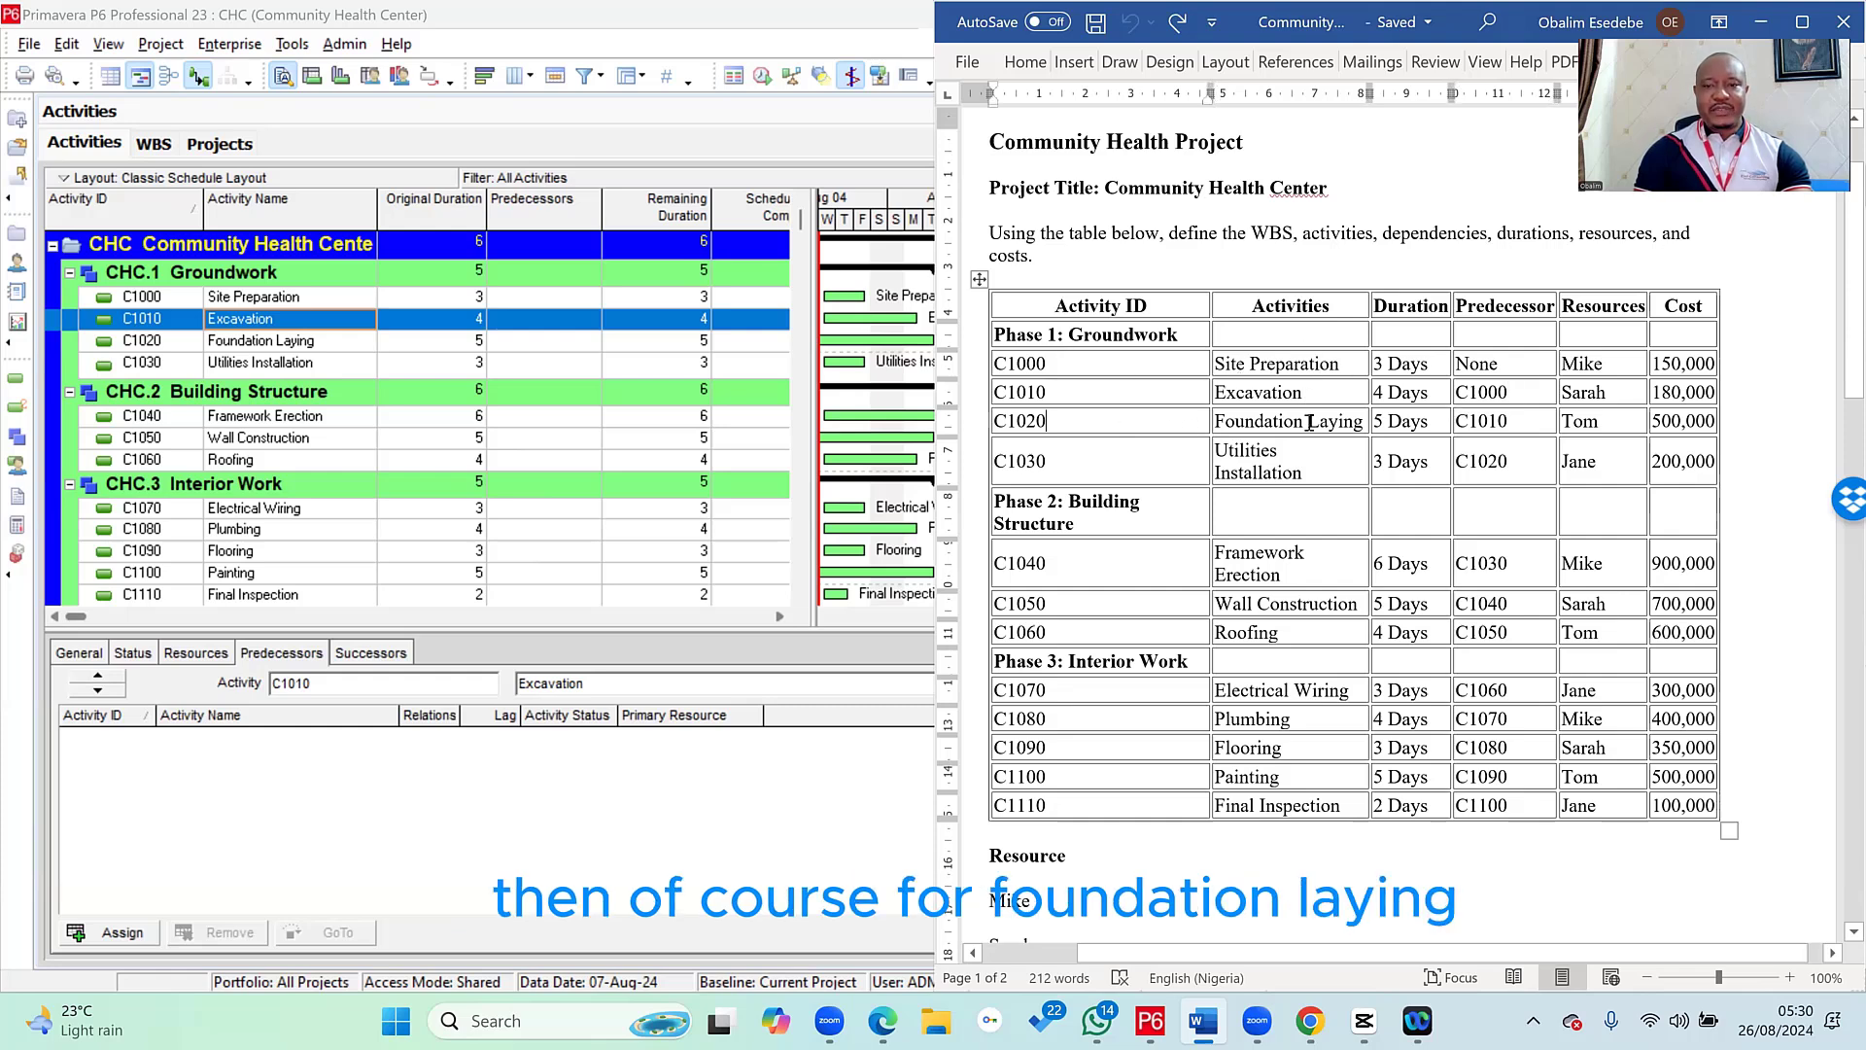
{"action": "left_click", "coordinate": [1527, 428]}
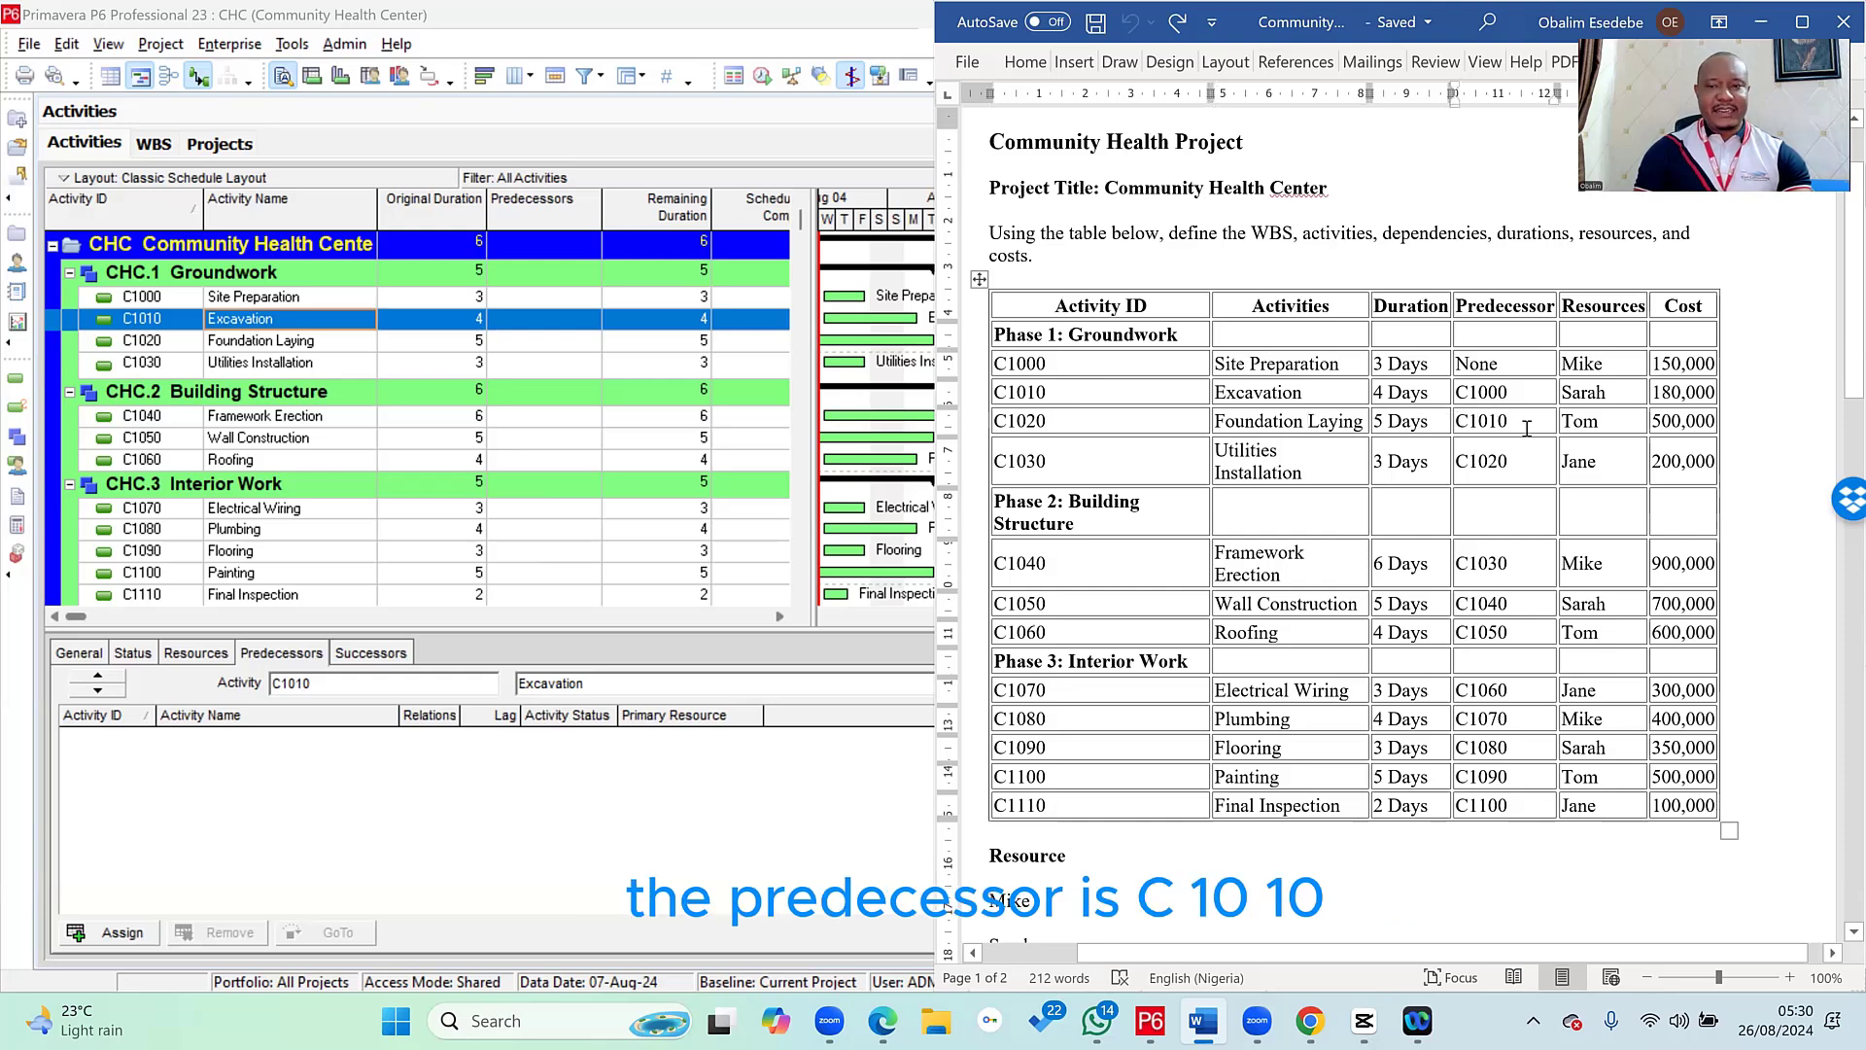
{"action": "left_click", "coordinate": [1105, 464]}
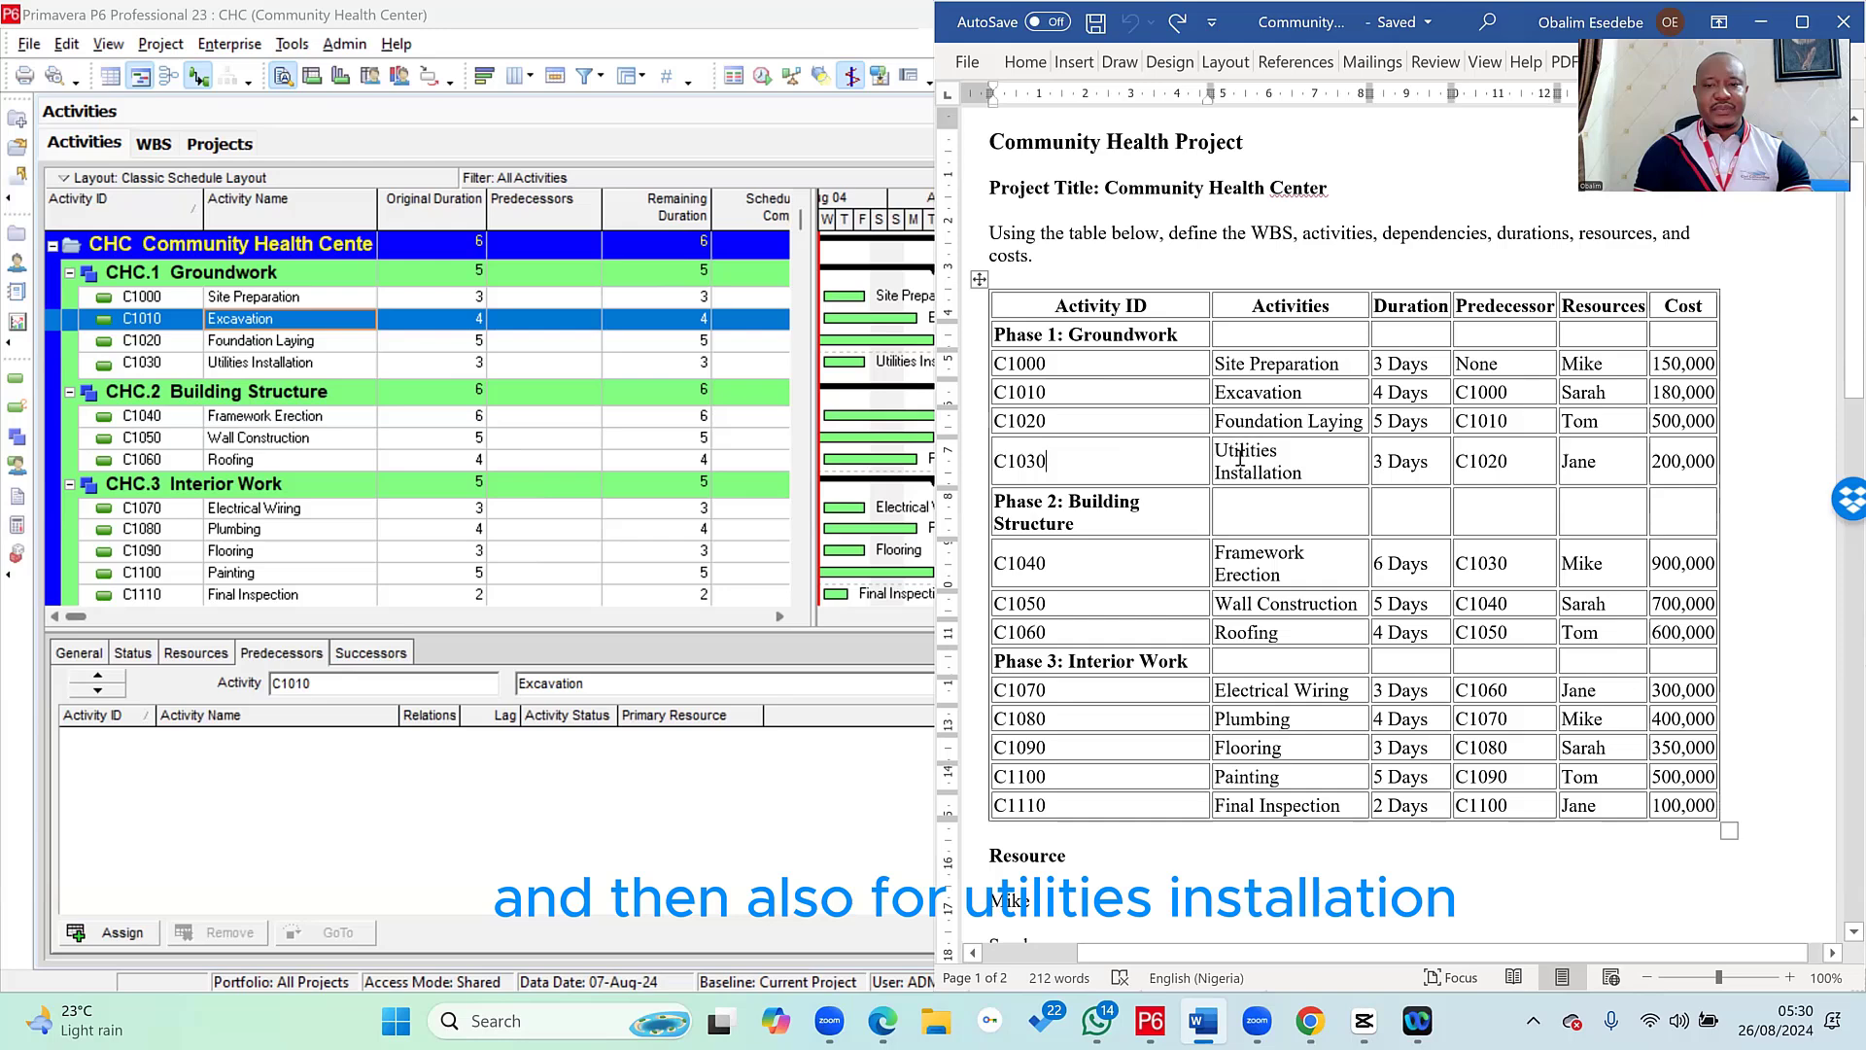
{"action": "left_click", "coordinate": [1517, 460]}
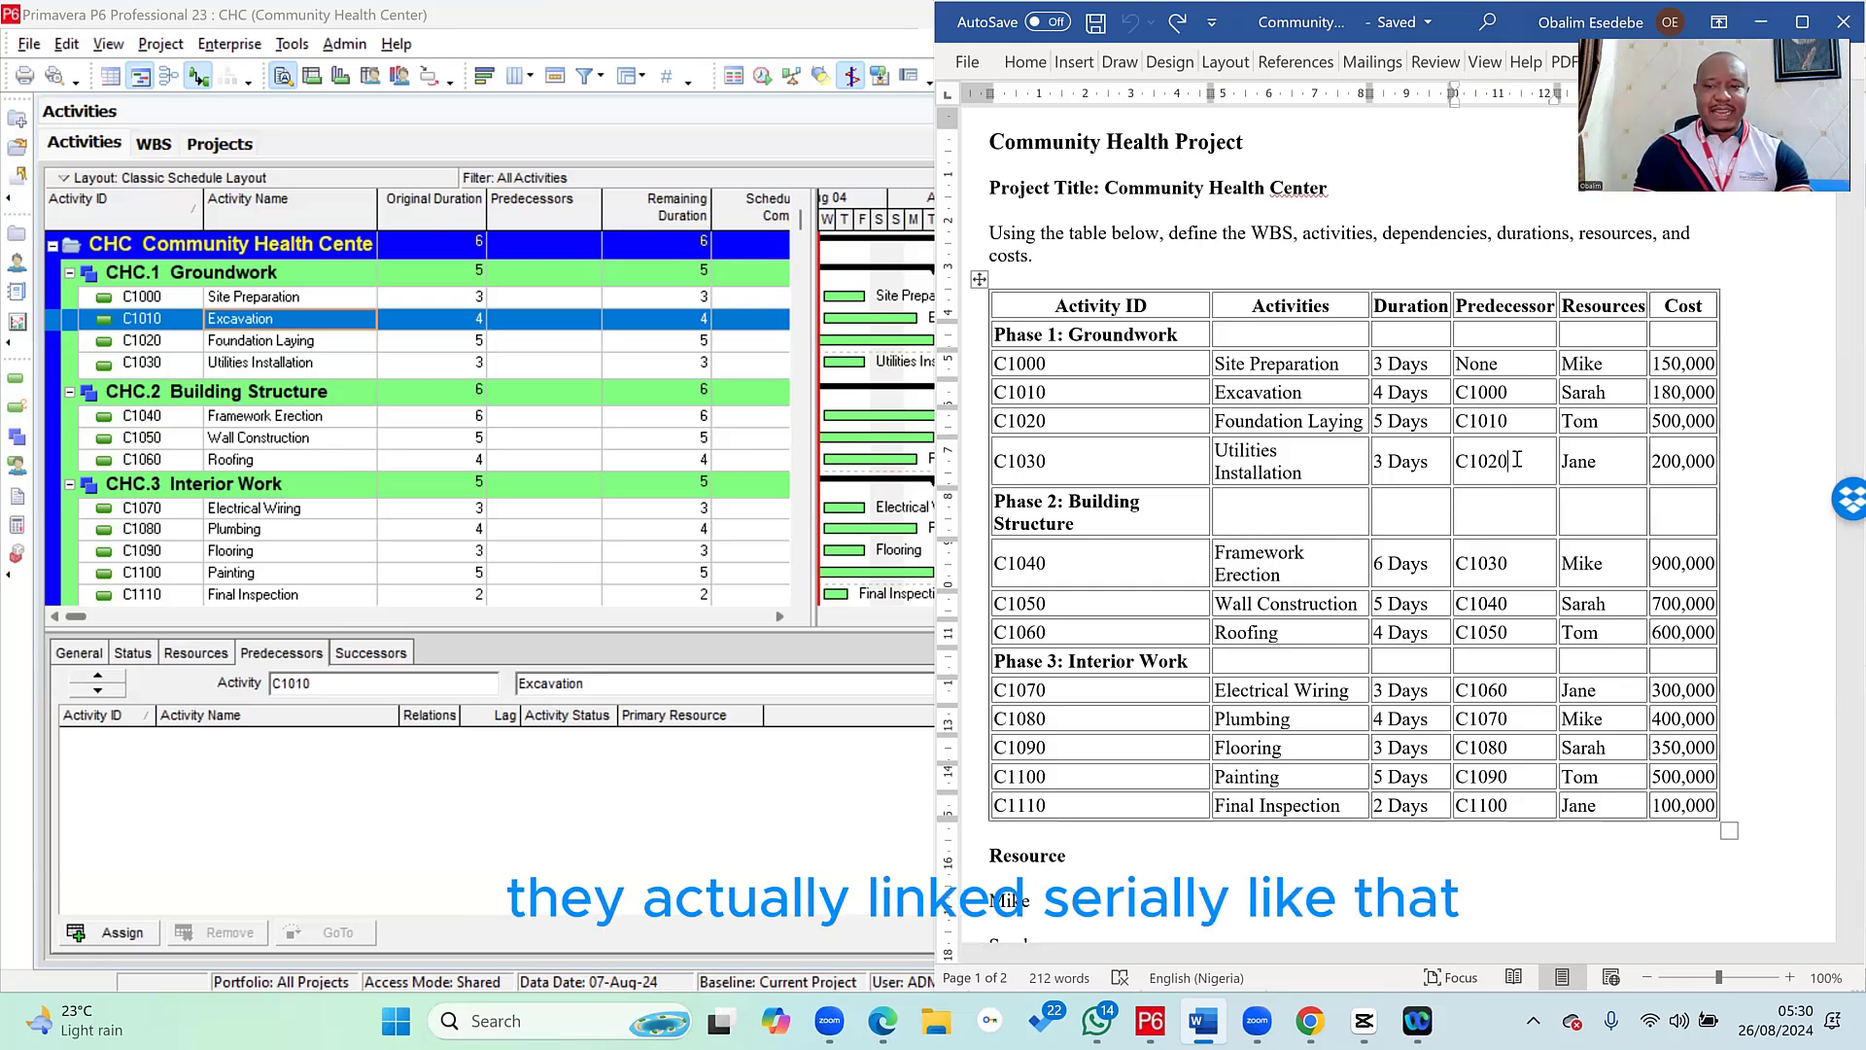
{"action": "key", "text": "alt+Tab"}
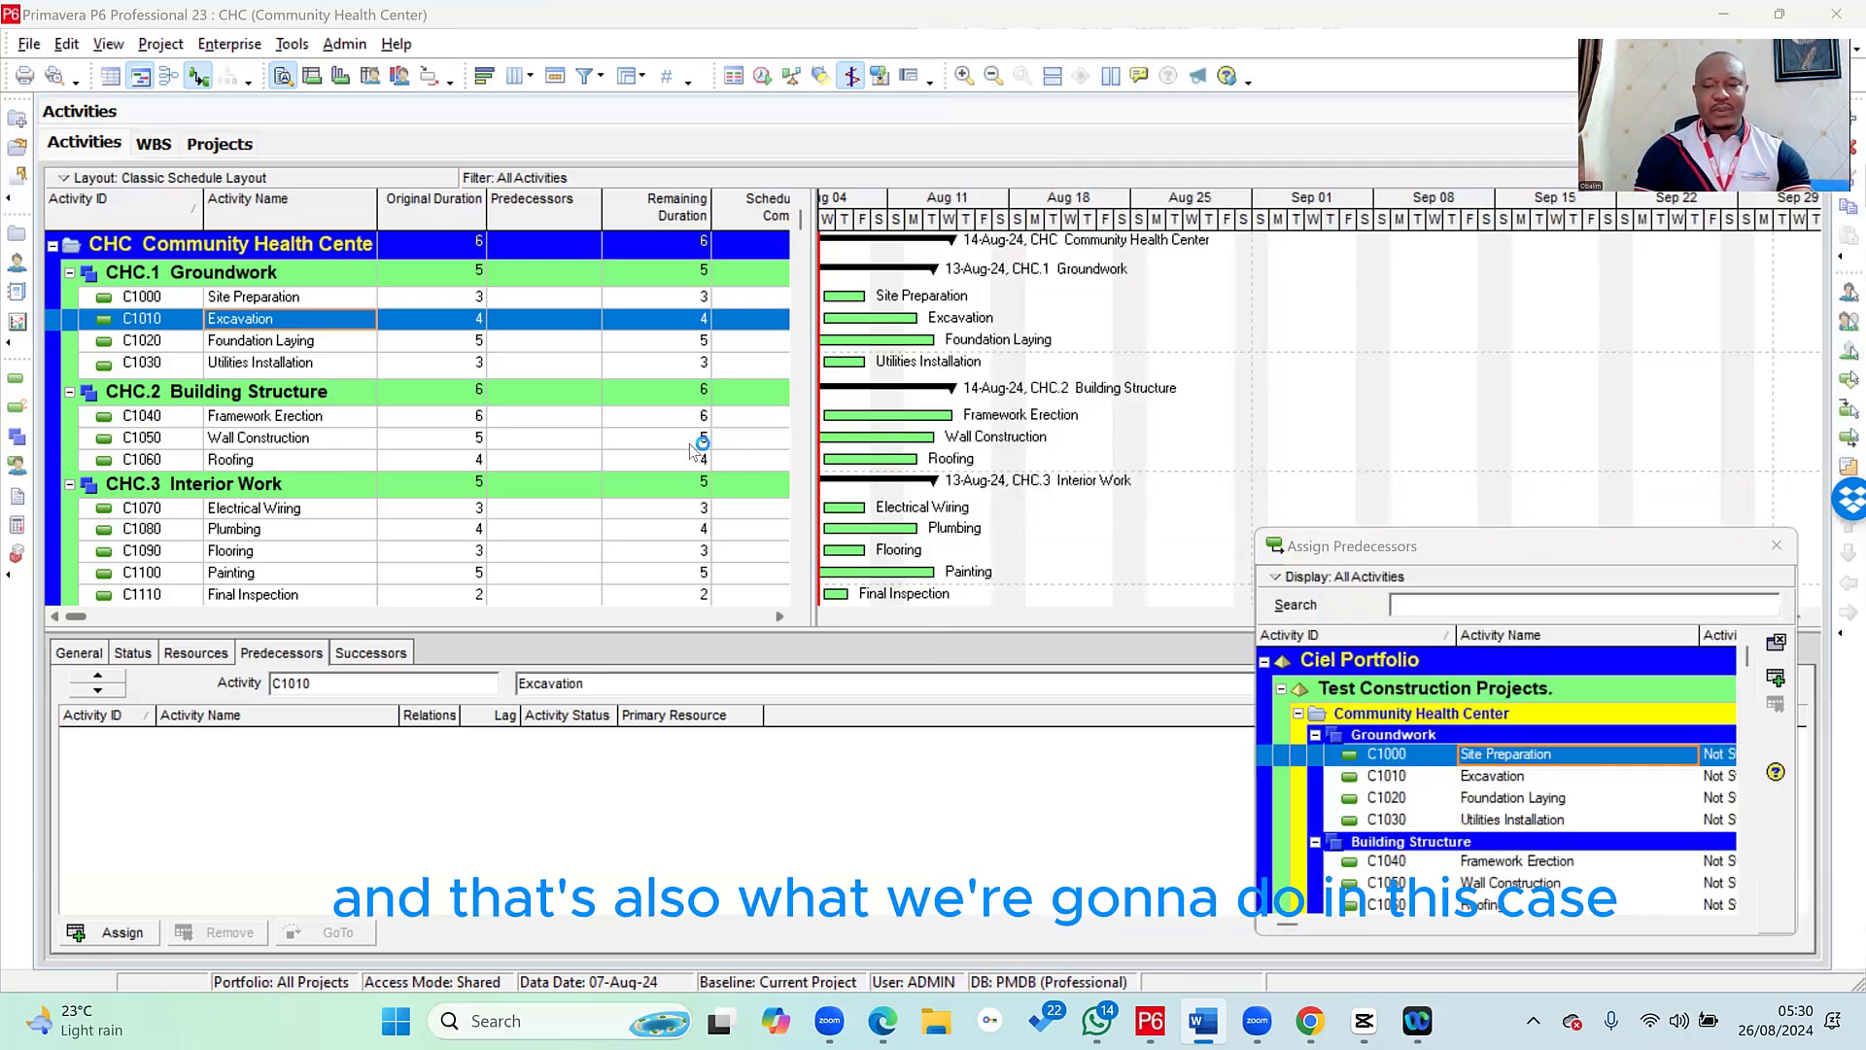
{"action": "left_click", "coordinate": [691, 440]}
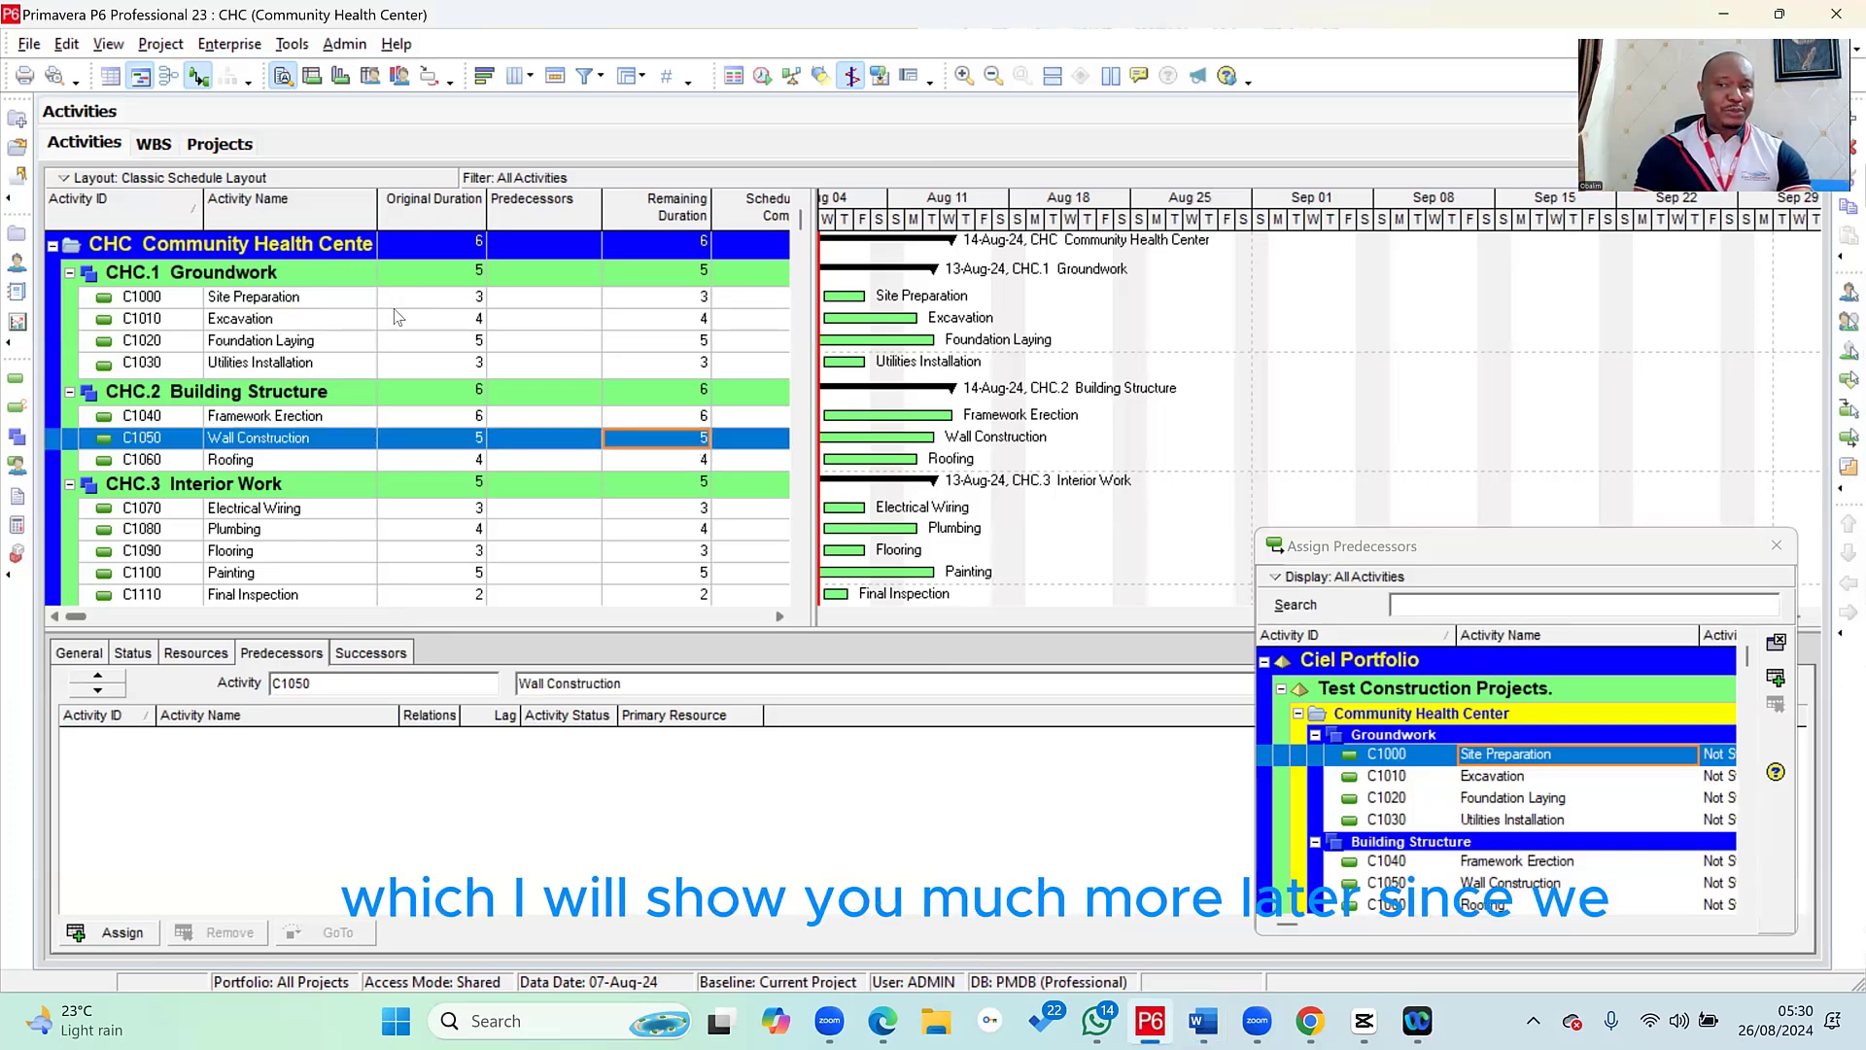
{"action": "left_click", "coordinate": [310, 323]}
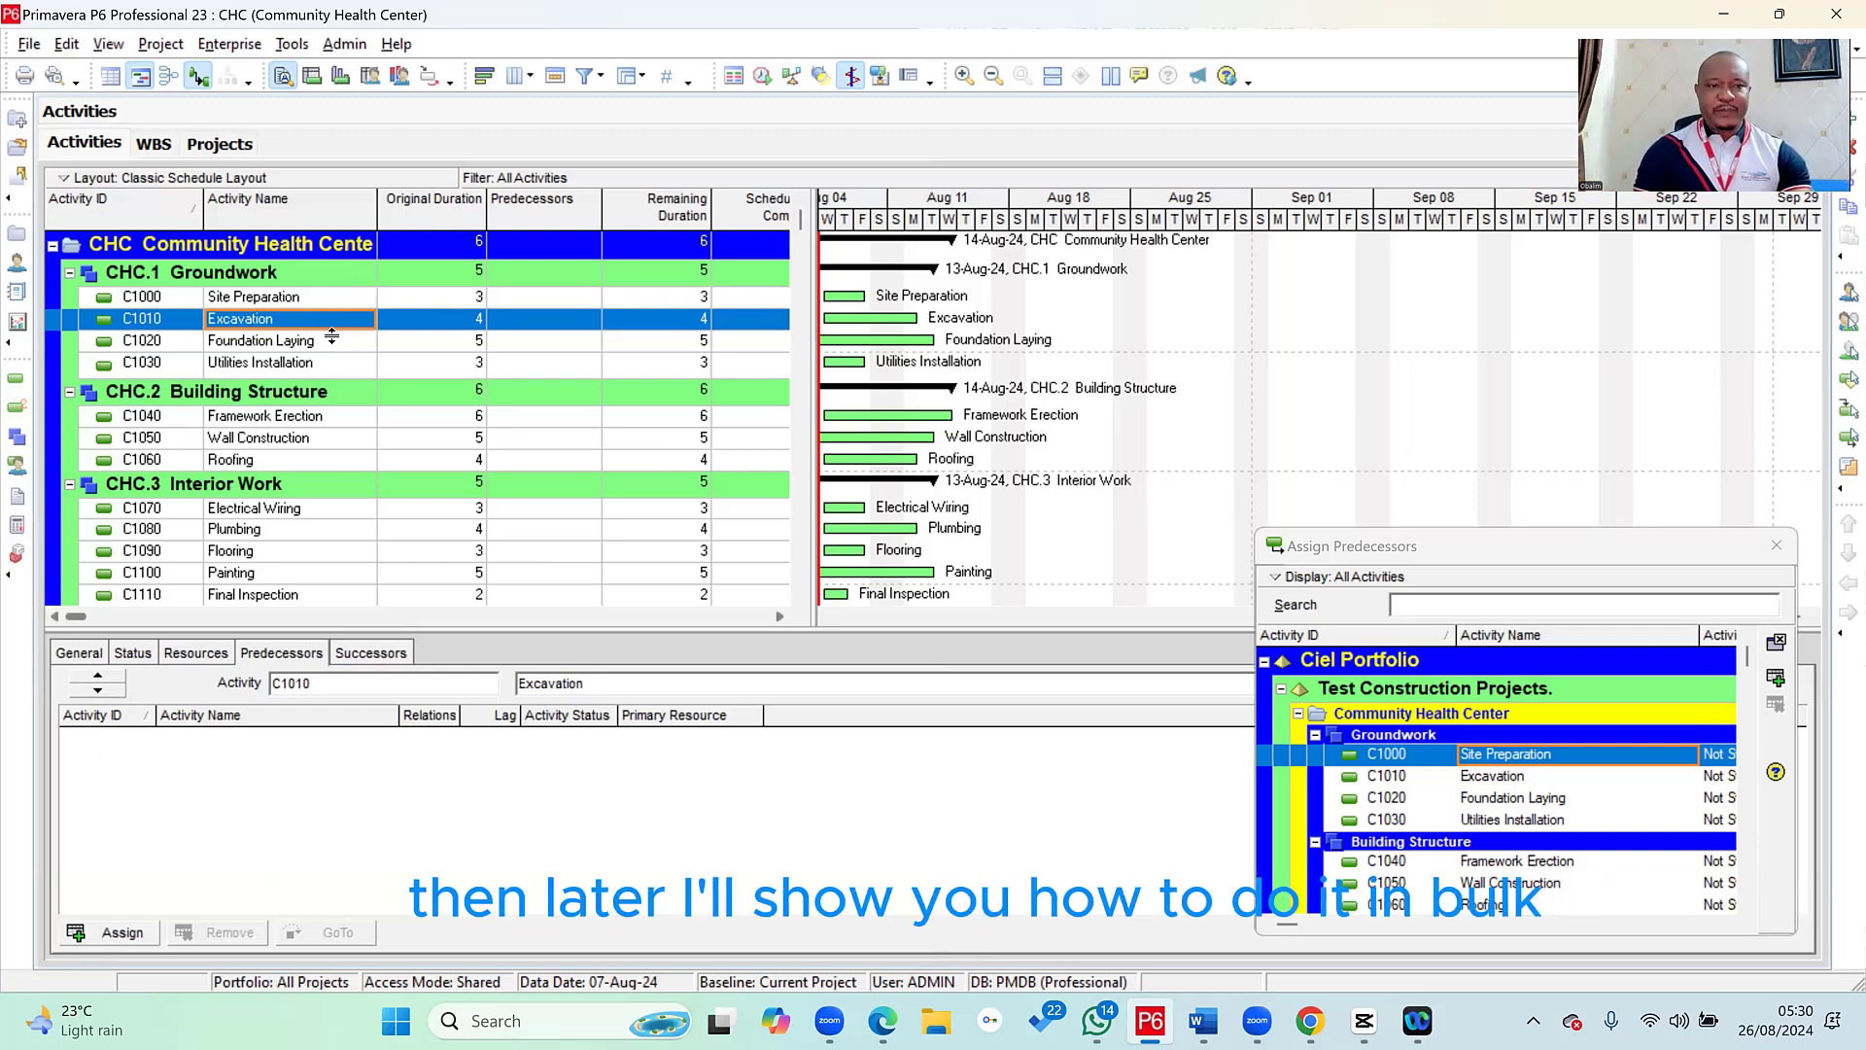
{"action": "left_click", "coordinate": [278, 299]}
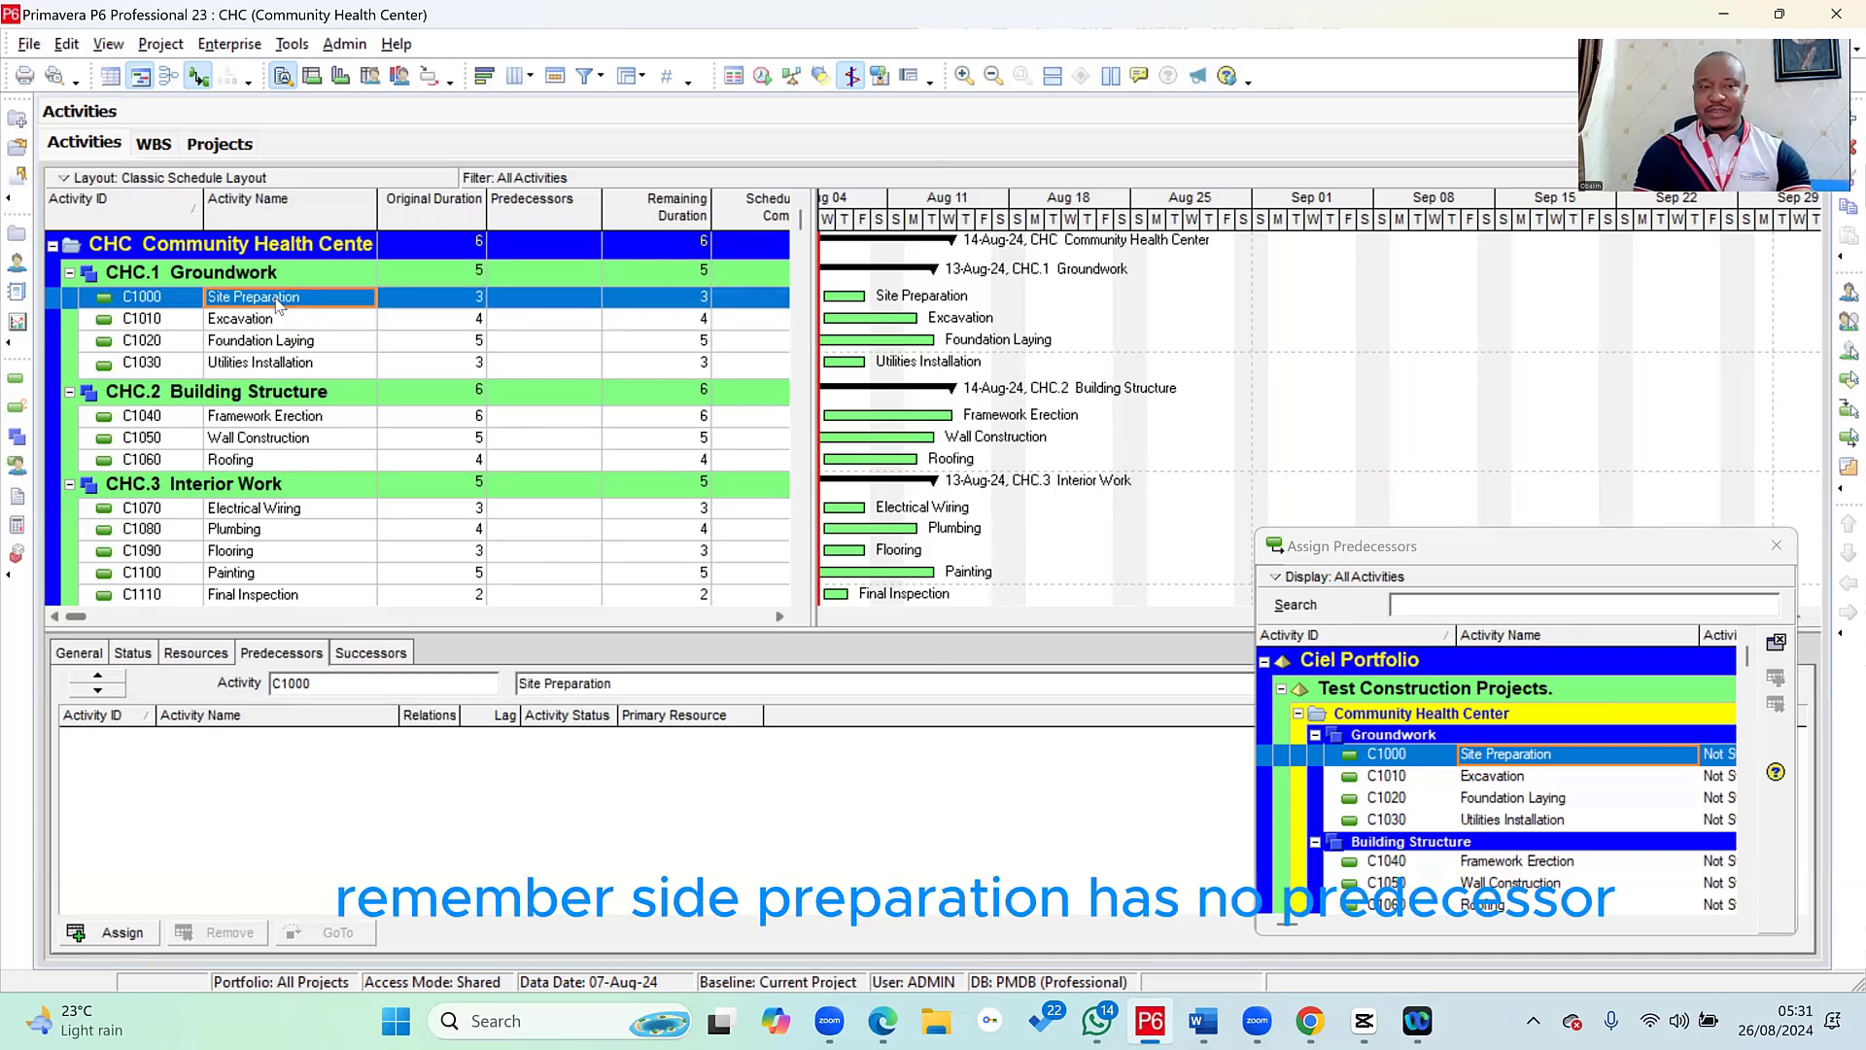
{"action": "left_click", "coordinate": [284, 325]}
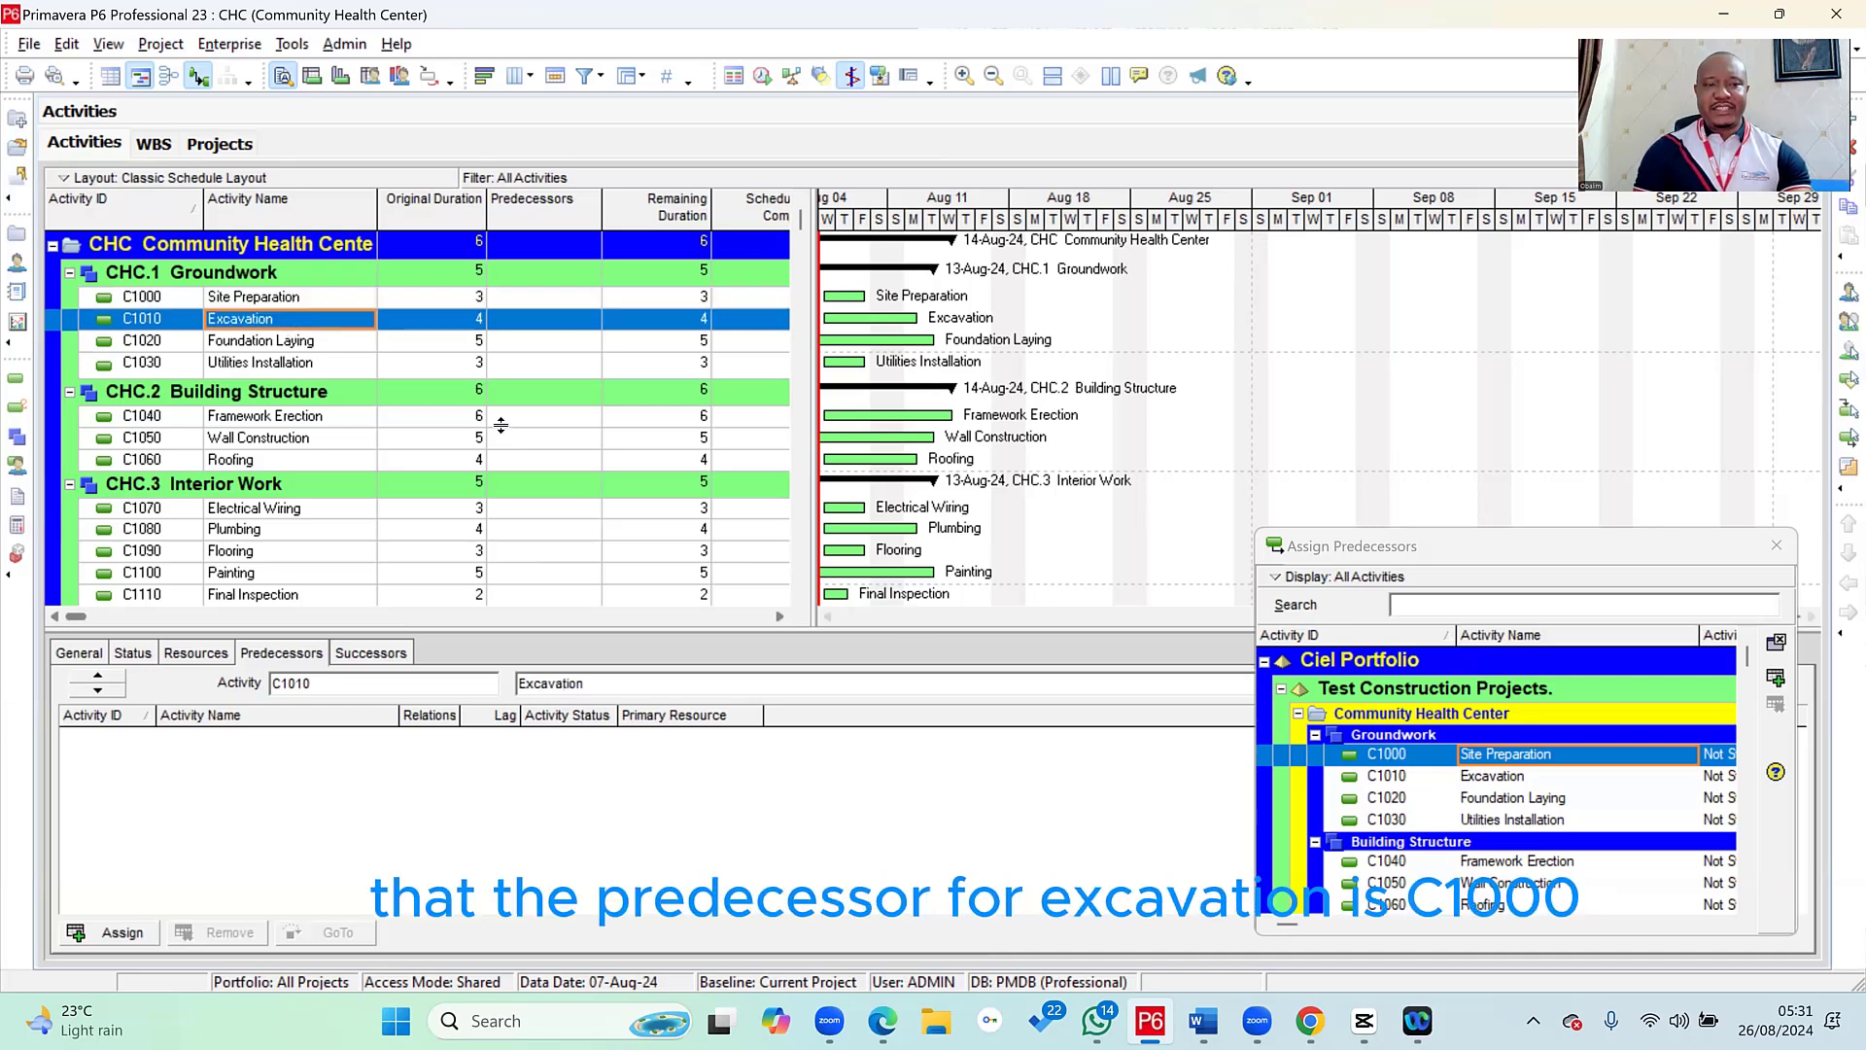
- Assign C1000 Site Preparation as Excavation's predecessor
{"action": "left_click", "coordinate": [1390, 554]}
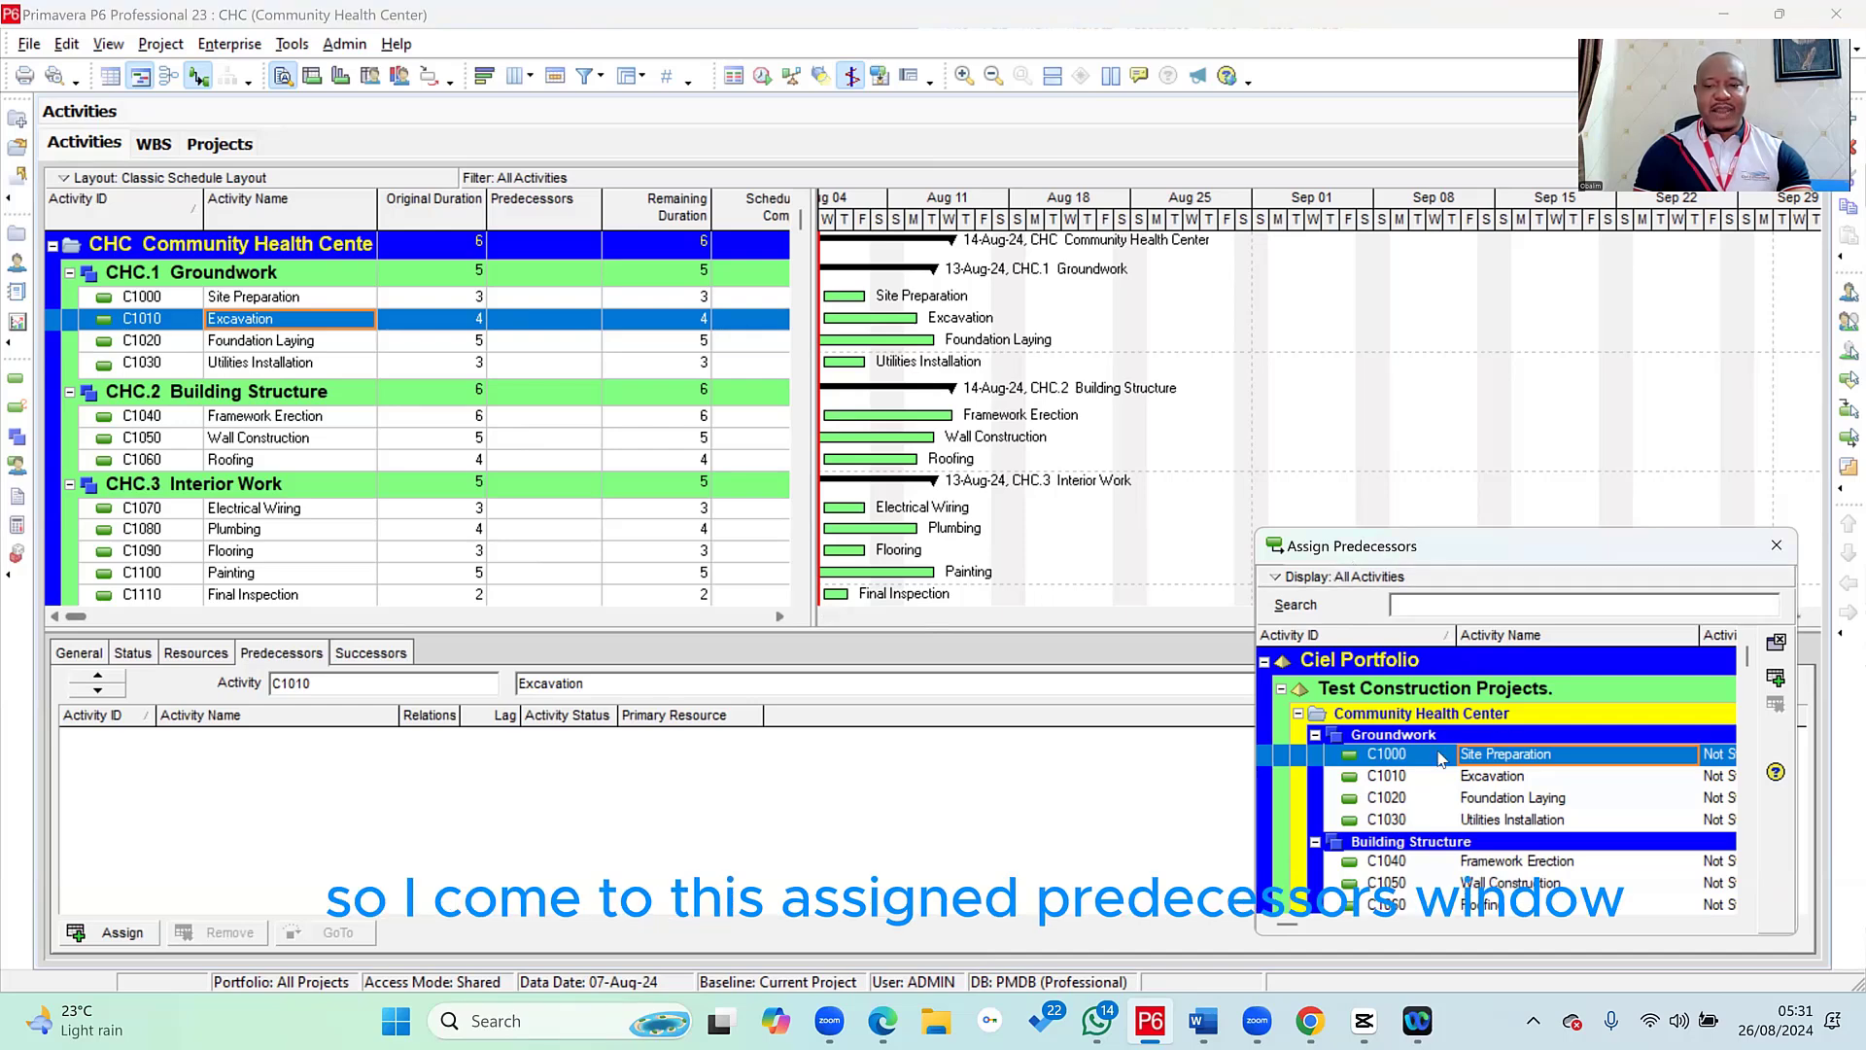
{"action": "left_click", "coordinate": [1423, 760]}
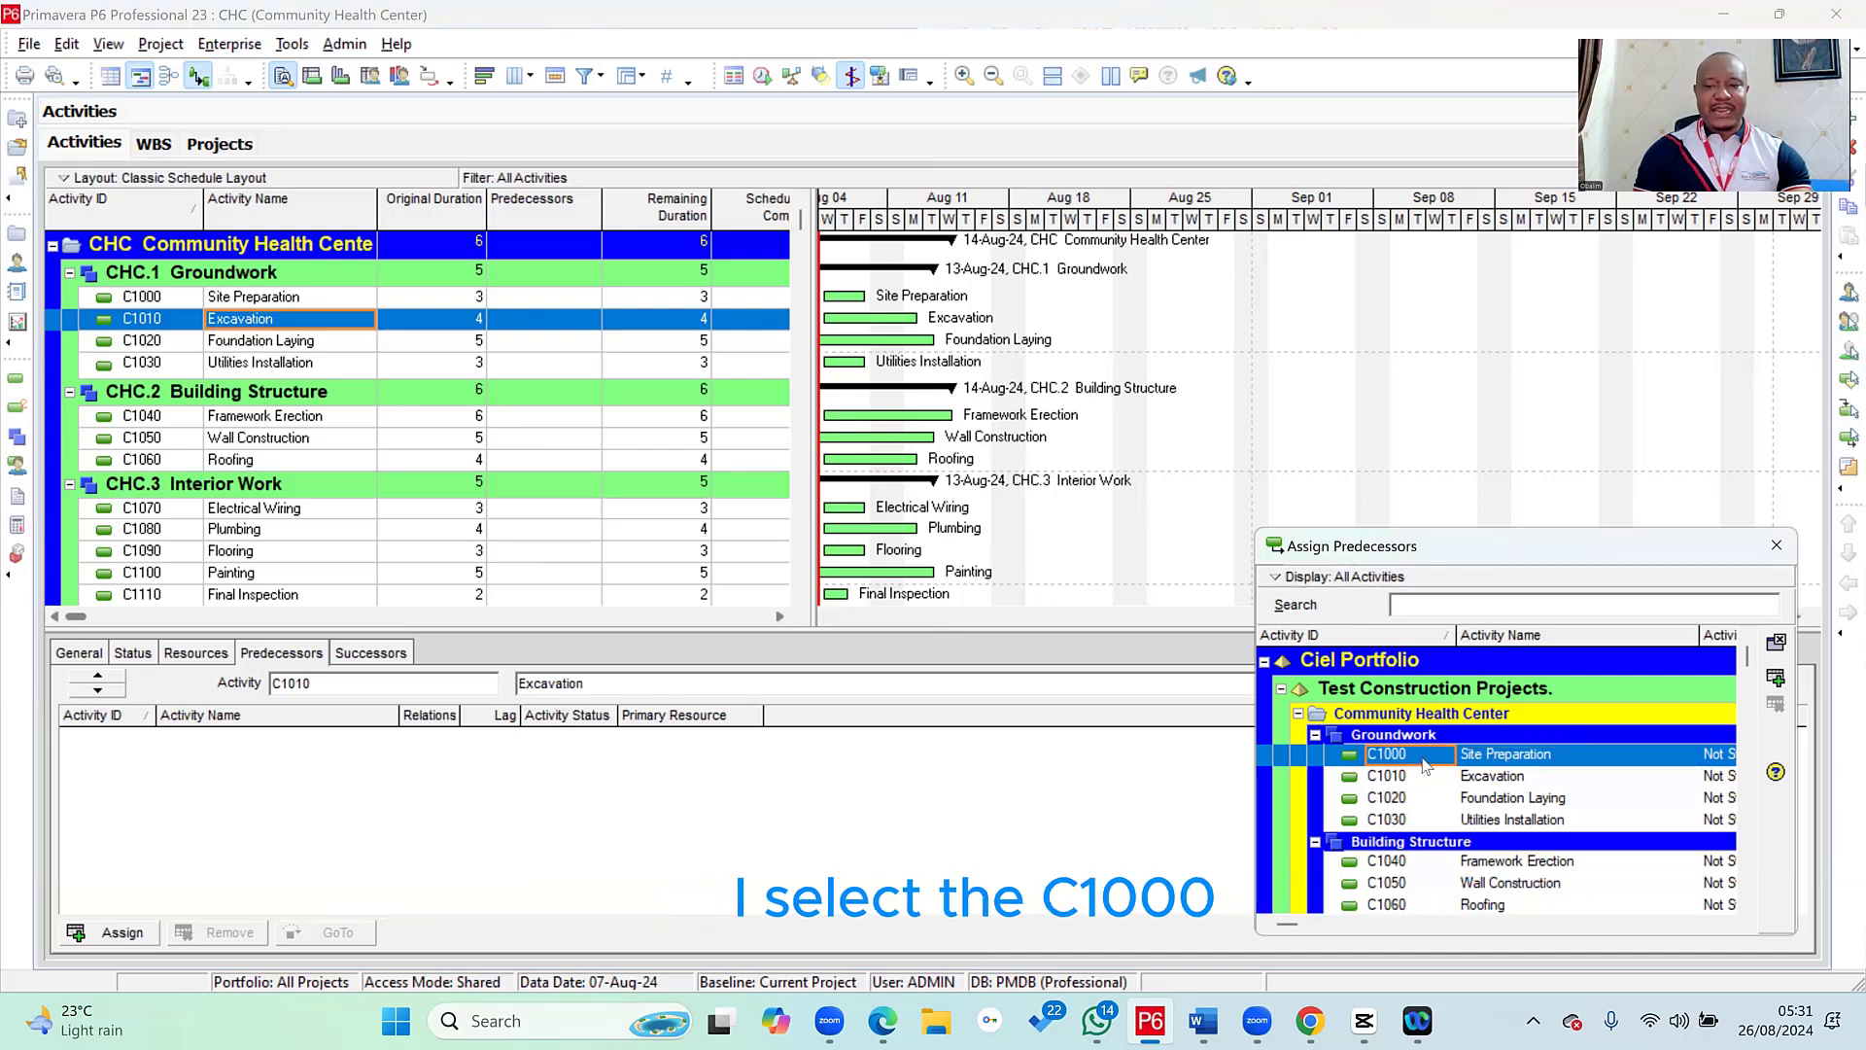
{"action": "left_click", "coordinate": [1776, 680]}
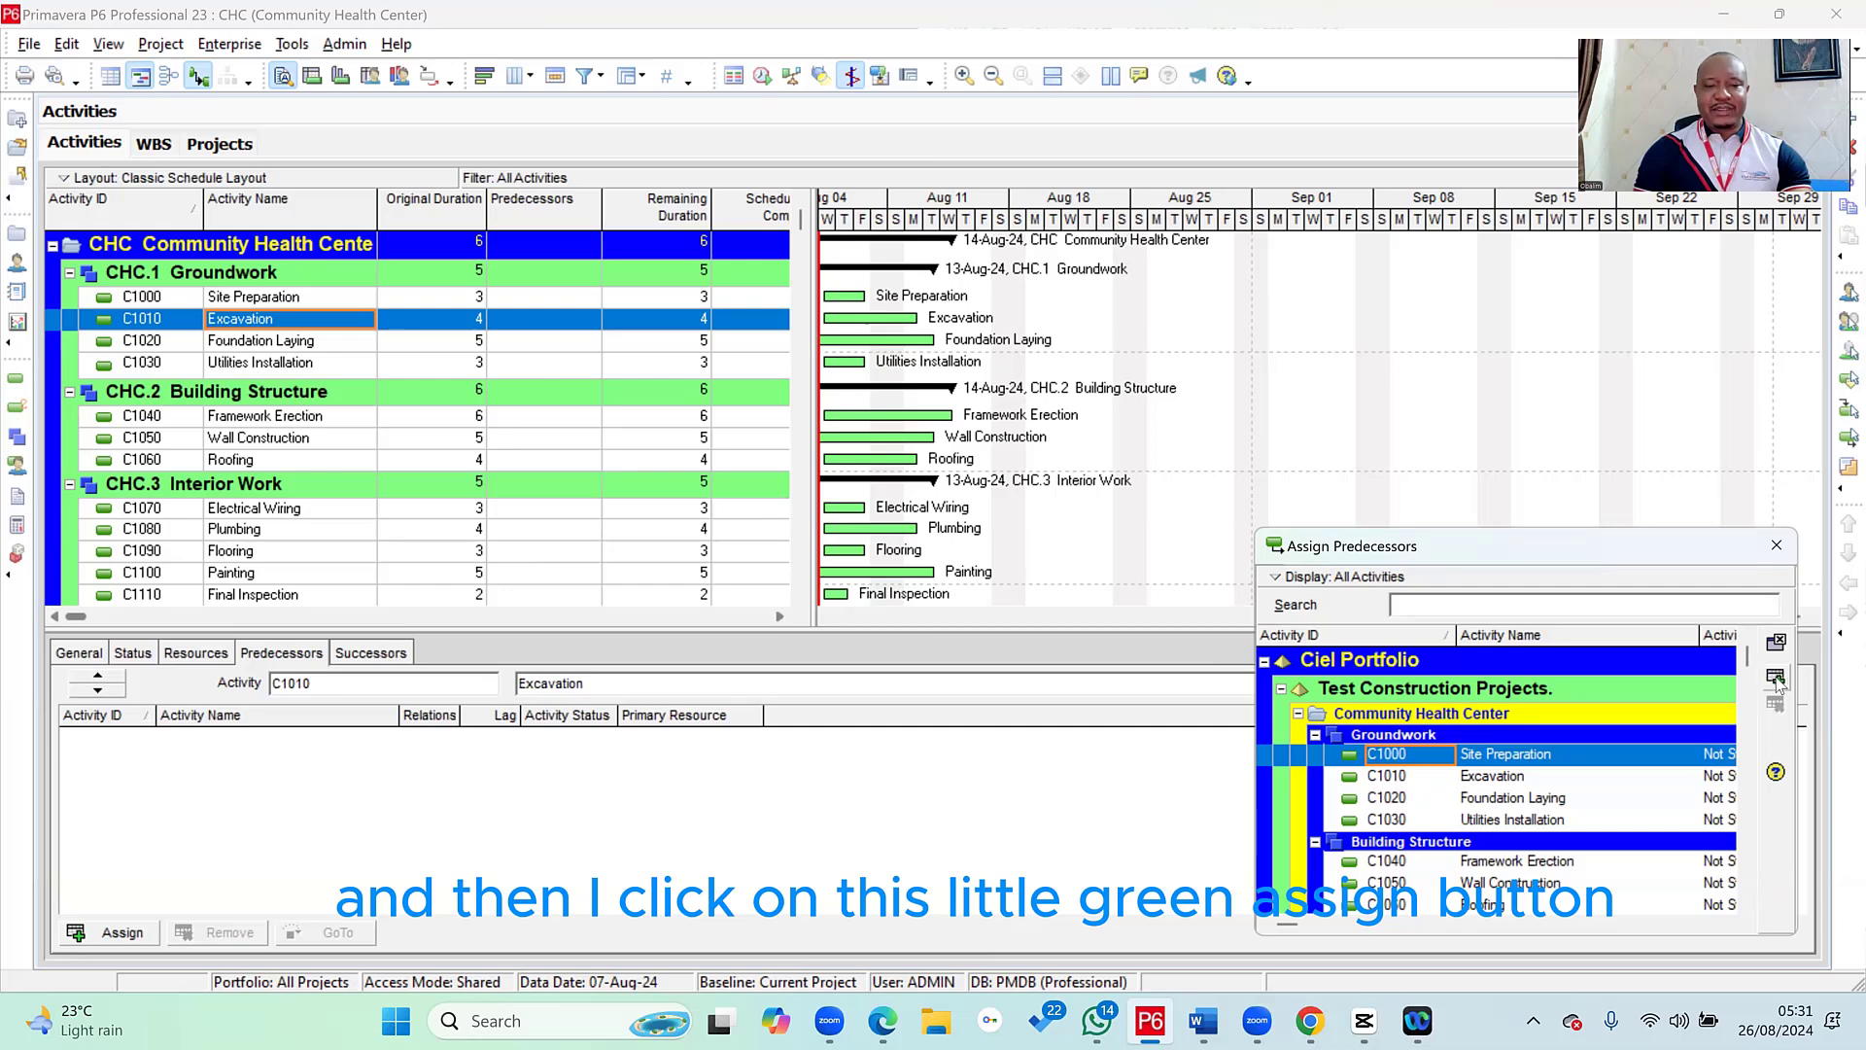
- Inspect the new FS link to C1000 and scroll the Gantt chart back to Aug 04
{"action": "left_click", "coordinate": [299, 757]}
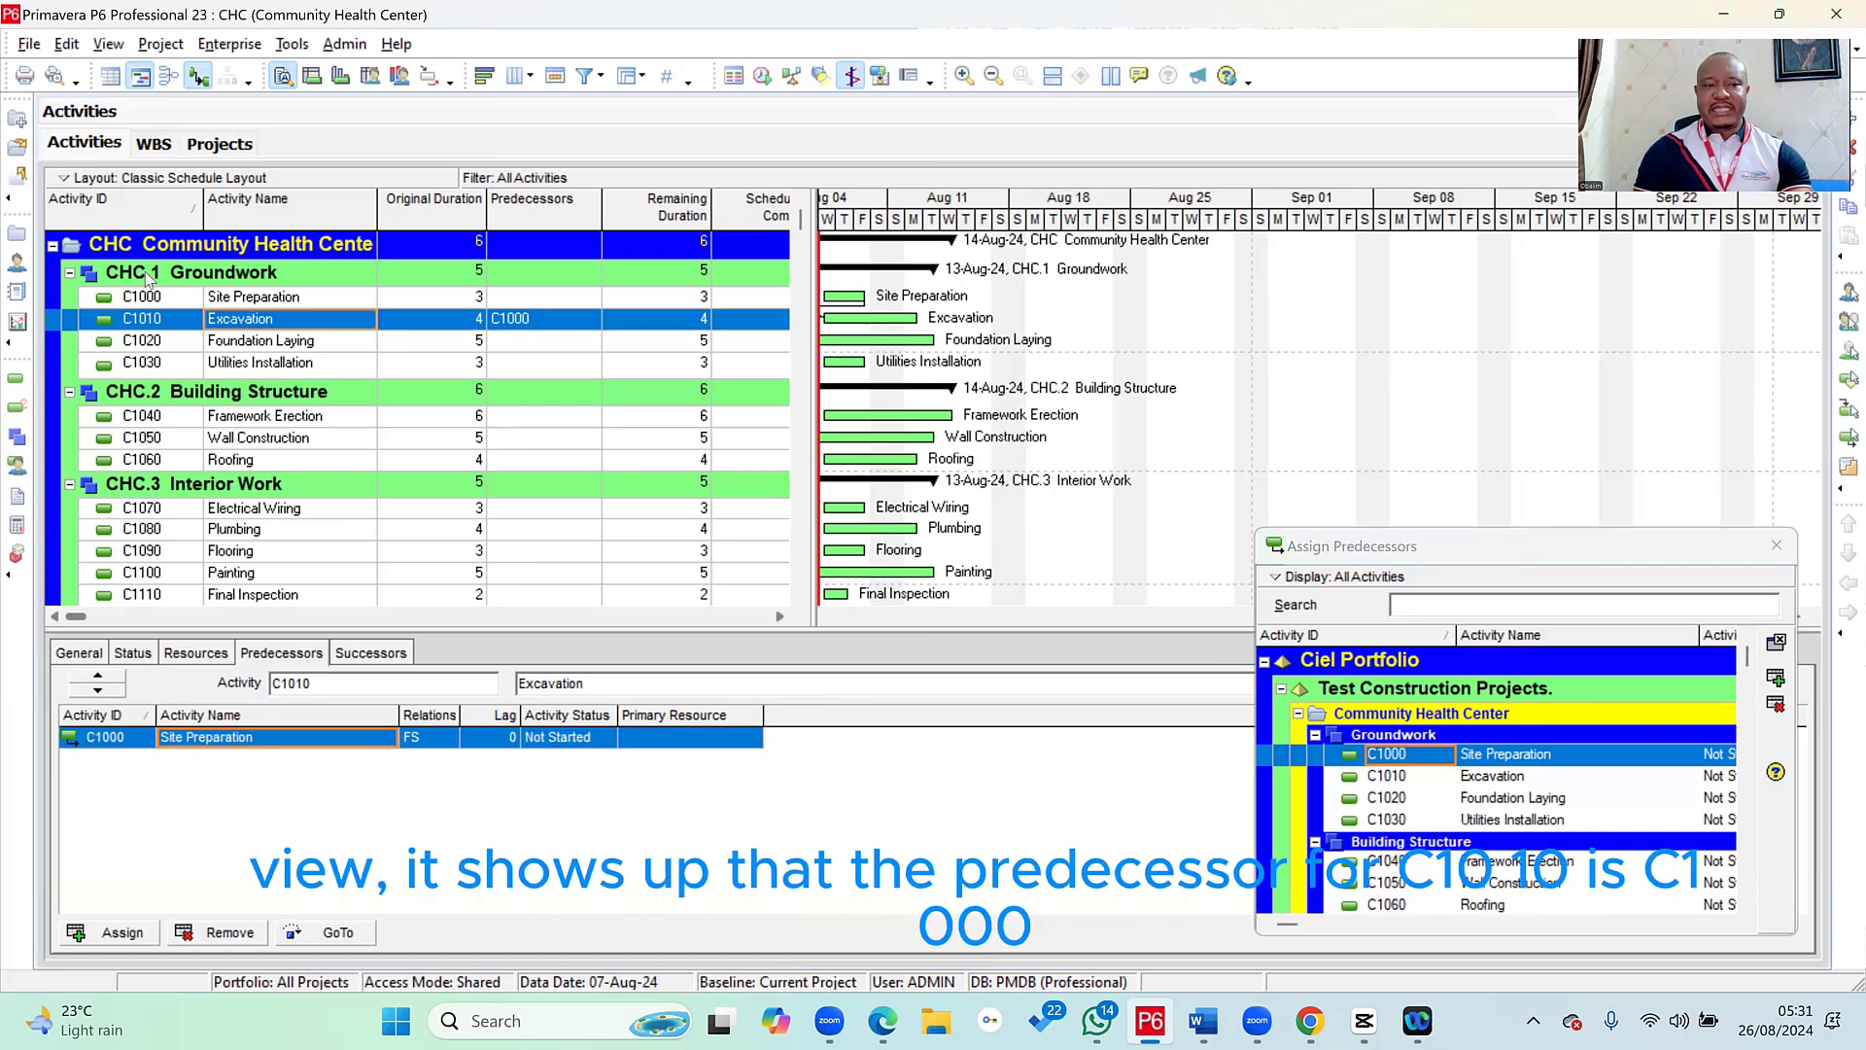
{"action": "left_click", "coordinate": [101, 741]}
{"action": "left_click", "coordinate": [250, 746]}
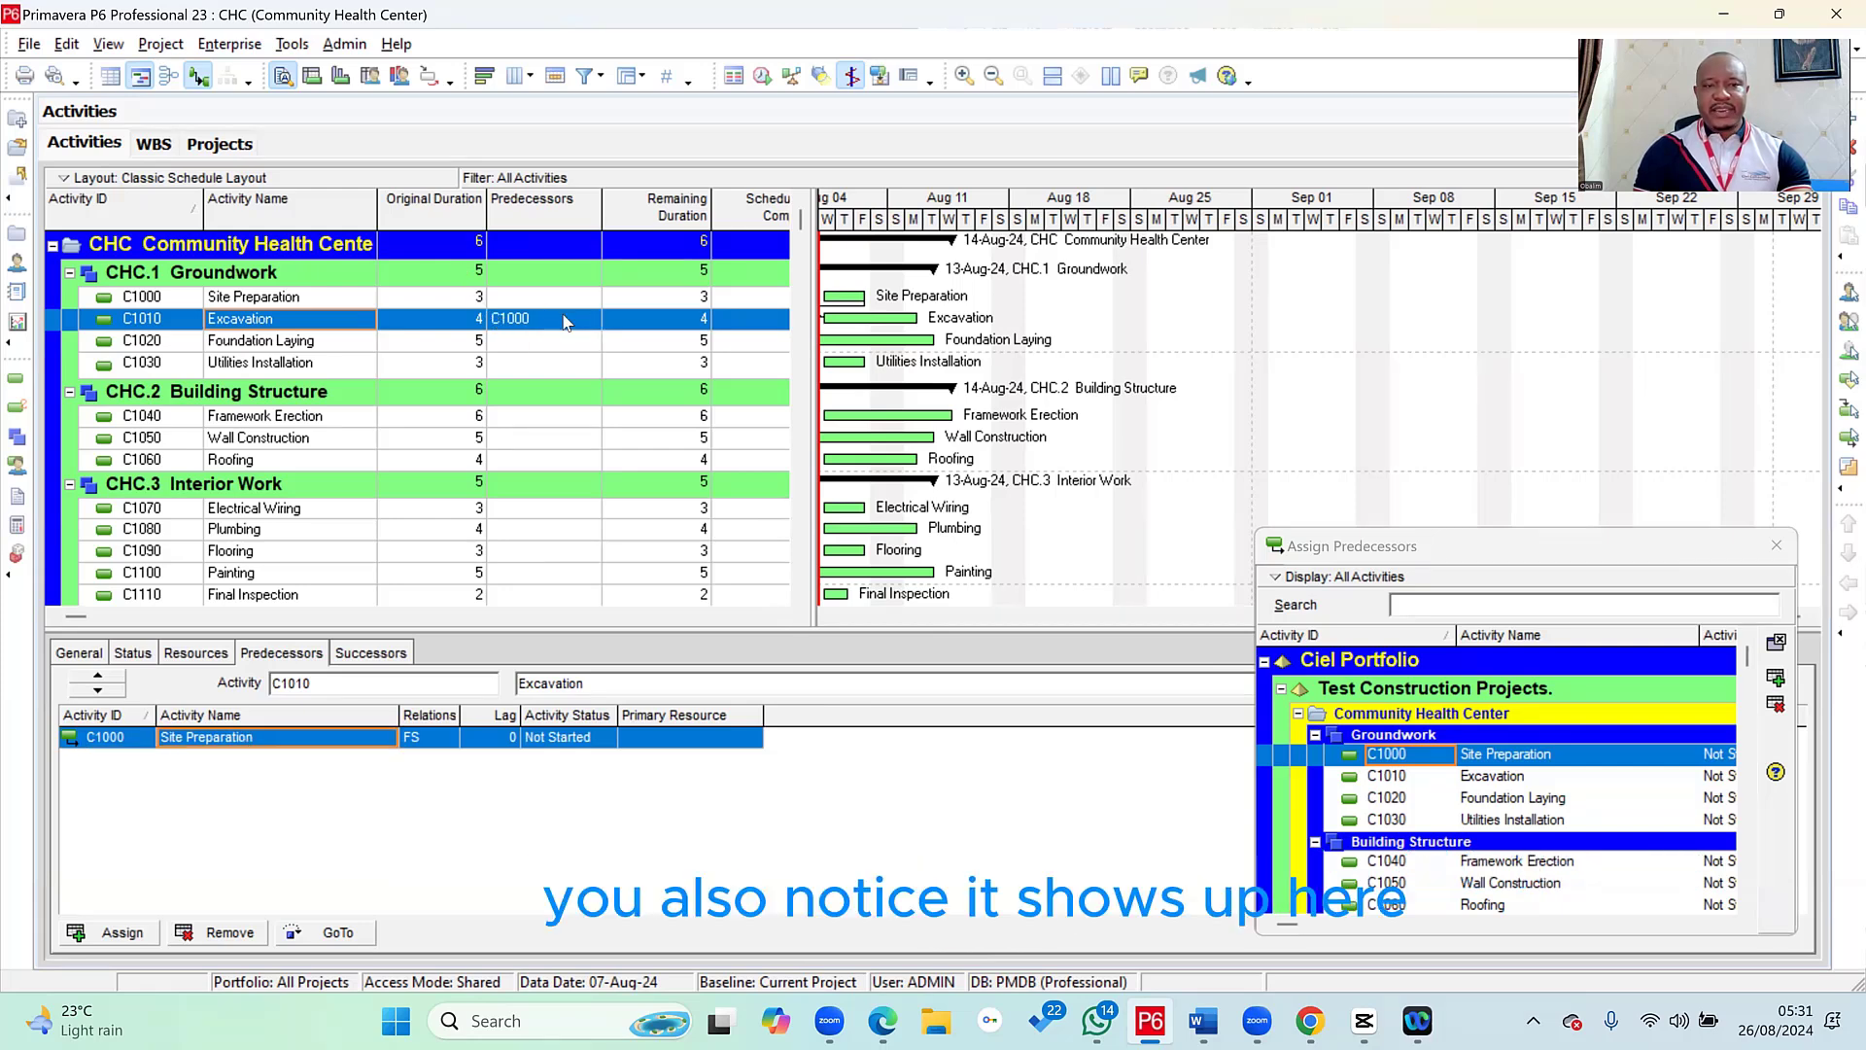
{"action": "left_click", "coordinate": [533, 311]}
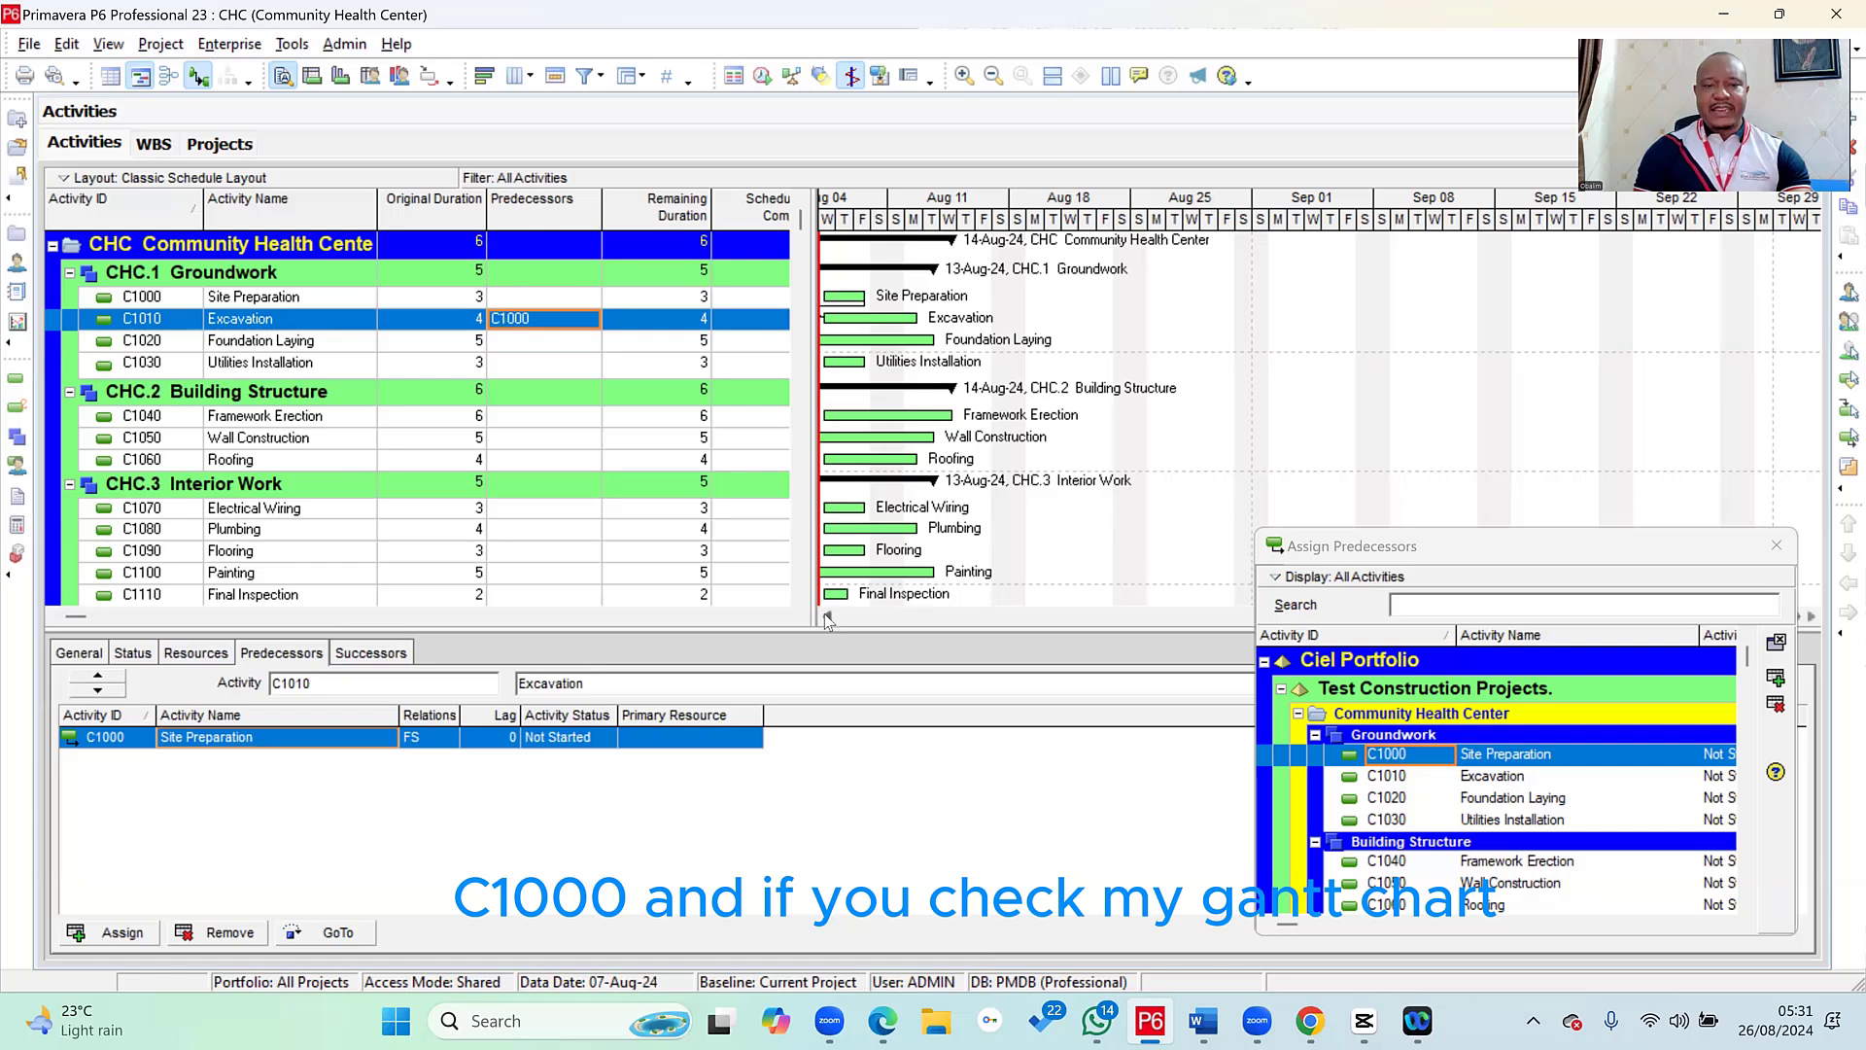
{"action": "left_click", "coordinate": [828, 617]}
{"action": "left_click", "coordinate": [828, 616]}
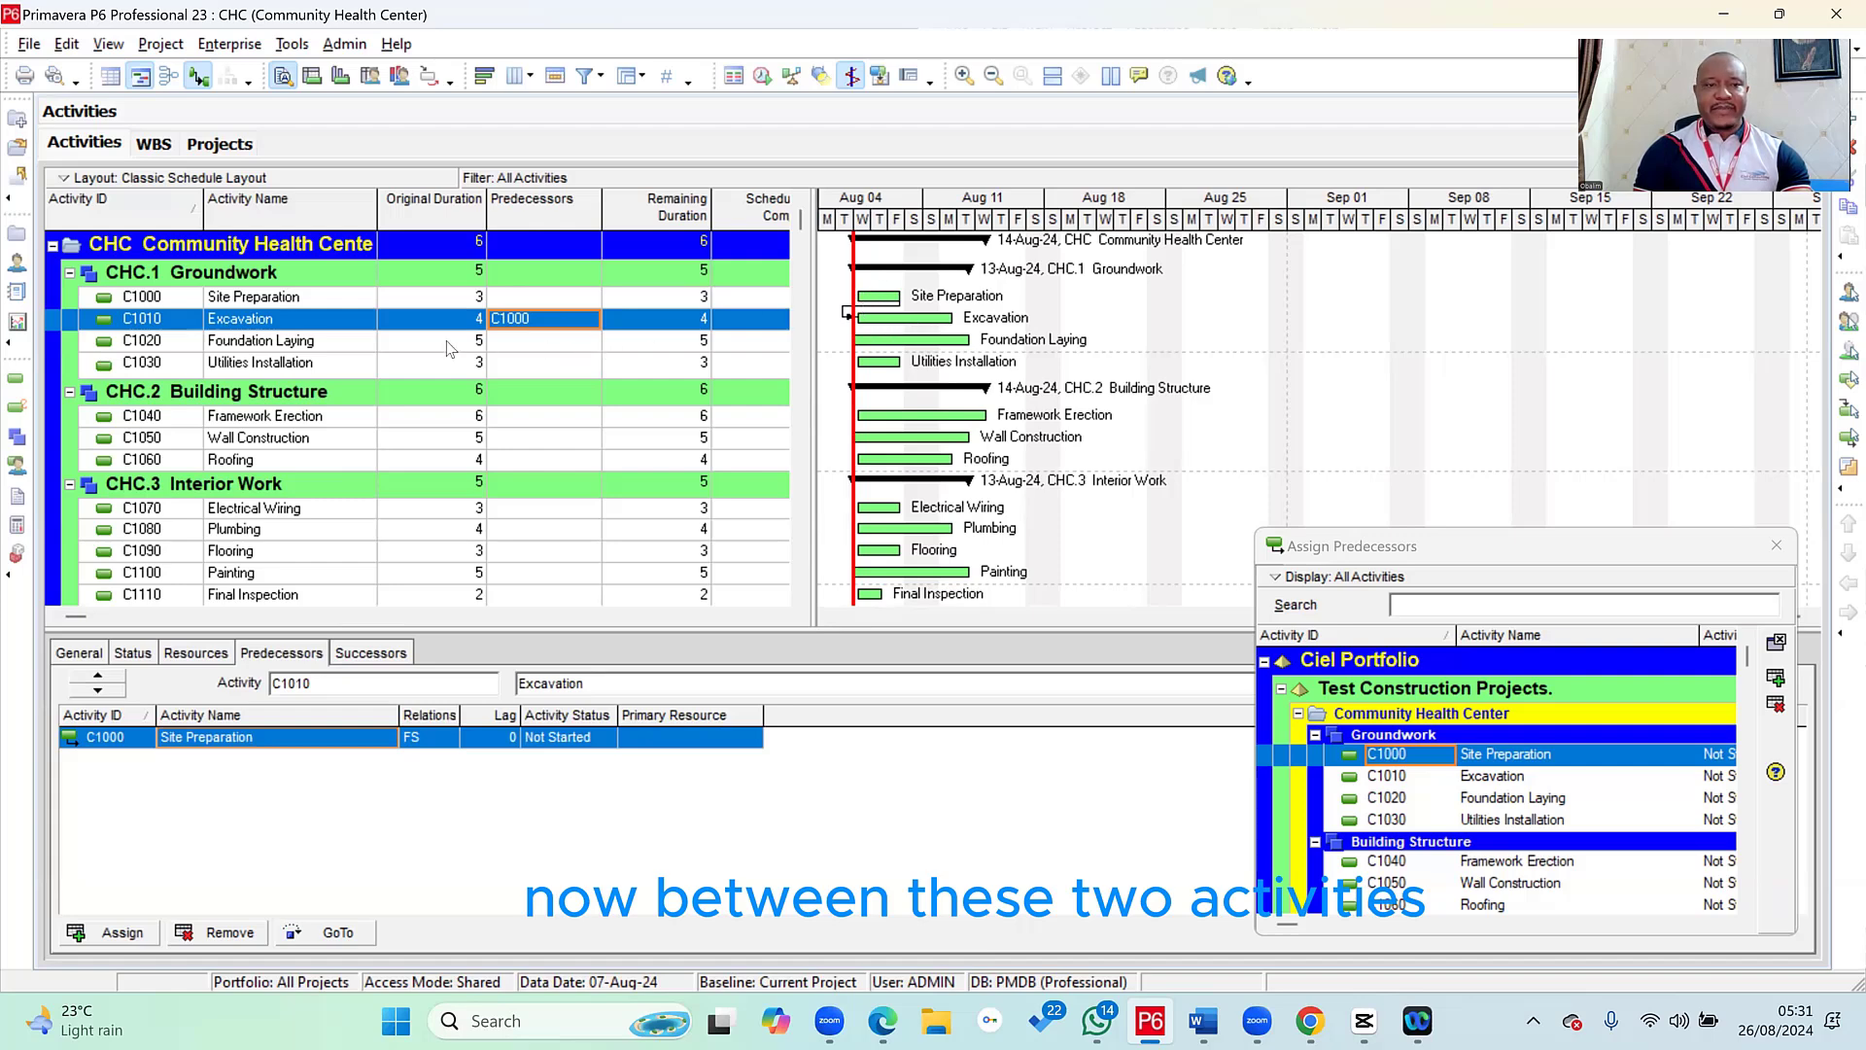
- Assign C1010 Excavation to Foundation Laying twice, creating FS and FF links, then select the FF link
{"action": "left_click", "coordinate": [290, 341]}
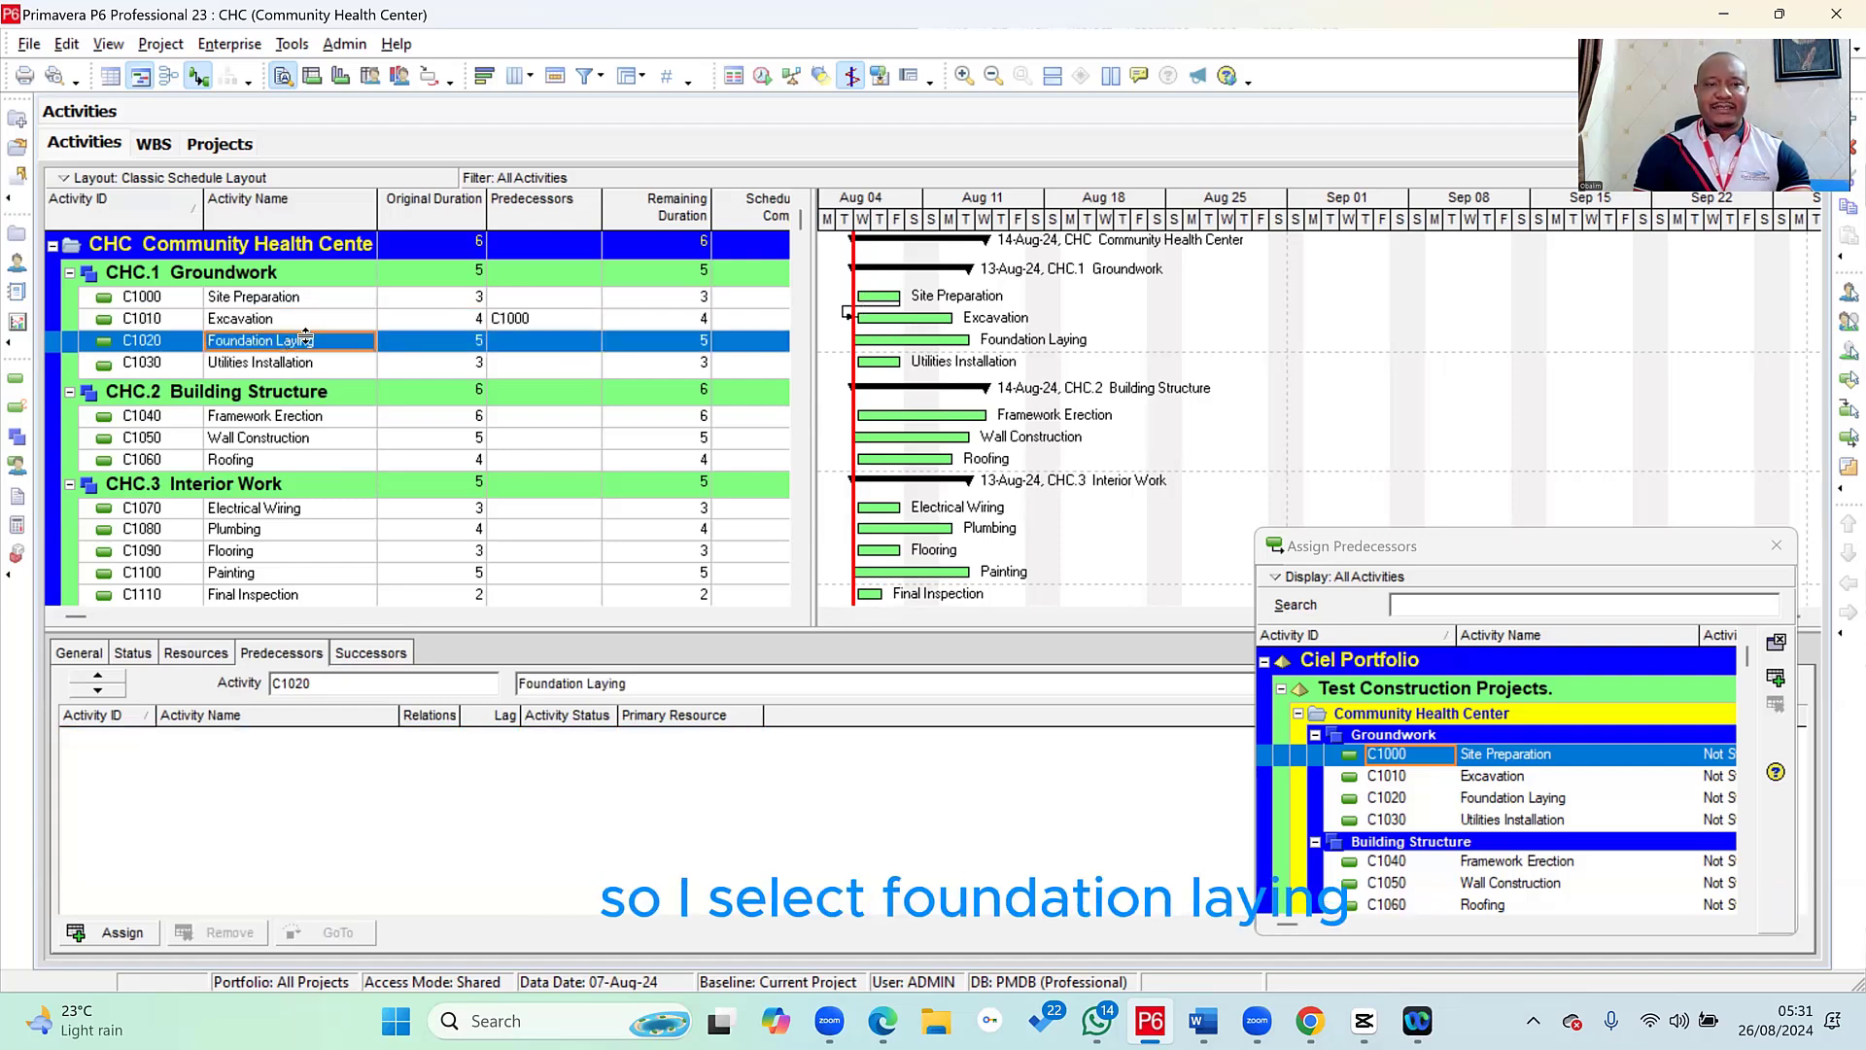
{"action": "left_click", "coordinate": [1494, 778]}
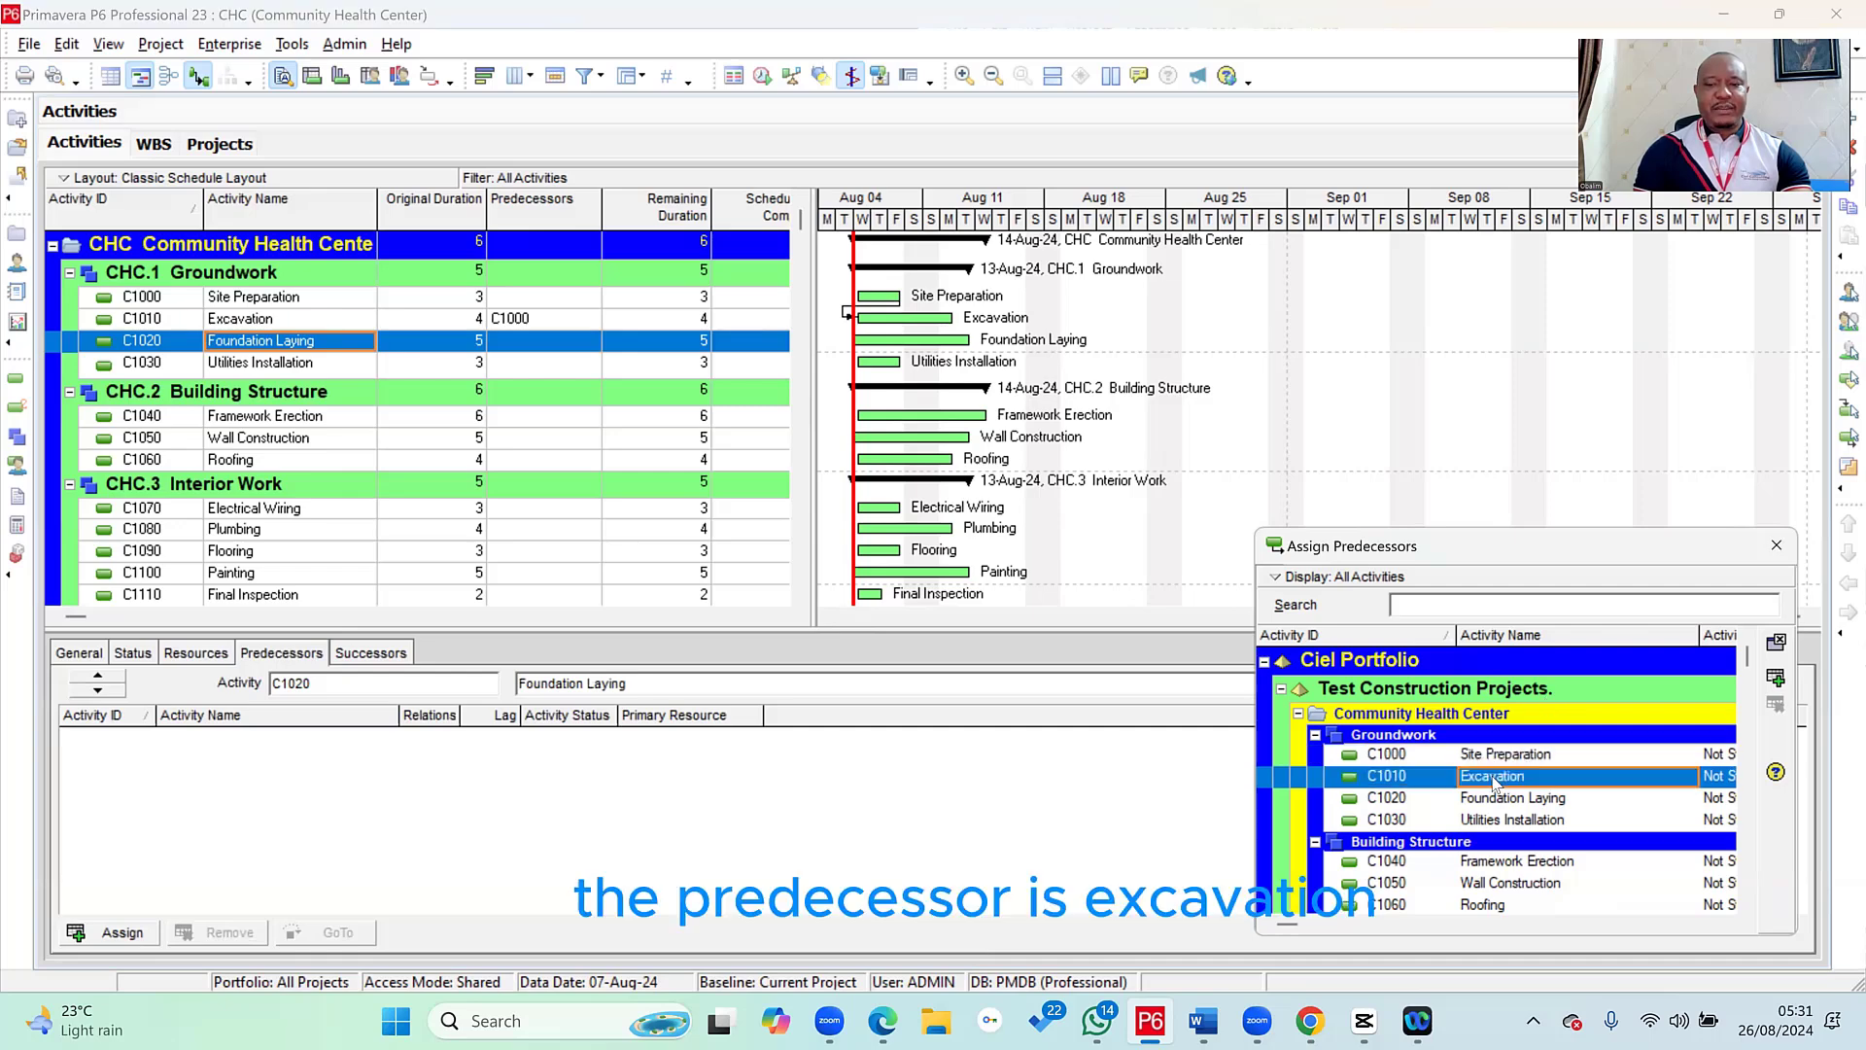
{"action": "left_click", "coordinate": [1779, 679]}
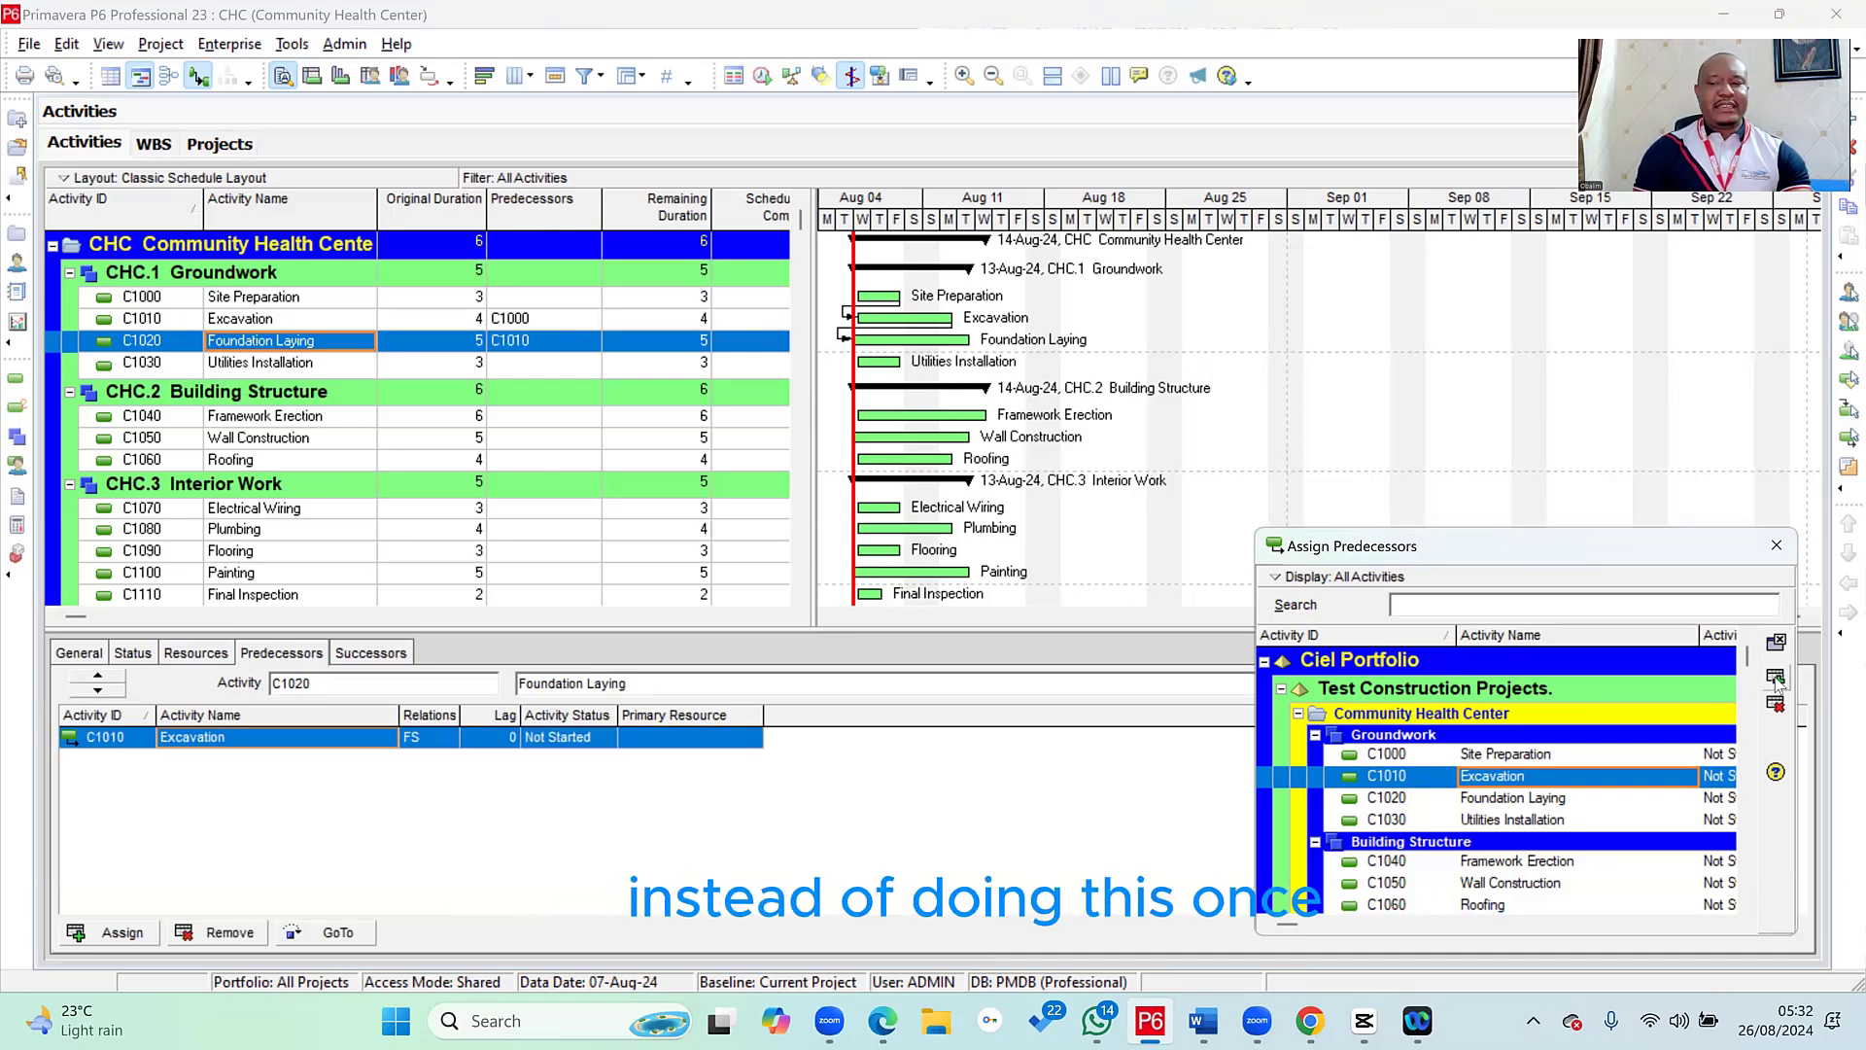
{"action": "left_click", "coordinate": [1780, 682]}
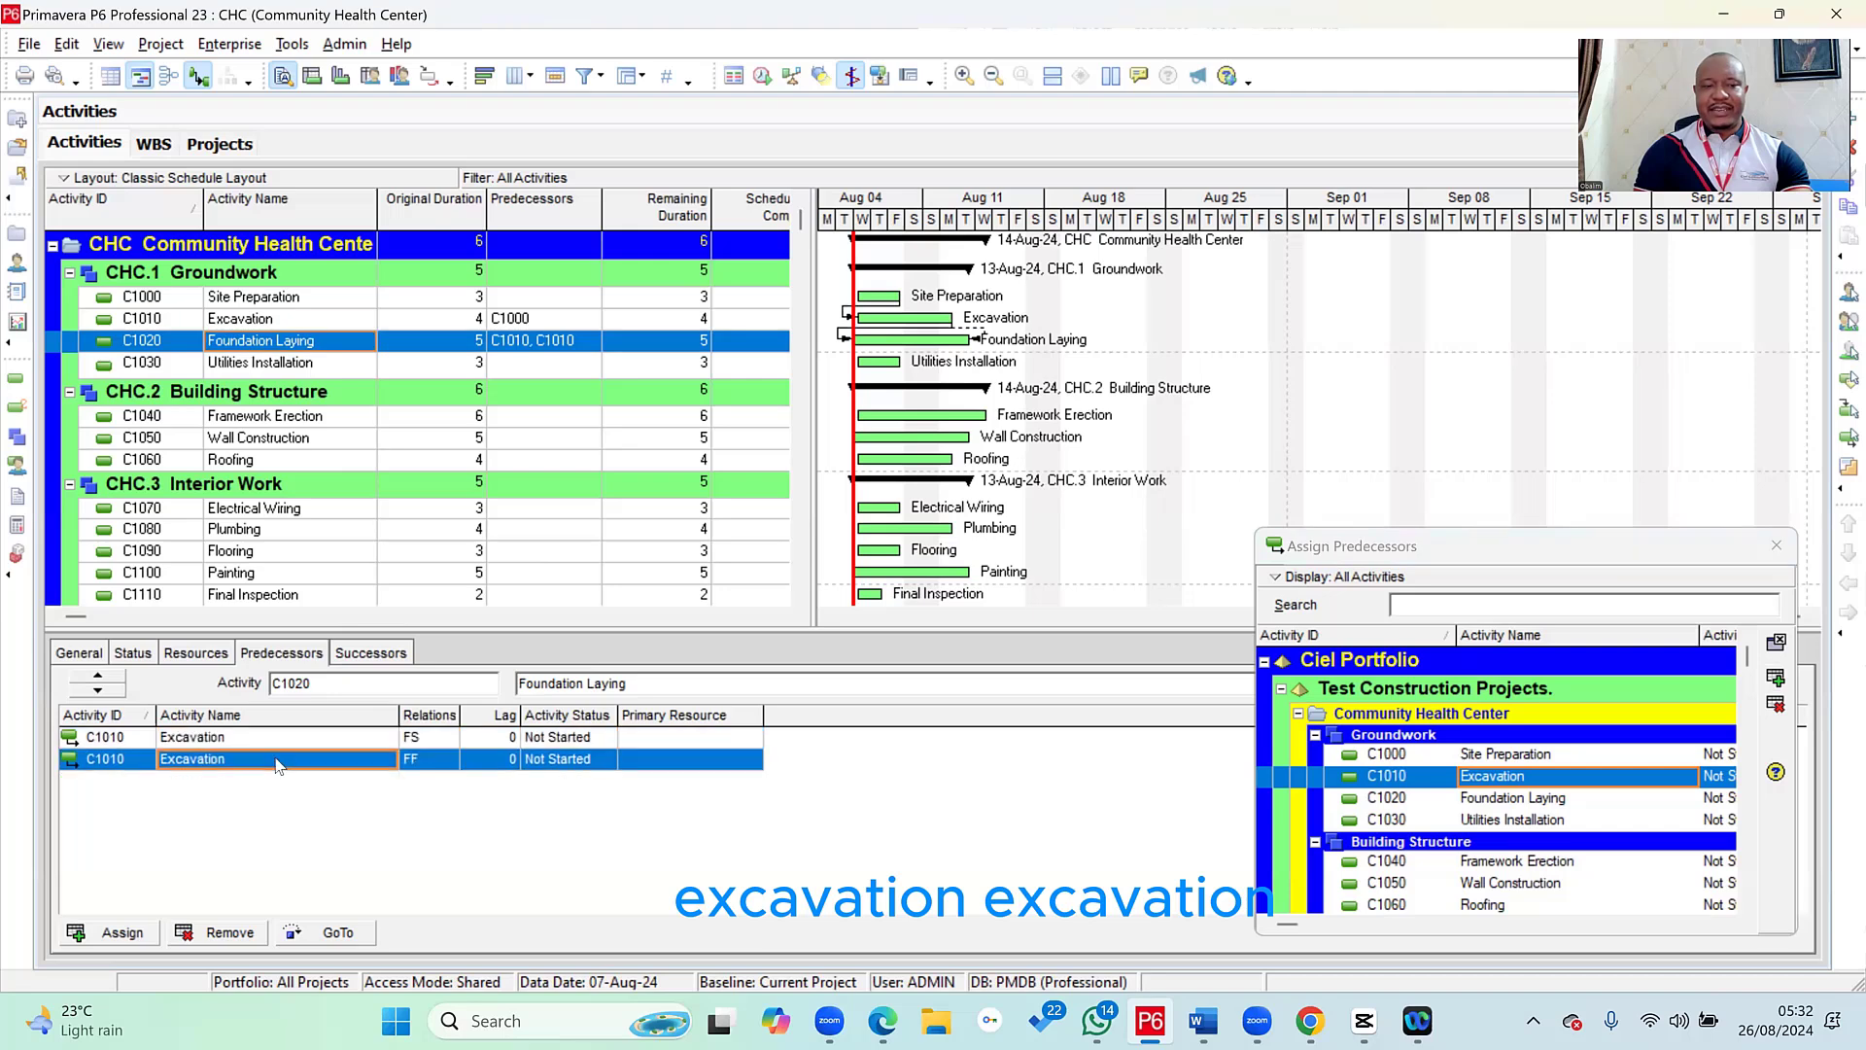
{"action": "left_click", "coordinate": [567, 346]}
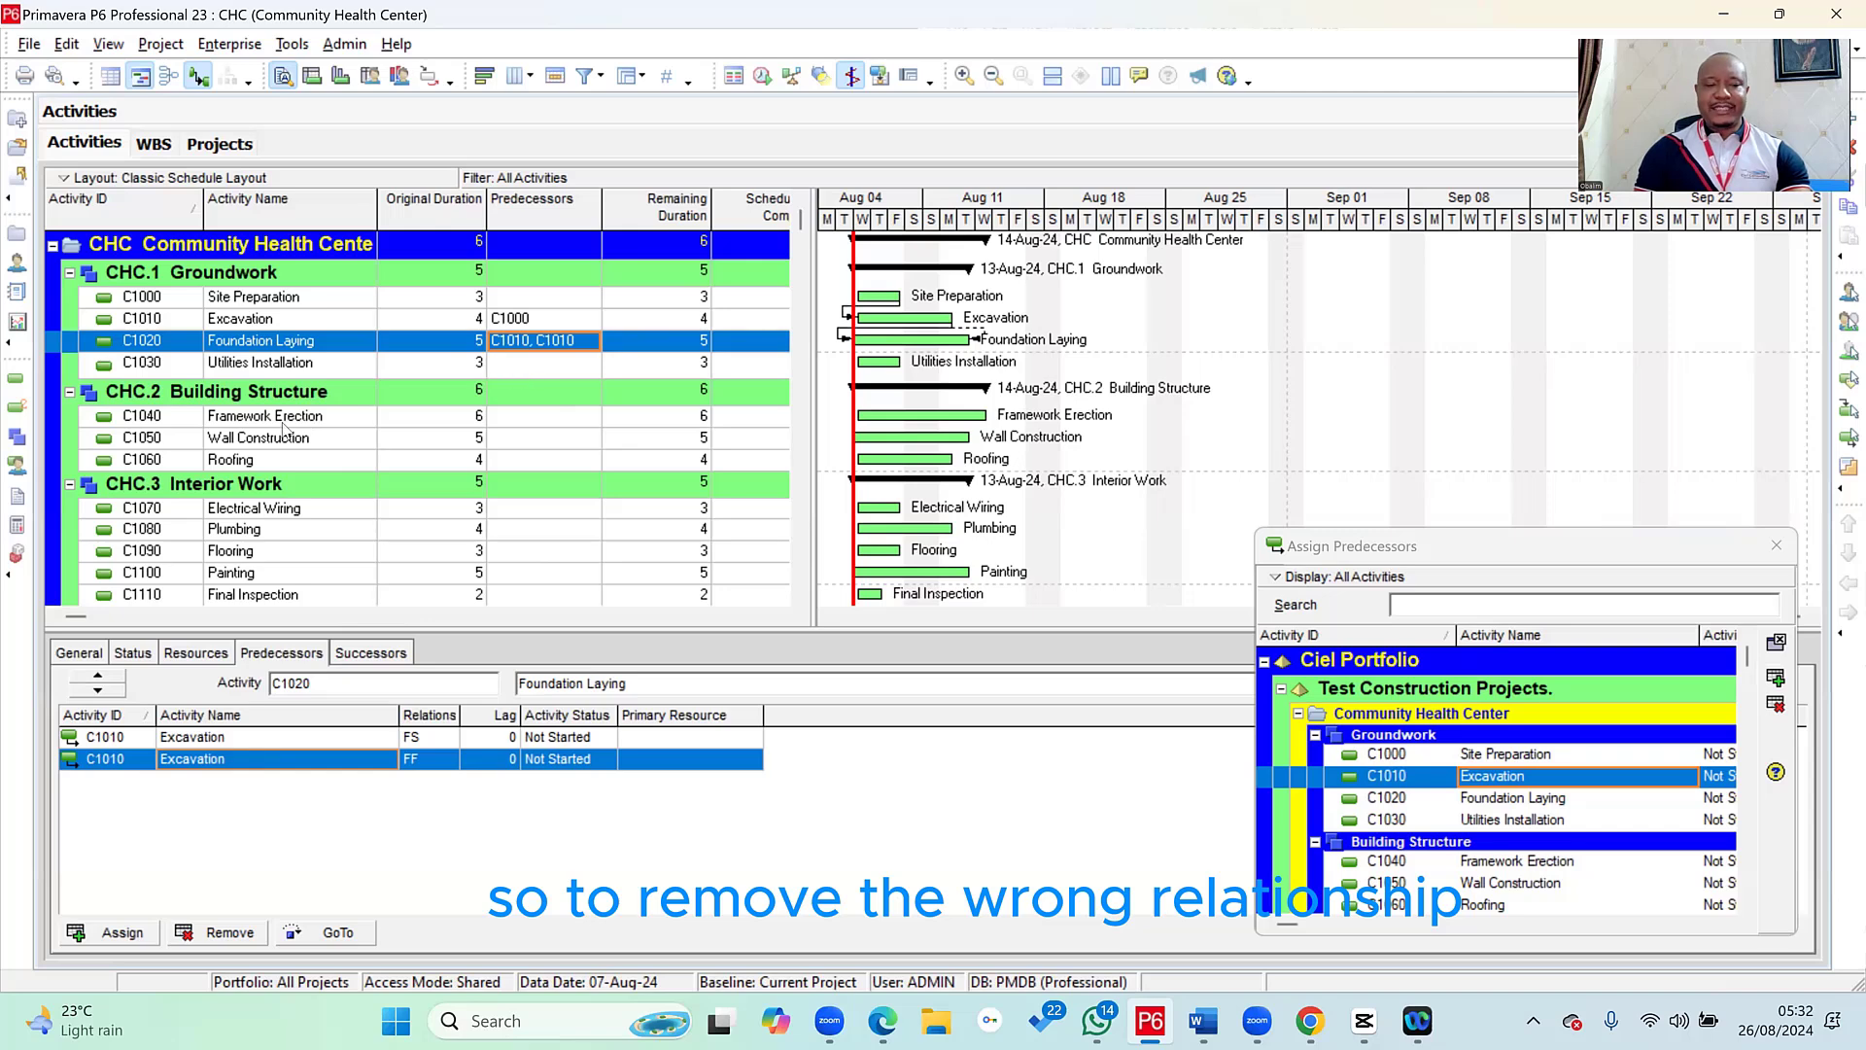
{"action": "left_click", "coordinate": [178, 762]}
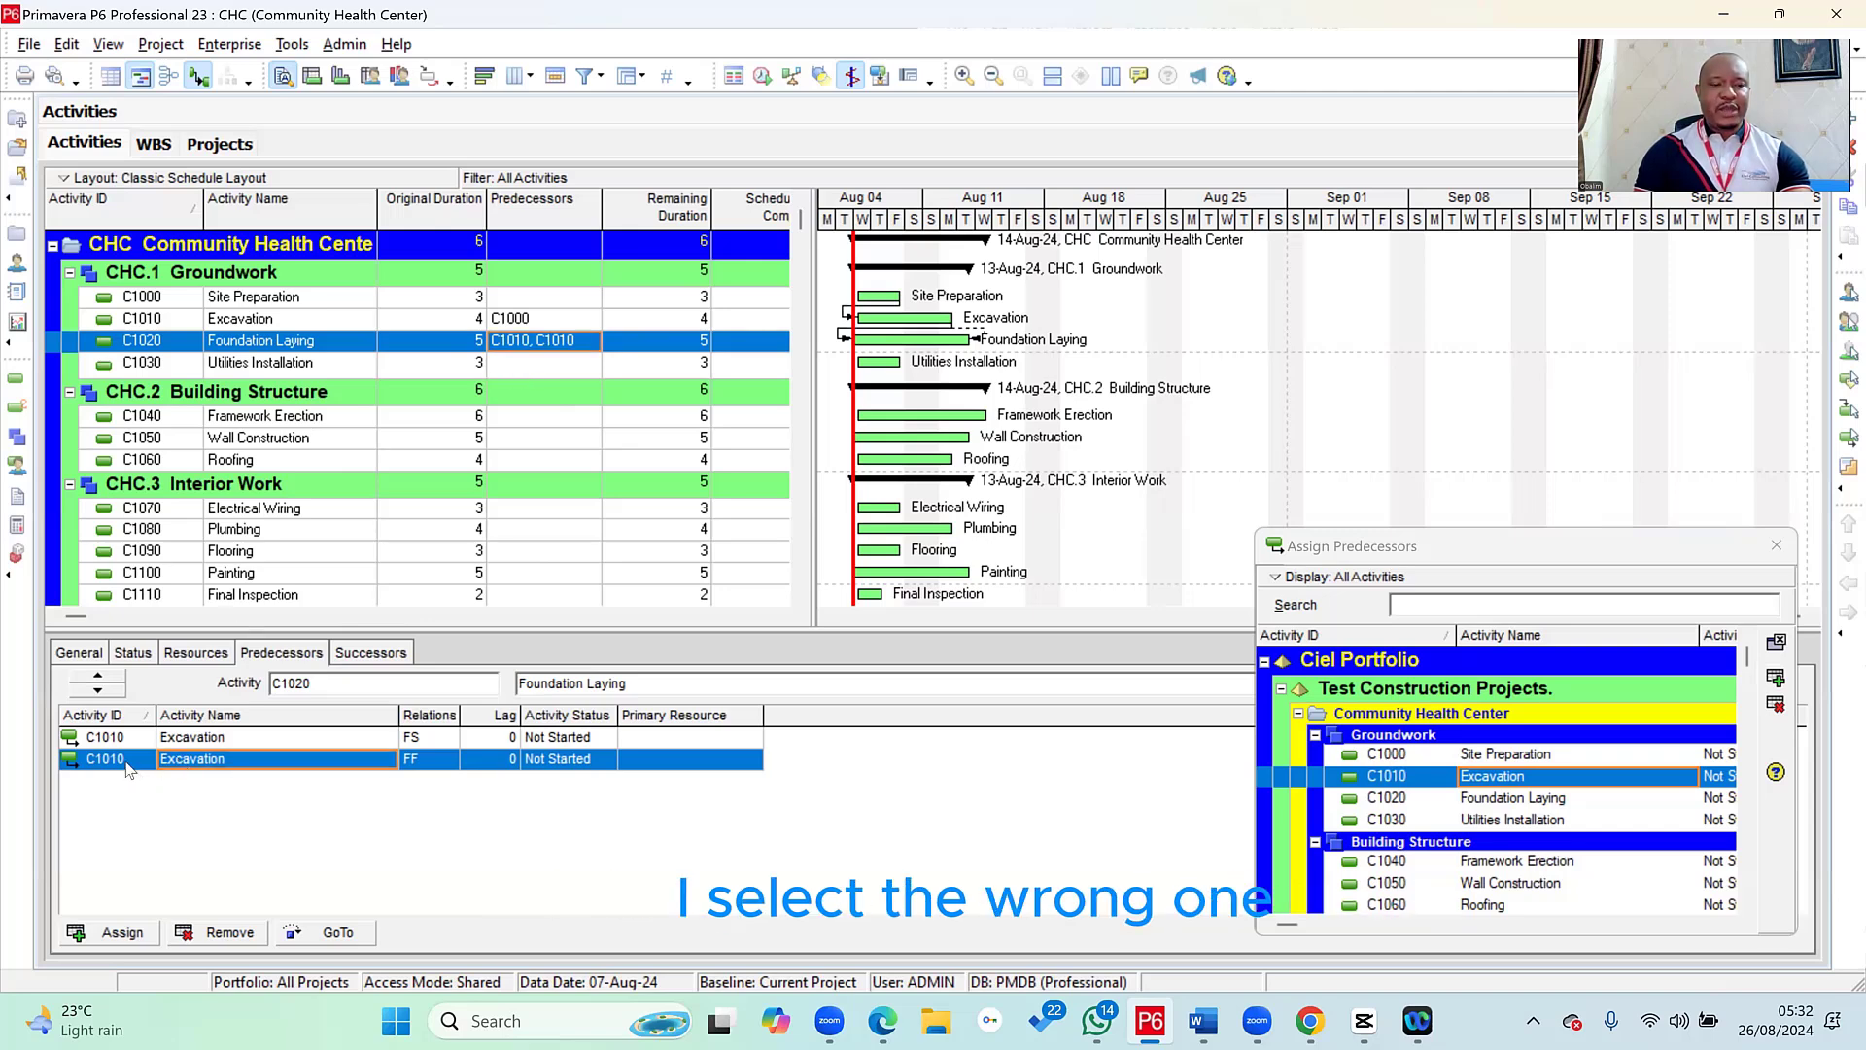
- Remove Foundation Laying's duplicate finish-to-finish C1010 link and confirm with Yes
{"action": "left_click", "coordinate": [233, 936]}
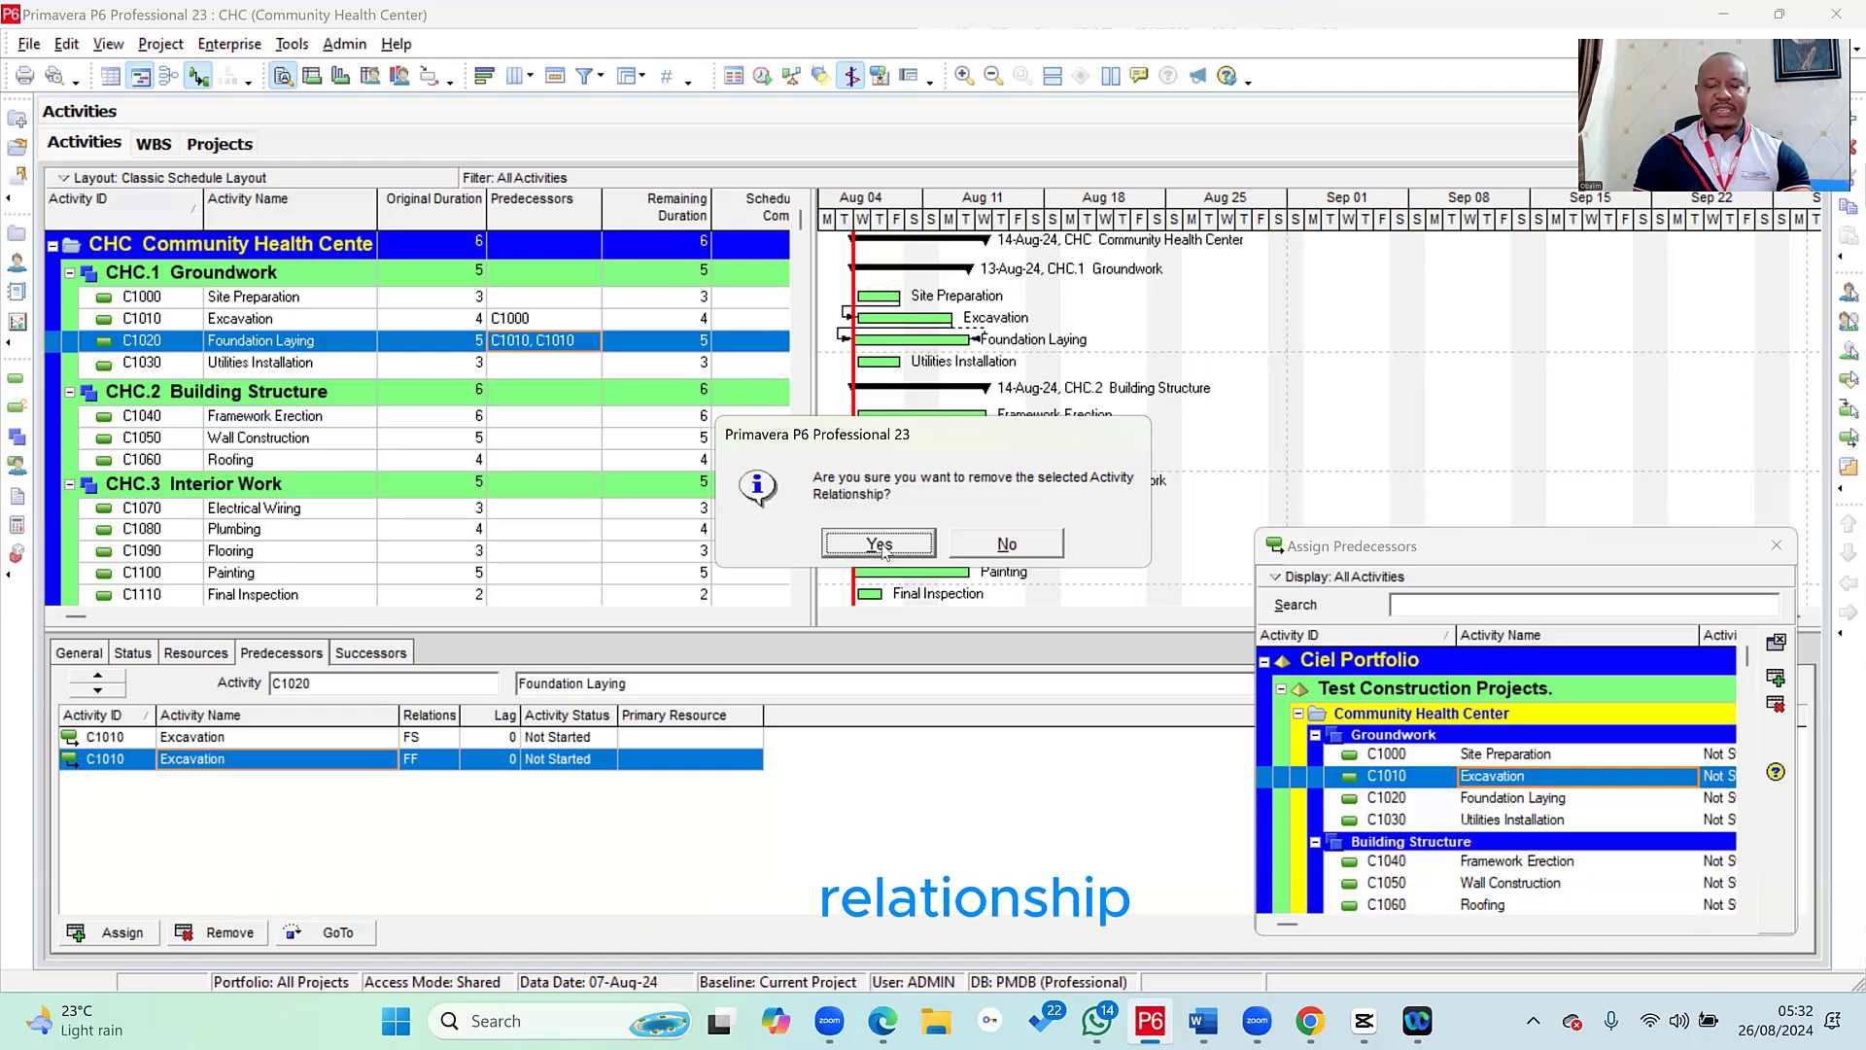
{"action": "left_click", "coordinate": [880, 544]}
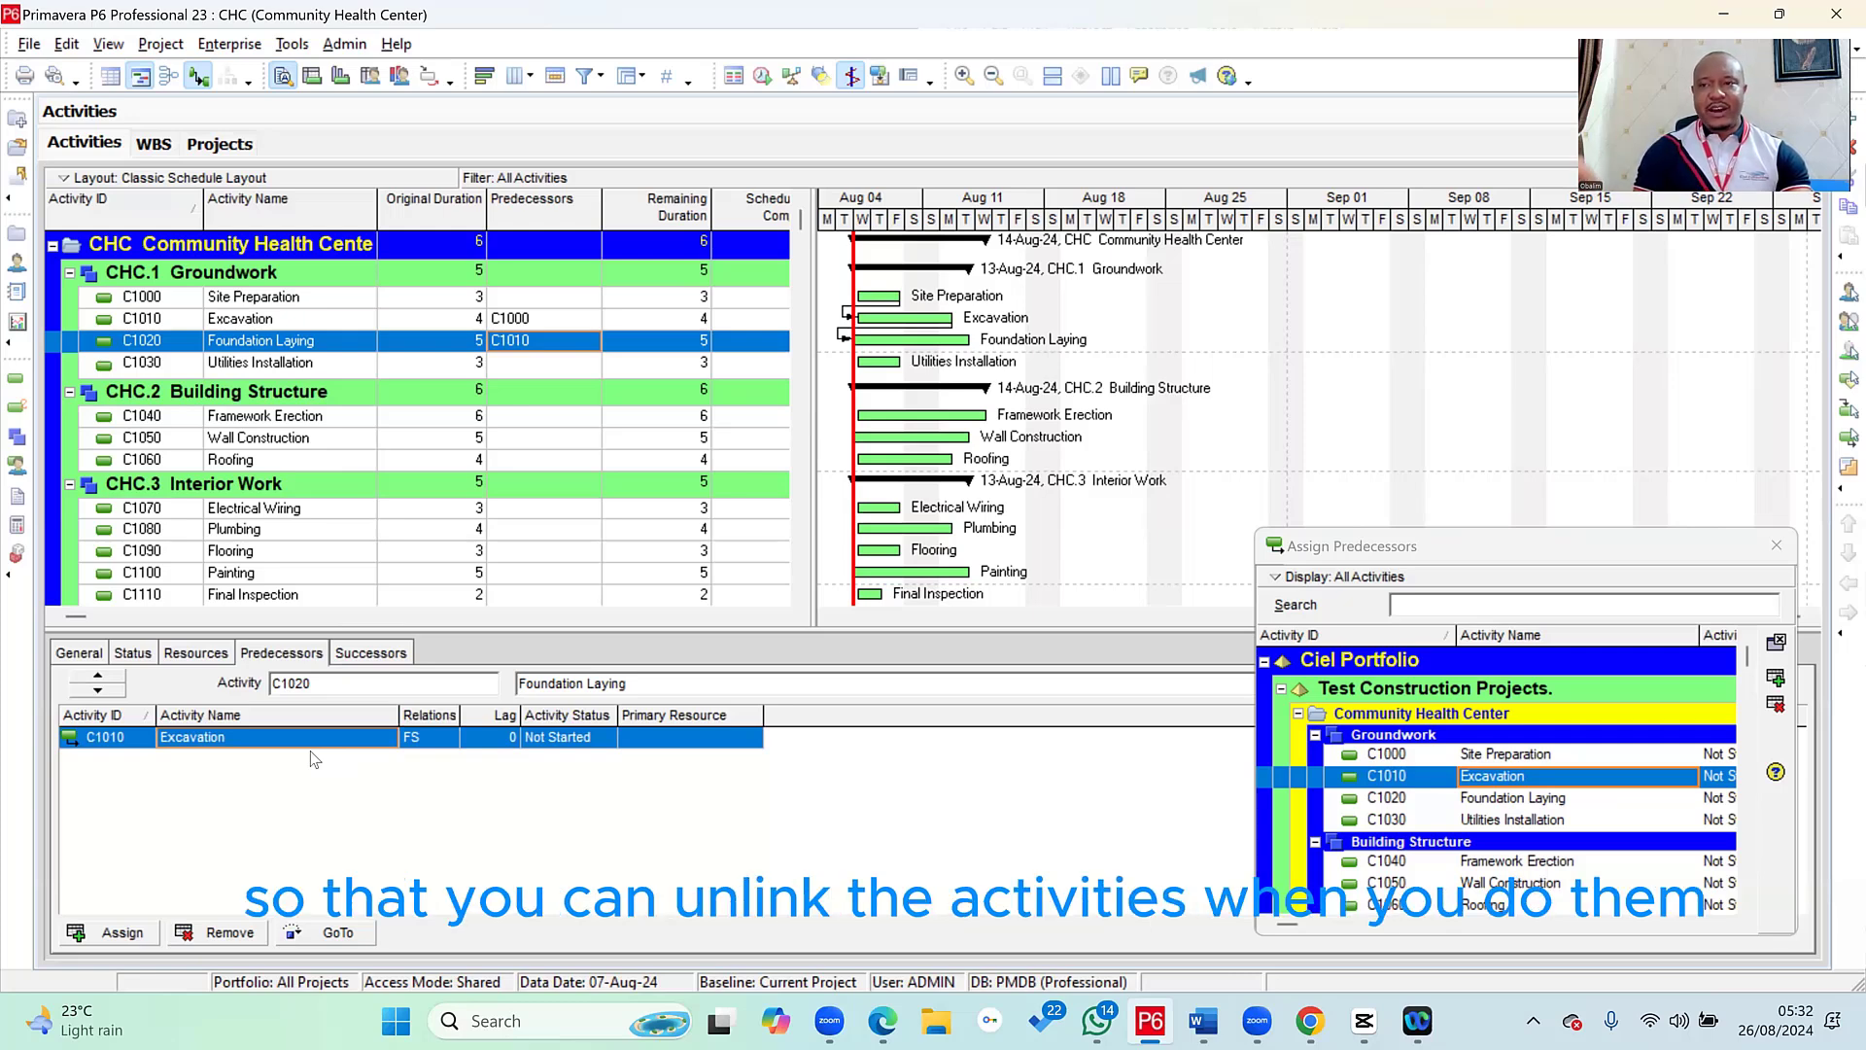
- Select the C1030 Utilities Installation activity in the table
{"action": "left_click", "coordinate": [289, 364]}
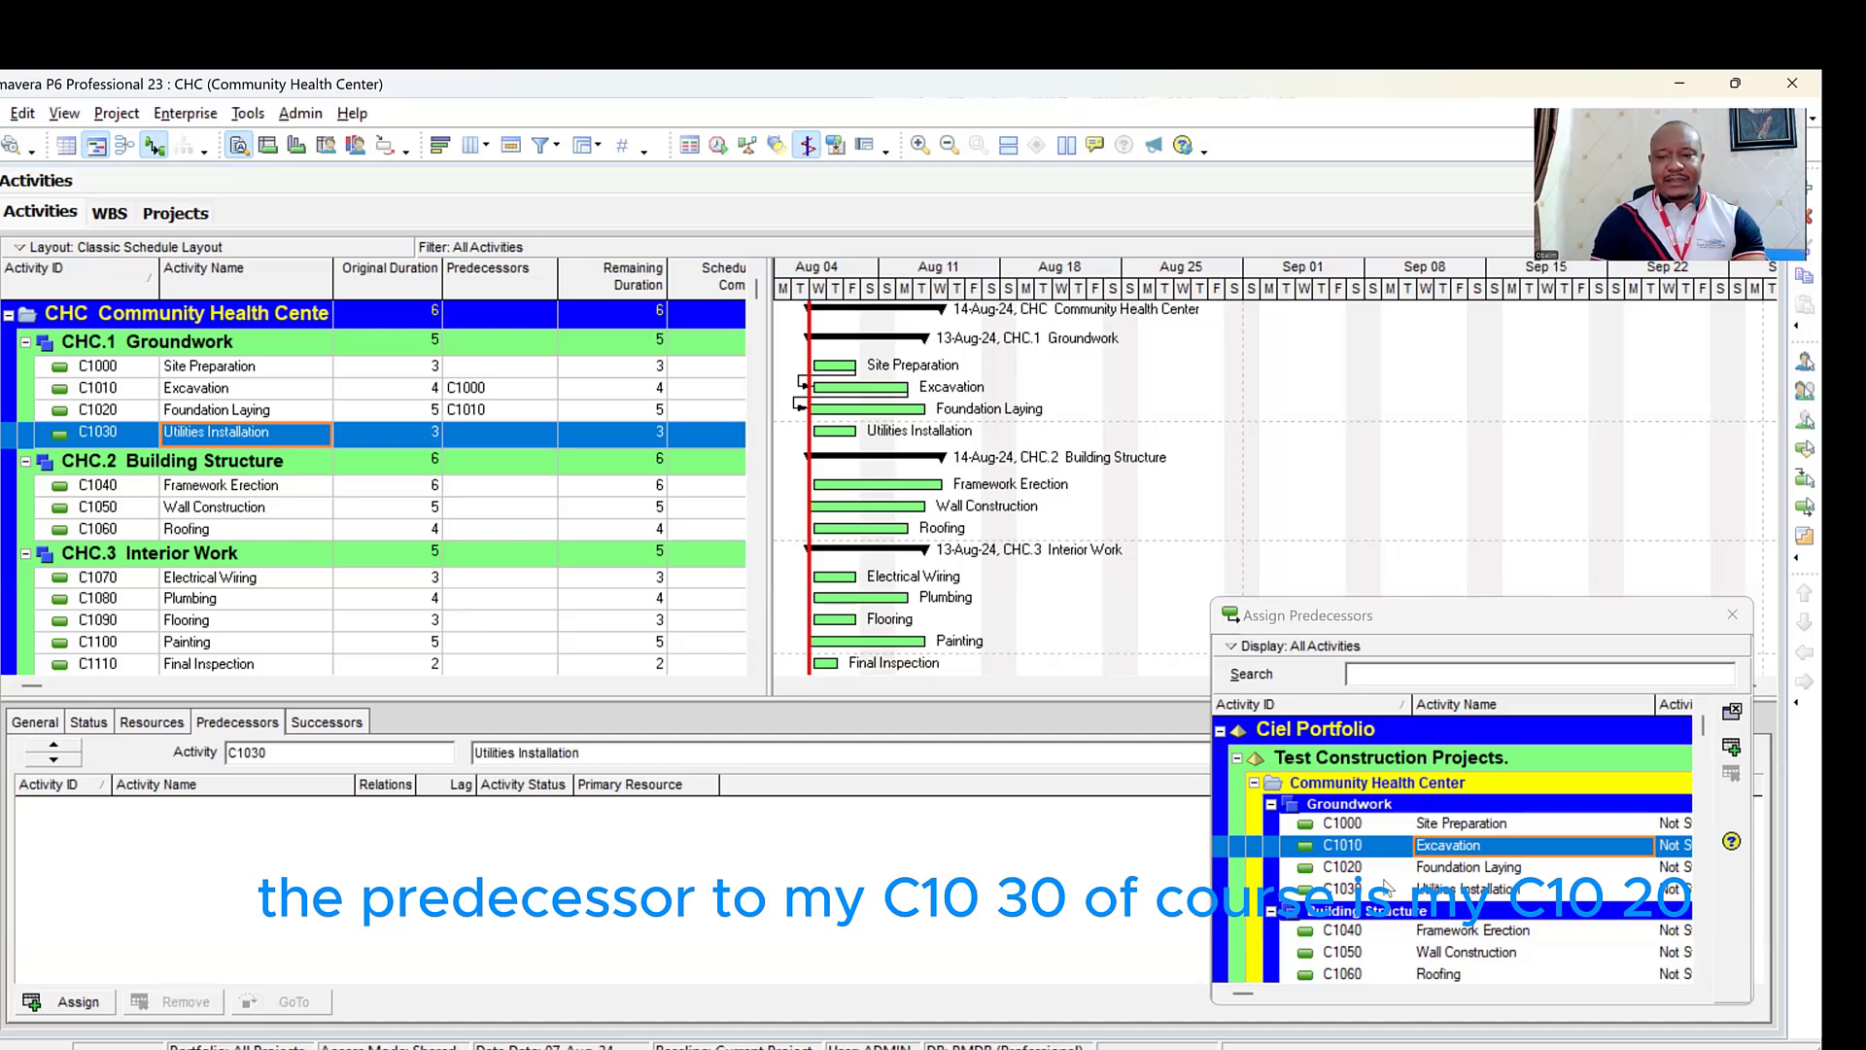
- Make Foundation Laying precede Utilities Installation, then Utilities before Framework, and Framework before Wall Construction
{"action": "left_click", "coordinate": [1444, 868]}
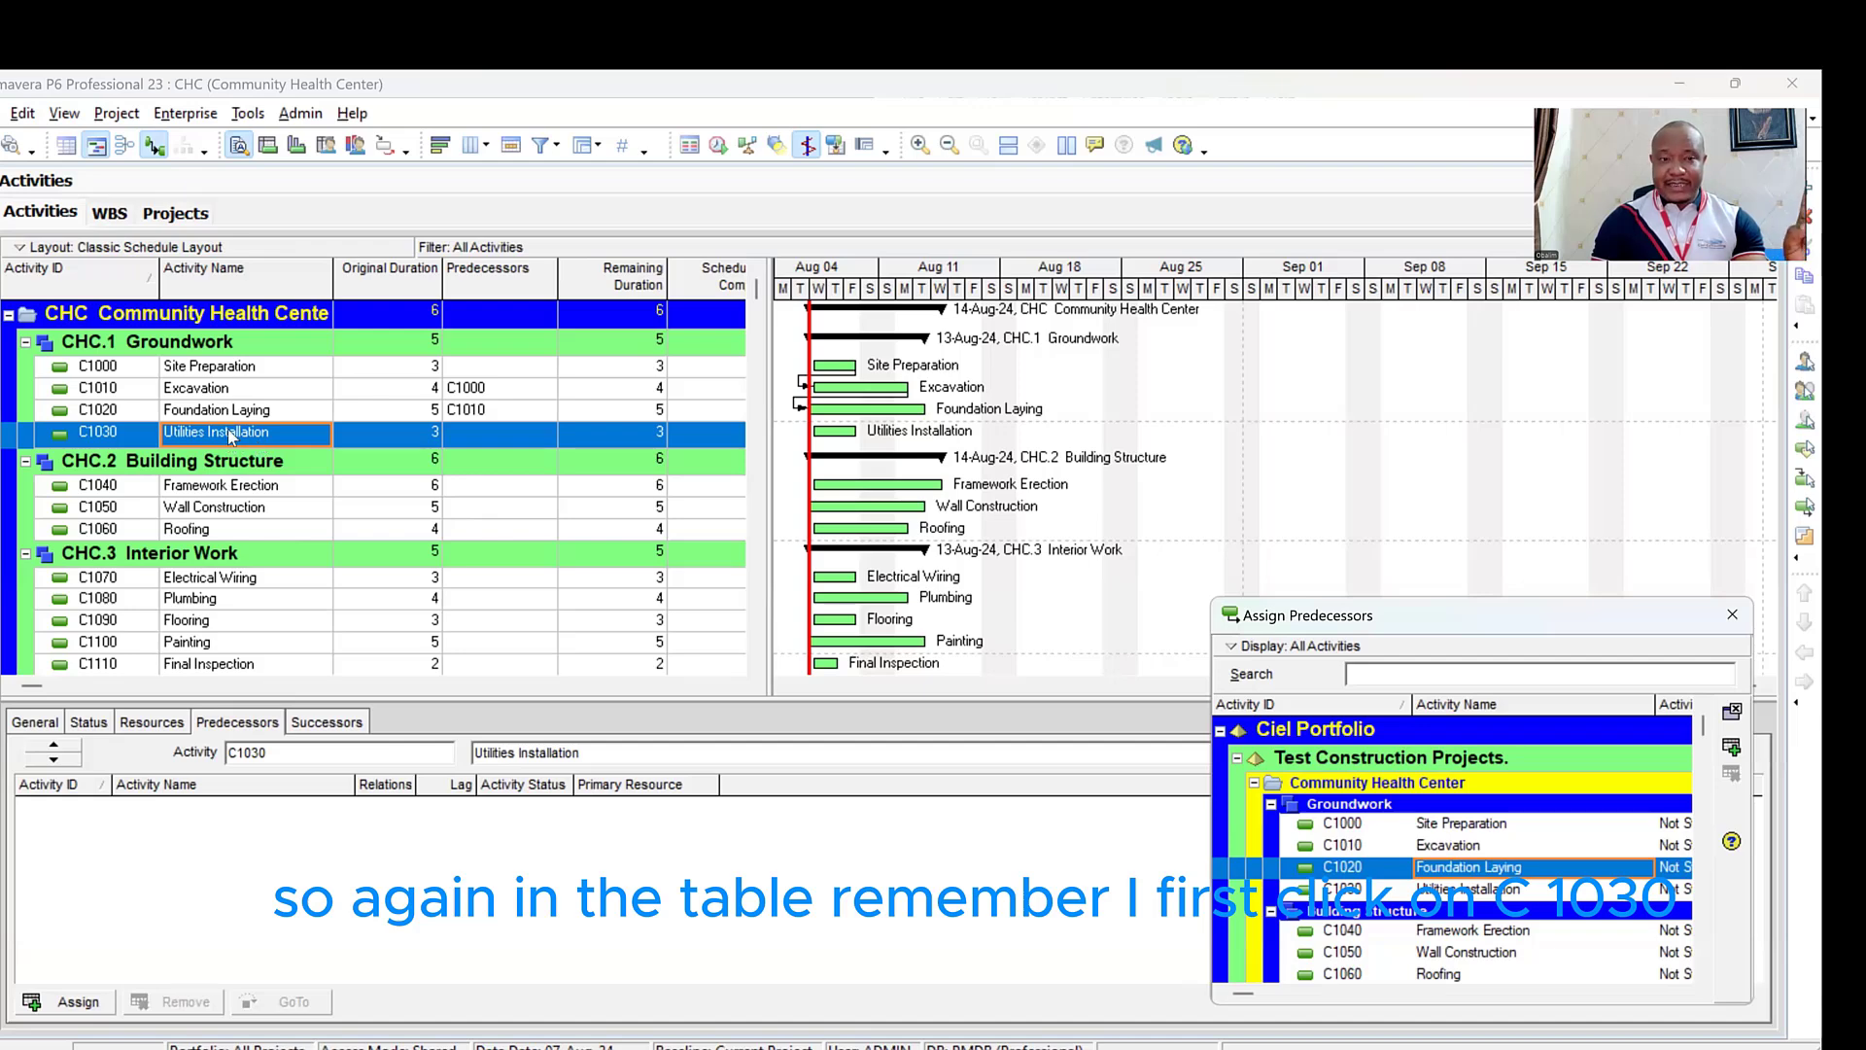
{"action": "left_click", "coordinate": [1372, 871]}
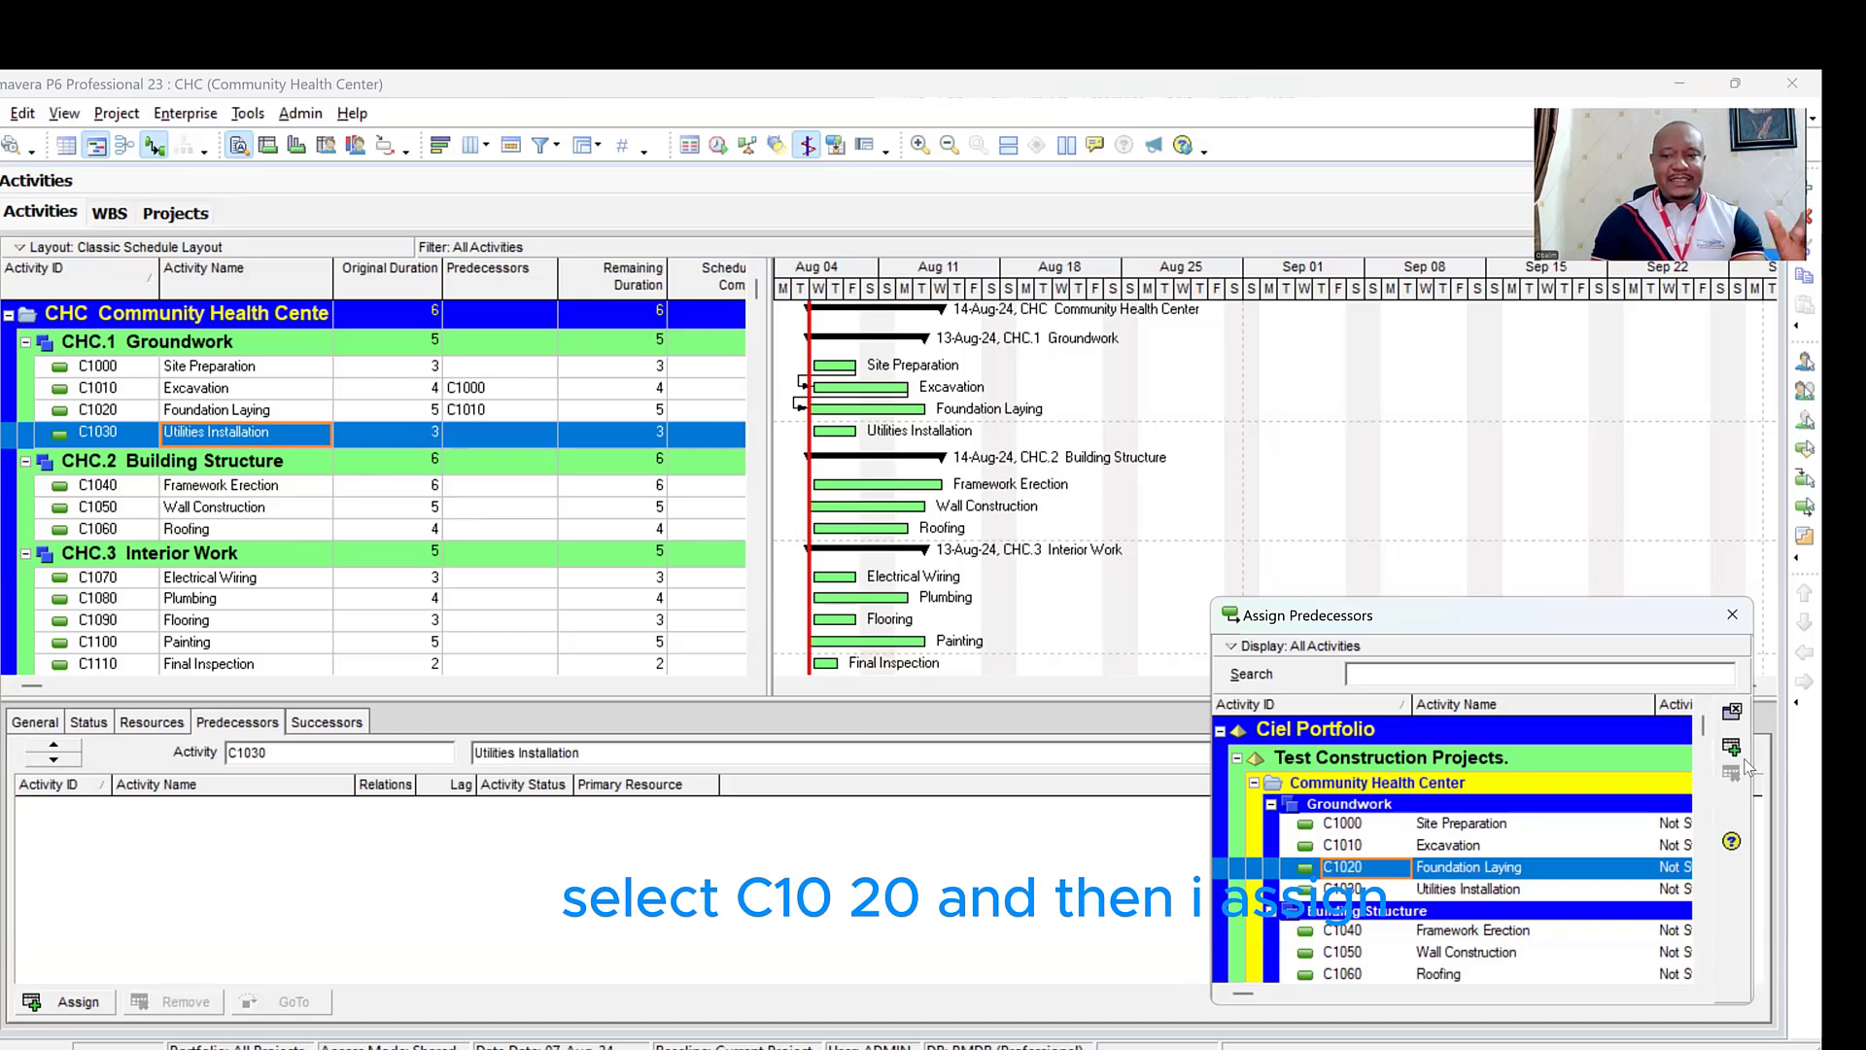
{"action": "left_click", "coordinate": [241, 485]}
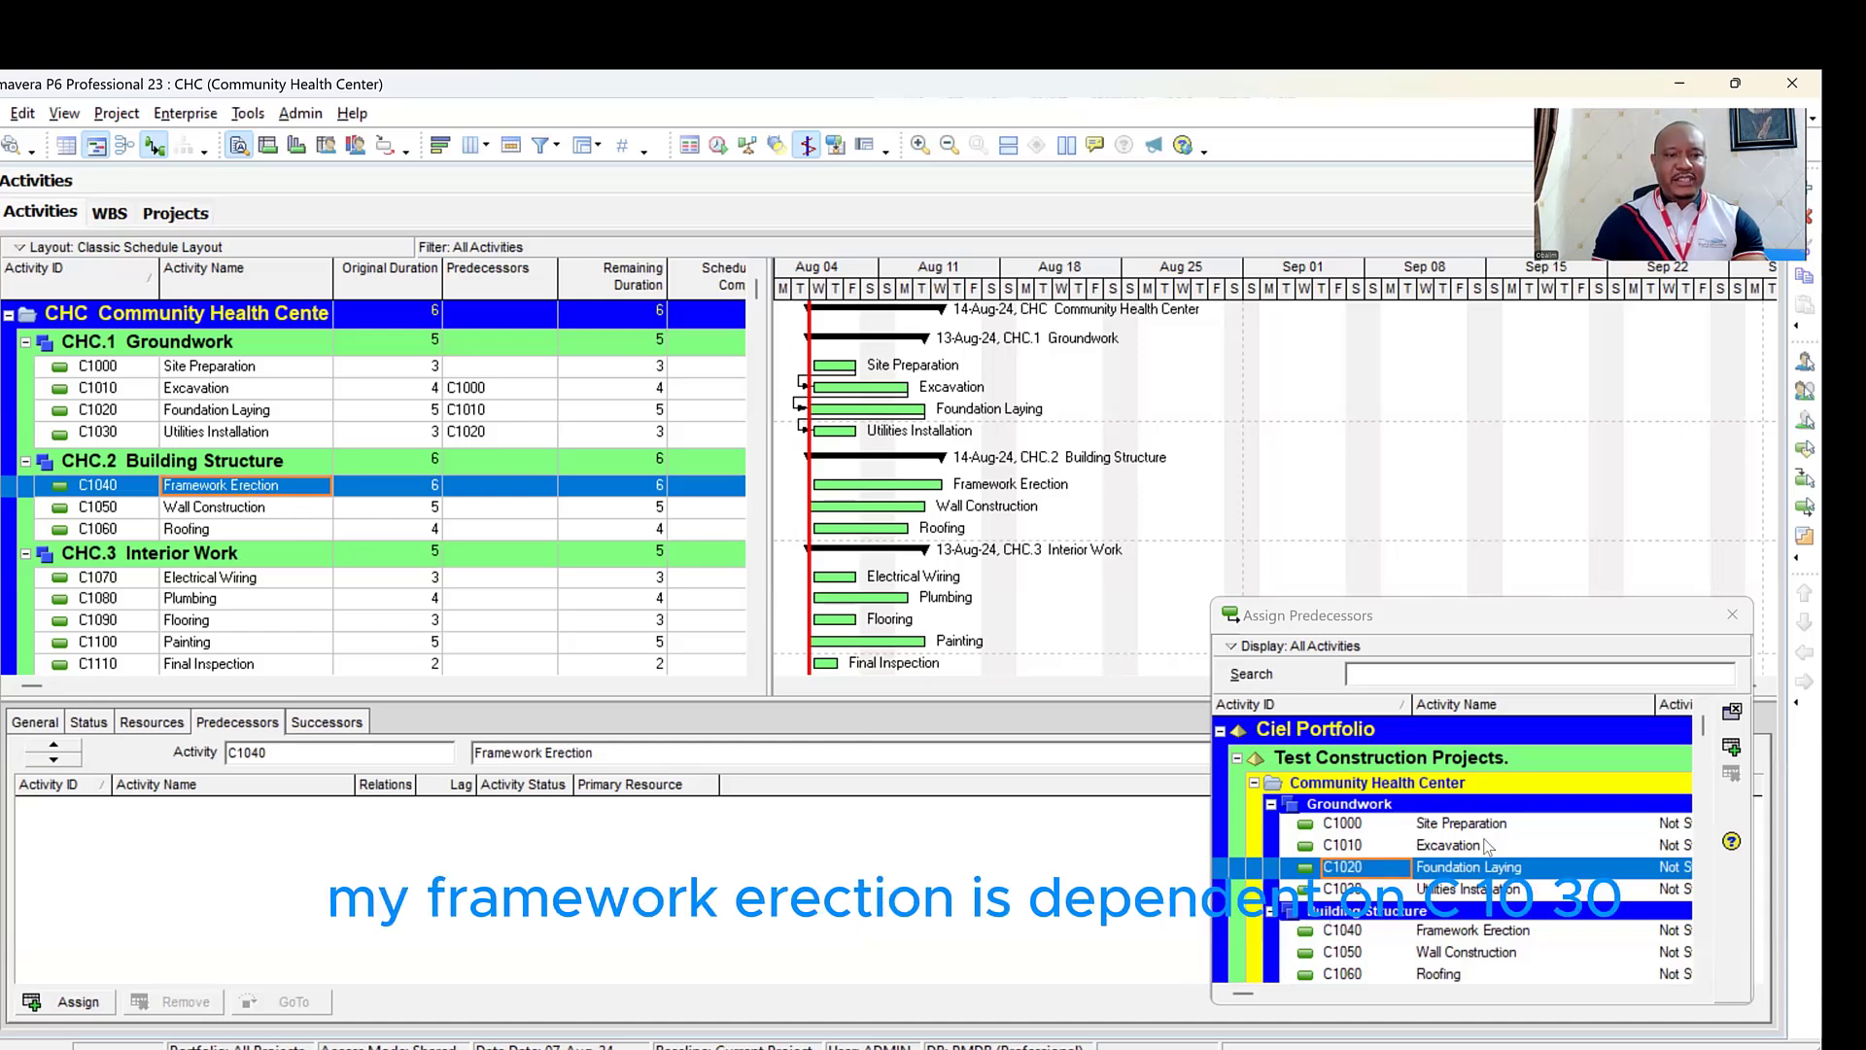
{"action": "left_click", "coordinate": [1468, 889]}
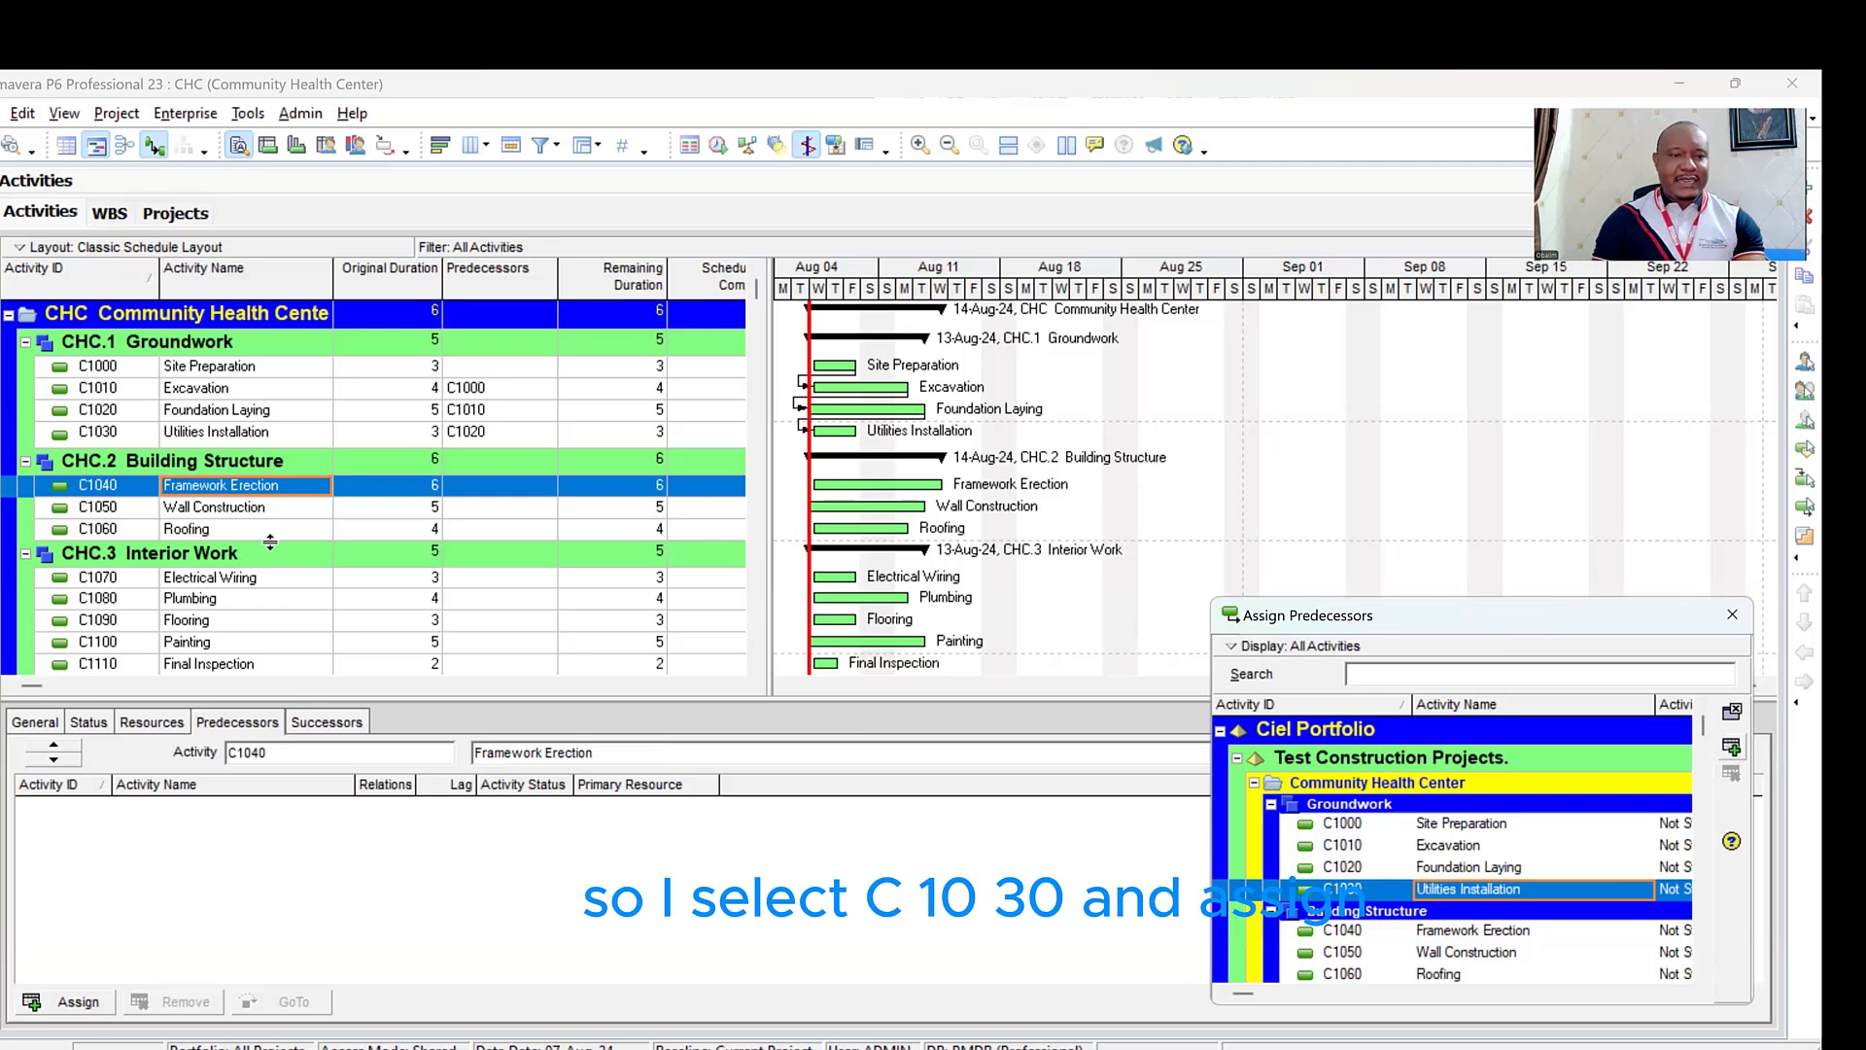
{"action": "left_click", "coordinate": [238, 516]}
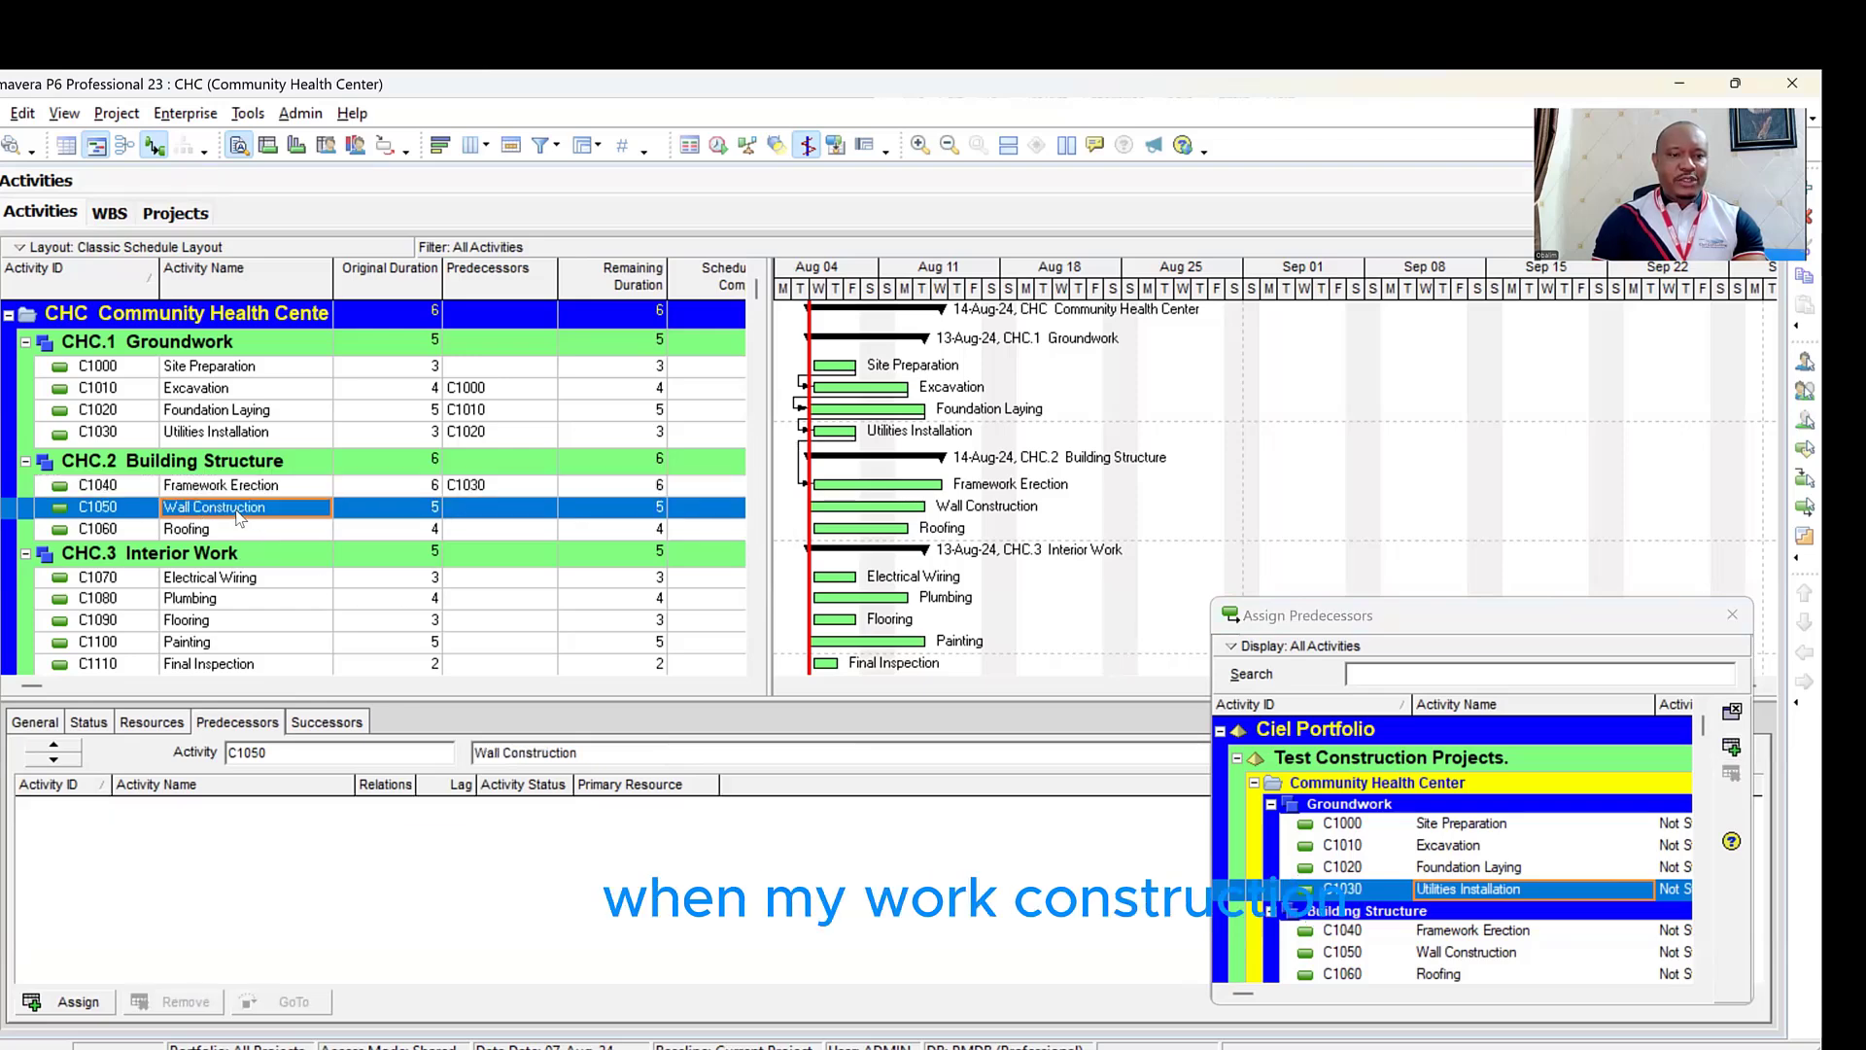
{"action": "scroll", "coordinate": [1449, 915], "scroll_direction": "down", "scroll_amount": 1}
{"action": "left_click", "coordinate": [1474, 877]}
{"action": "left_click", "coordinate": [1732, 747]}
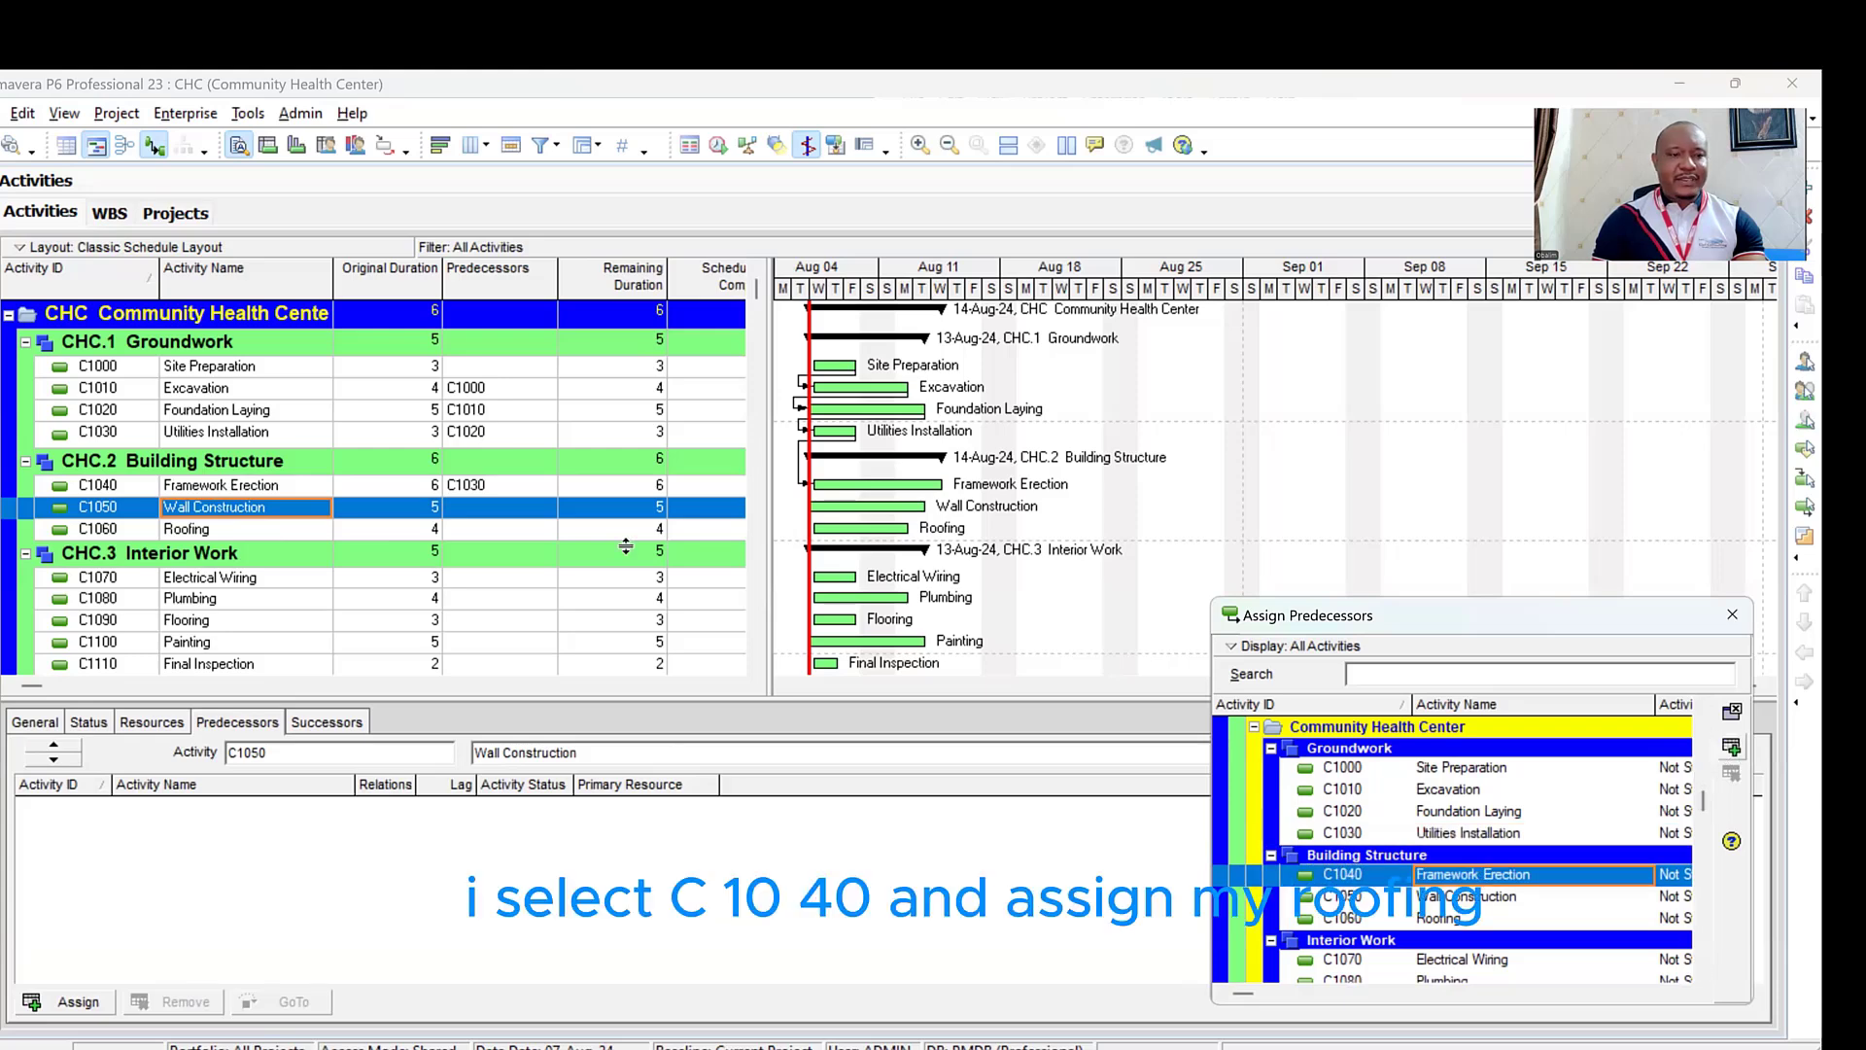
- Link Wall Construction before Roofing, Roofing before Electrical Wiring, and Electrical Wiring before Plumbing
{"action": "left_click", "coordinate": [241, 531]}
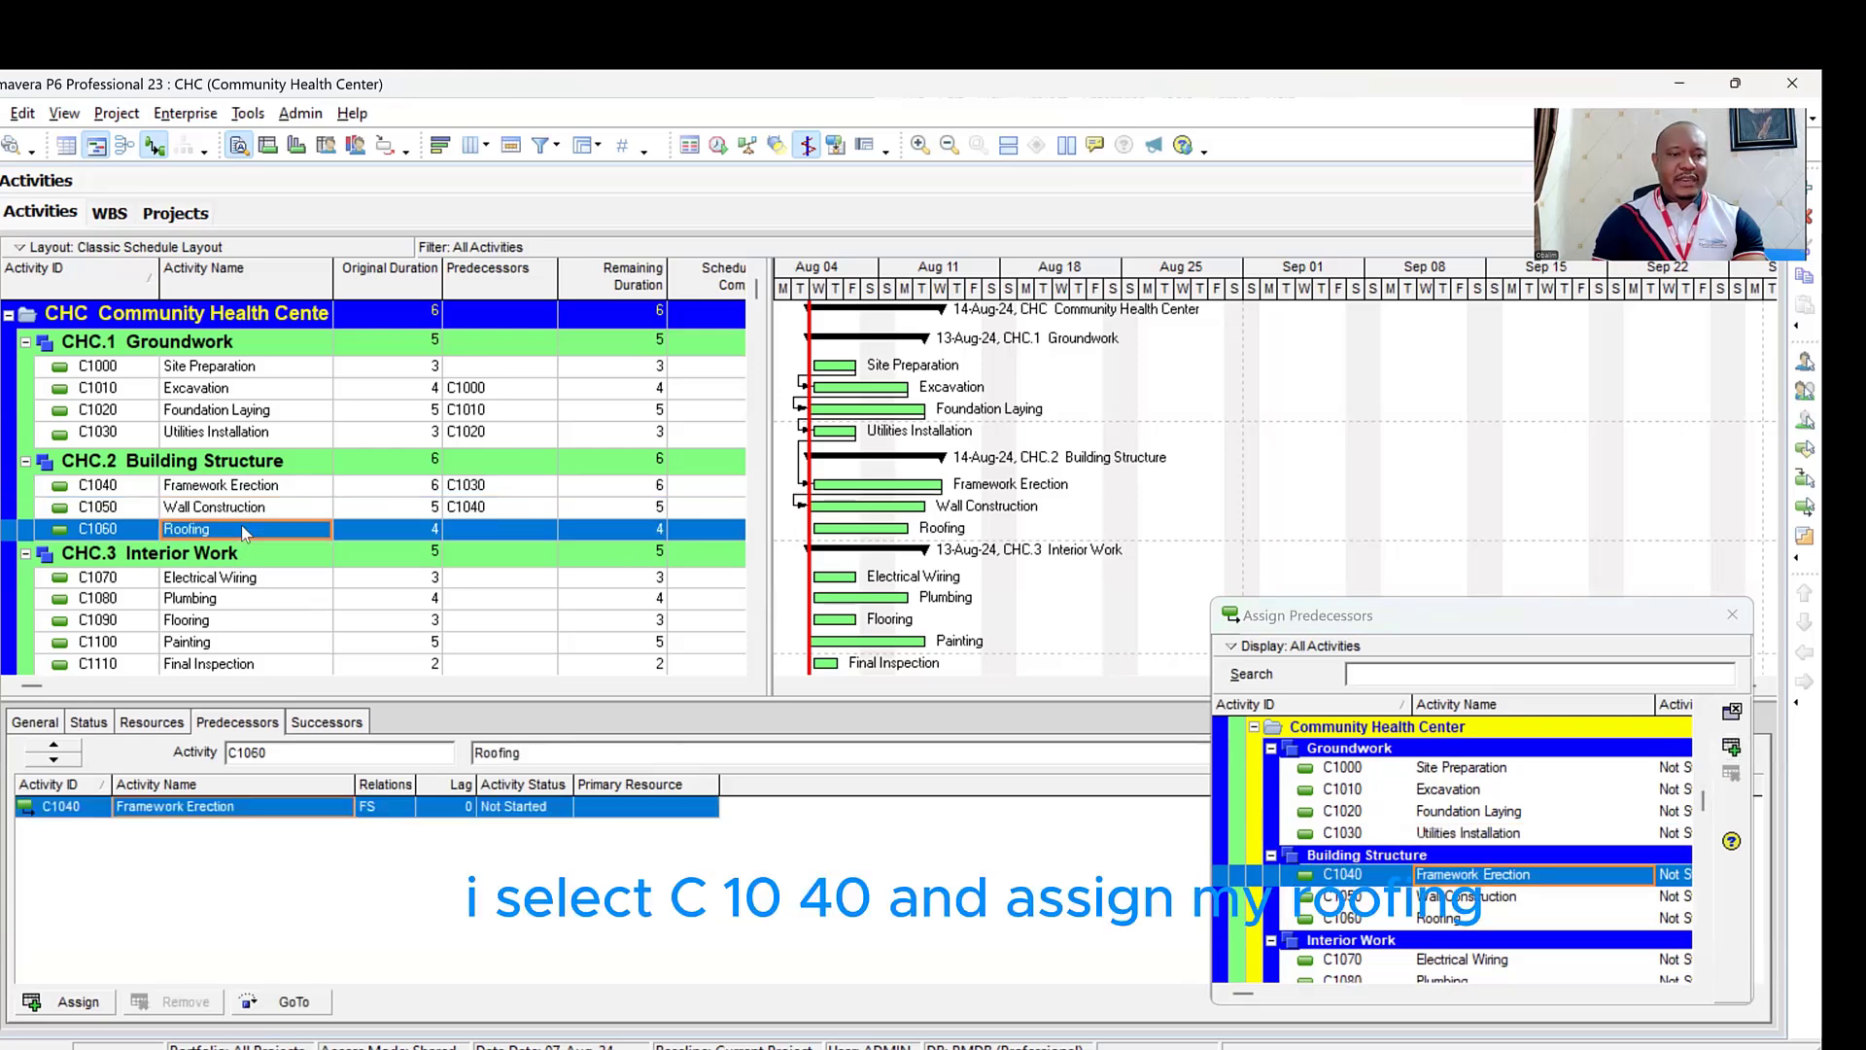
{"action": "left_click", "coordinate": [1463, 899]}
{"action": "left_click", "coordinate": [1731, 746]}
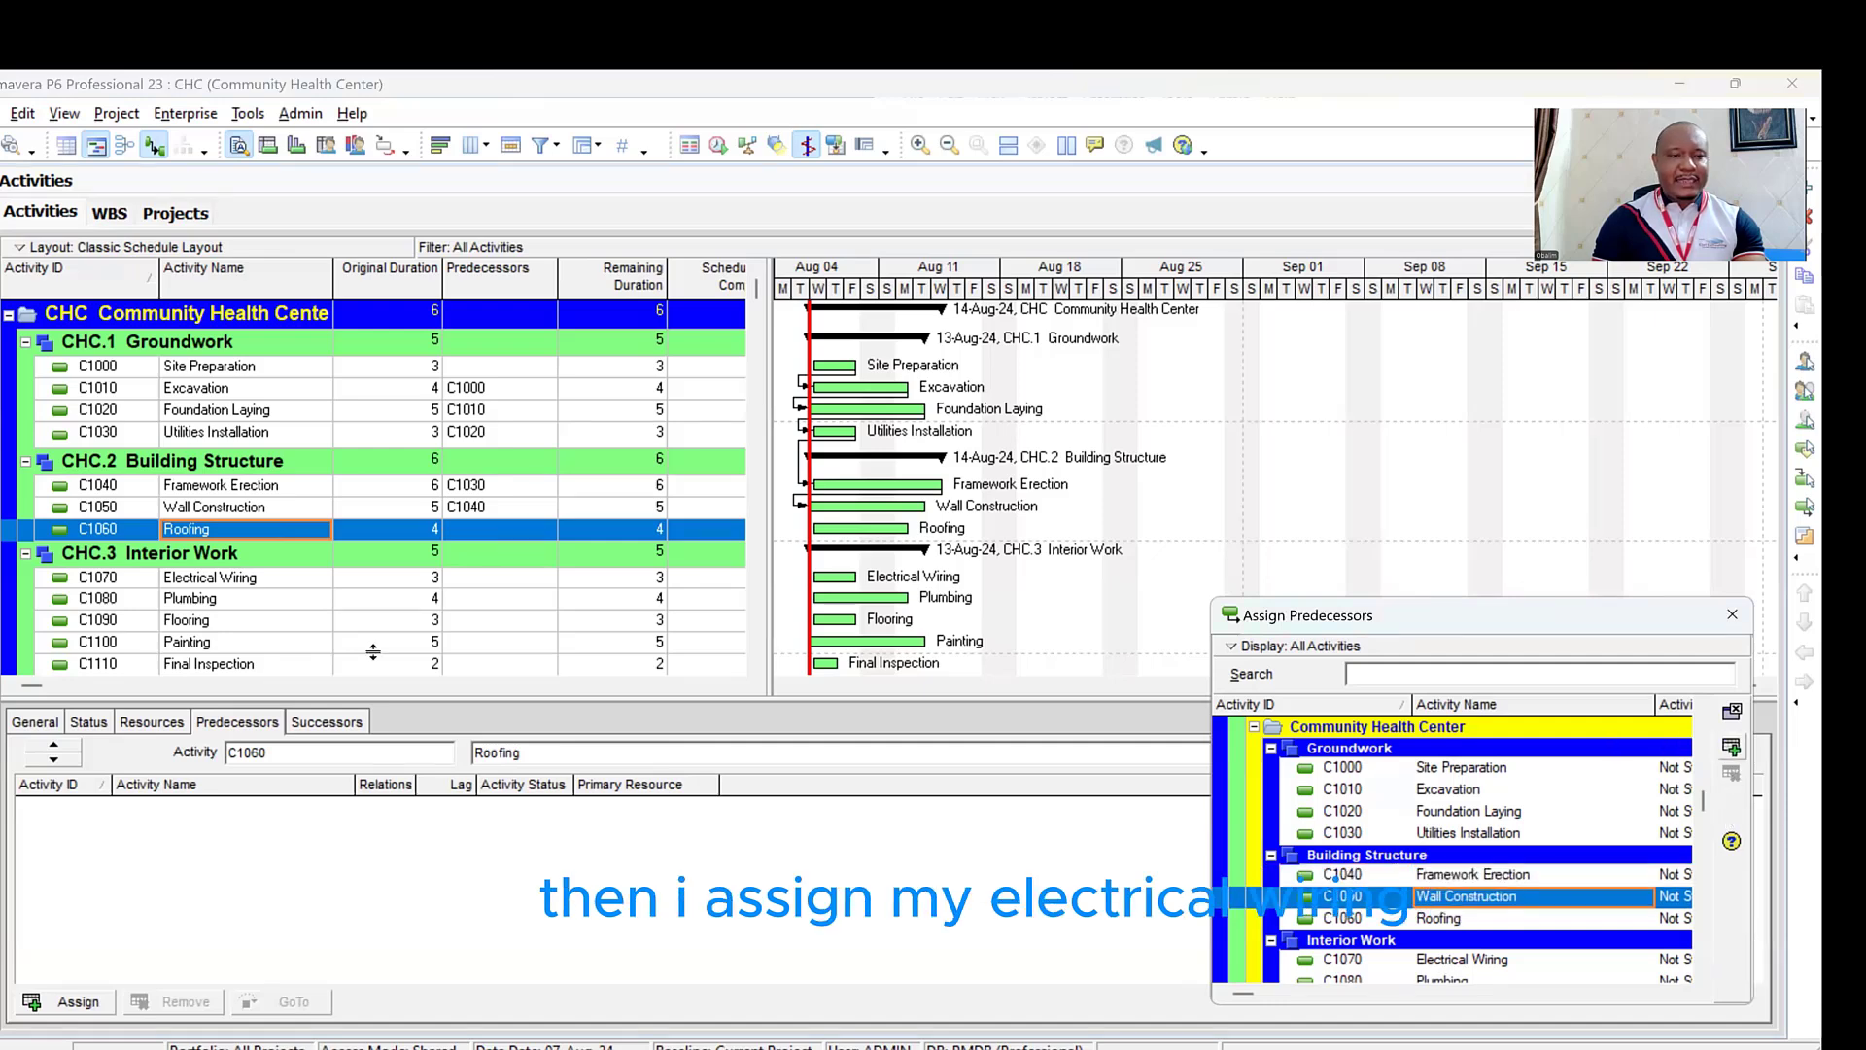
{"action": "left_click", "coordinate": [239, 581]}
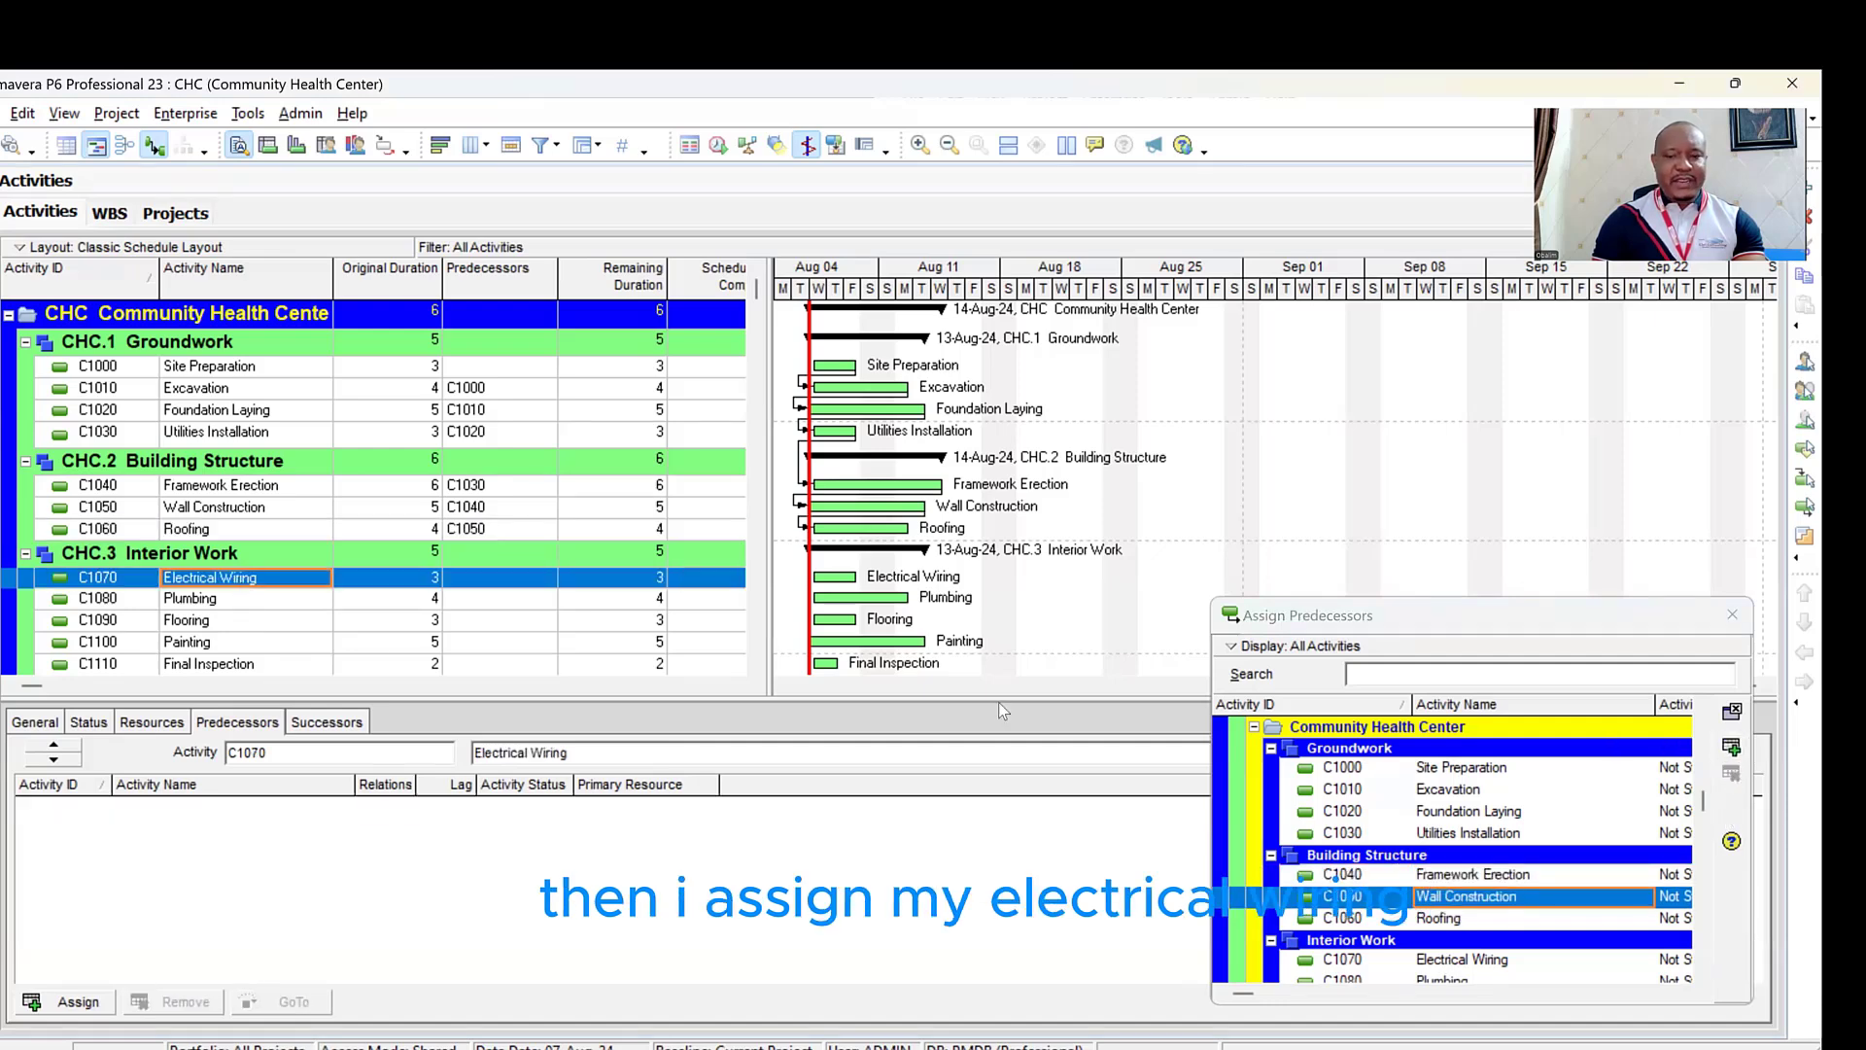
{"action": "double_click", "coordinate": [1448, 919]}
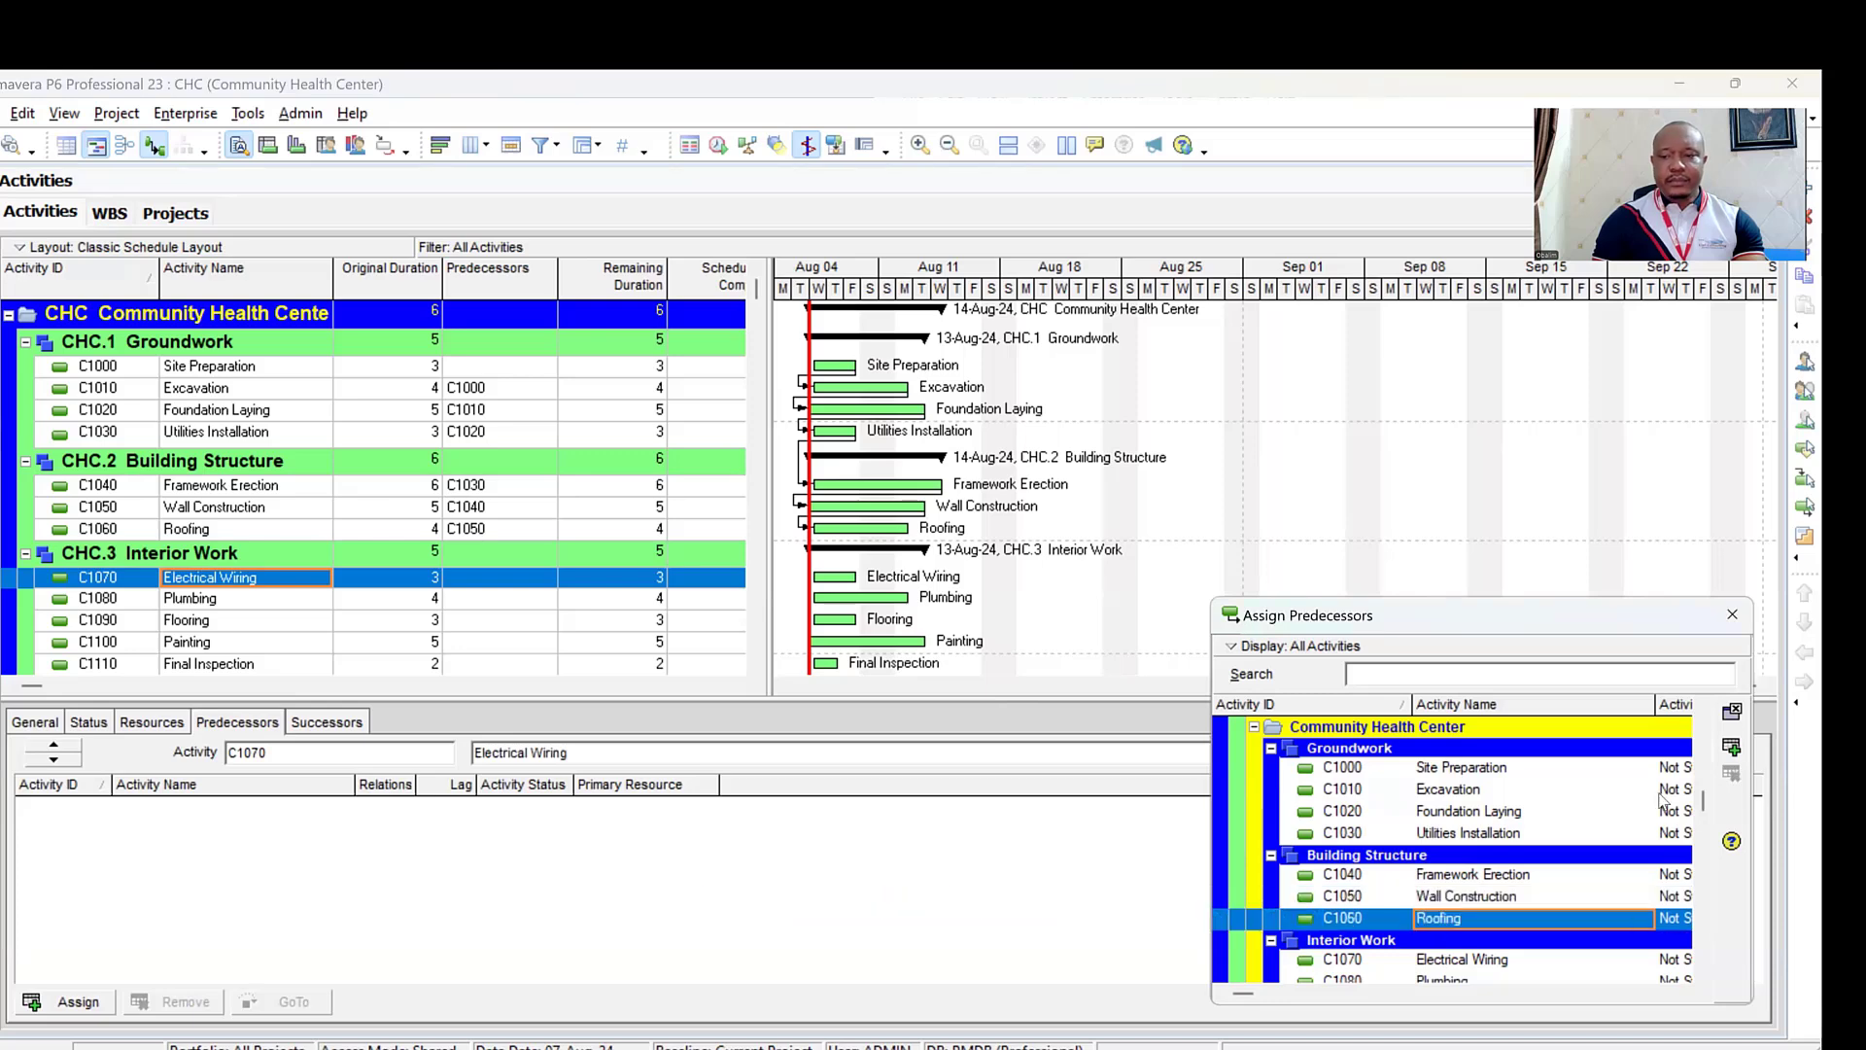
{"action": "key", "text": "Down"}
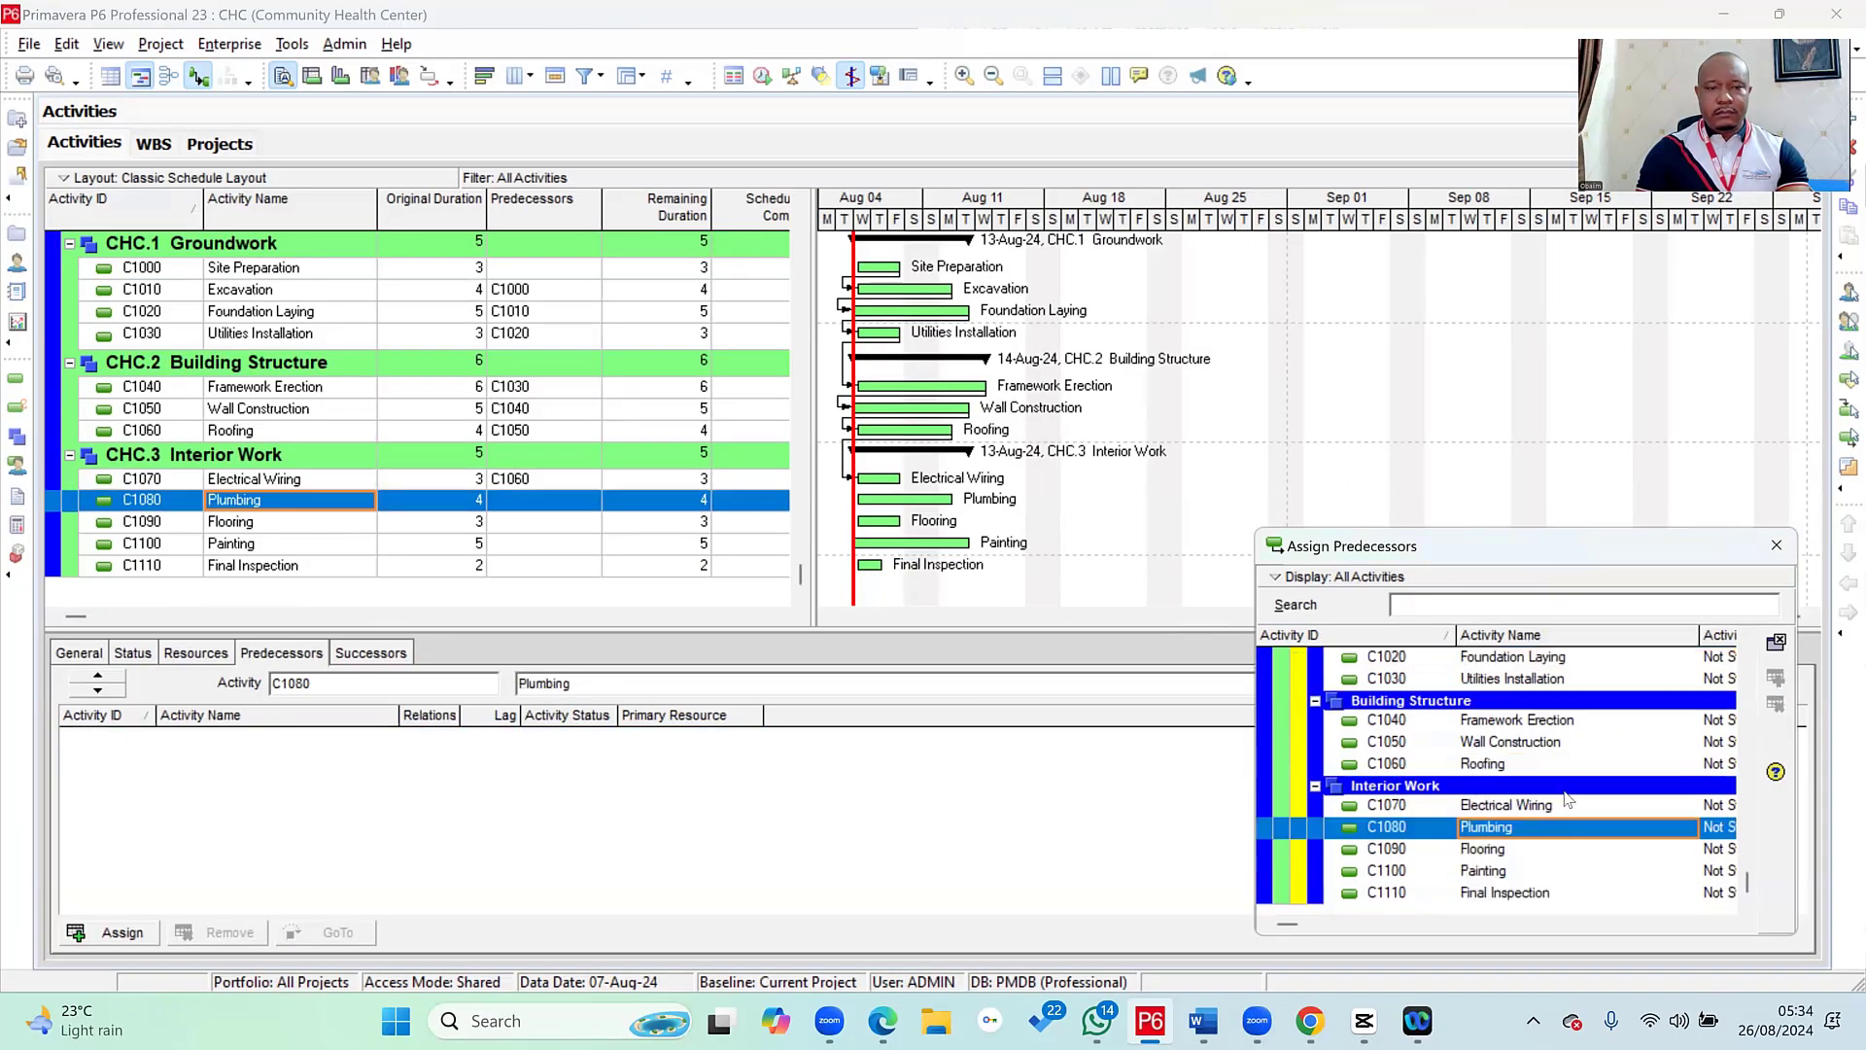
{"action": "left_click", "coordinate": [1550, 806]}
{"action": "left_click", "coordinate": [1776, 677]}
- Link Plumbing before Flooring, Flooring before Painting, and C1100 Painting before Final Inspection
{"action": "left_click", "coordinate": [248, 522]}
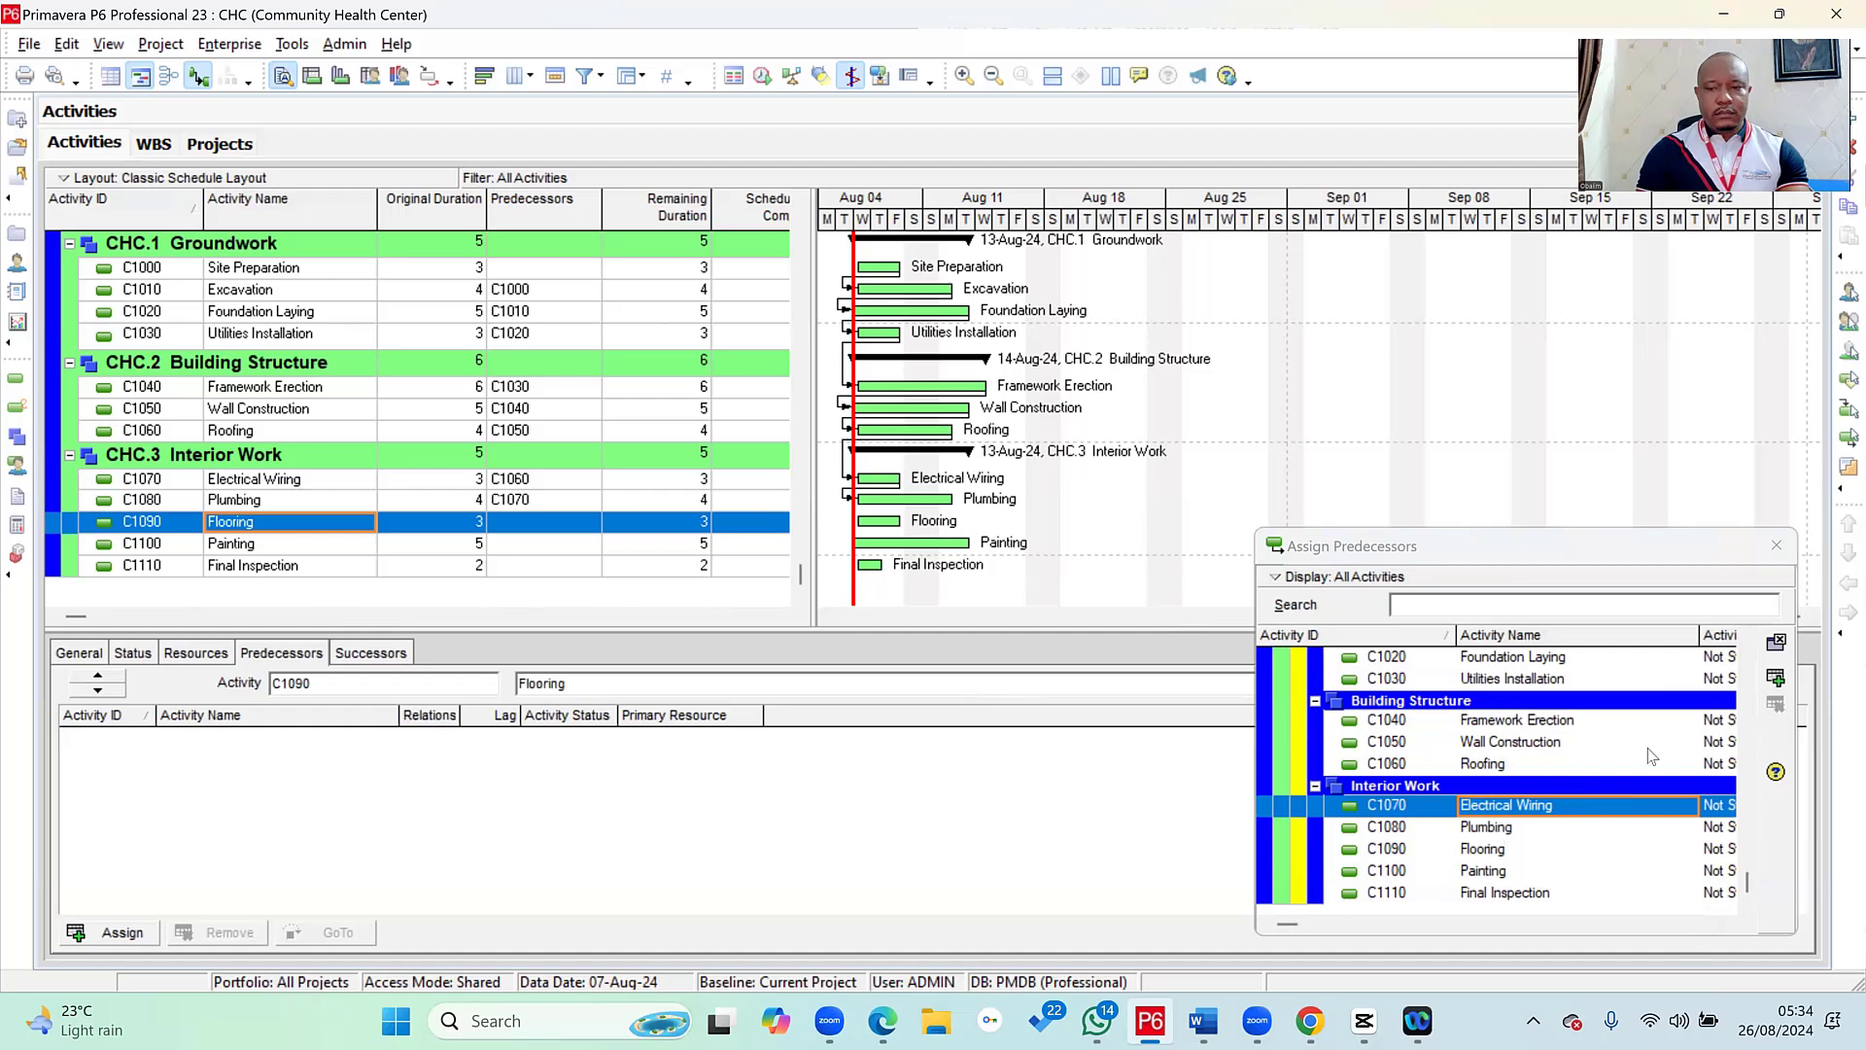
{"action": "left_click", "coordinate": [1507, 828]}
{"action": "left_click", "coordinate": [1776, 678]}
{"action": "left_click", "coordinate": [248, 544]}
{"action": "left_click", "coordinate": [1487, 849]}
{"action": "left_click", "coordinate": [1776, 677]}
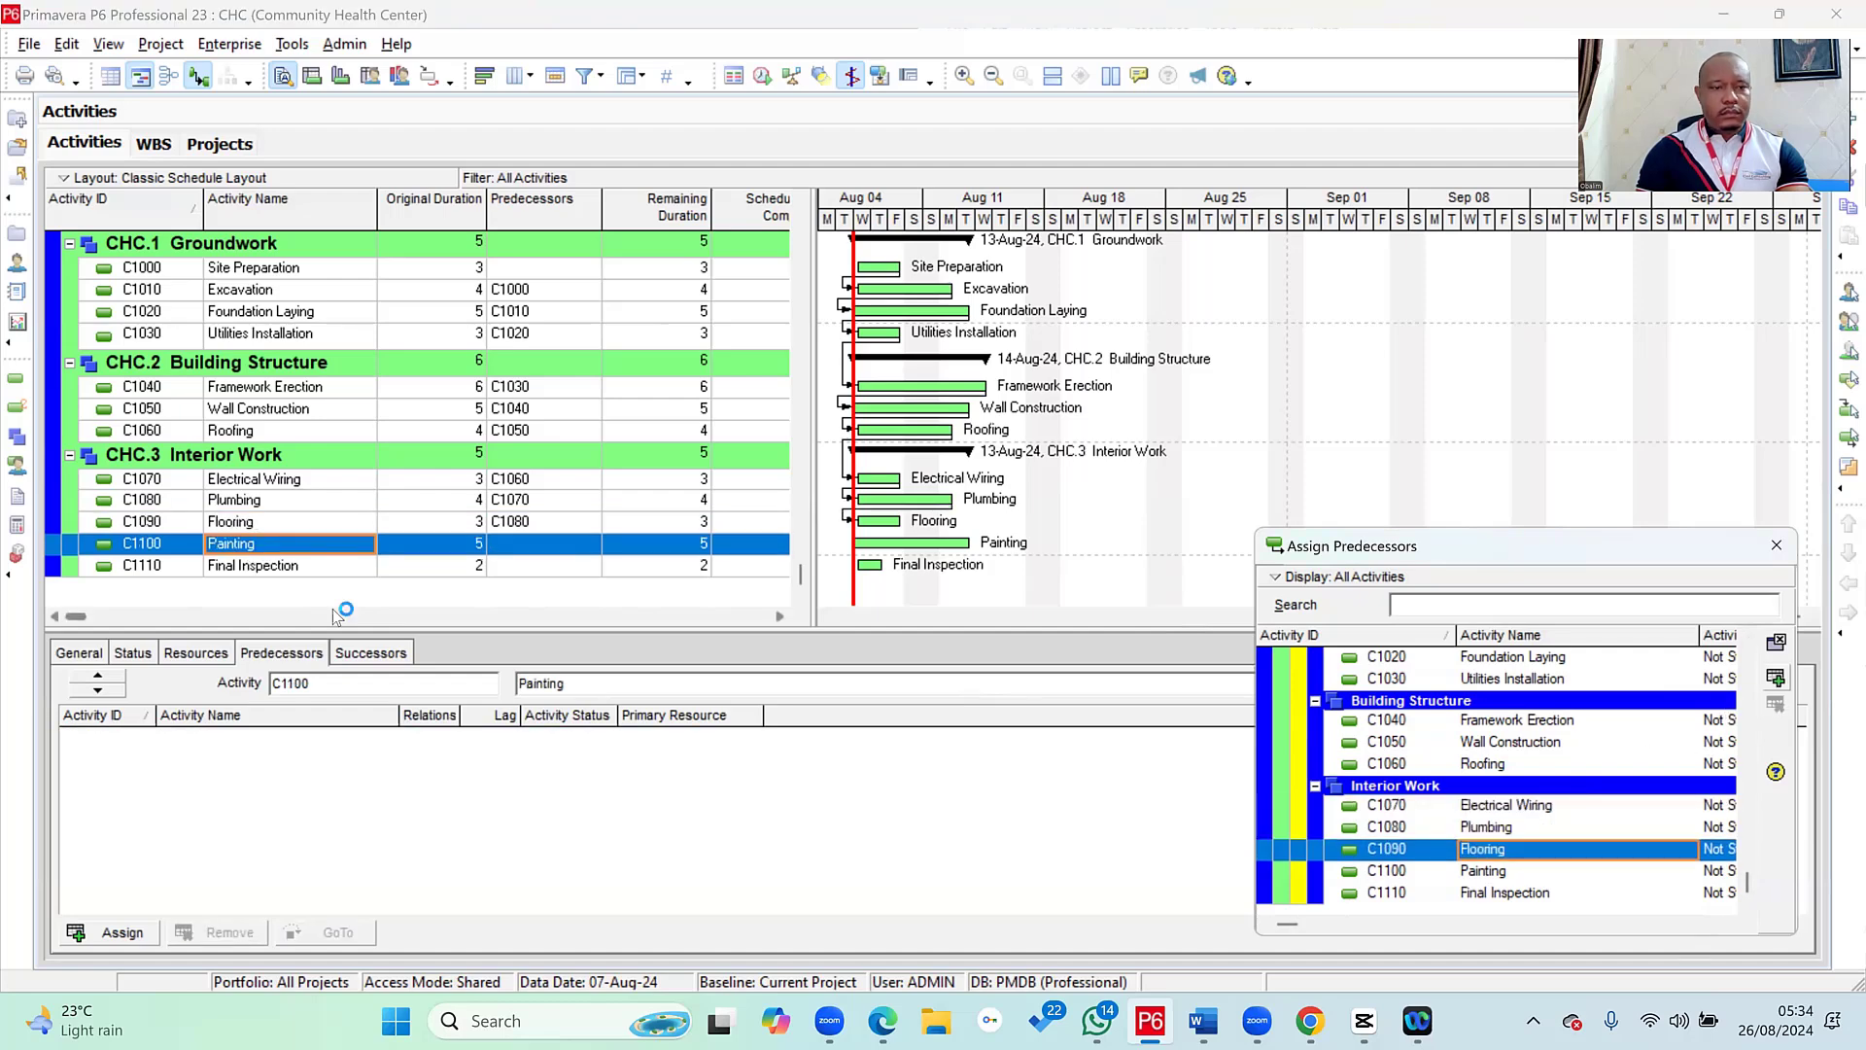
{"action": "left_click", "coordinate": [248, 565]}
{"action": "left_click", "coordinate": [1487, 871]}
{"action": "left_click", "coordinate": [1776, 677]}
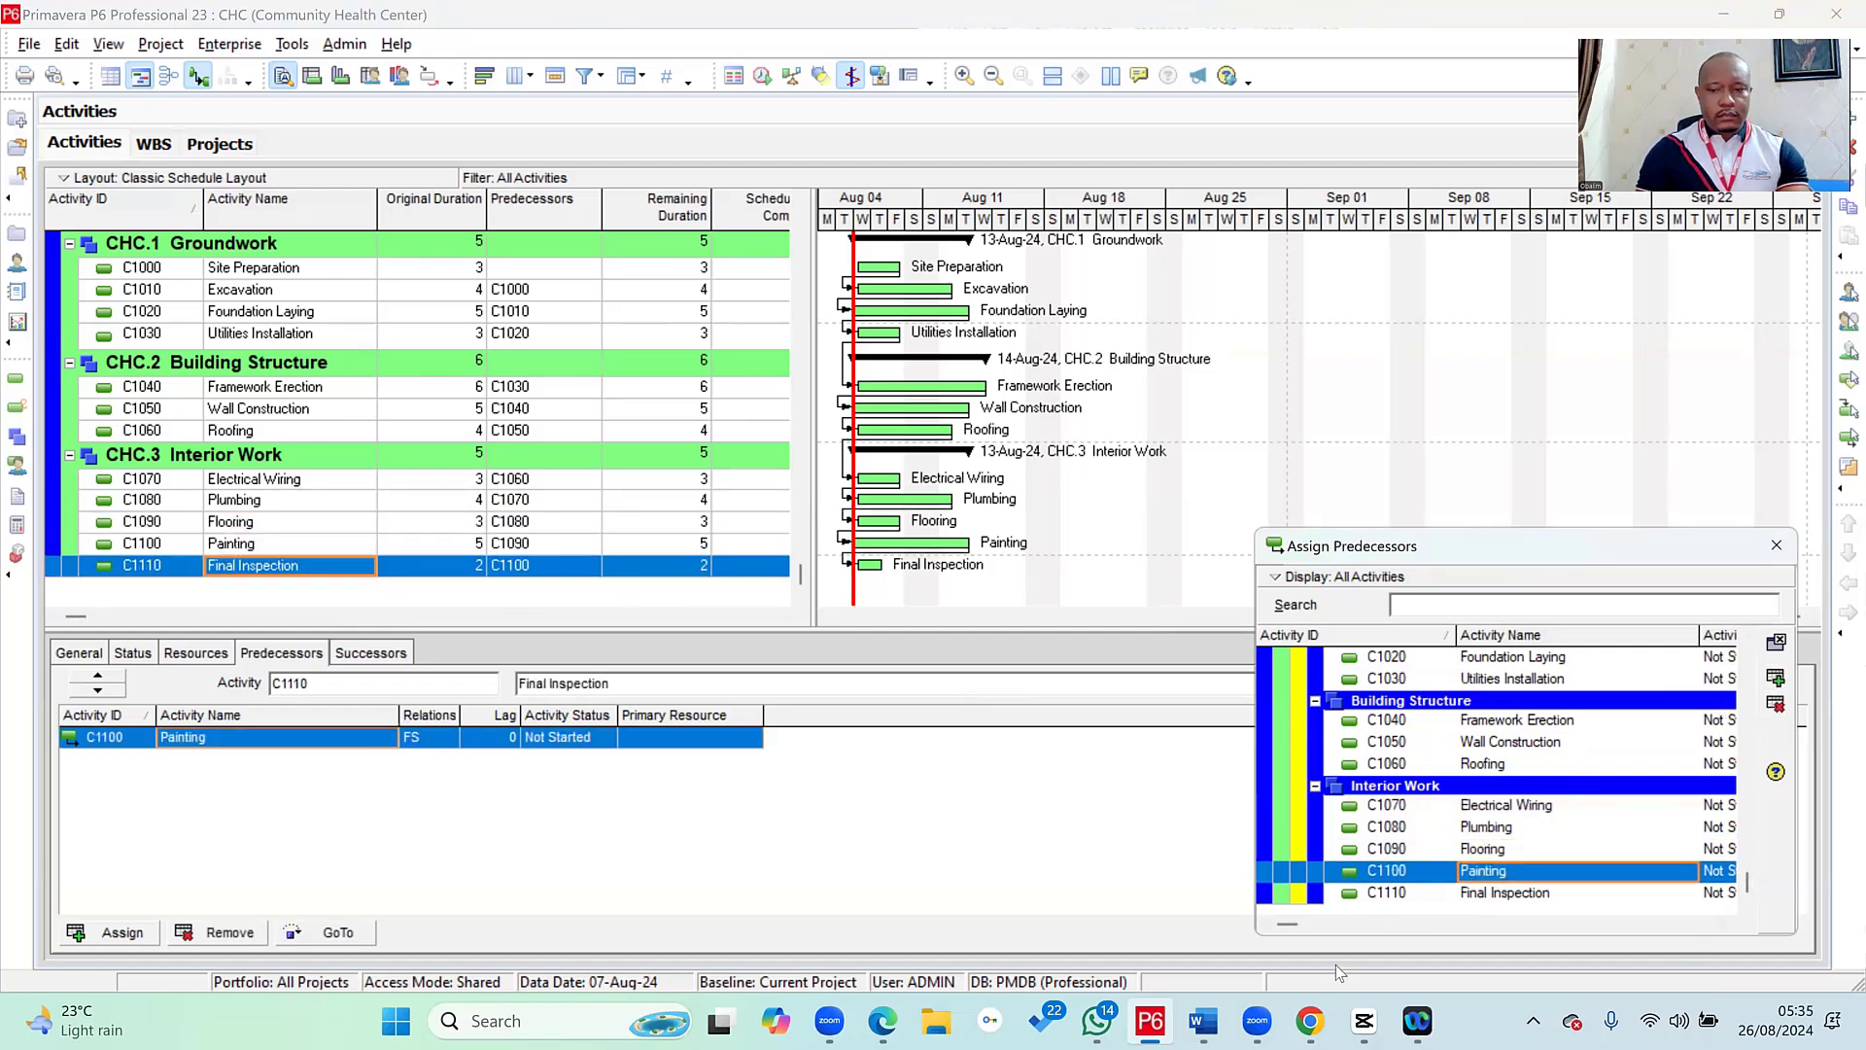
{"action": "left_click", "coordinate": [1203, 1020]}
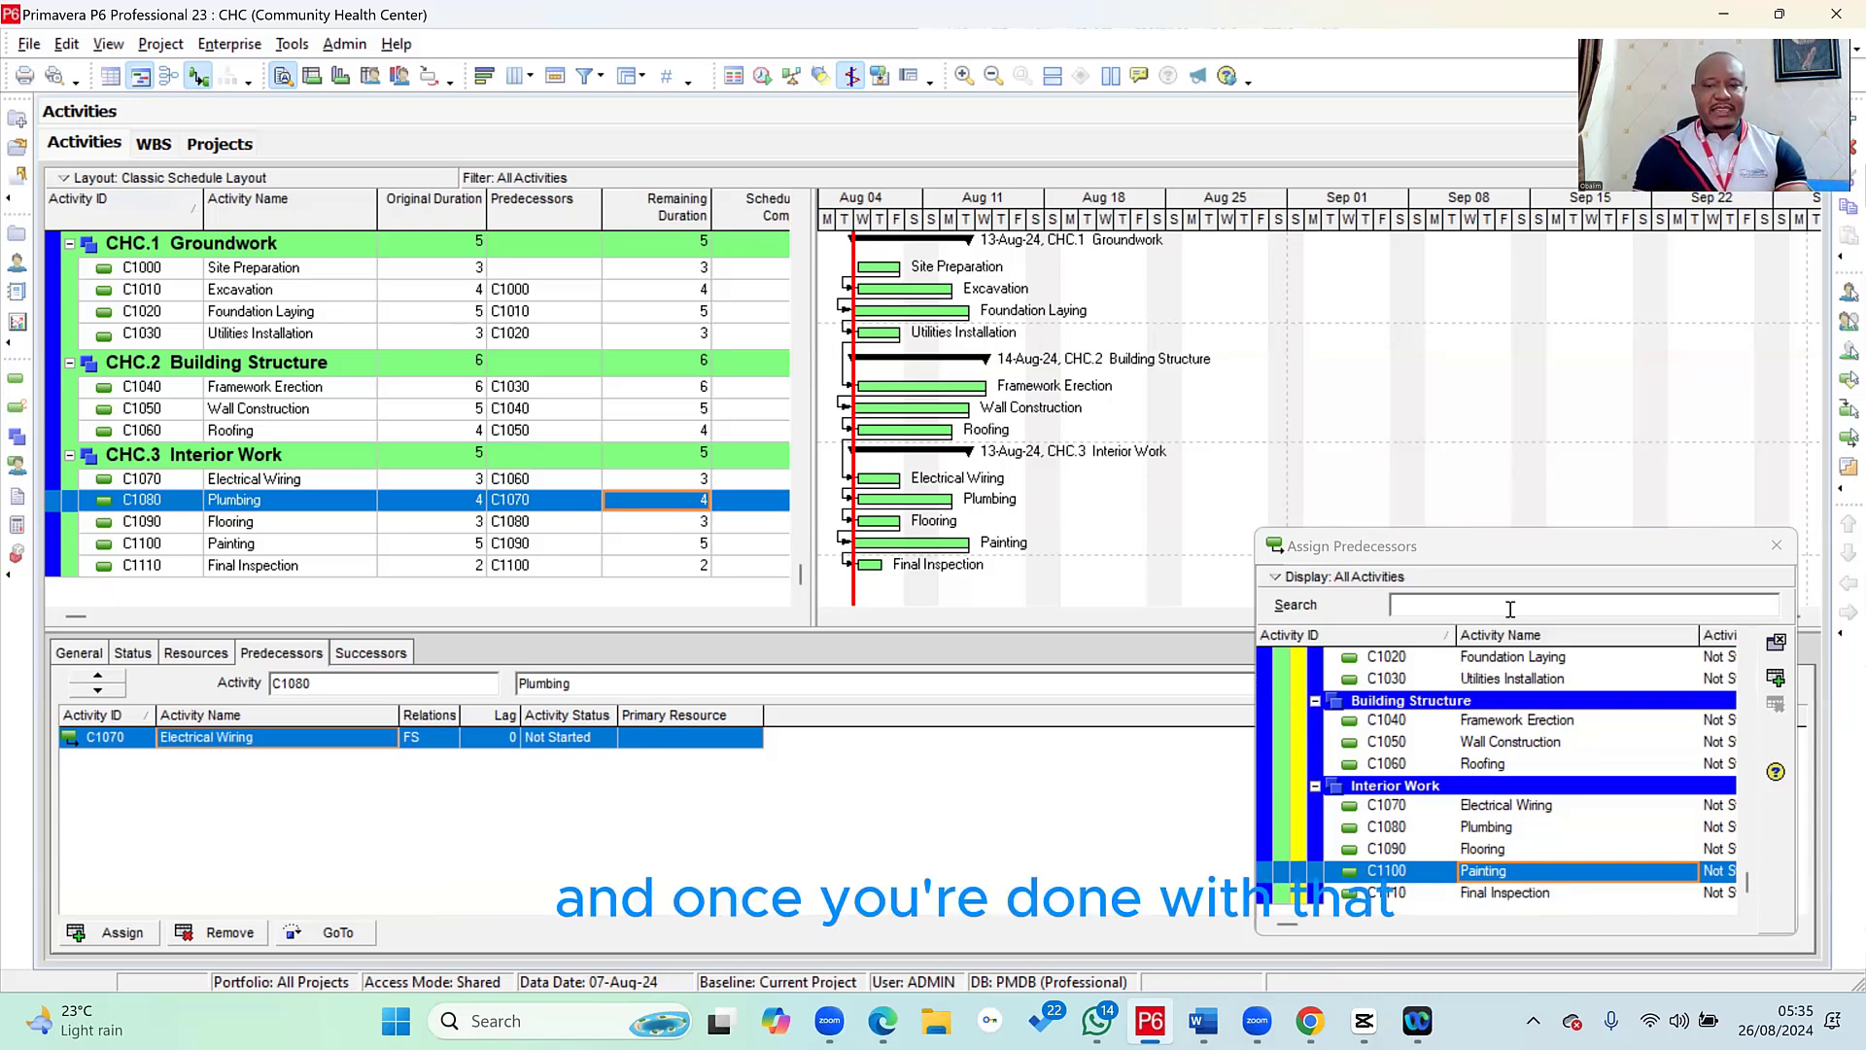
- Close the Assign Predecessors dialog to return to the activity table and Gantt chart
{"action": "left_click", "coordinate": [1777, 544]}
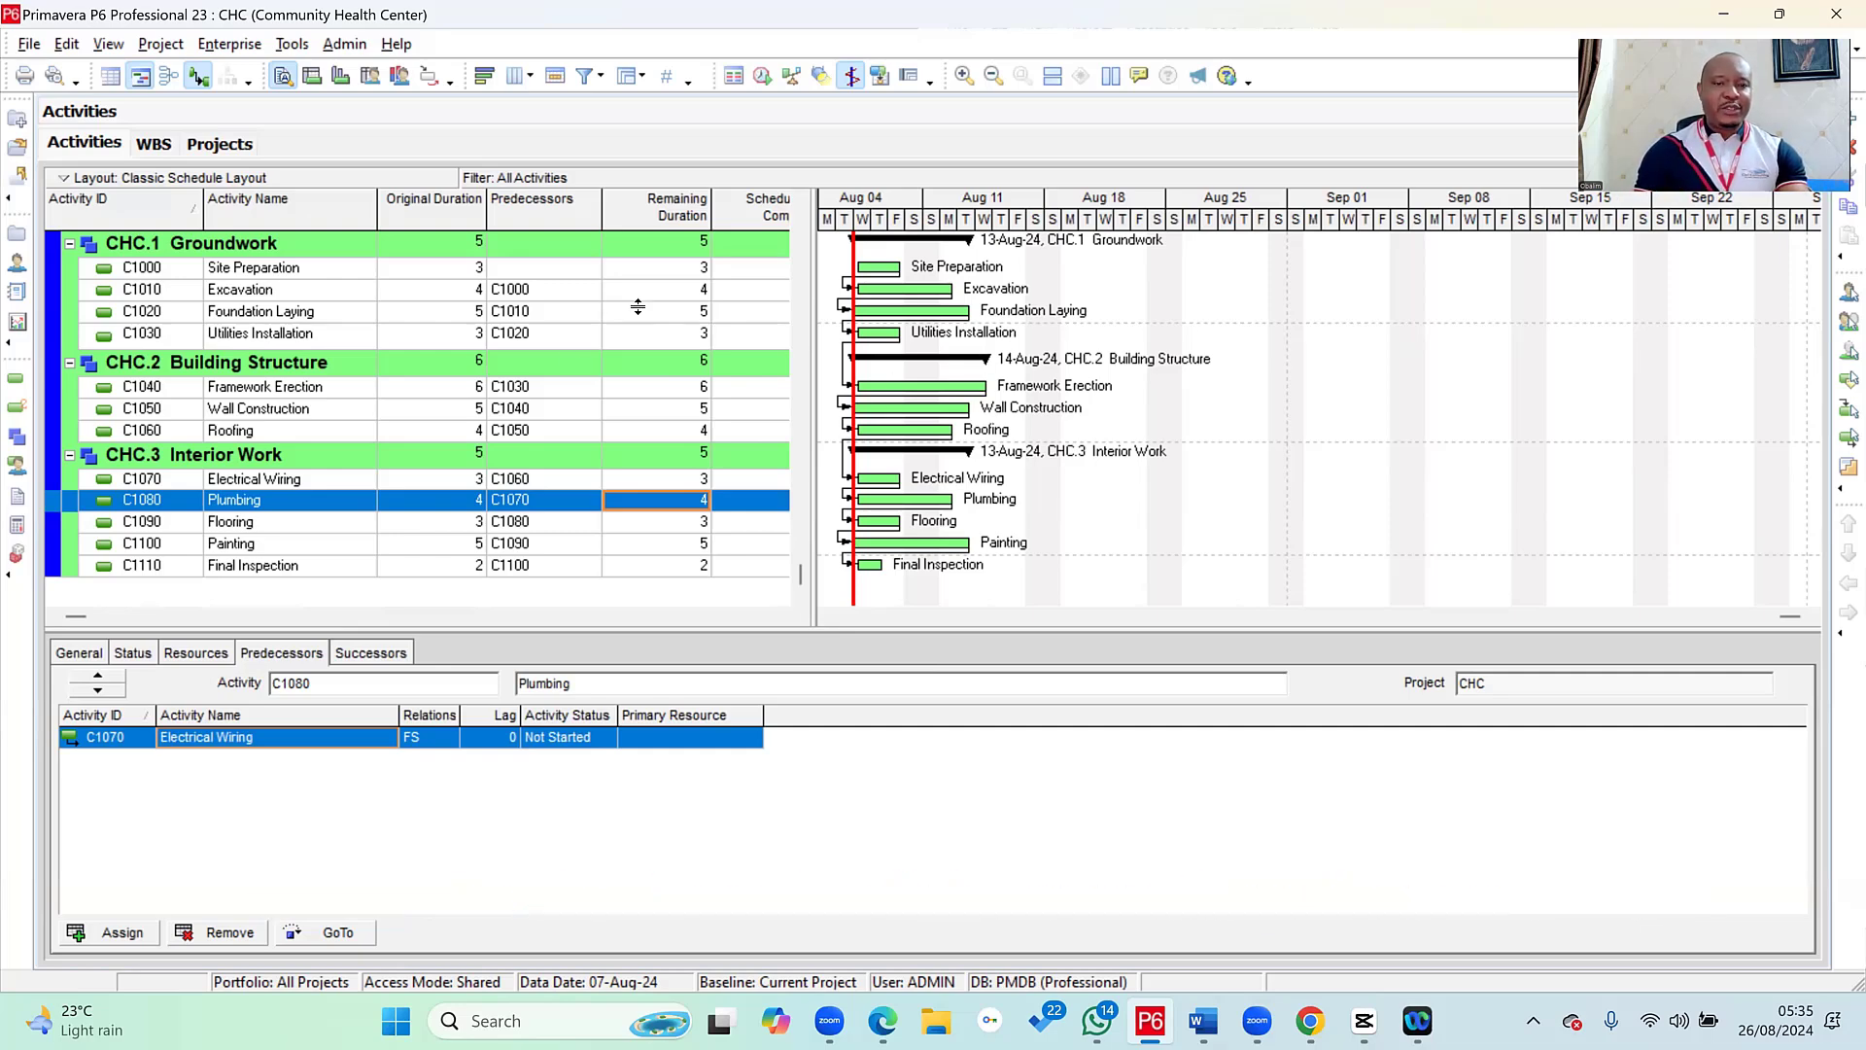
- Remove the predecessor links of Excavation (C1000), Foundation Laying (C1010) and Utilities Installation
{"action": "left_click", "coordinate": [548, 292]}
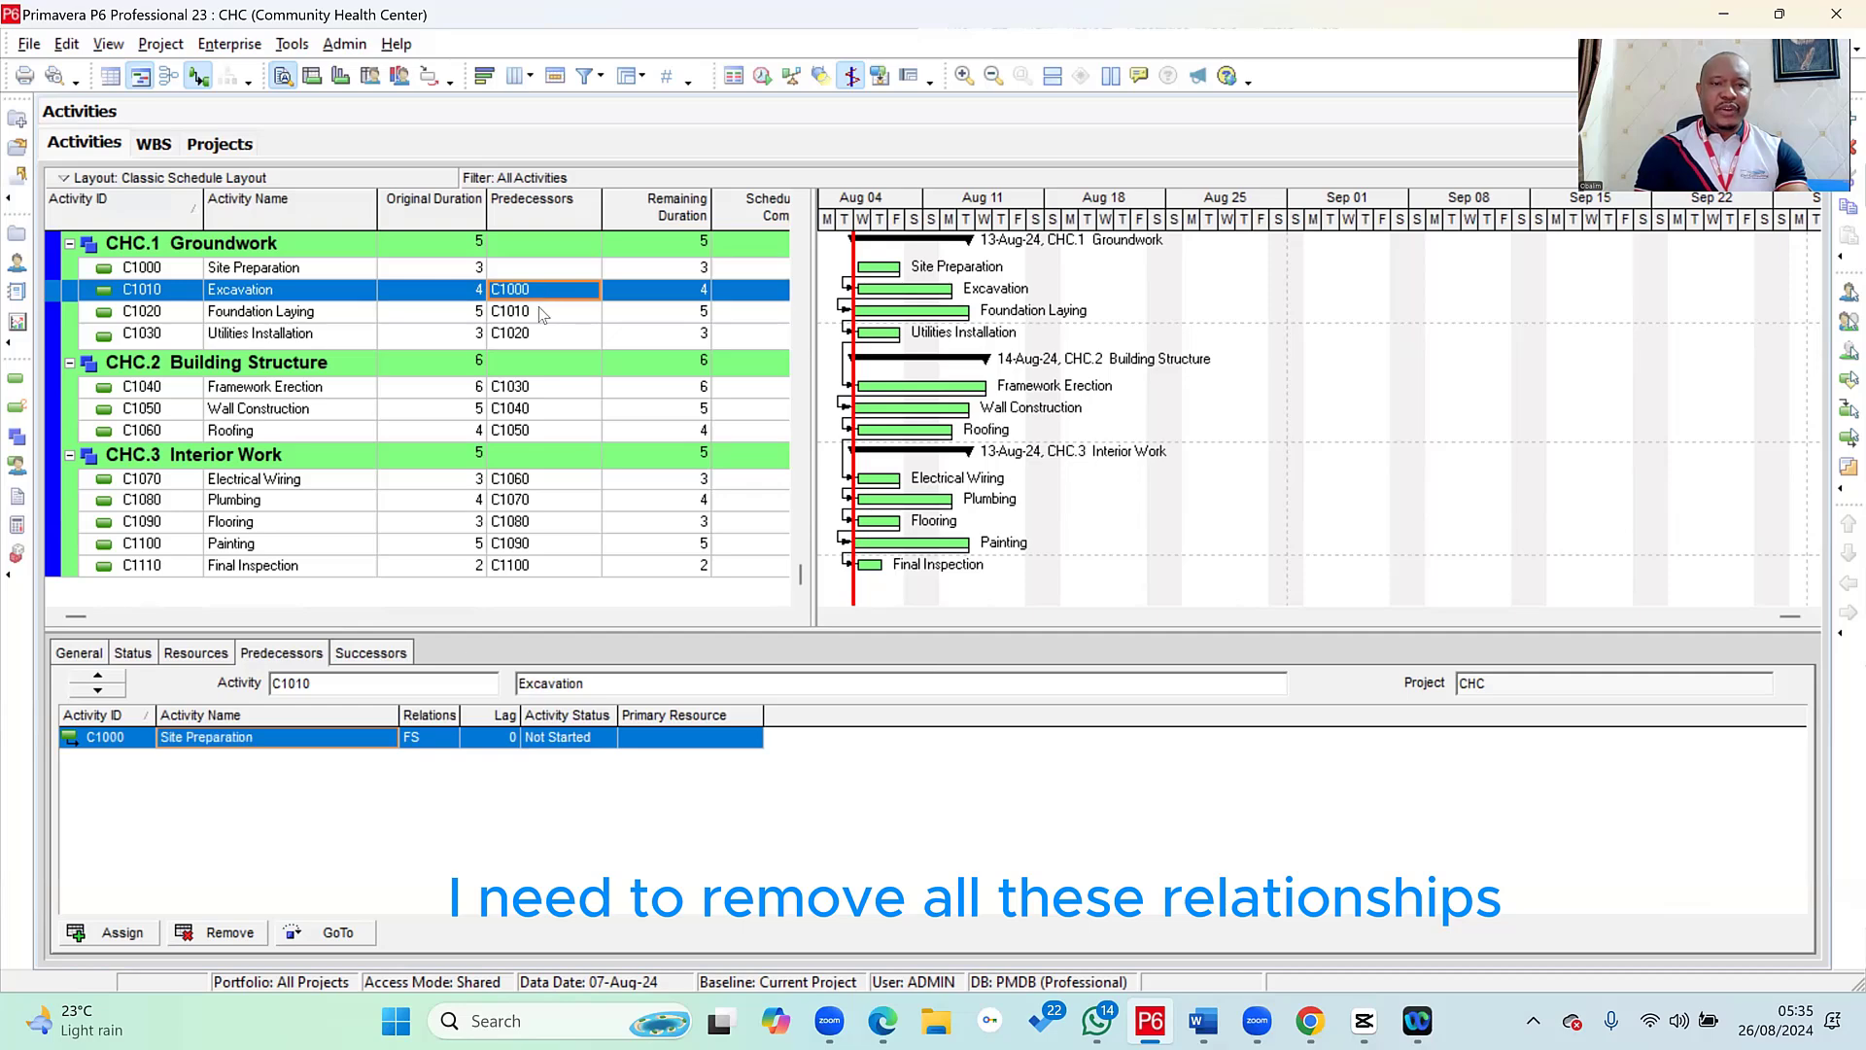
{"action": "left_click", "coordinate": [540, 312]}
{"action": "left_click", "coordinate": [540, 335]}
{"action": "left_click", "coordinate": [550, 292]}
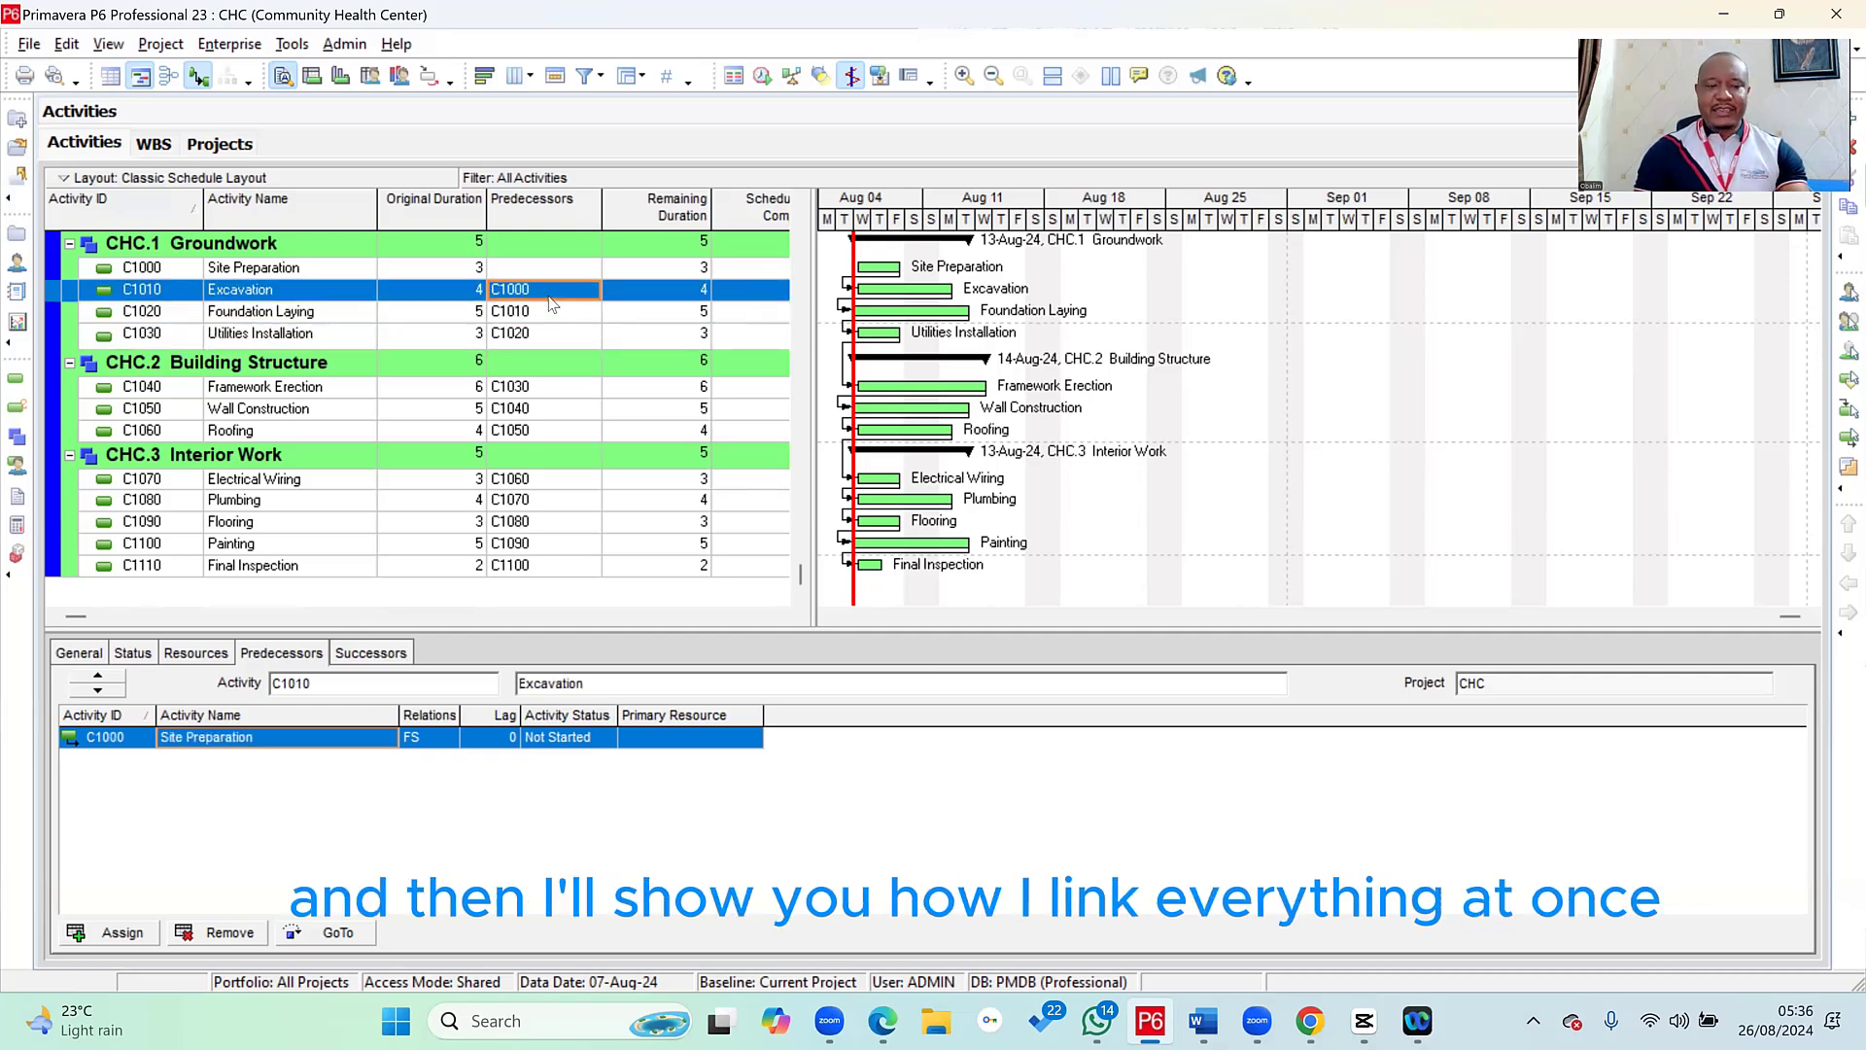
{"action": "left_click", "coordinate": [226, 941]}
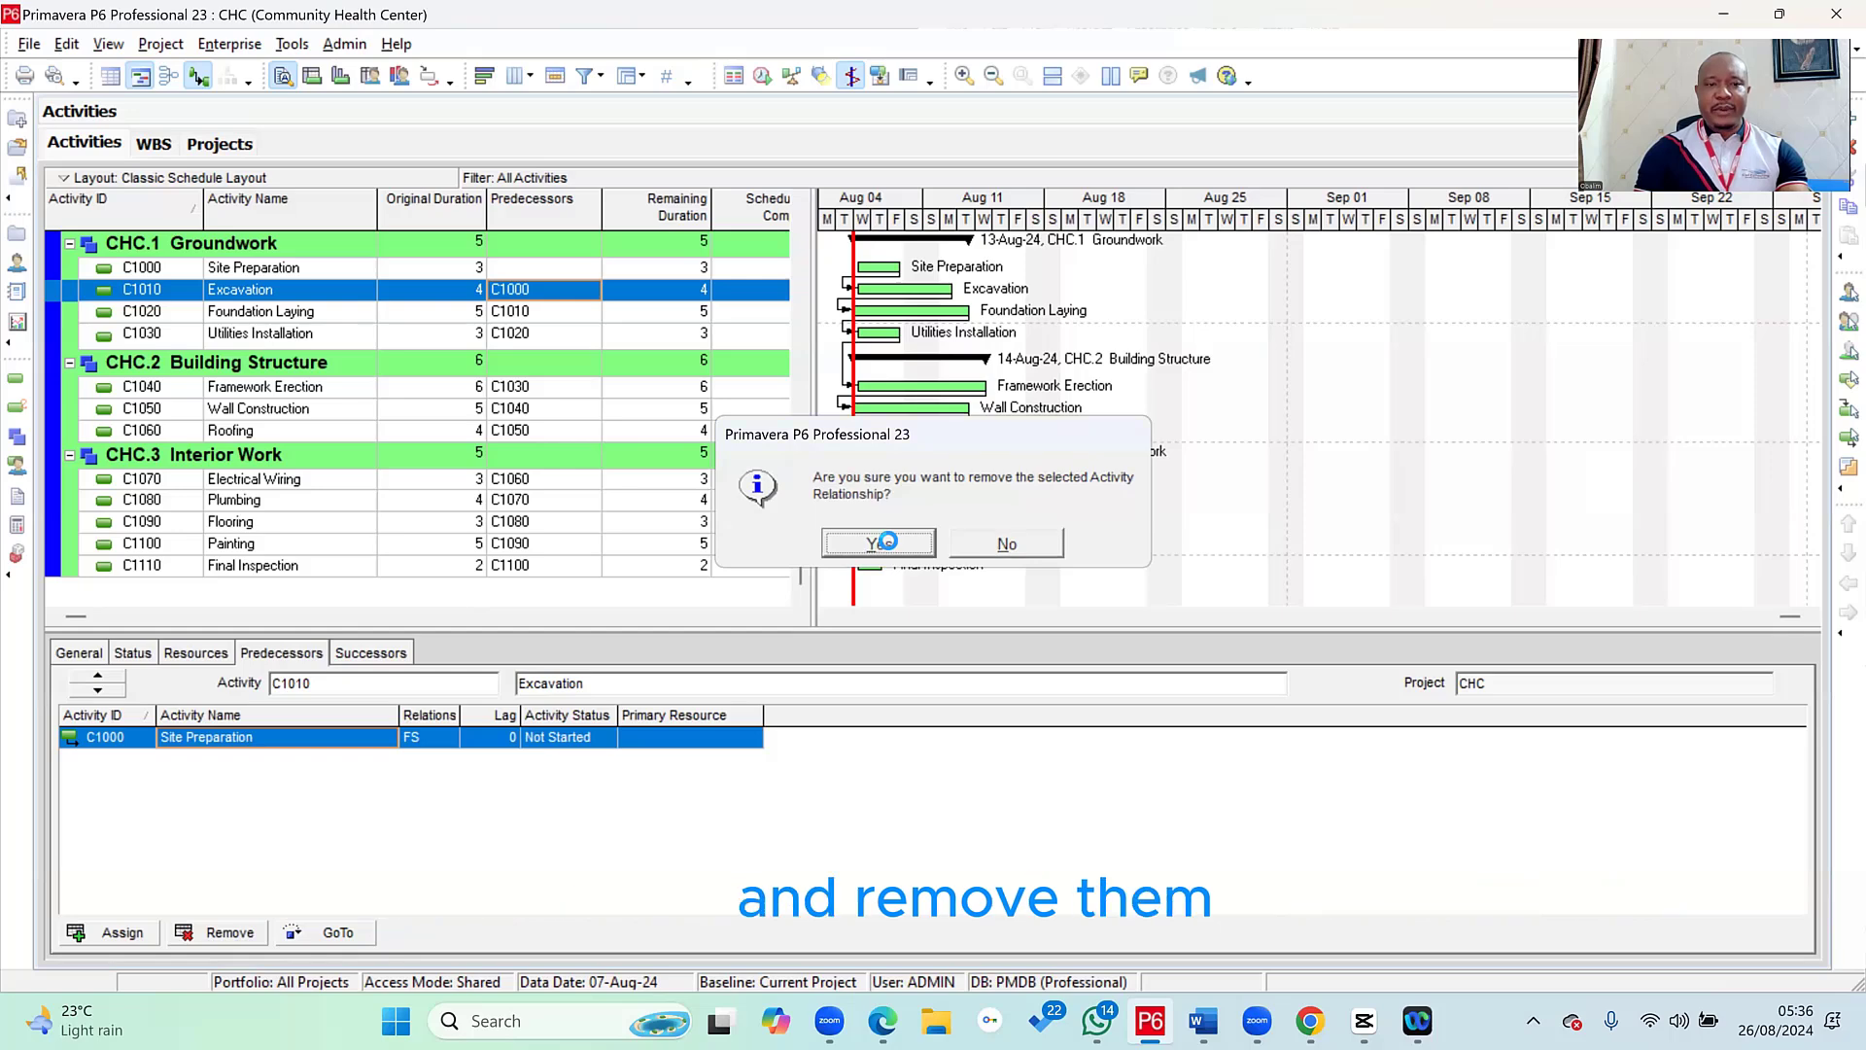
{"action": "key", "text": "Return"}
{"action": "left_click", "coordinate": [559, 313]}
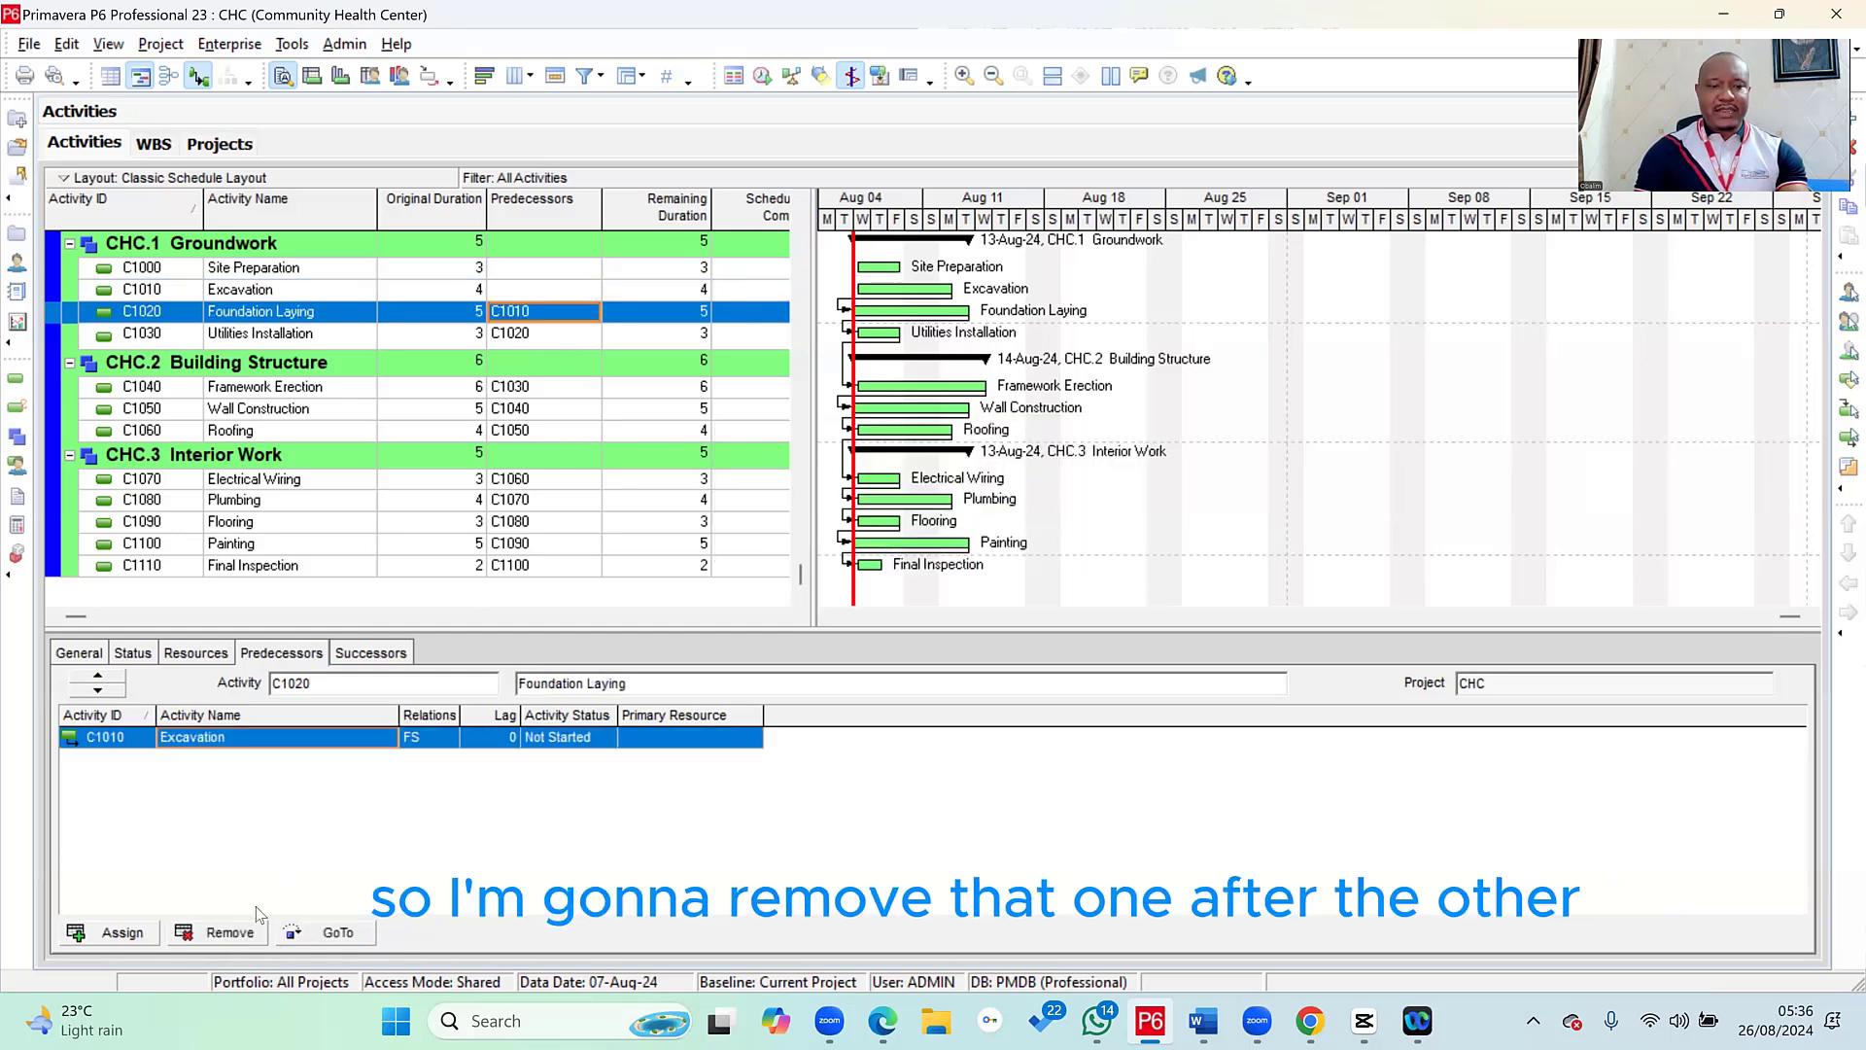
{"action": "left_click", "coordinate": [233, 933]}
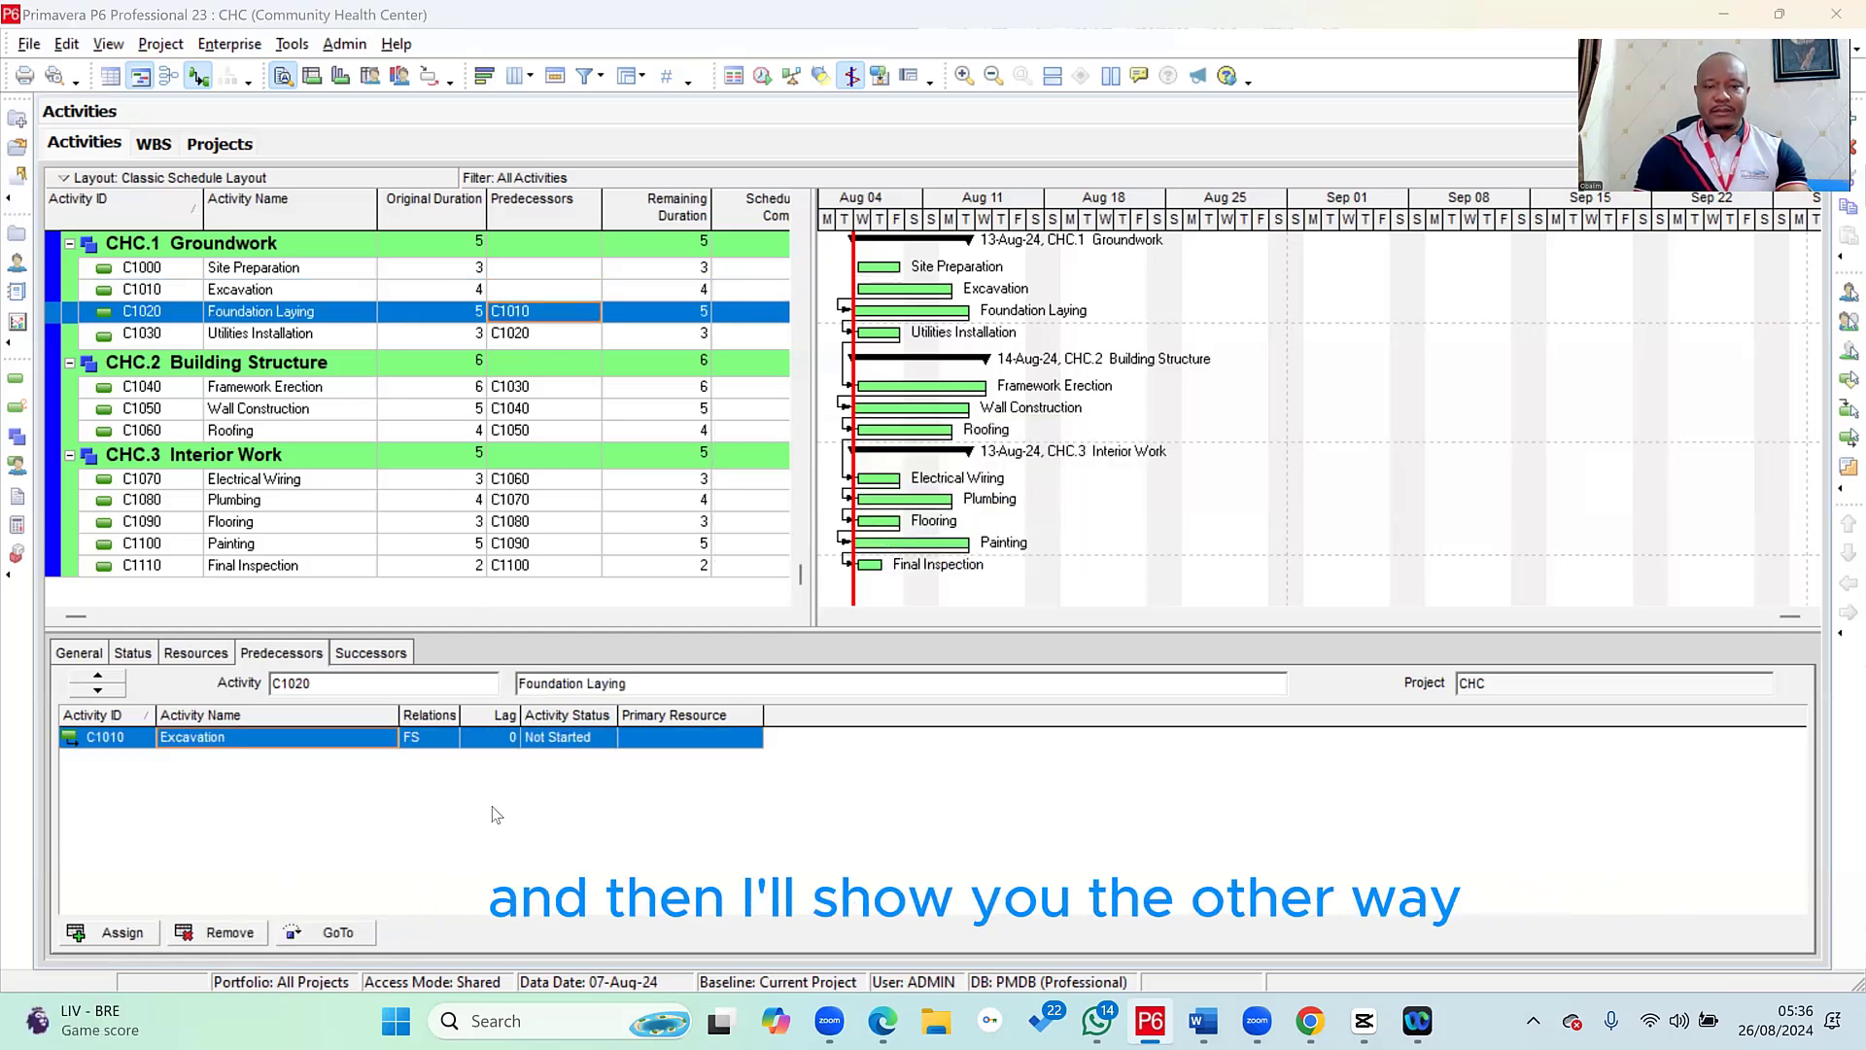
{"action": "left_click", "coordinate": [877, 544]}
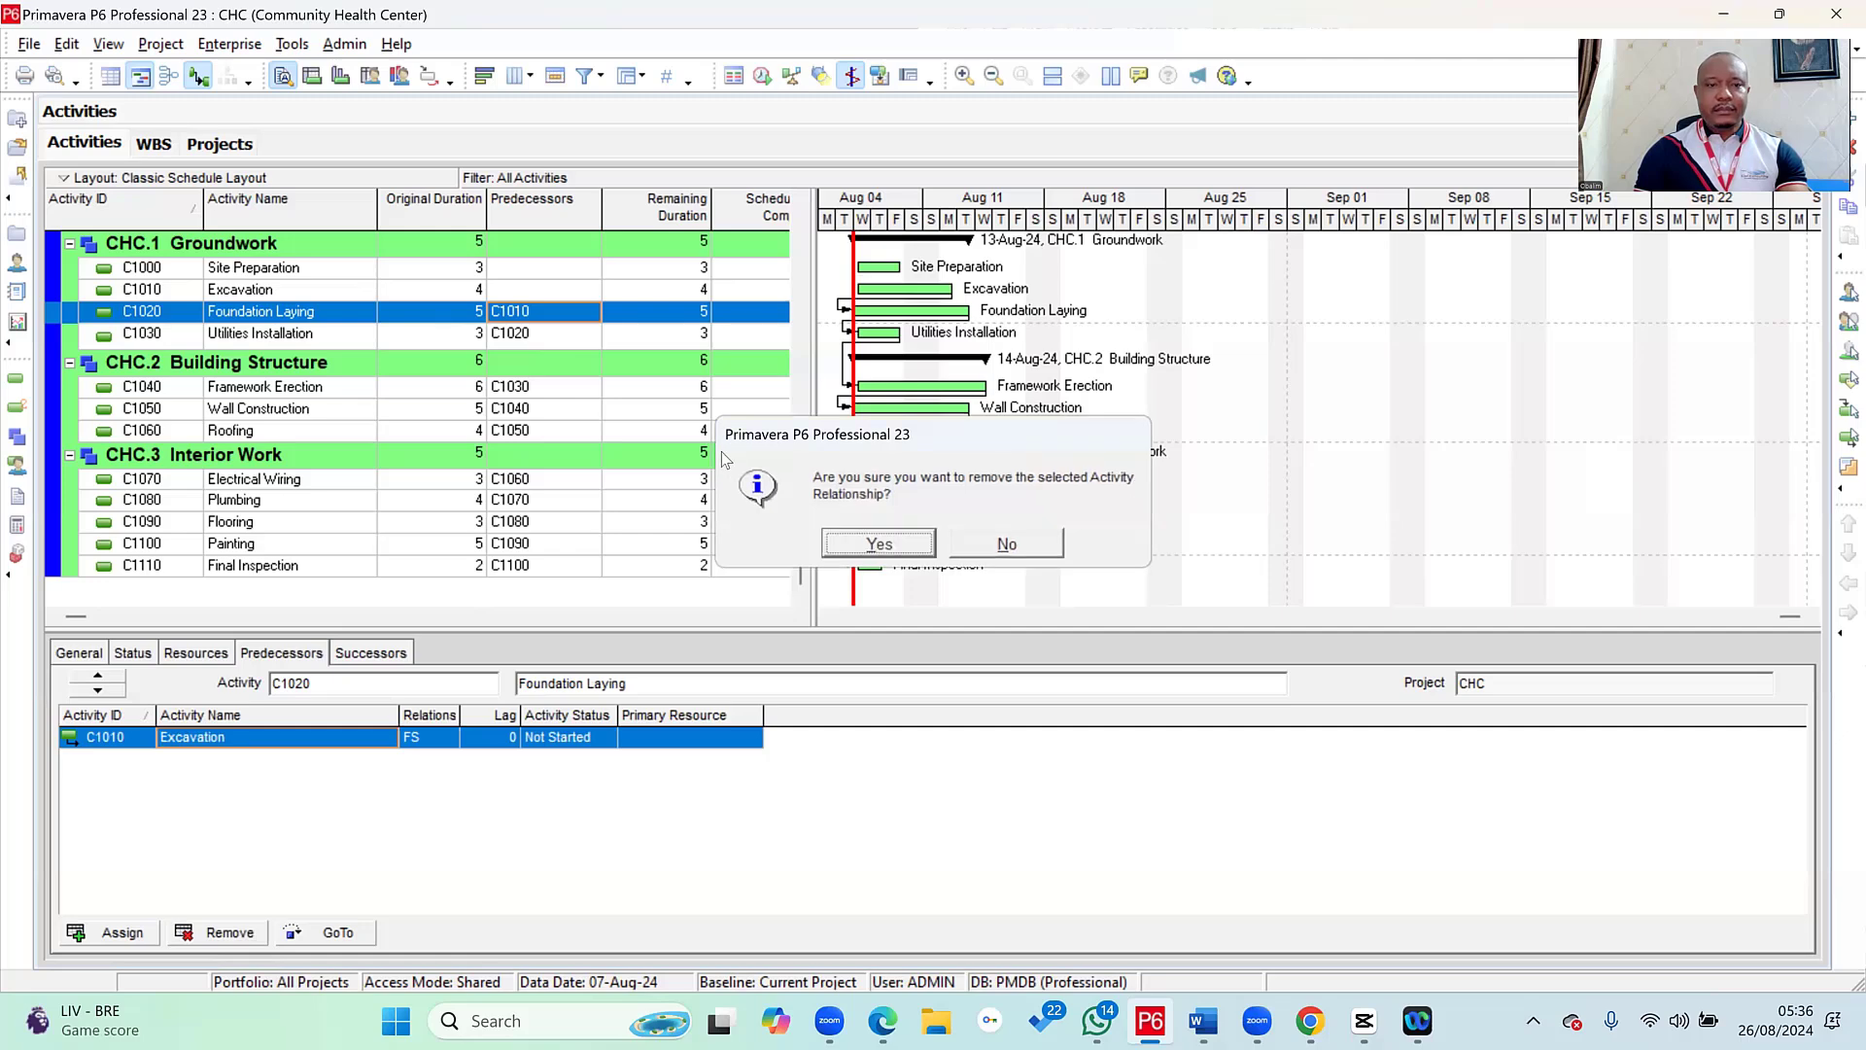
{"action": "left_click", "coordinate": [542, 336]}
{"action": "left_click", "coordinate": [233, 933]}
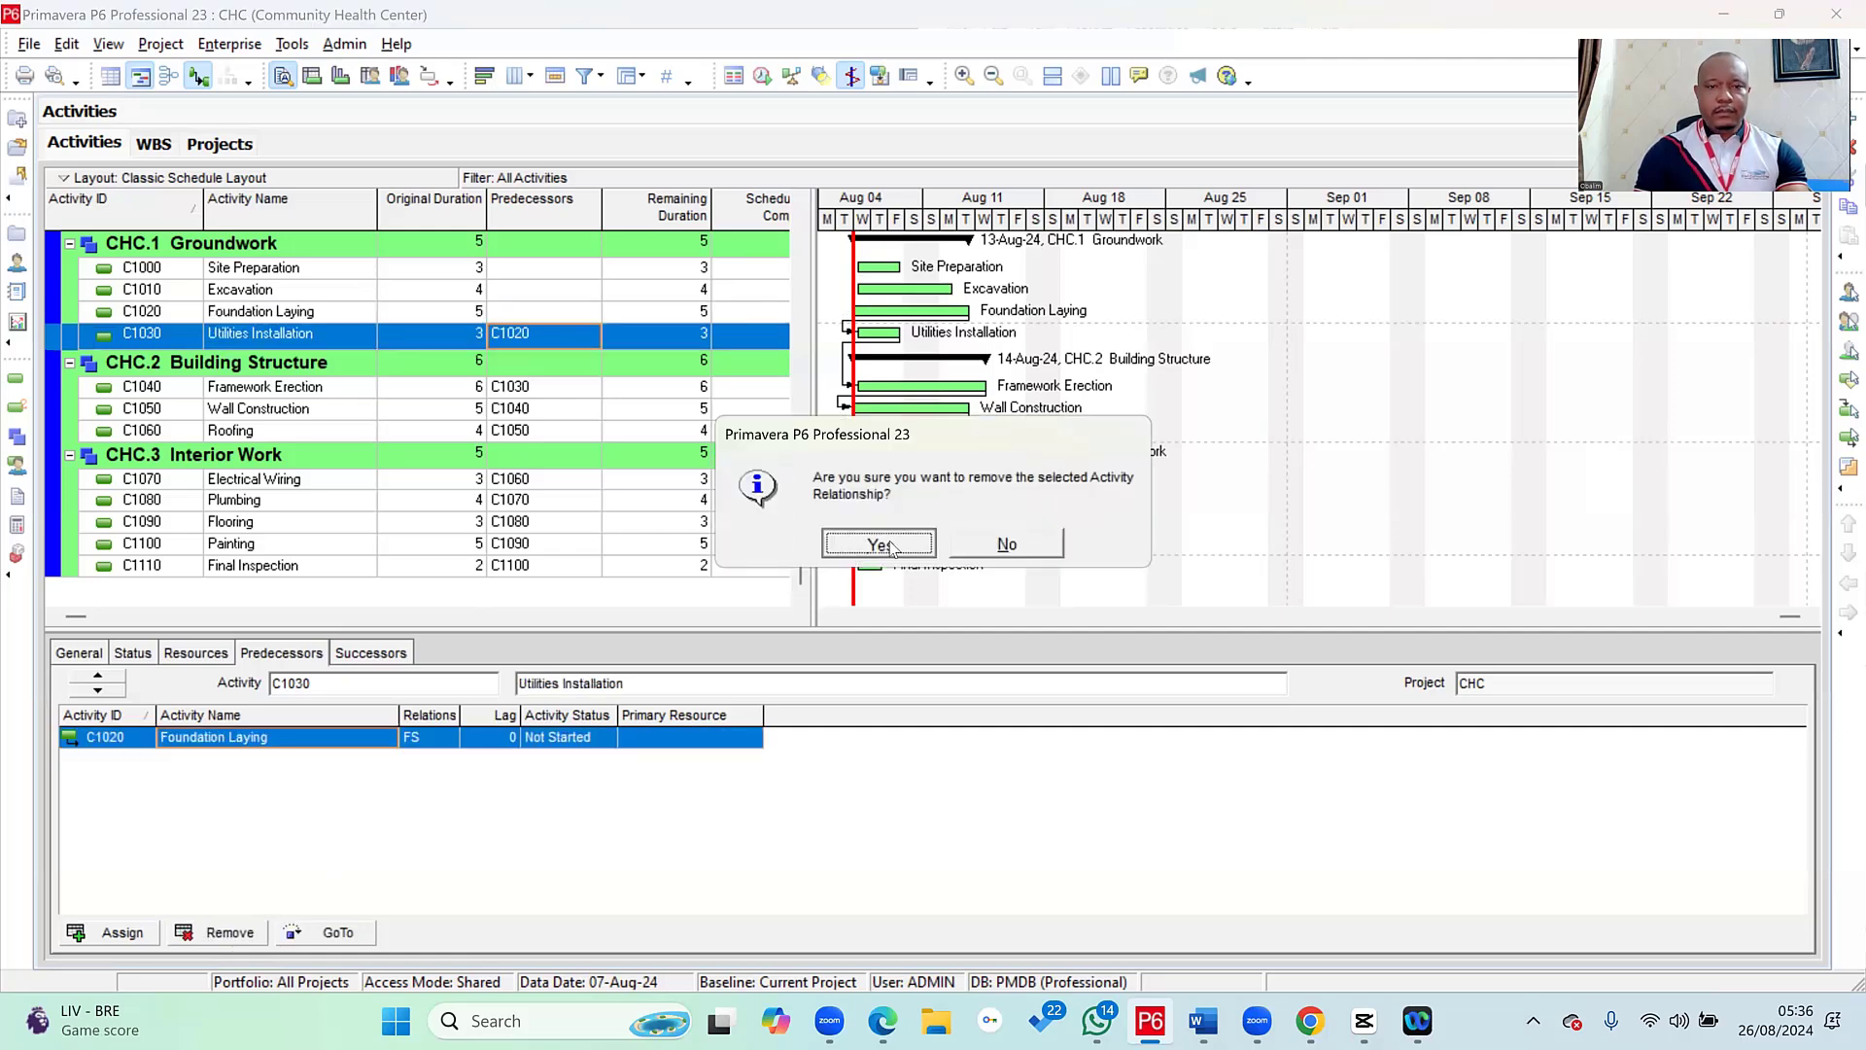
{"action": "key", "text": "Return"}
- Remove the predecessor links of Wall Construction, Framework Erection and Roofing (C1050)
{"action": "left_click", "coordinate": [540, 386]}
{"action": "left_click_drag", "start_coordinate": [539, 386], "coordinate": [539, 430]}
{"action": "left_click", "coordinate": [540, 408]}
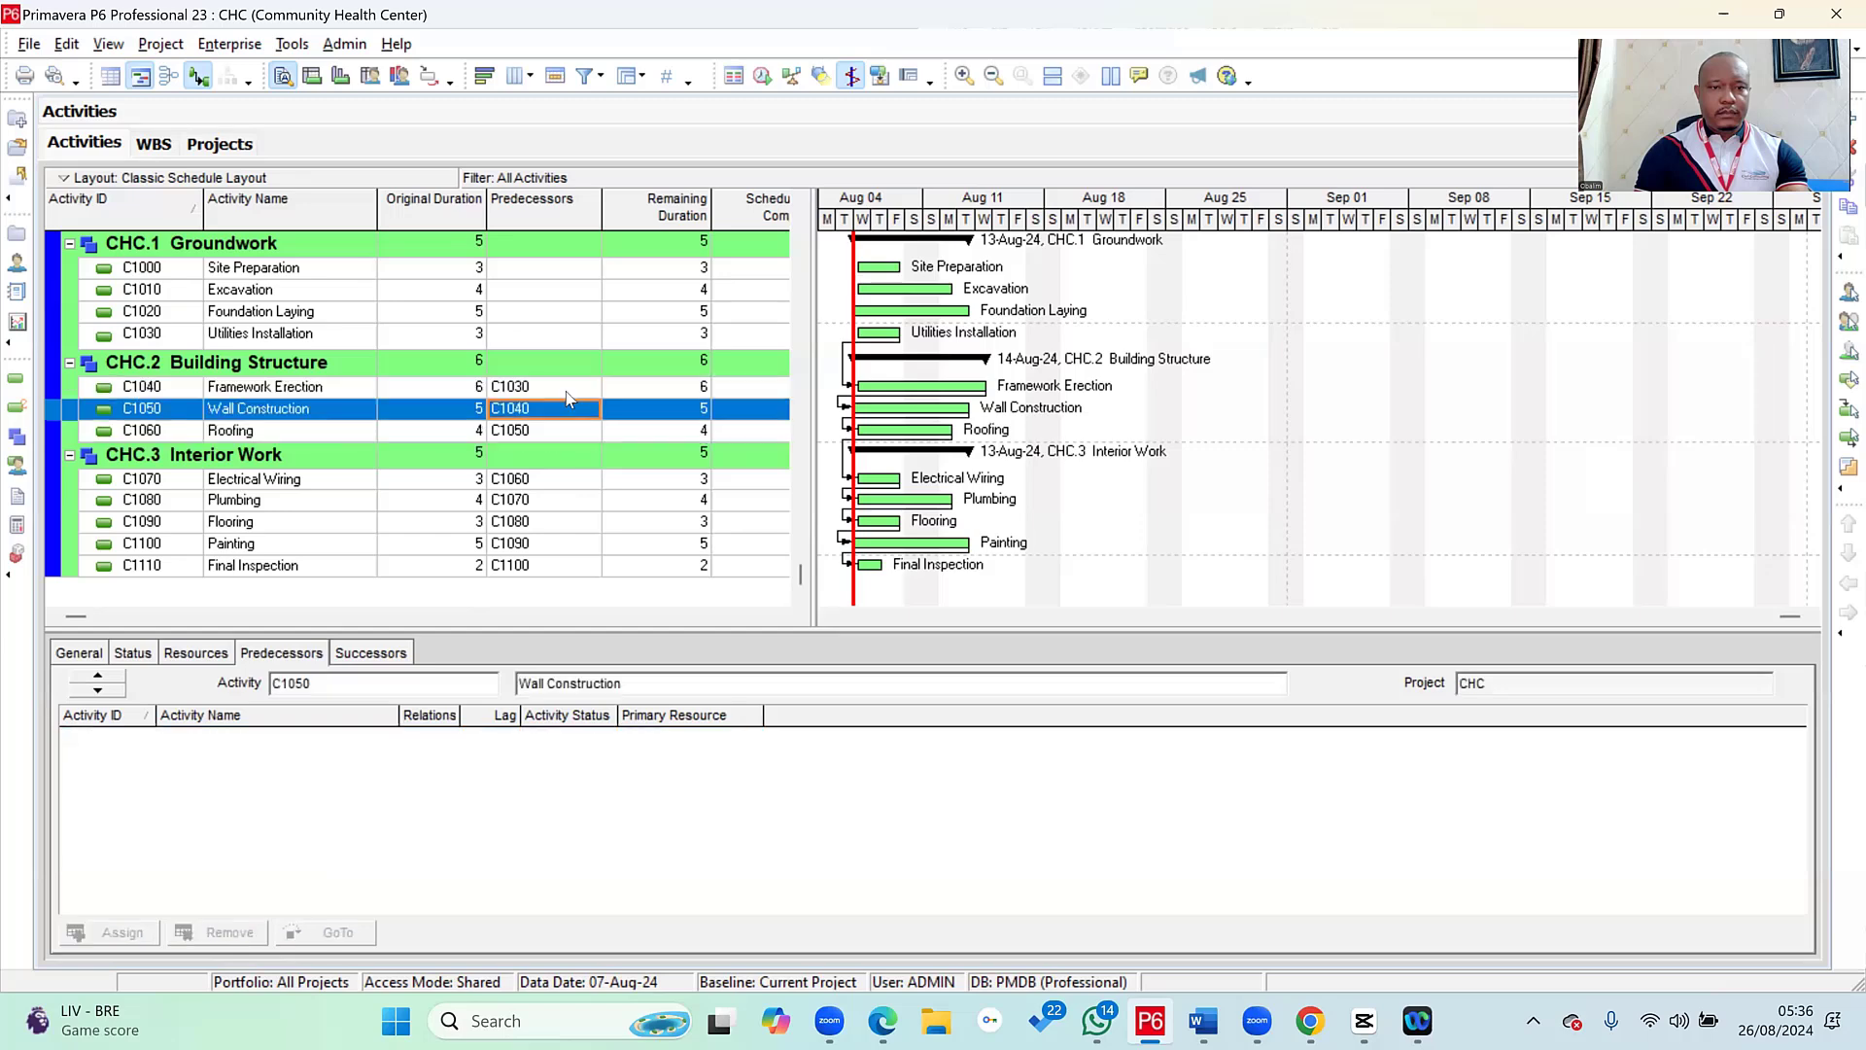
{"action": "left_click", "coordinate": [218, 933]}
{"action": "key", "text": "Return"}
{"action": "left_click", "coordinate": [539, 386]}
{"action": "left_click", "coordinate": [218, 933]}
{"action": "key", "text": "Return"}
{"action": "left_click", "coordinate": [539, 430]}
{"action": "left_click", "coordinate": [217, 933]}
{"action": "key", "text": "Return"}
- Remove the predecessor links of Electrical Wiring, Plumbing (C1070) and Flooring (C1080)
{"action": "left_click", "coordinate": [576, 478]}
{"action": "left_click", "coordinate": [217, 933]}
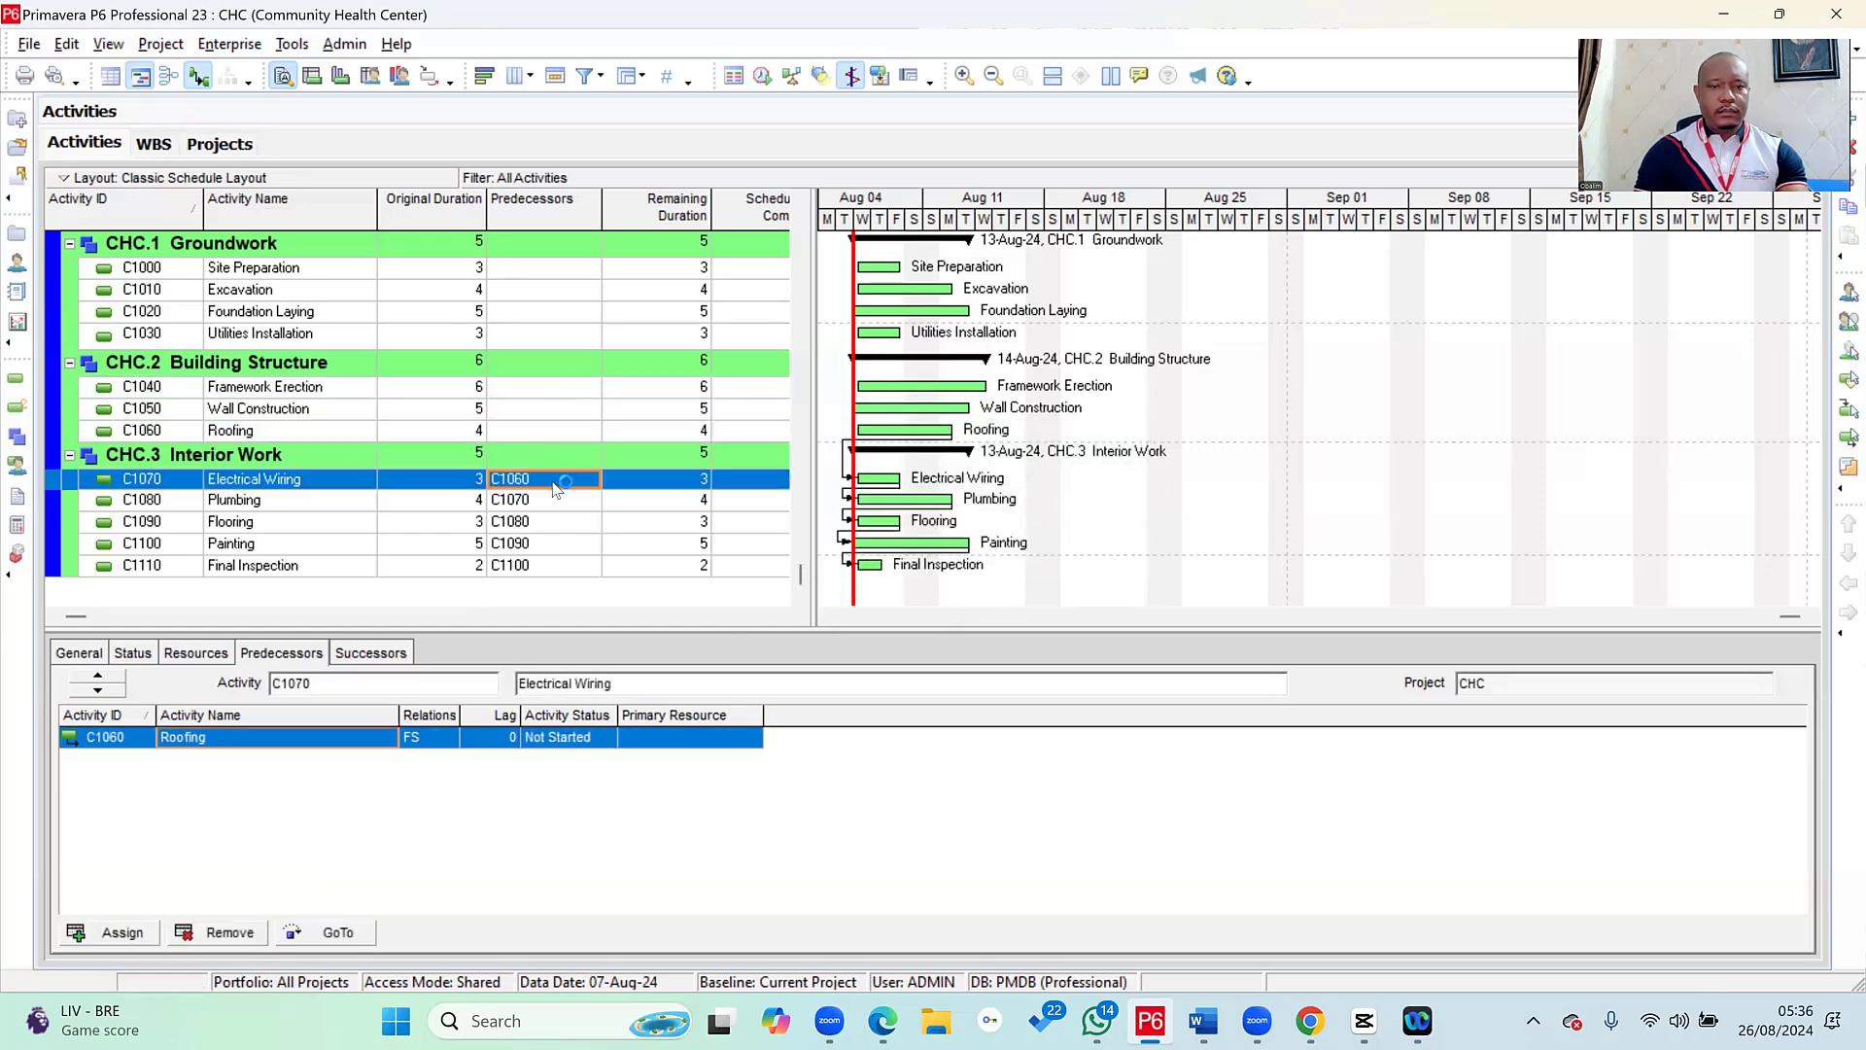
{"action": "left_click", "coordinate": [878, 542]}
{"action": "left_click", "coordinate": [540, 500]}
{"action": "left_click", "coordinate": [218, 933]}
{"action": "key", "text": "Return"}
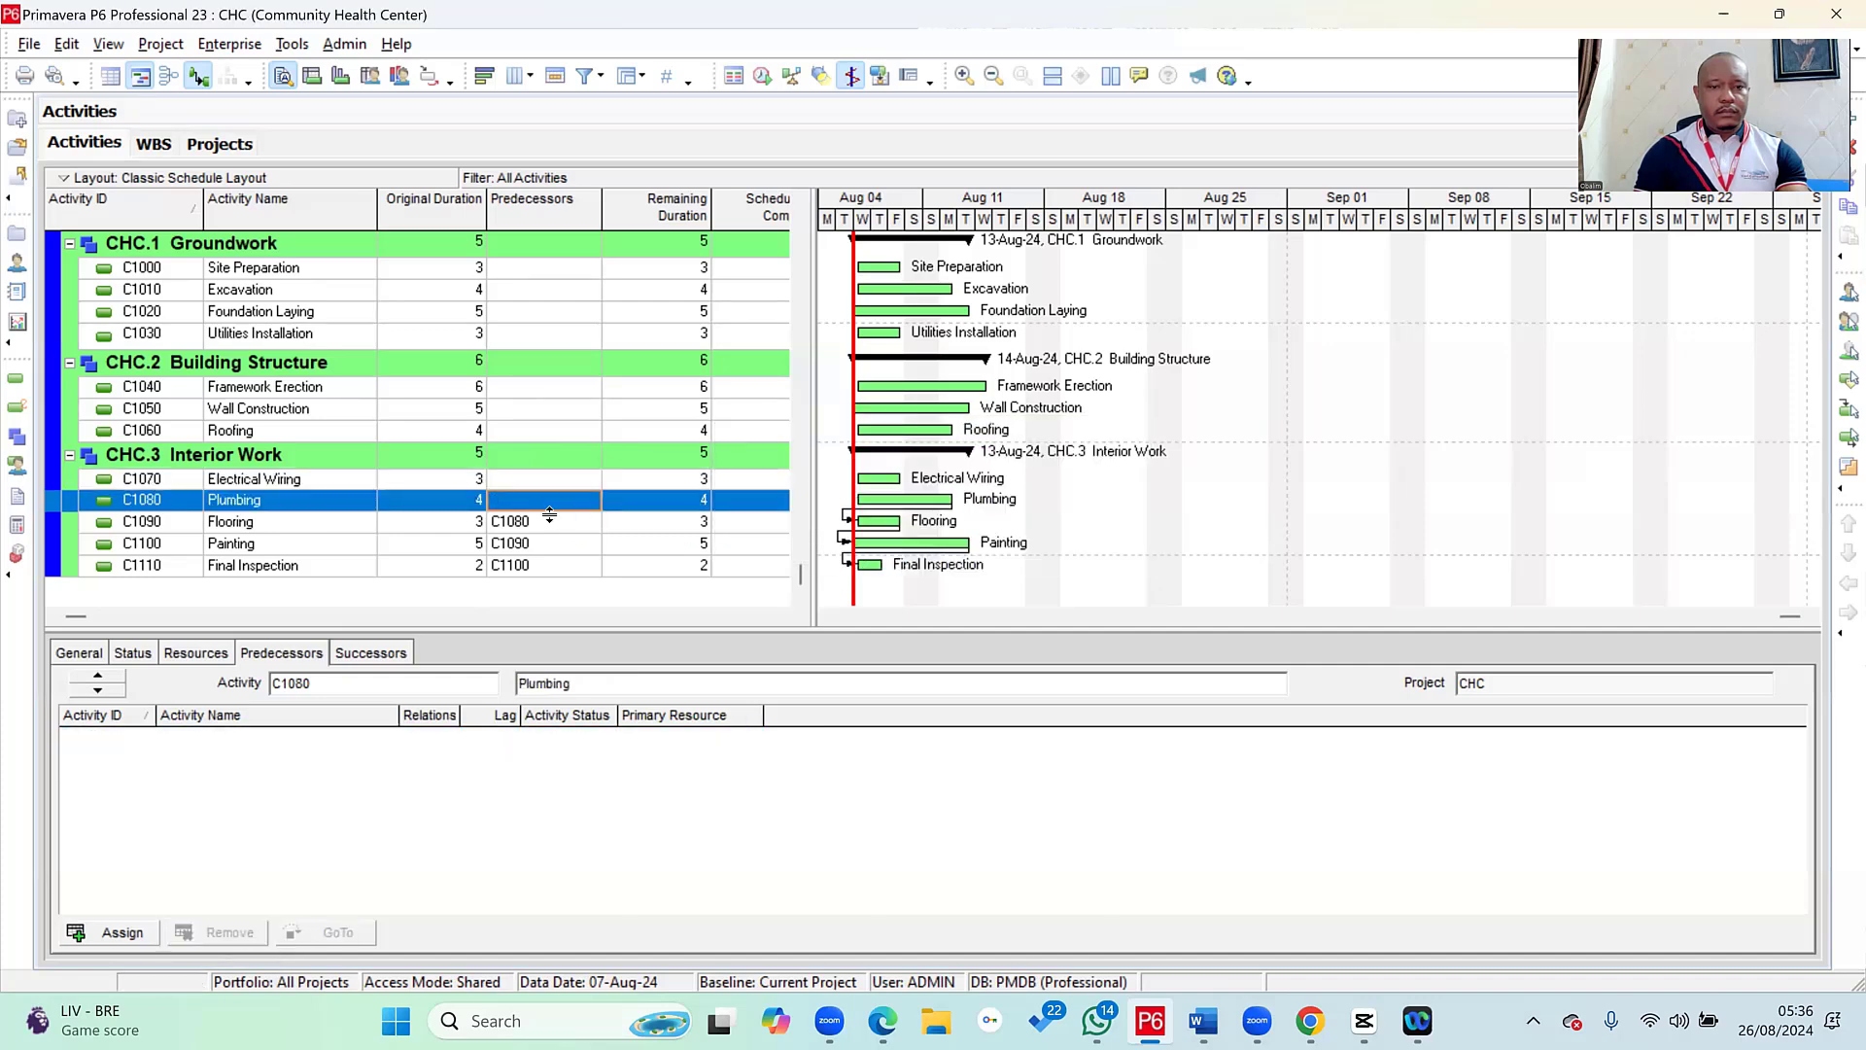
{"action": "left_click", "coordinate": [540, 521]}
{"action": "left_click", "coordinate": [261, 930]}
{"action": "left_click", "coordinate": [878, 542]}
- Remove the predecessor links of Painting (C1090) and Final Inspection (C1100)
{"action": "left_click", "coordinate": [539, 543]}
{"action": "left_click", "coordinate": [218, 933]}
{"action": "key", "text": "Return"}
{"action": "left_click", "coordinate": [539, 564]}
{"action": "left_click", "coordinate": [217, 933]}
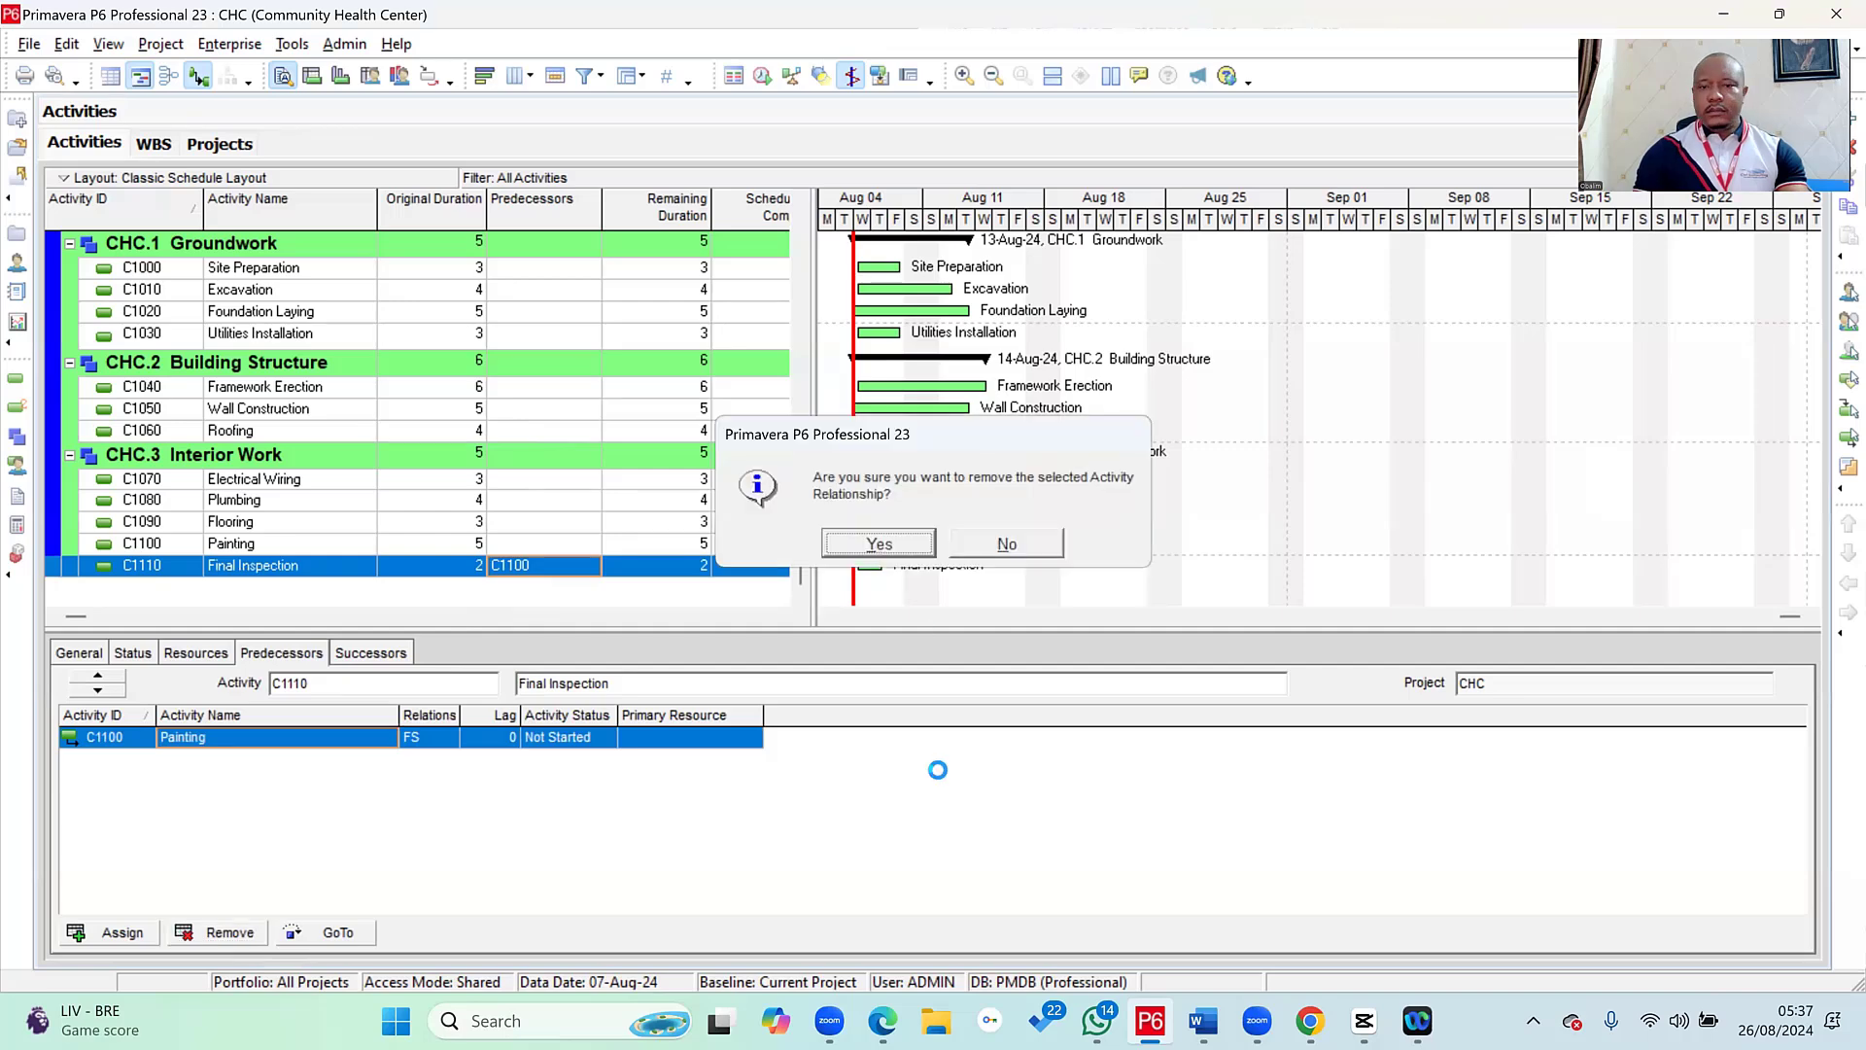
{"action": "key", "text": "Return"}
{"action": "left_click_drag", "start_coordinate": [881, 627], "coordinate": [880, 658]}
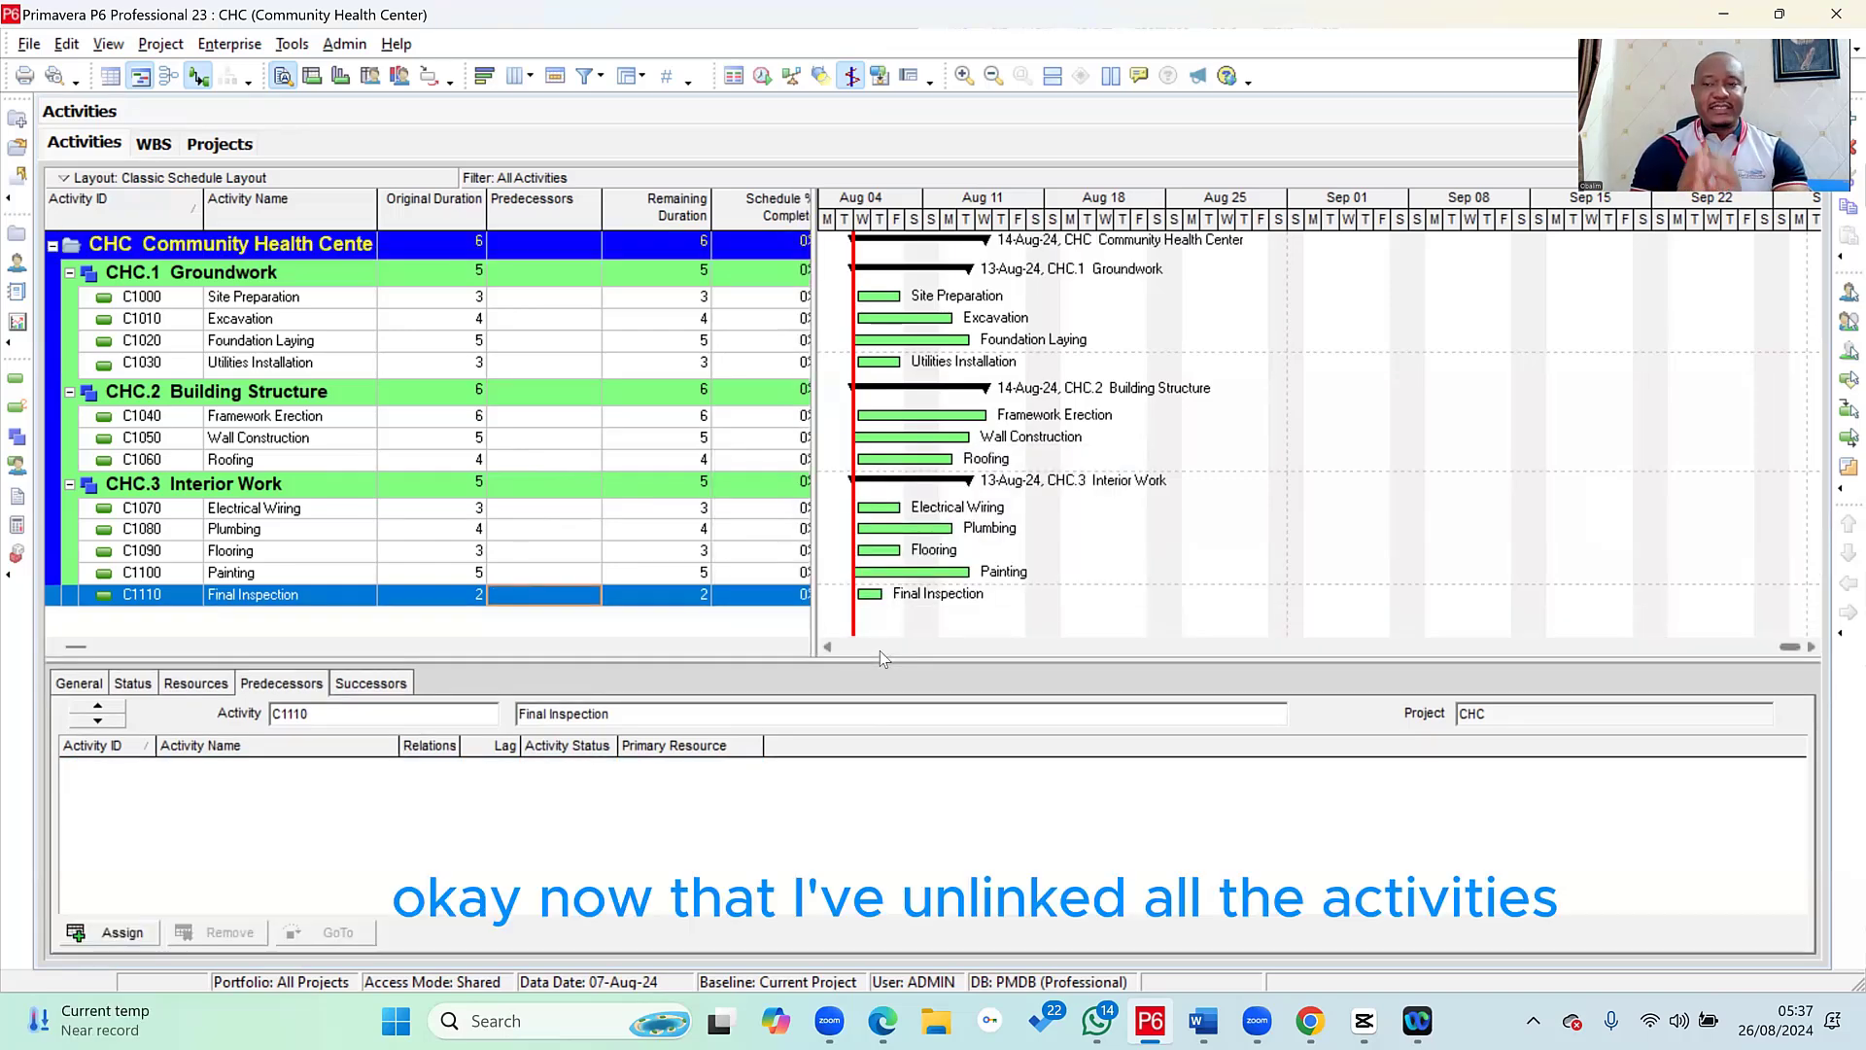
- Select Site Preparation through Final Inspection and link them with Link Activities
{"action": "left_click", "coordinate": [302, 299]}
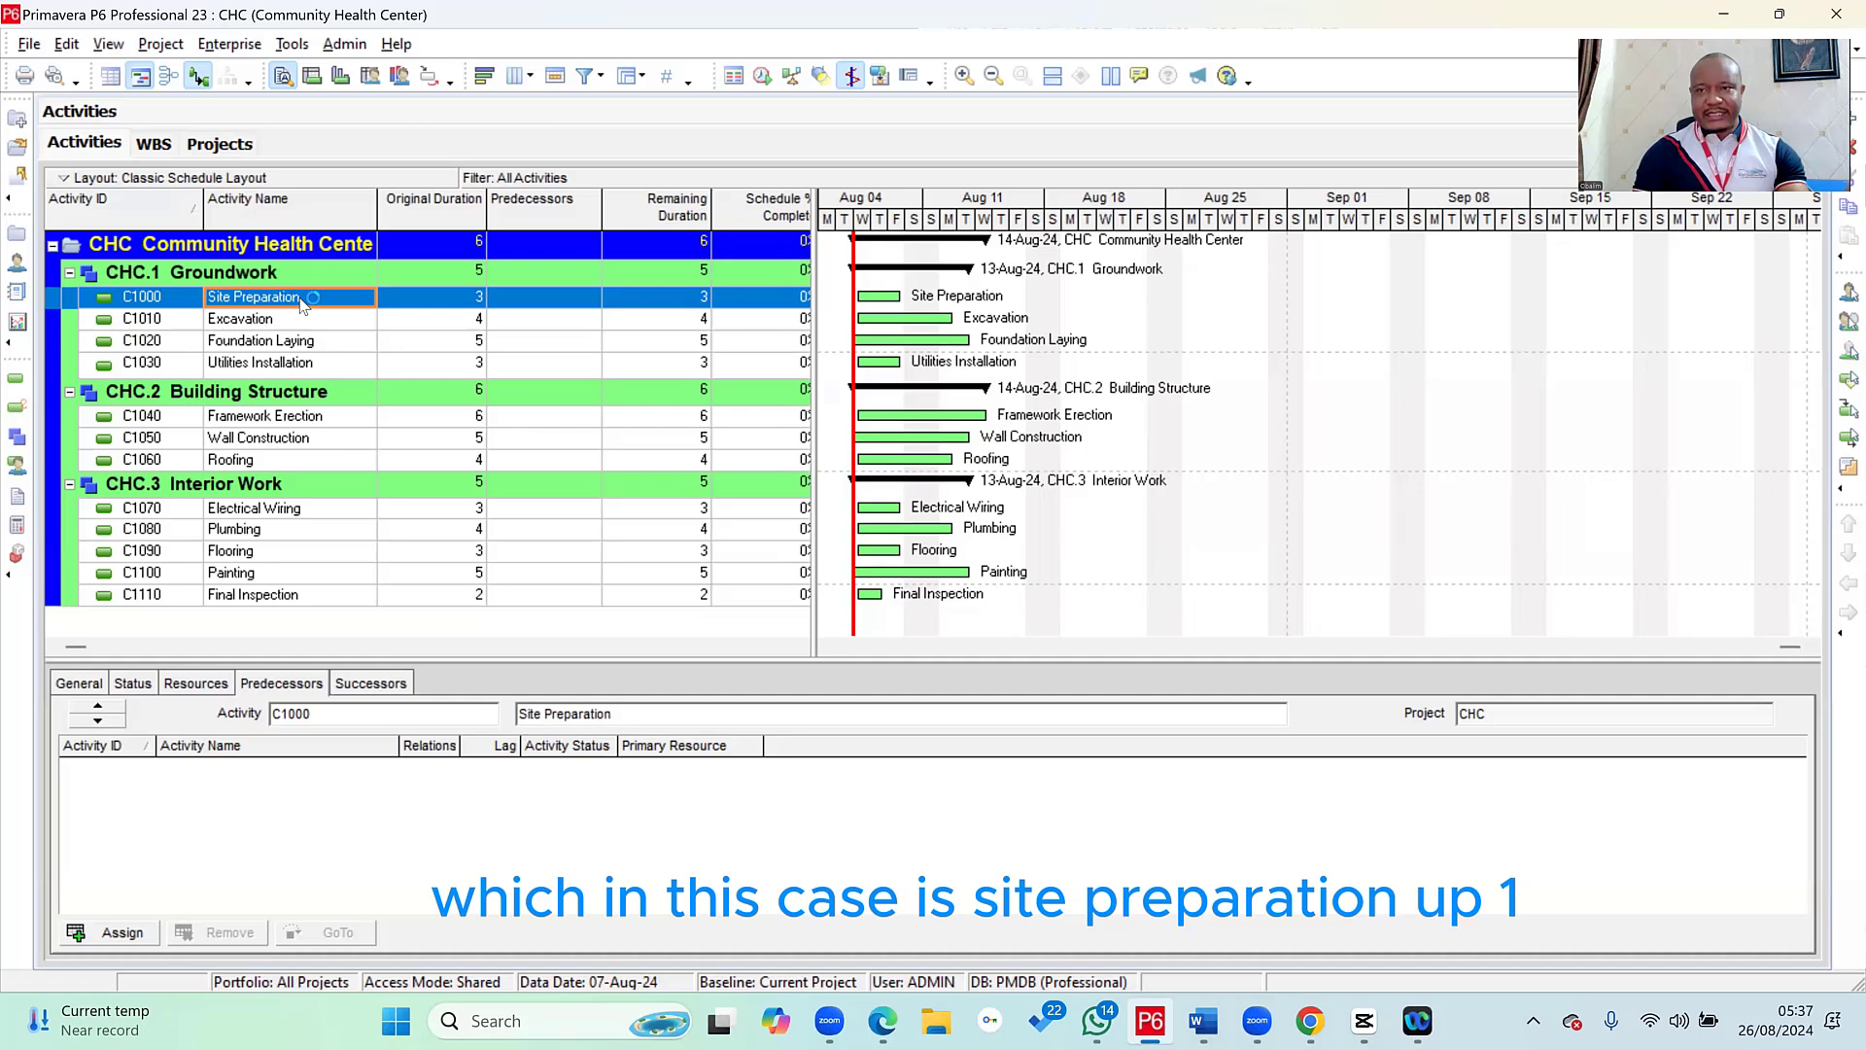
{"action": "left_click", "coordinate": [294, 595], "text": "shift"}
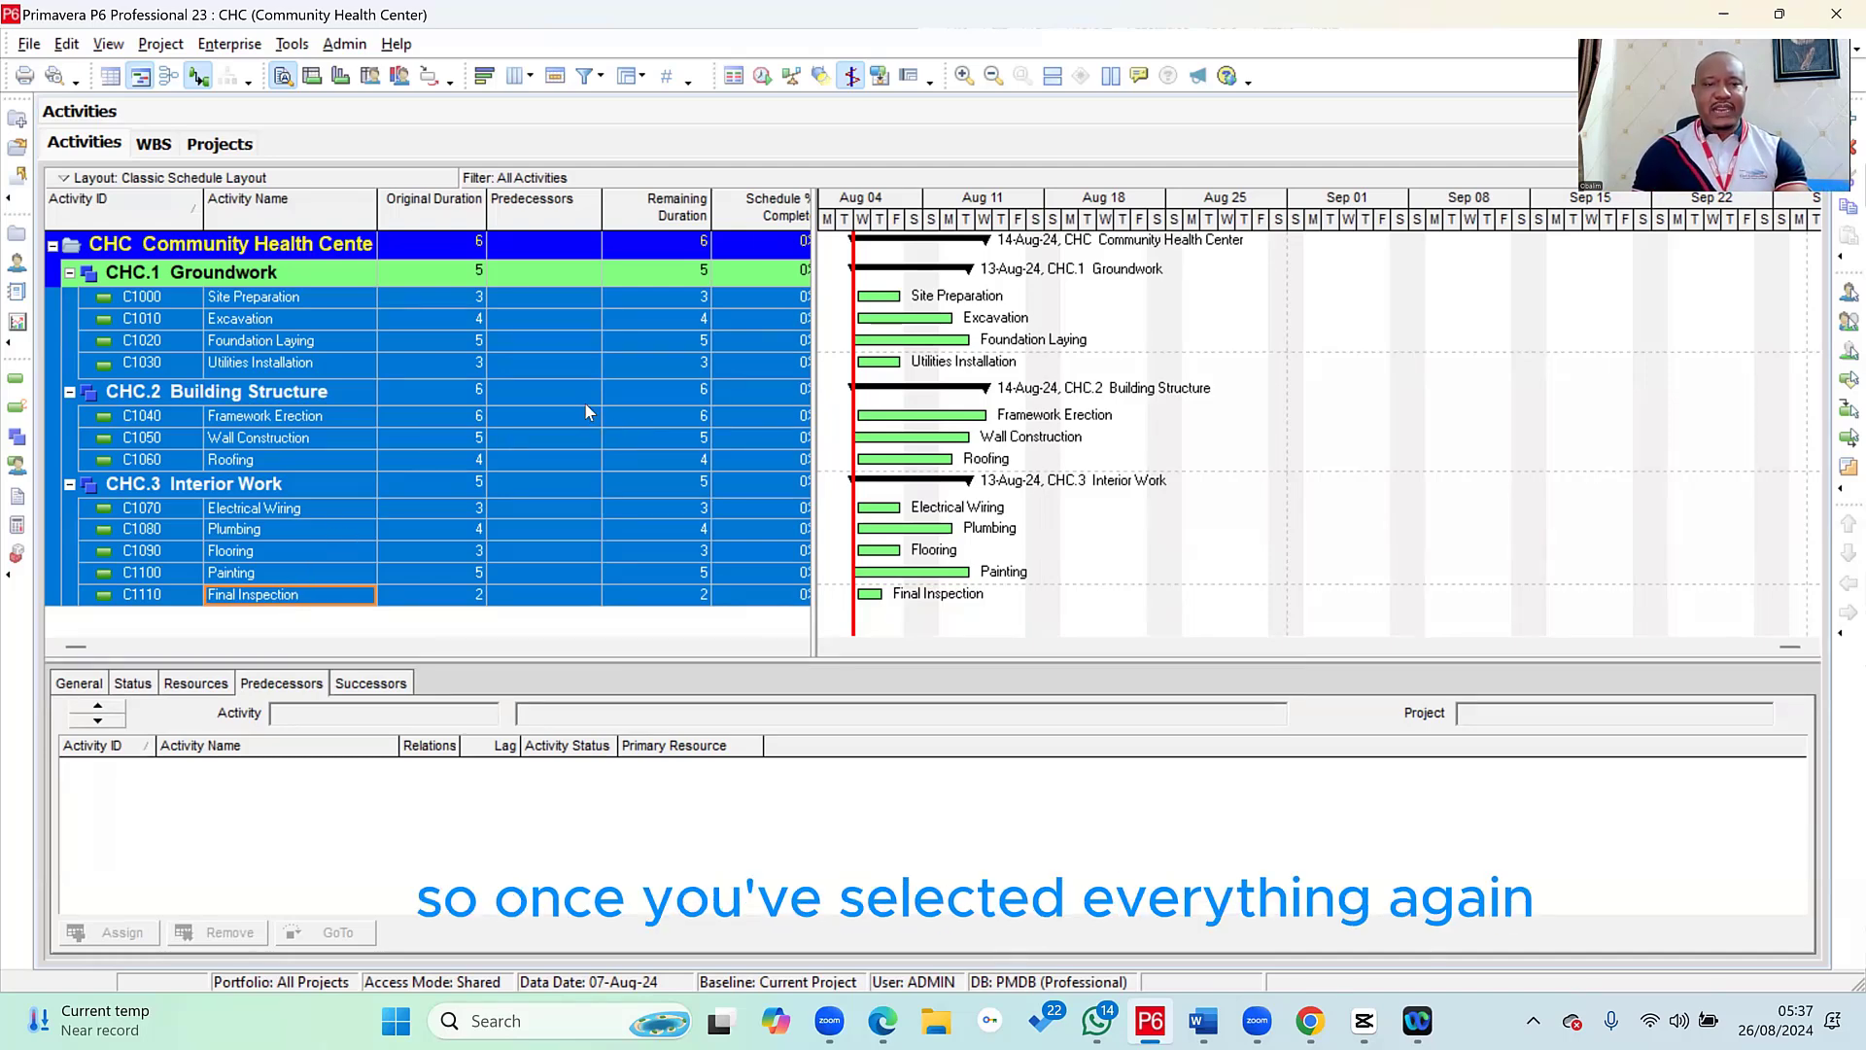
{"action": "right_click", "coordinate": [552, 389]}
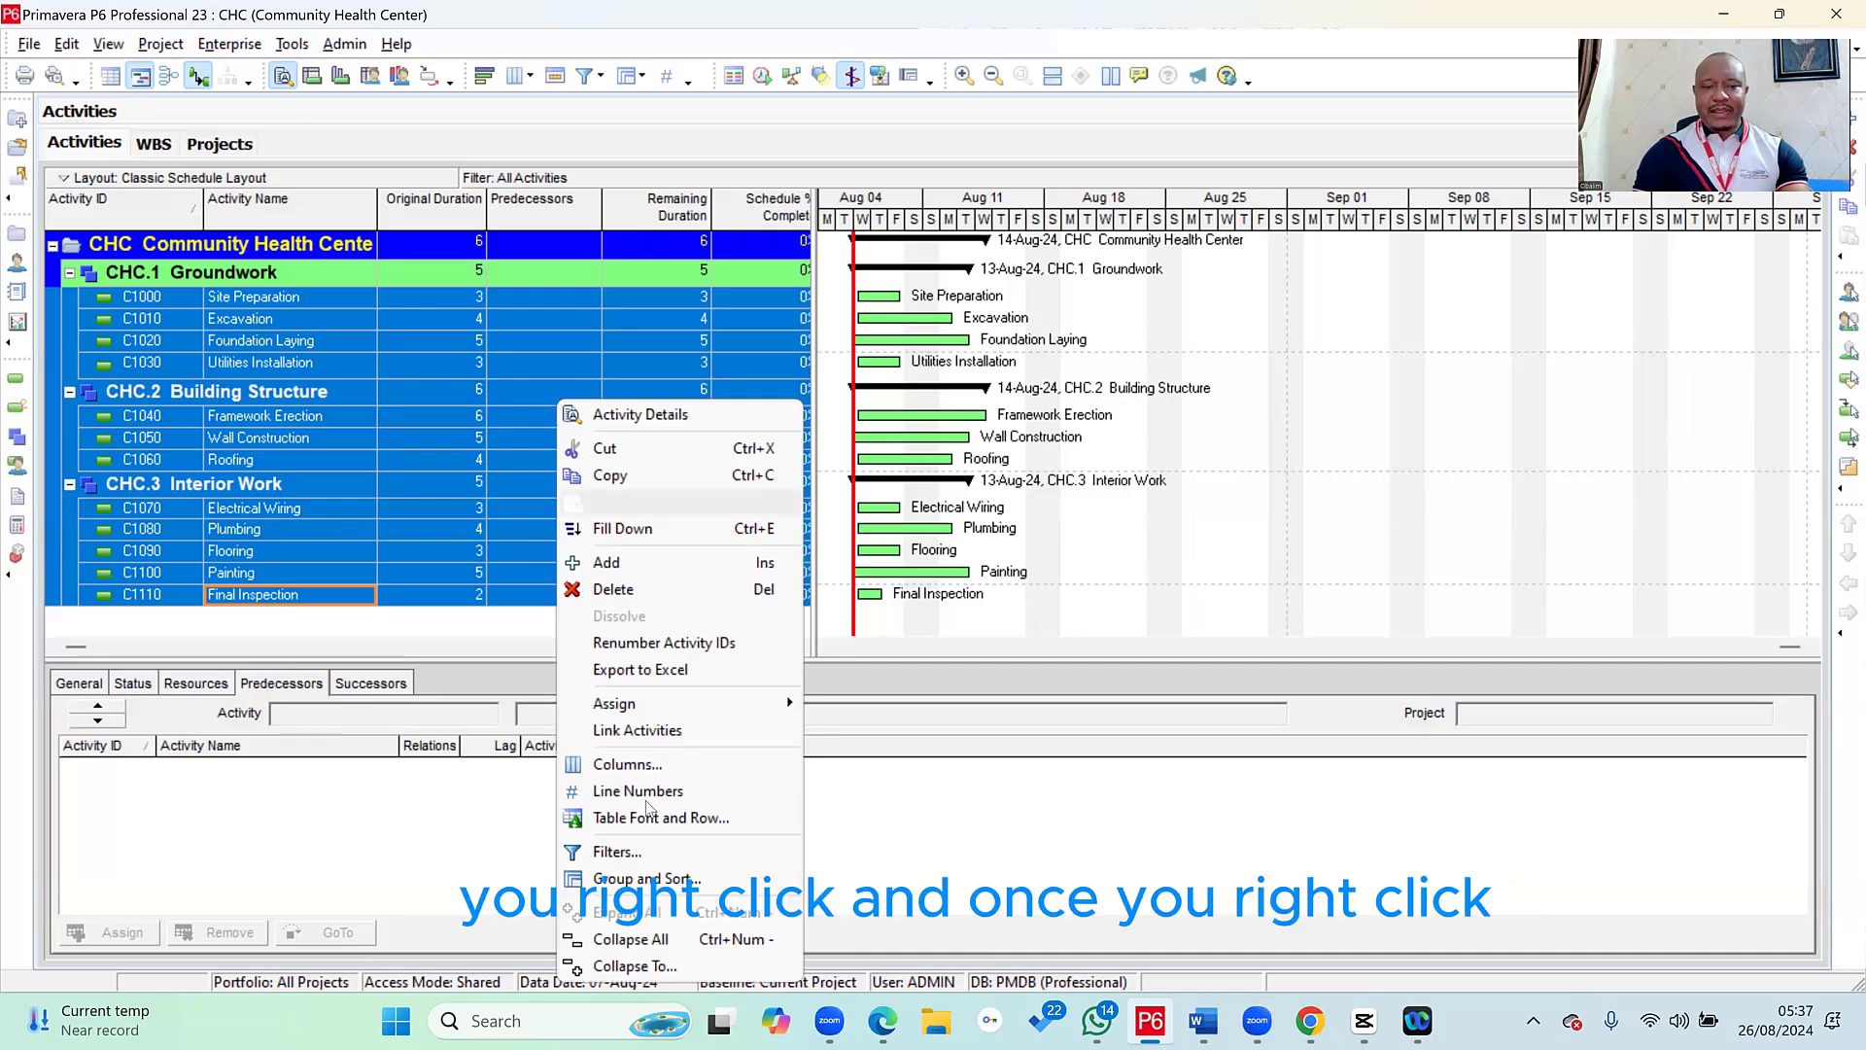
{"action": "left_click", "coordinate": [640, 736]}
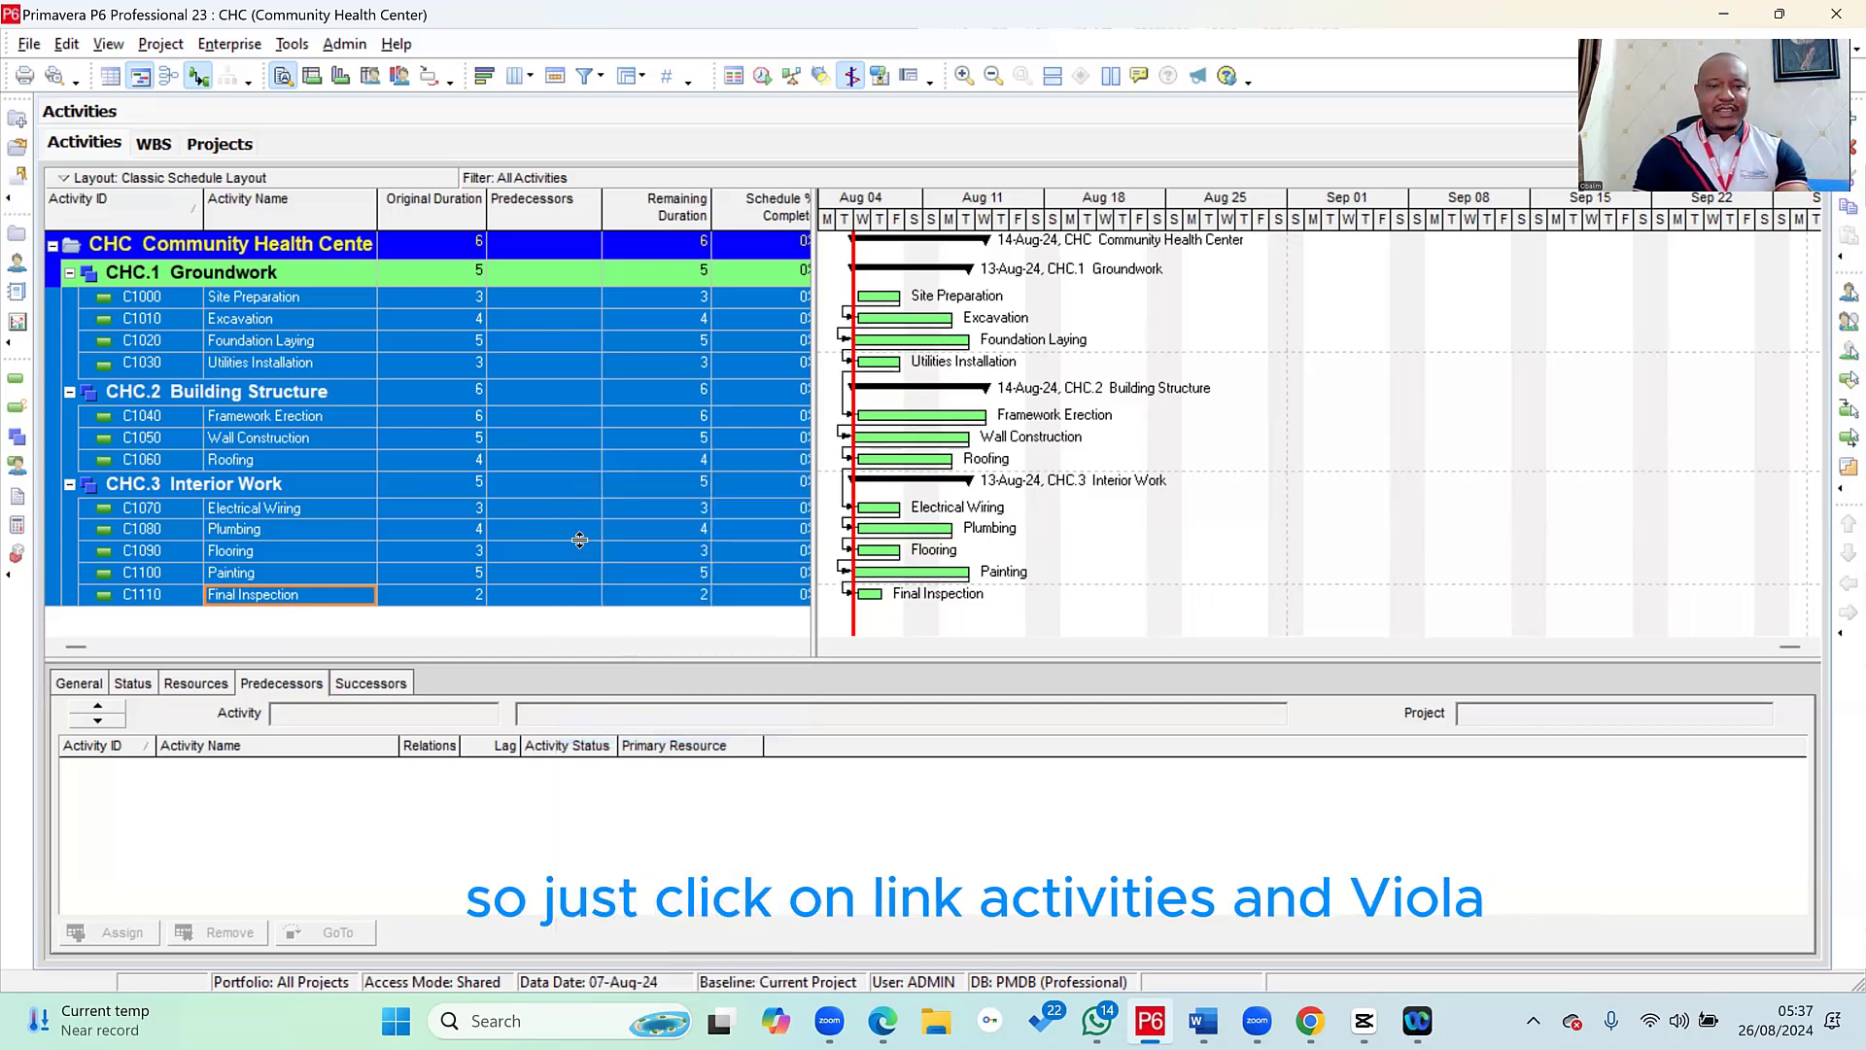
- Check the new predecessors of Roofing, Utilities Installation and Wall Construction
{"action": "left_click", "coordinate": [576, 462]}
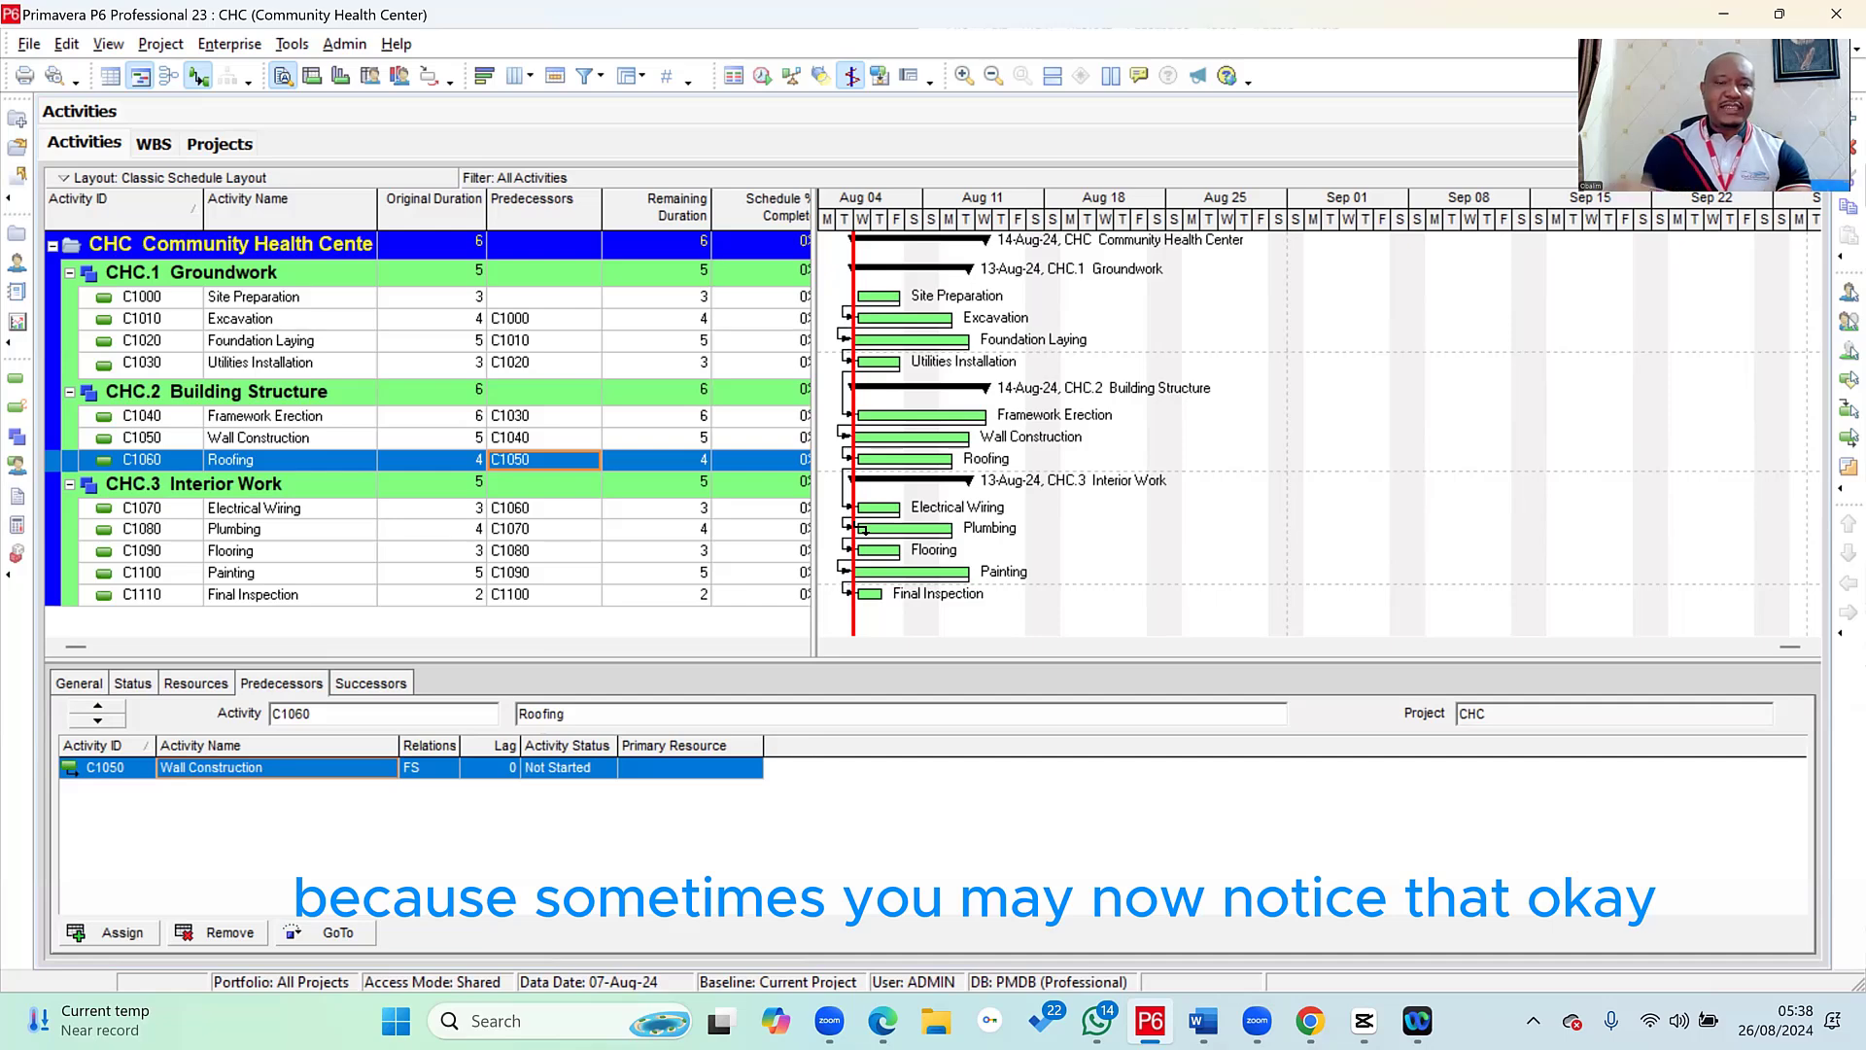
{"action": "left_click", "coordinate": [540, 366]}
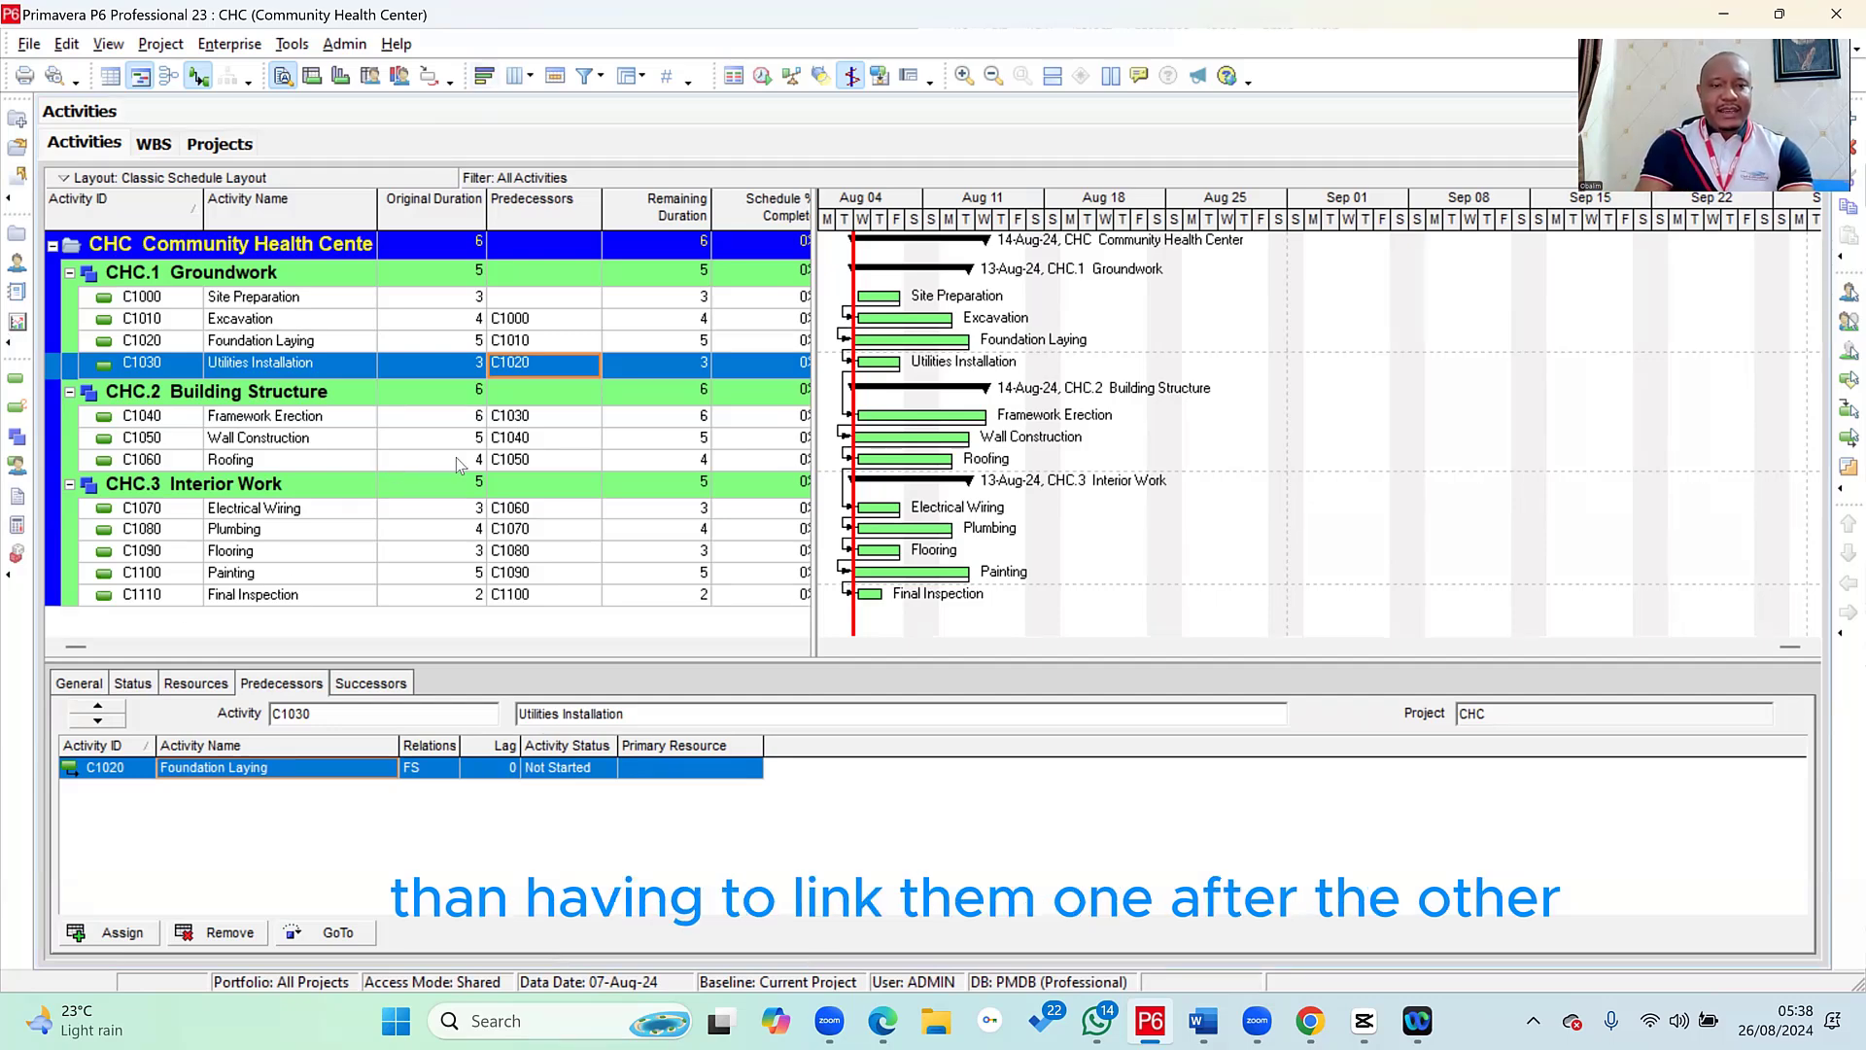
{"action": "left_click", "coordinate": [521, 438]}
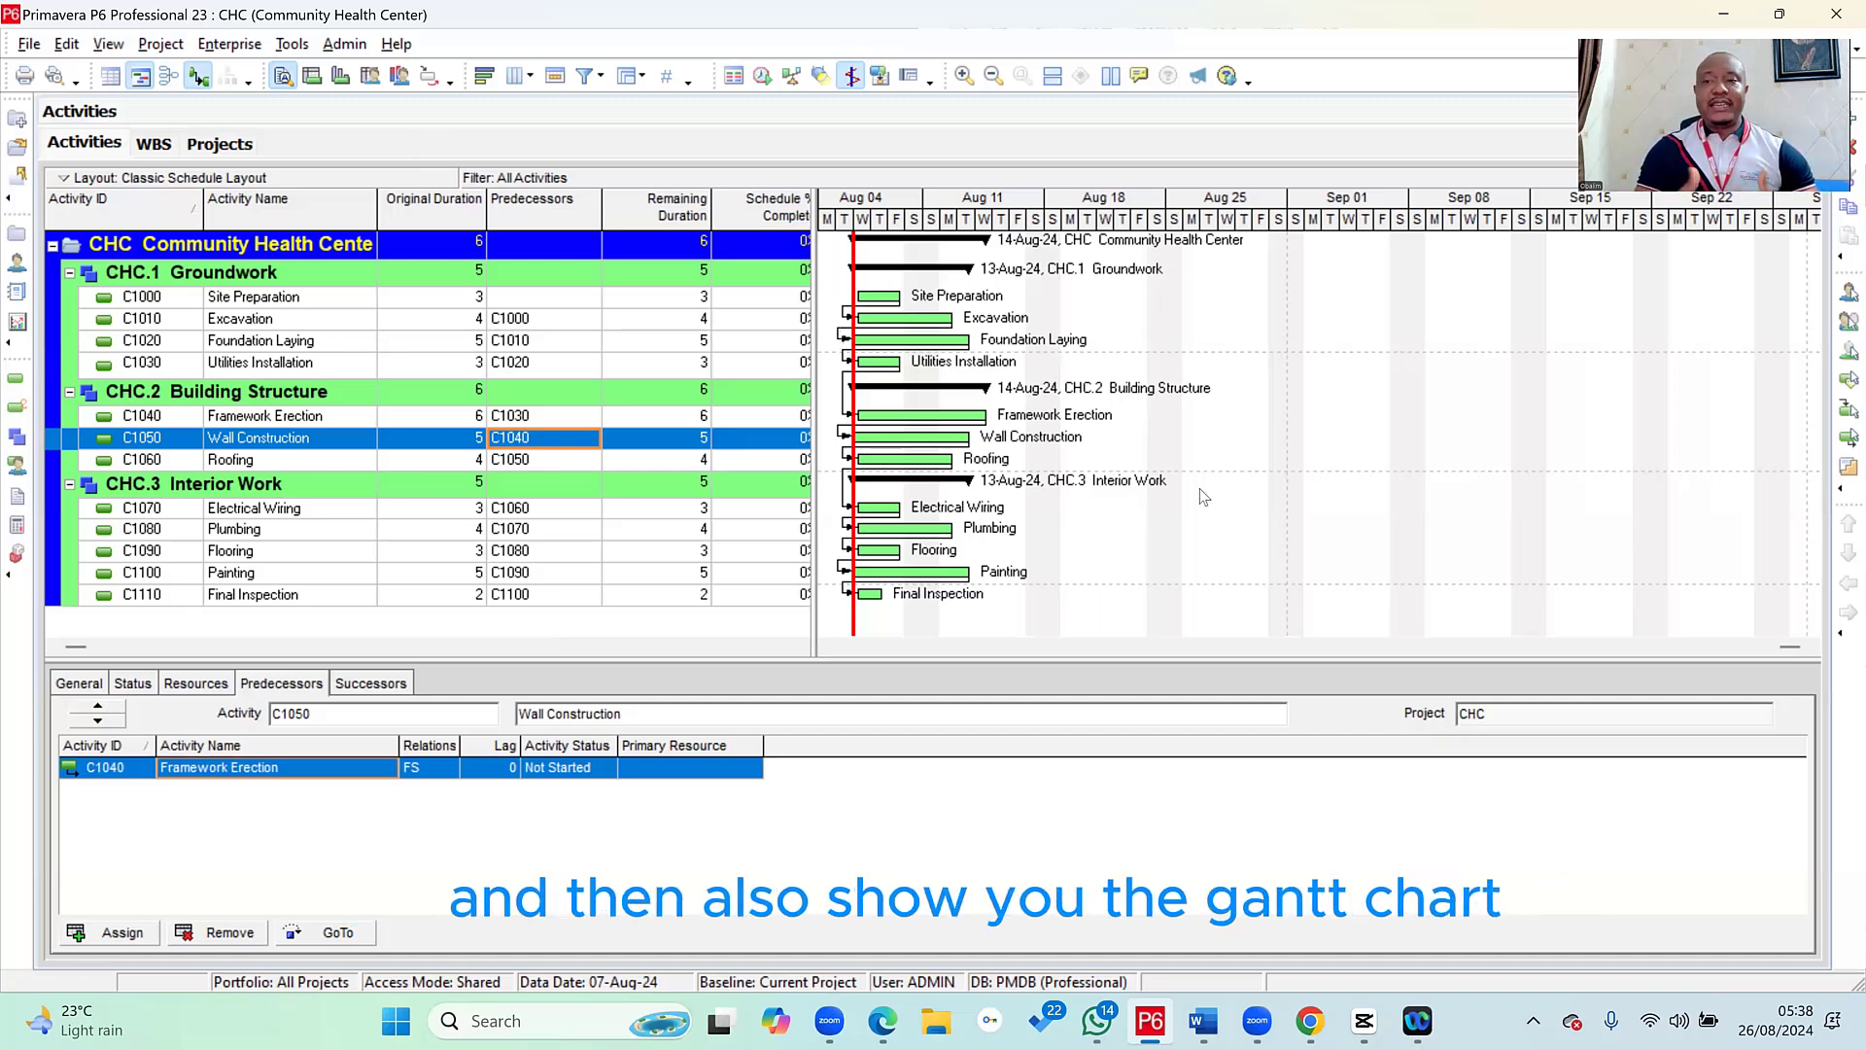
- Schedule the project, applying the 07-Aug-24 data date to all open projects
{"action": "left_click", "coordinate": [768, 85]}
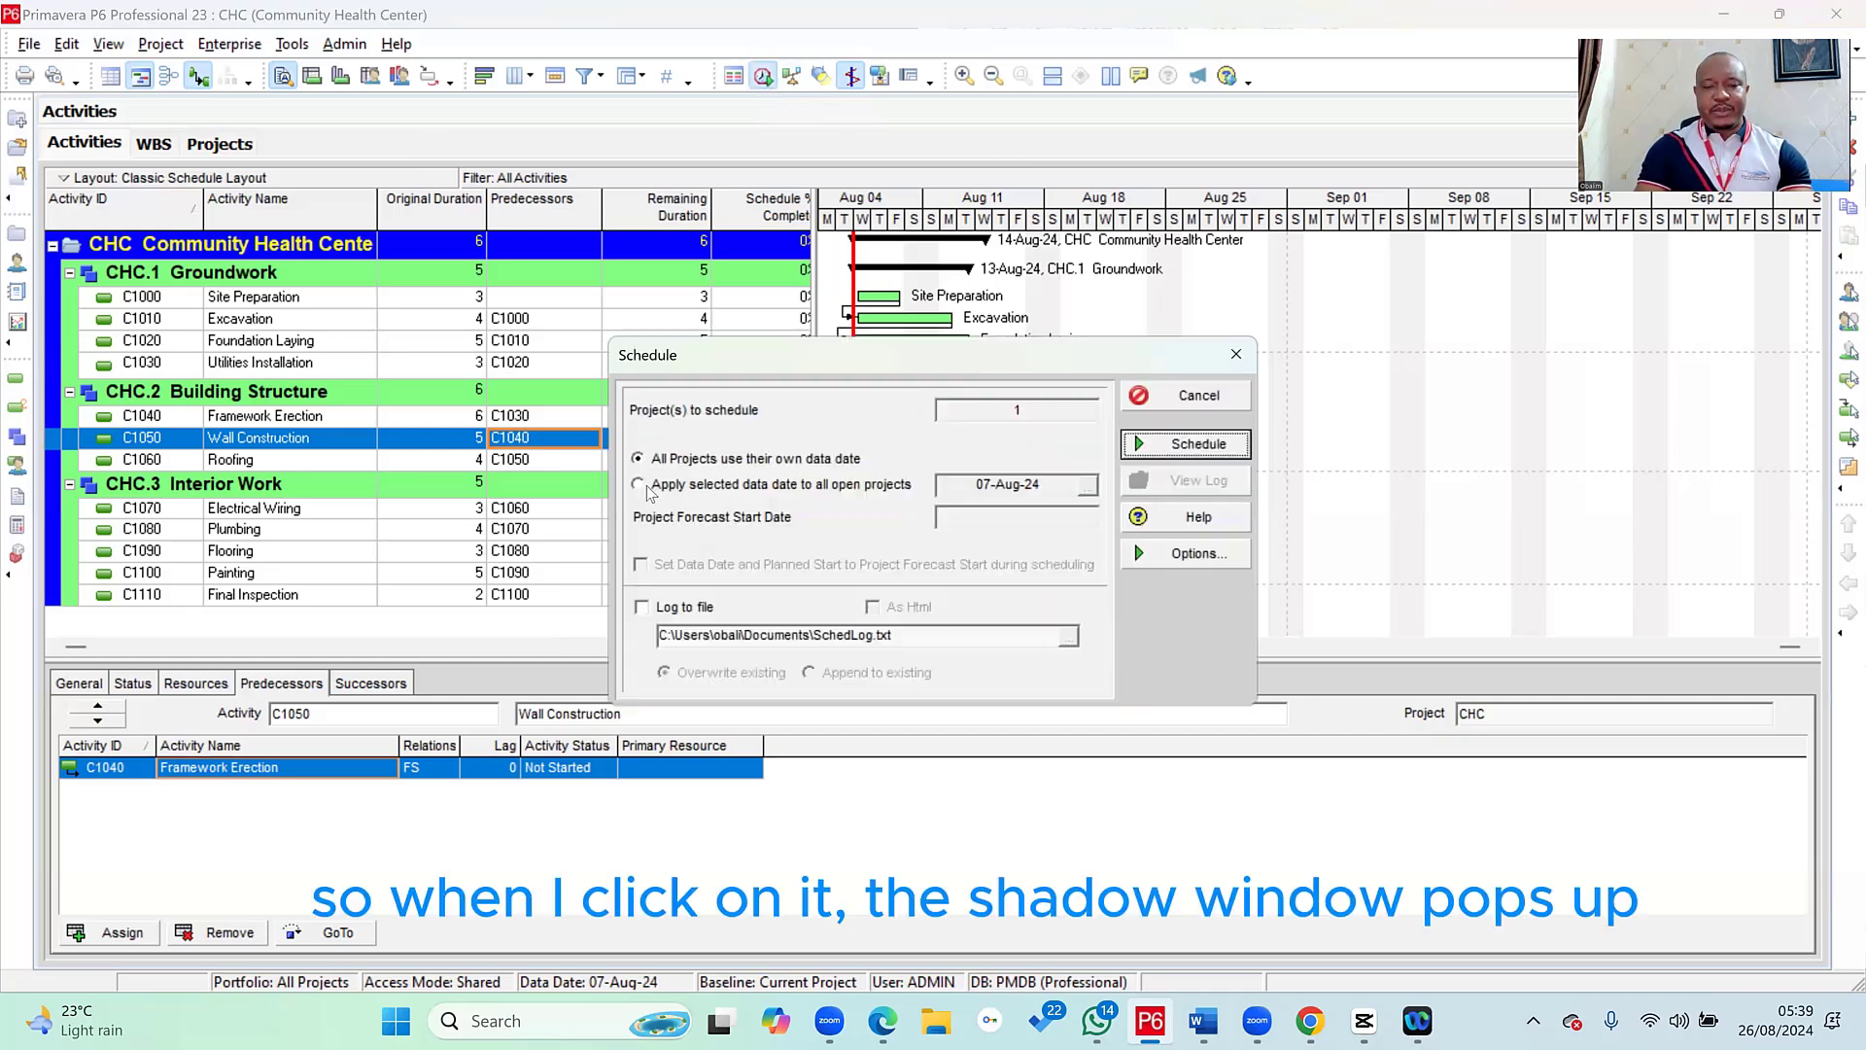
{"action": "left_click", "coordinate": [639, 485]}
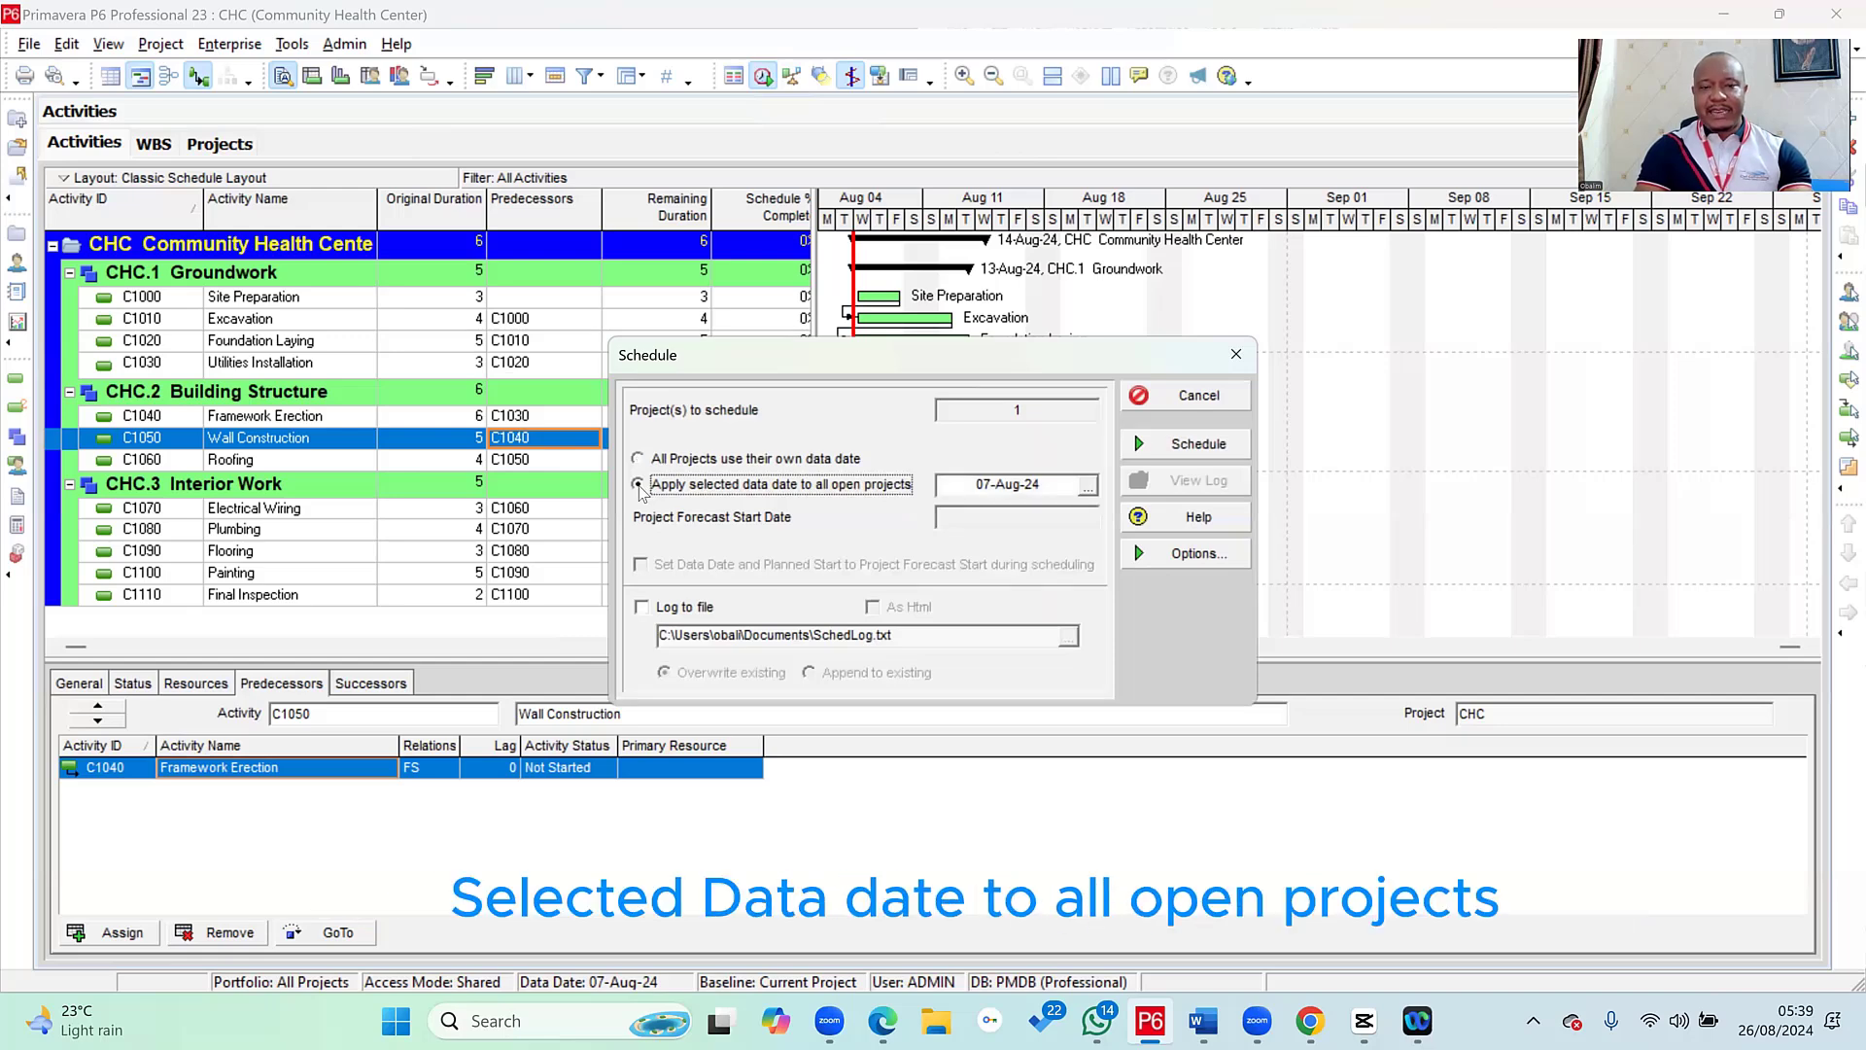
{"action": "left_click", "coordinate": [1208, 453]}
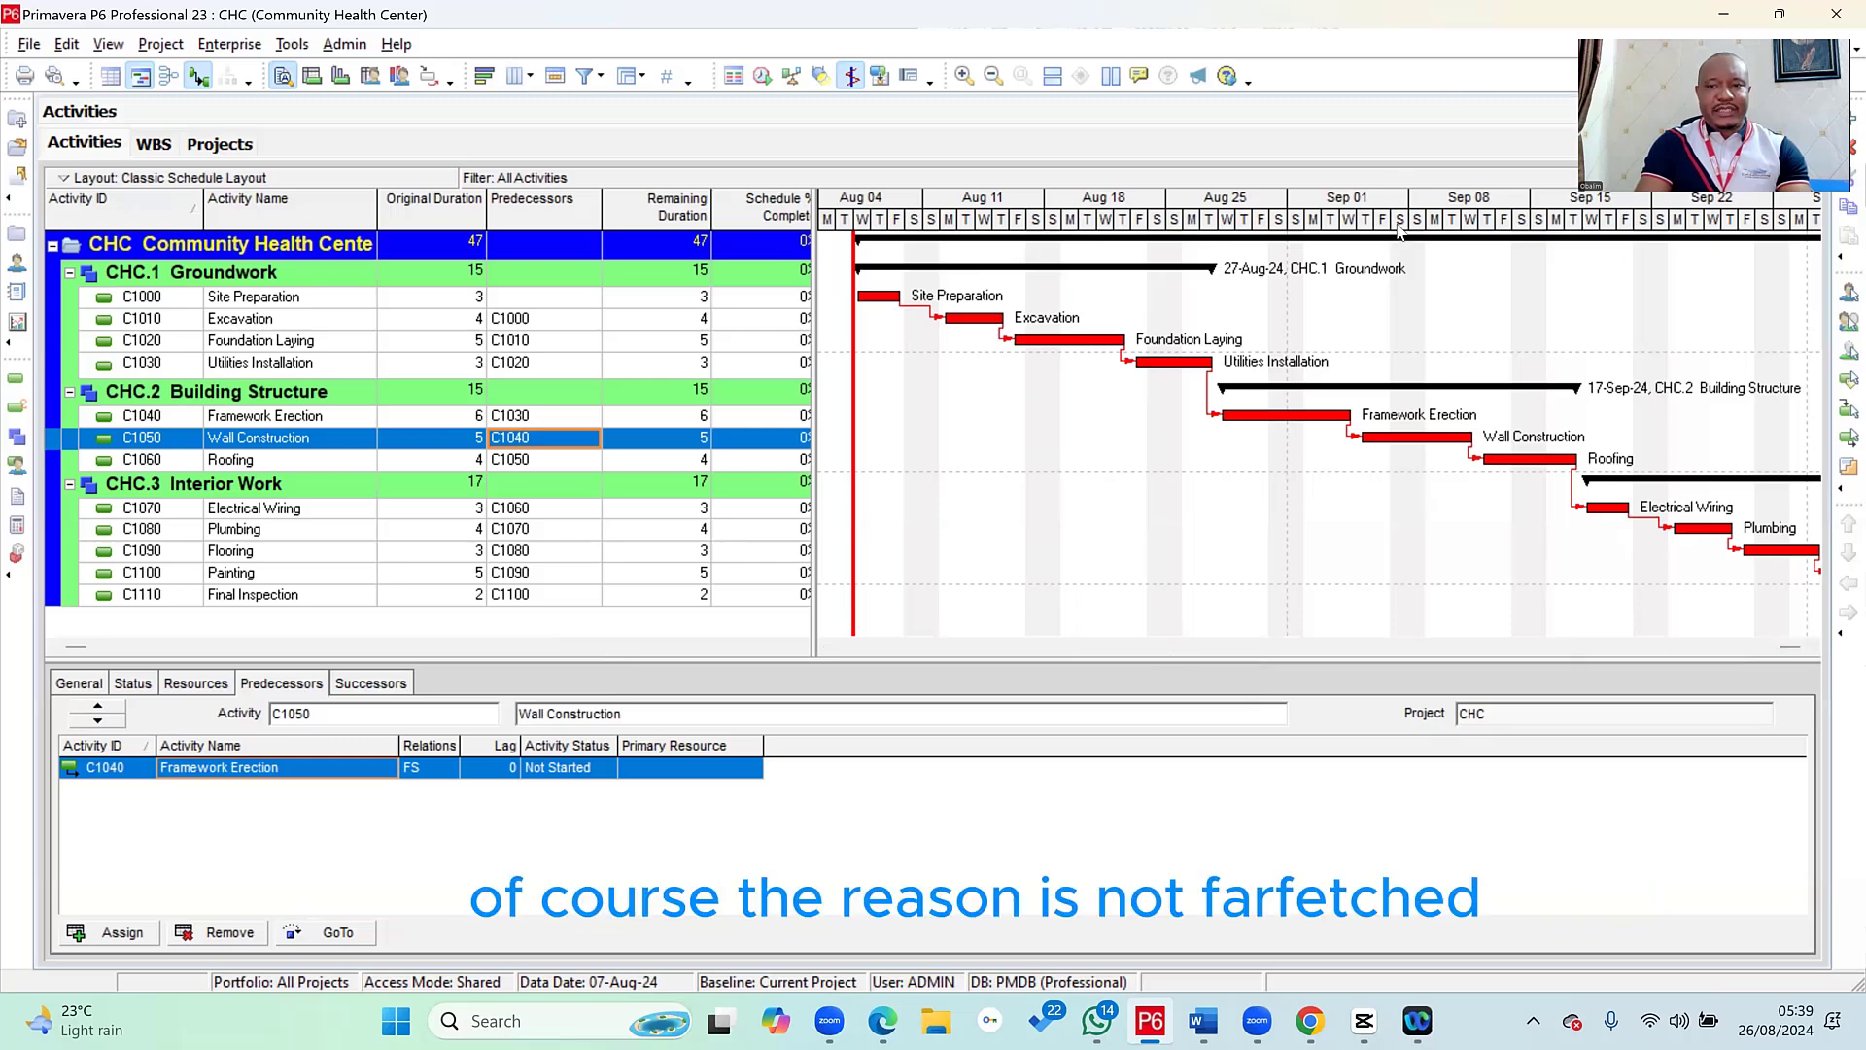
- Compress the Gantt timescale so the chain to Final Inspection on 10-Oct-24 fits in view
{"action": "left_click_drag", "start_coordinate": [1390, 231], "coordinate": [1286, 243]}
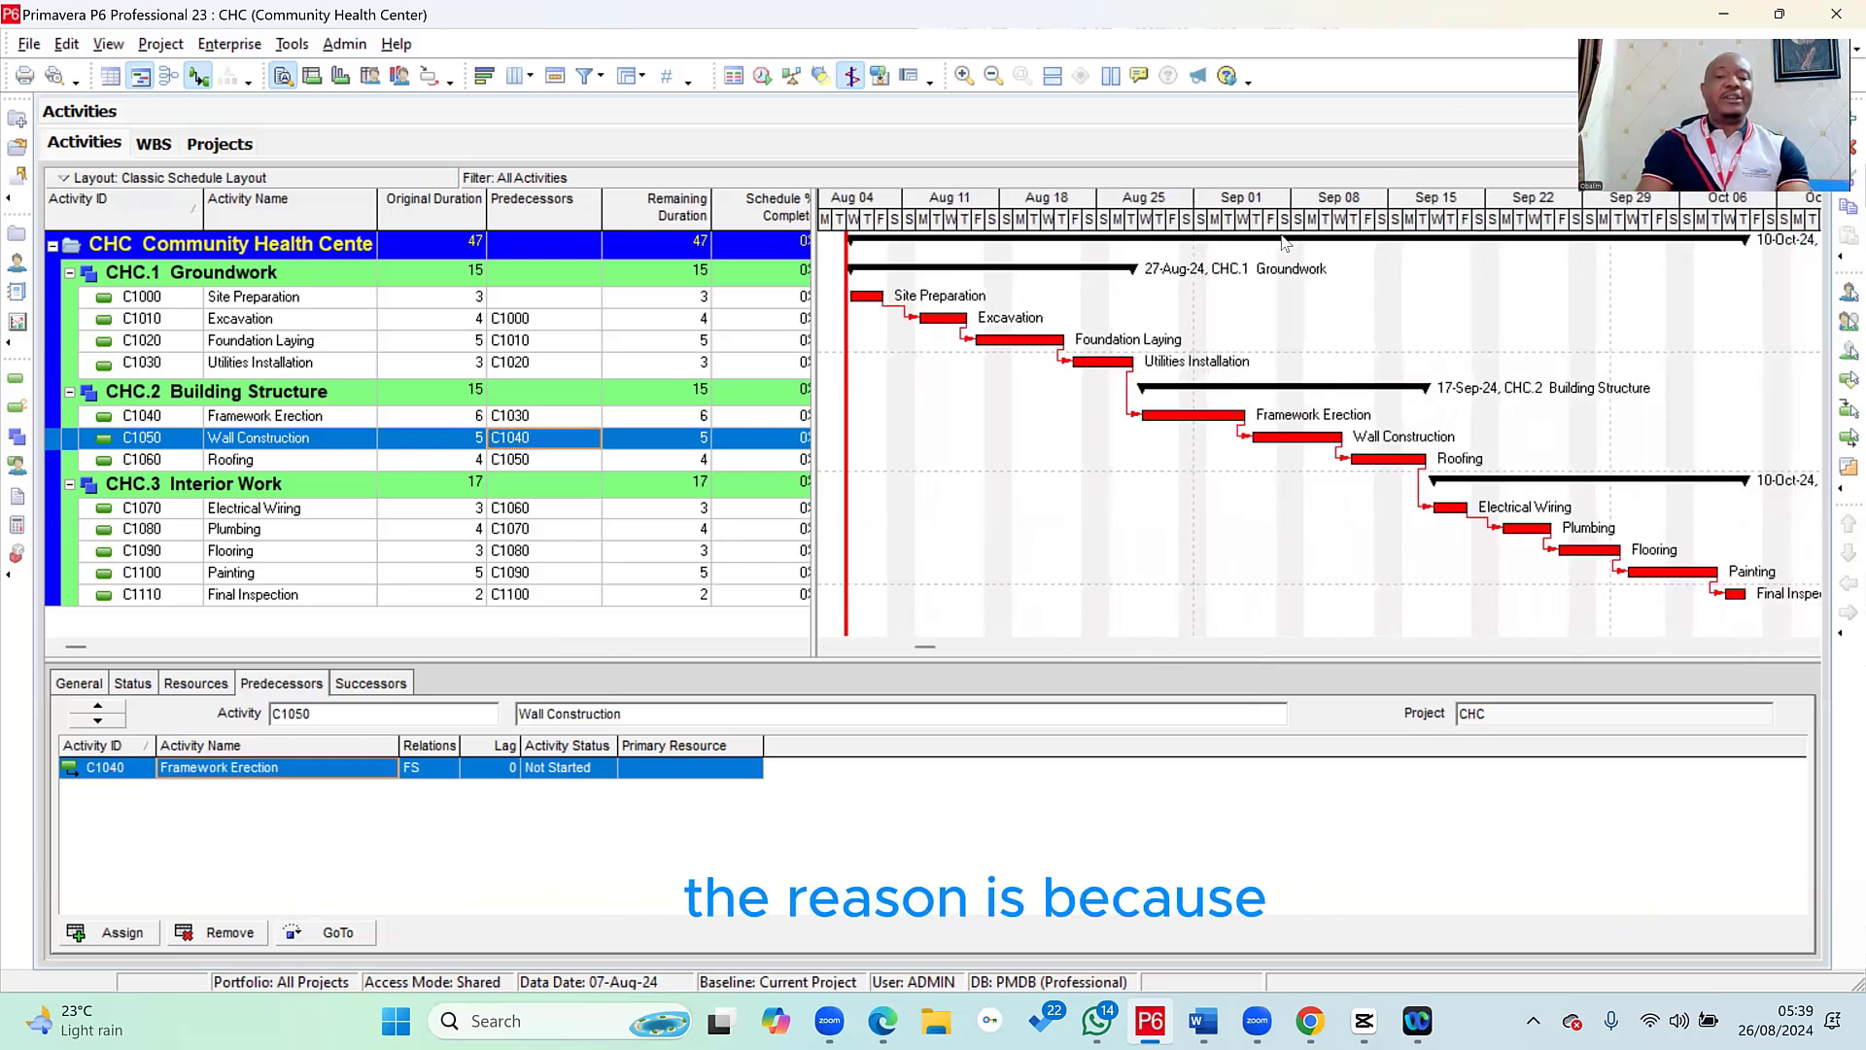